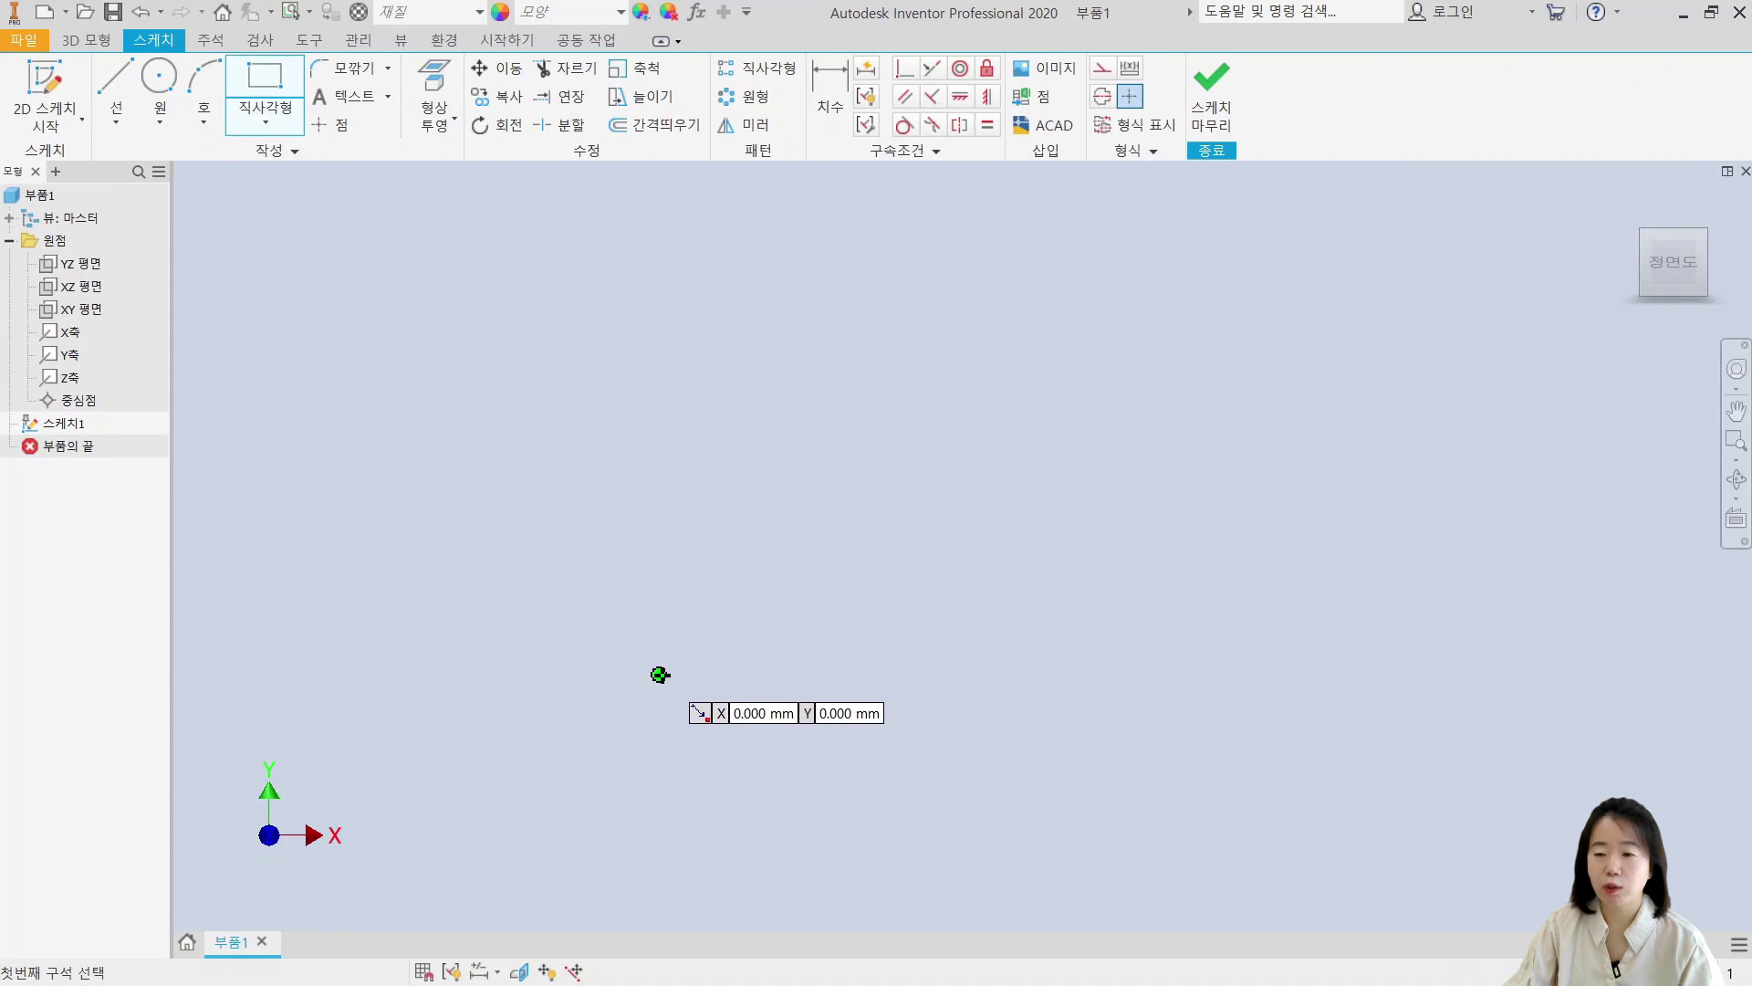
Step: Sketch a rectangle about 10 mm wide and 18 mm high with its lower-left corner at the origin
left_click(659, 676)
left_click(882, 269)
key("Escape")
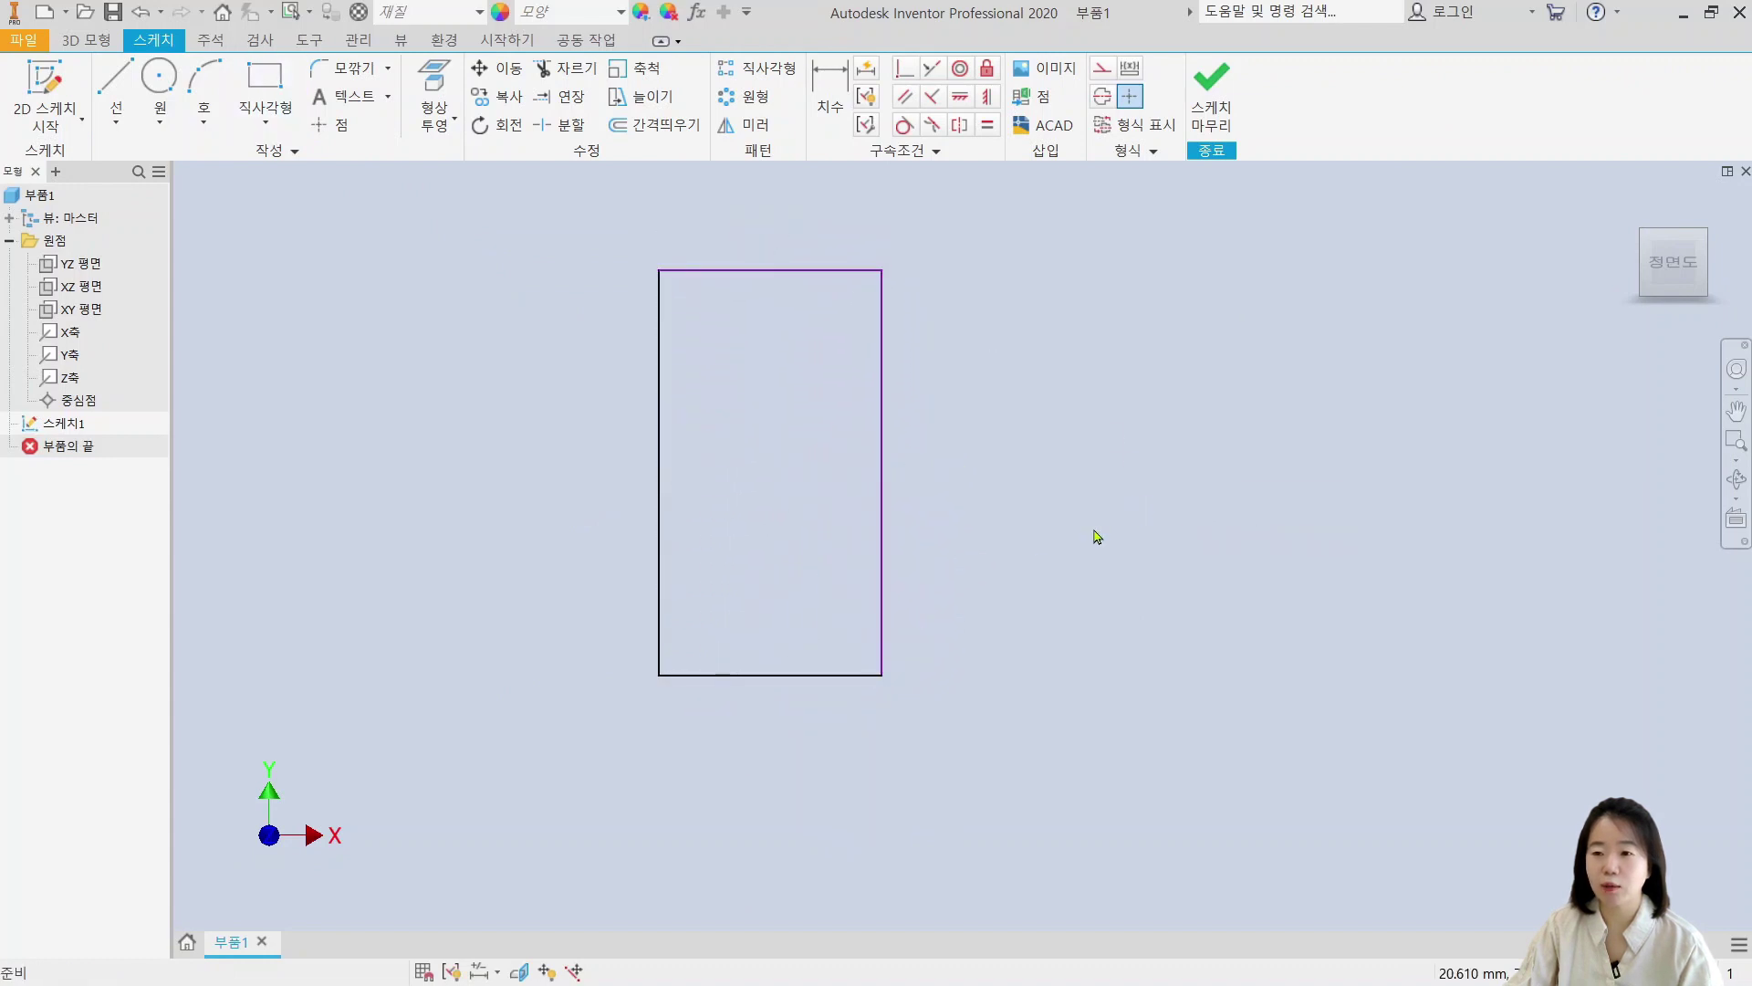
Step: Convert the rectangle's left edge to a centerline and its other three edges to construction lines
left_click_drag(740, 464, 489, 579)
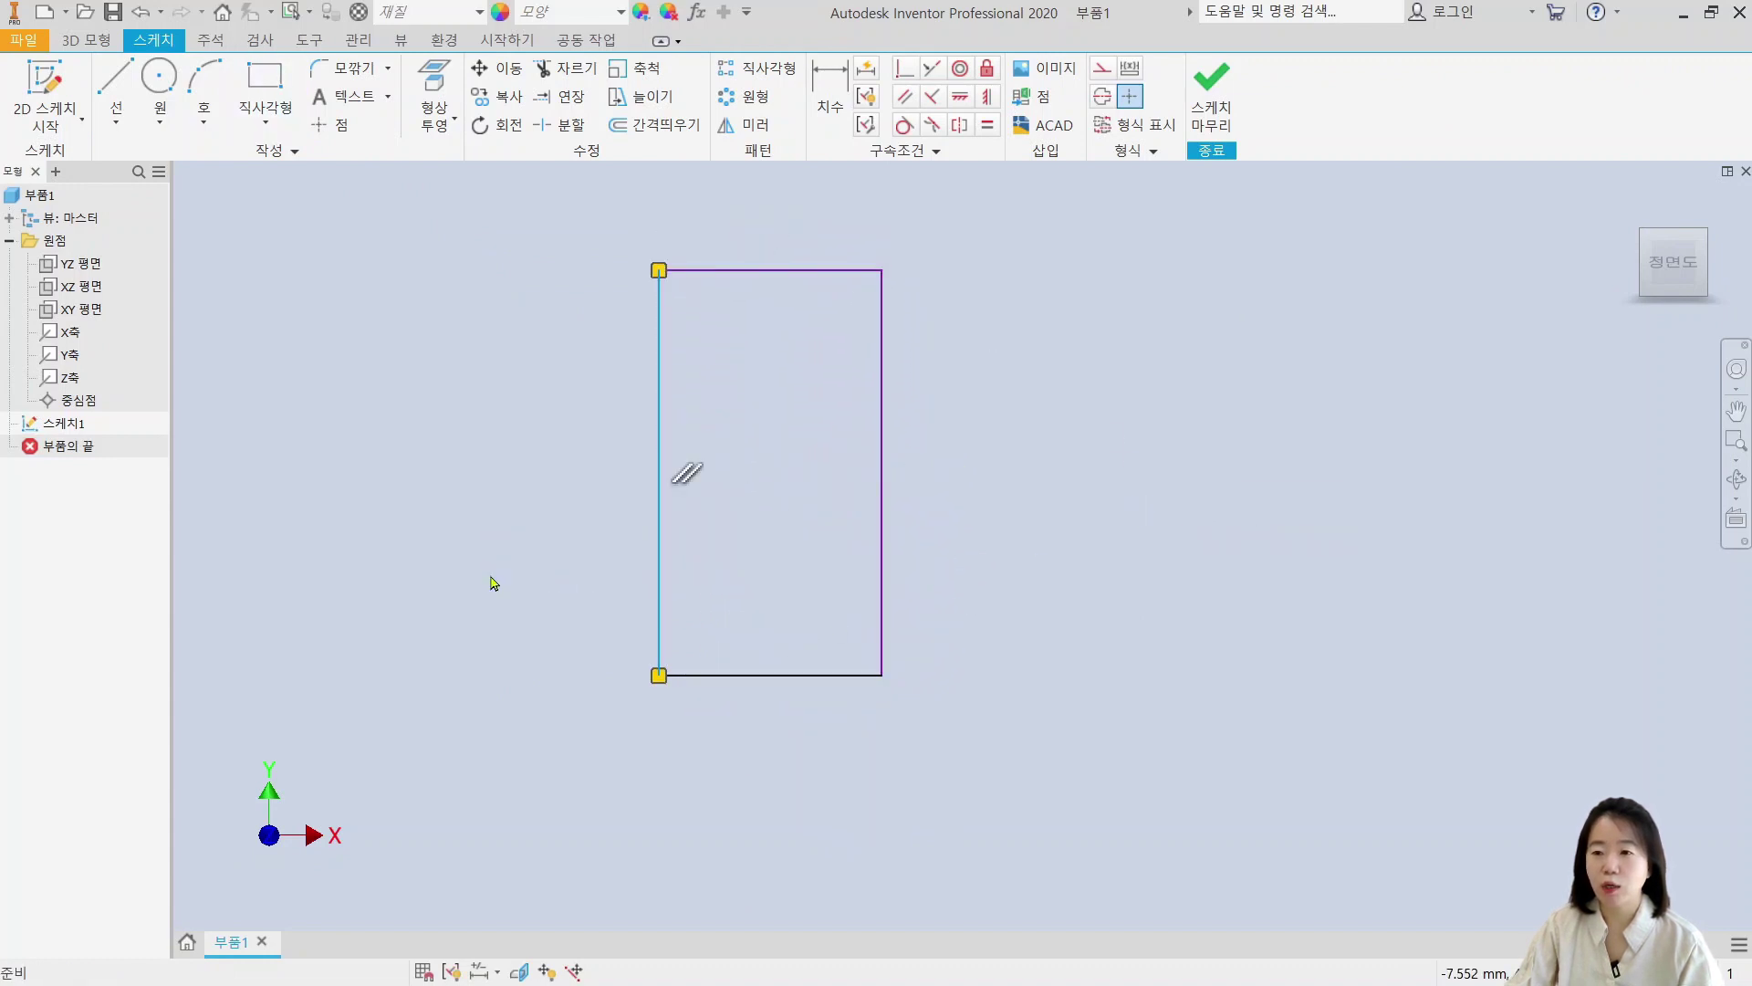
left_click(1103, 96)
left_click(950, 524)
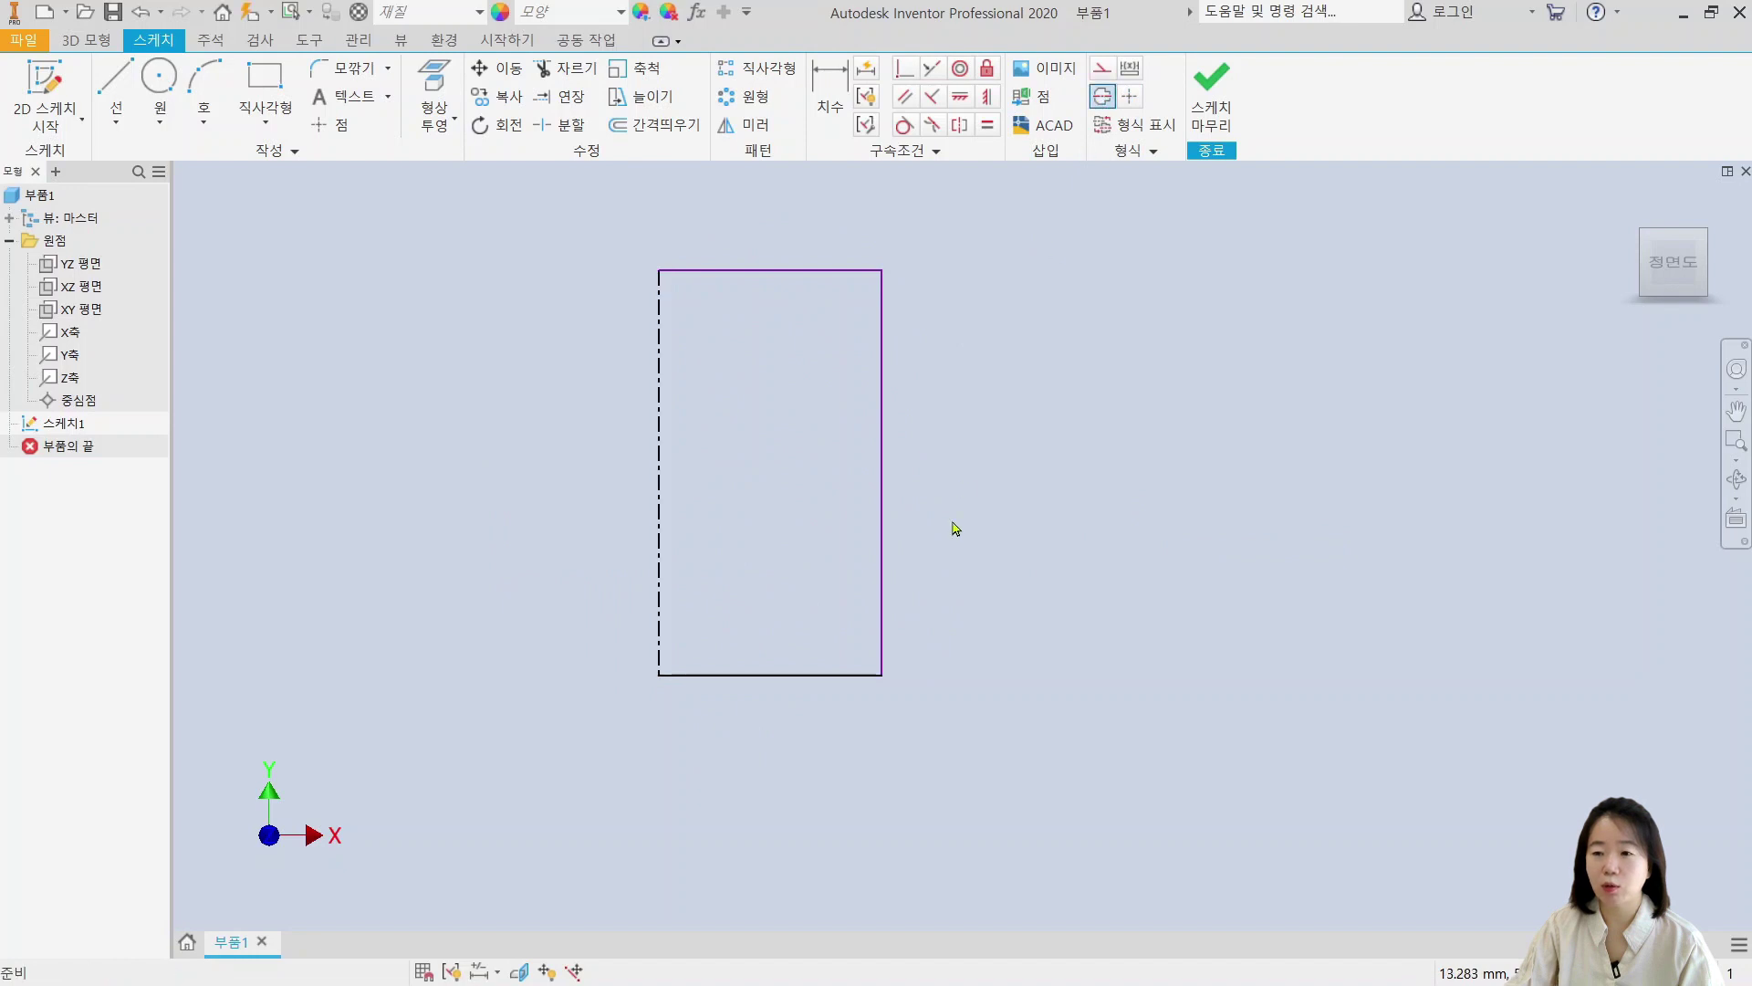
left_click_drag(950, 243, 753, 823)
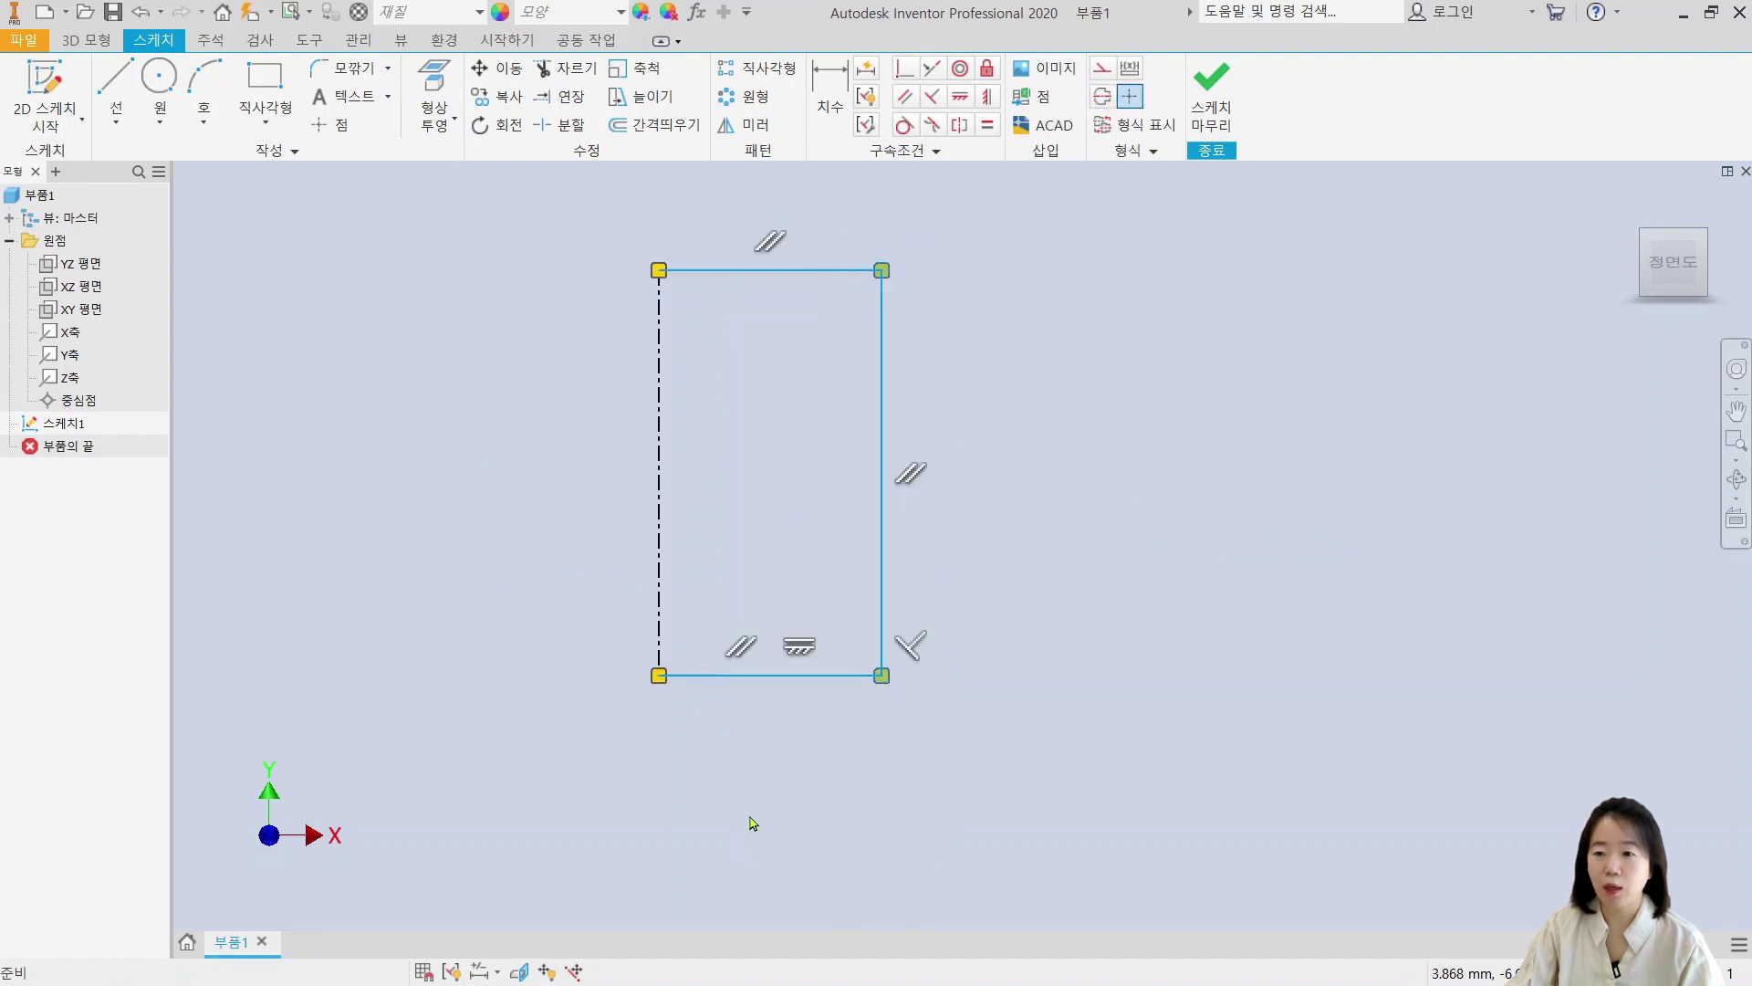
left_click(1103, 67)
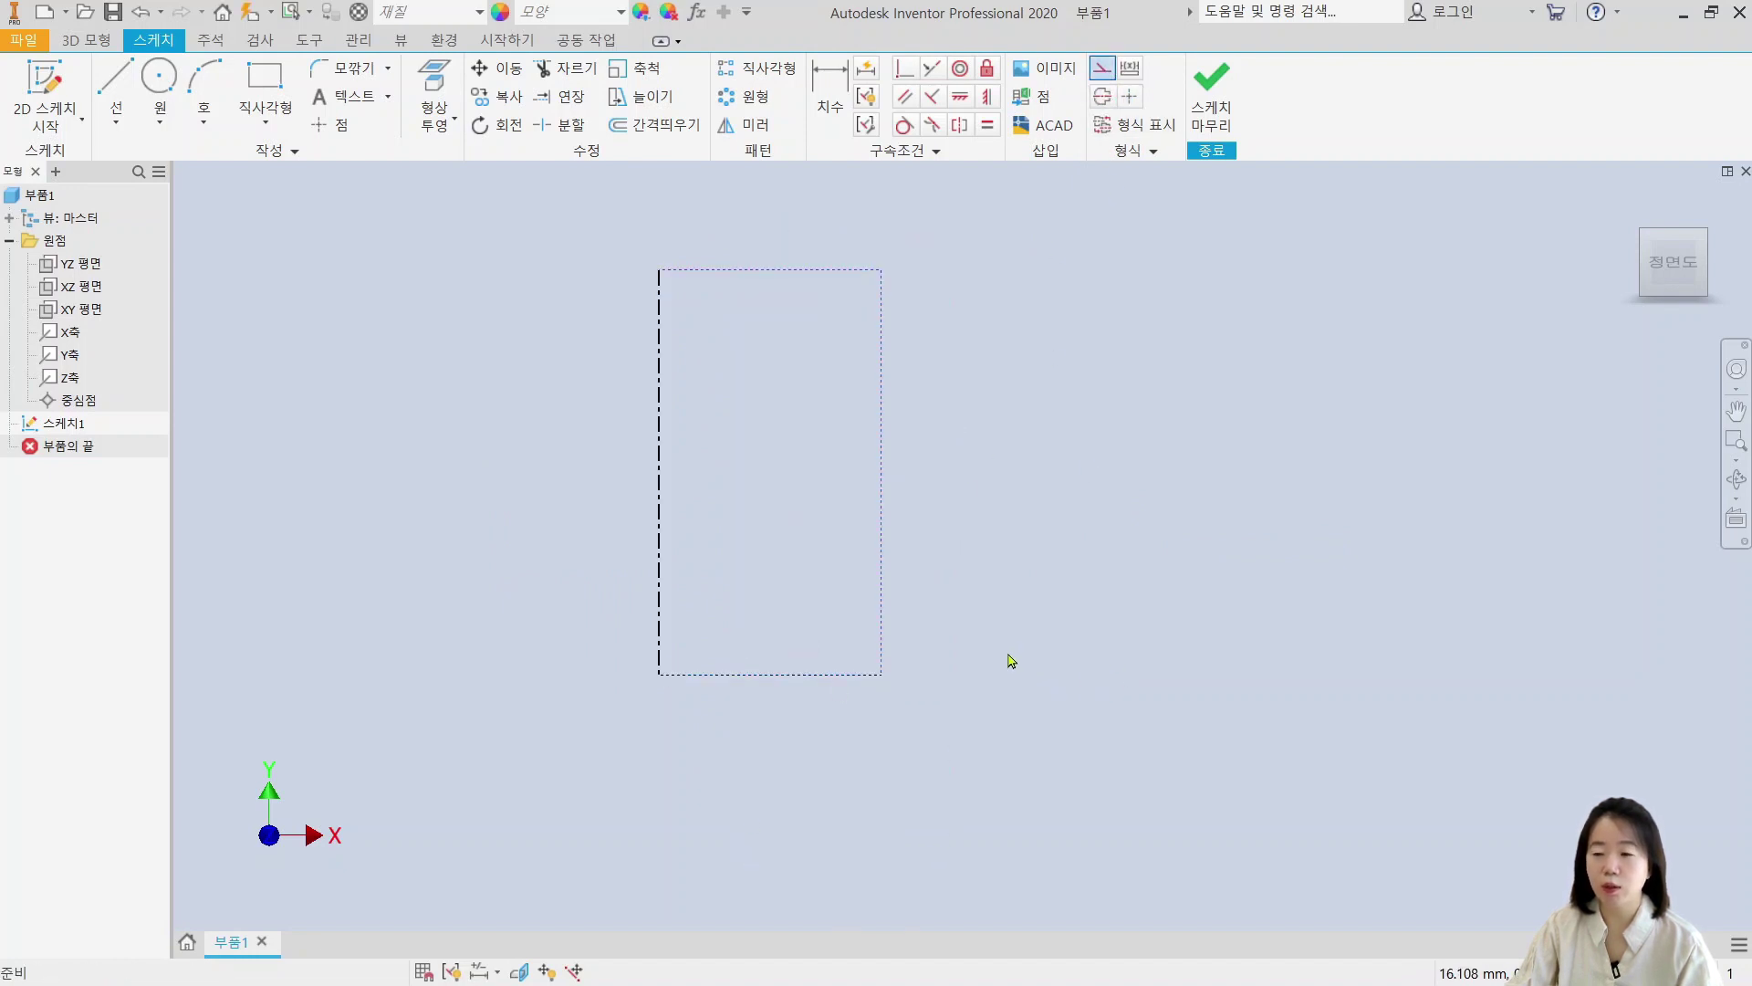
mouse_move(881, 675)
left_mouse_down()
mouse_move(893, 697)
mouse_move(900, 567)
mouse_move(643, 614)
mouse_move(429, 480)
mouse_move(873, 462)
mouse_move(525, 502)
mouse_move(637, 357)
mouse_move(899, 401)
mouse_move(440, 294)
mouse_move(897, 277)
left_mouse_up()
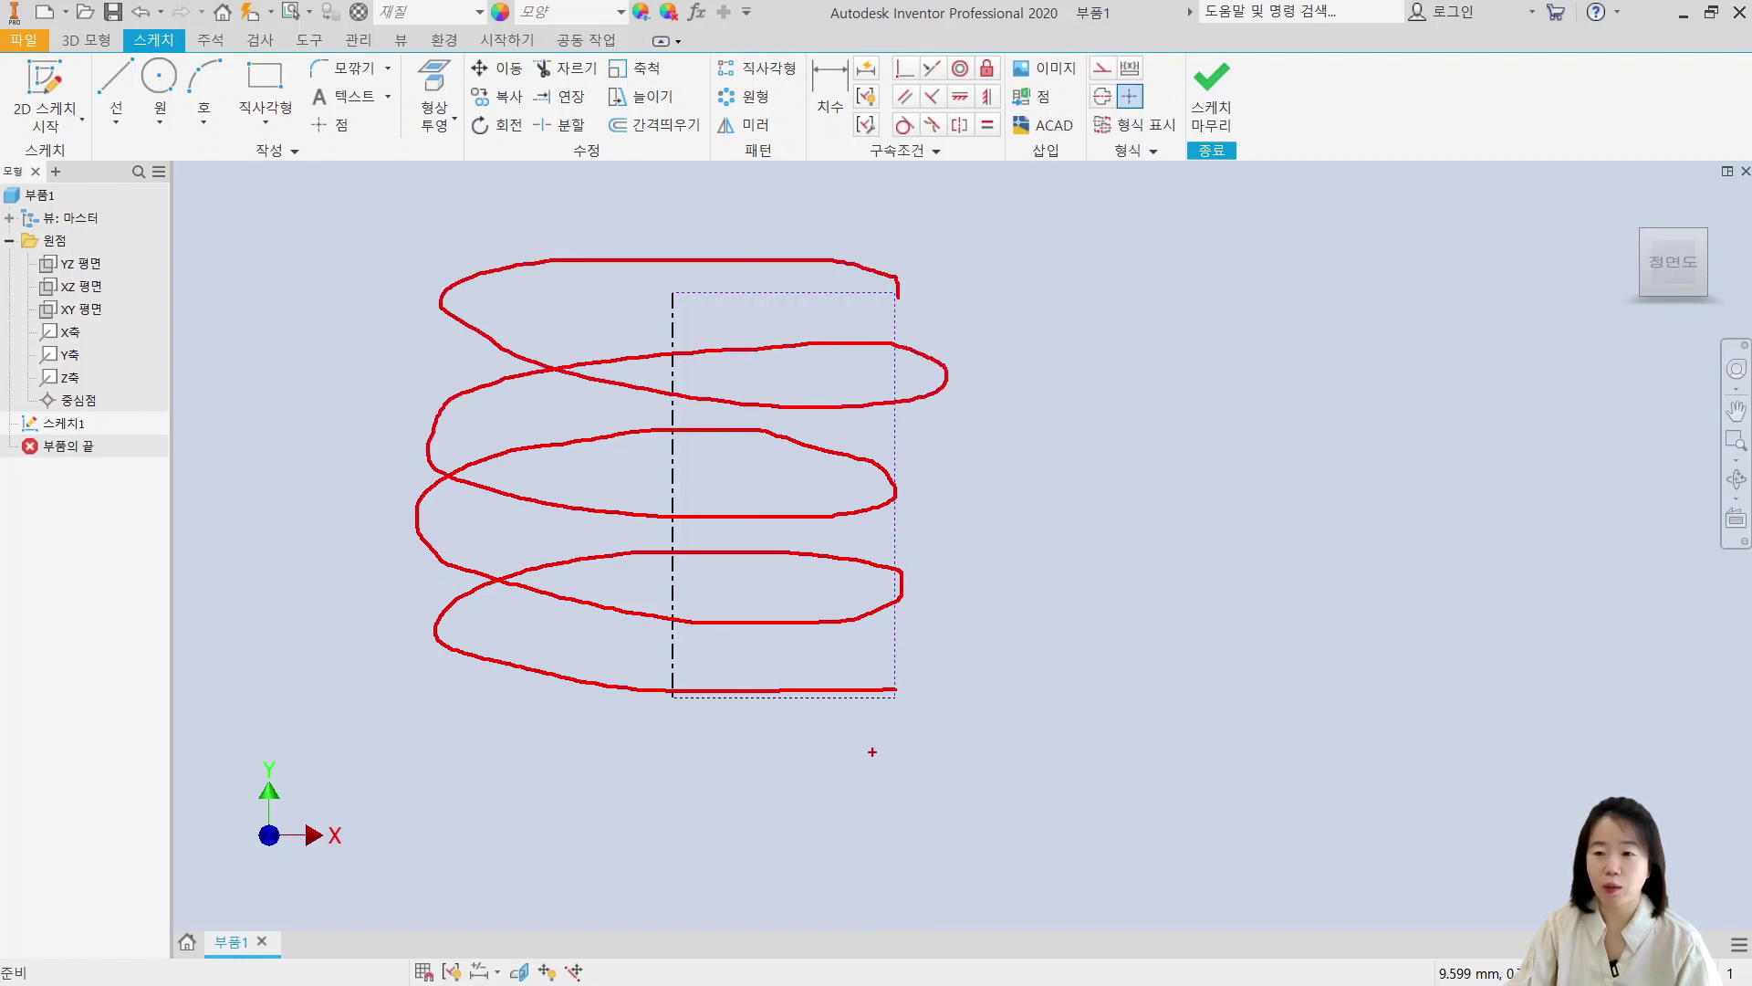
key("Escape")
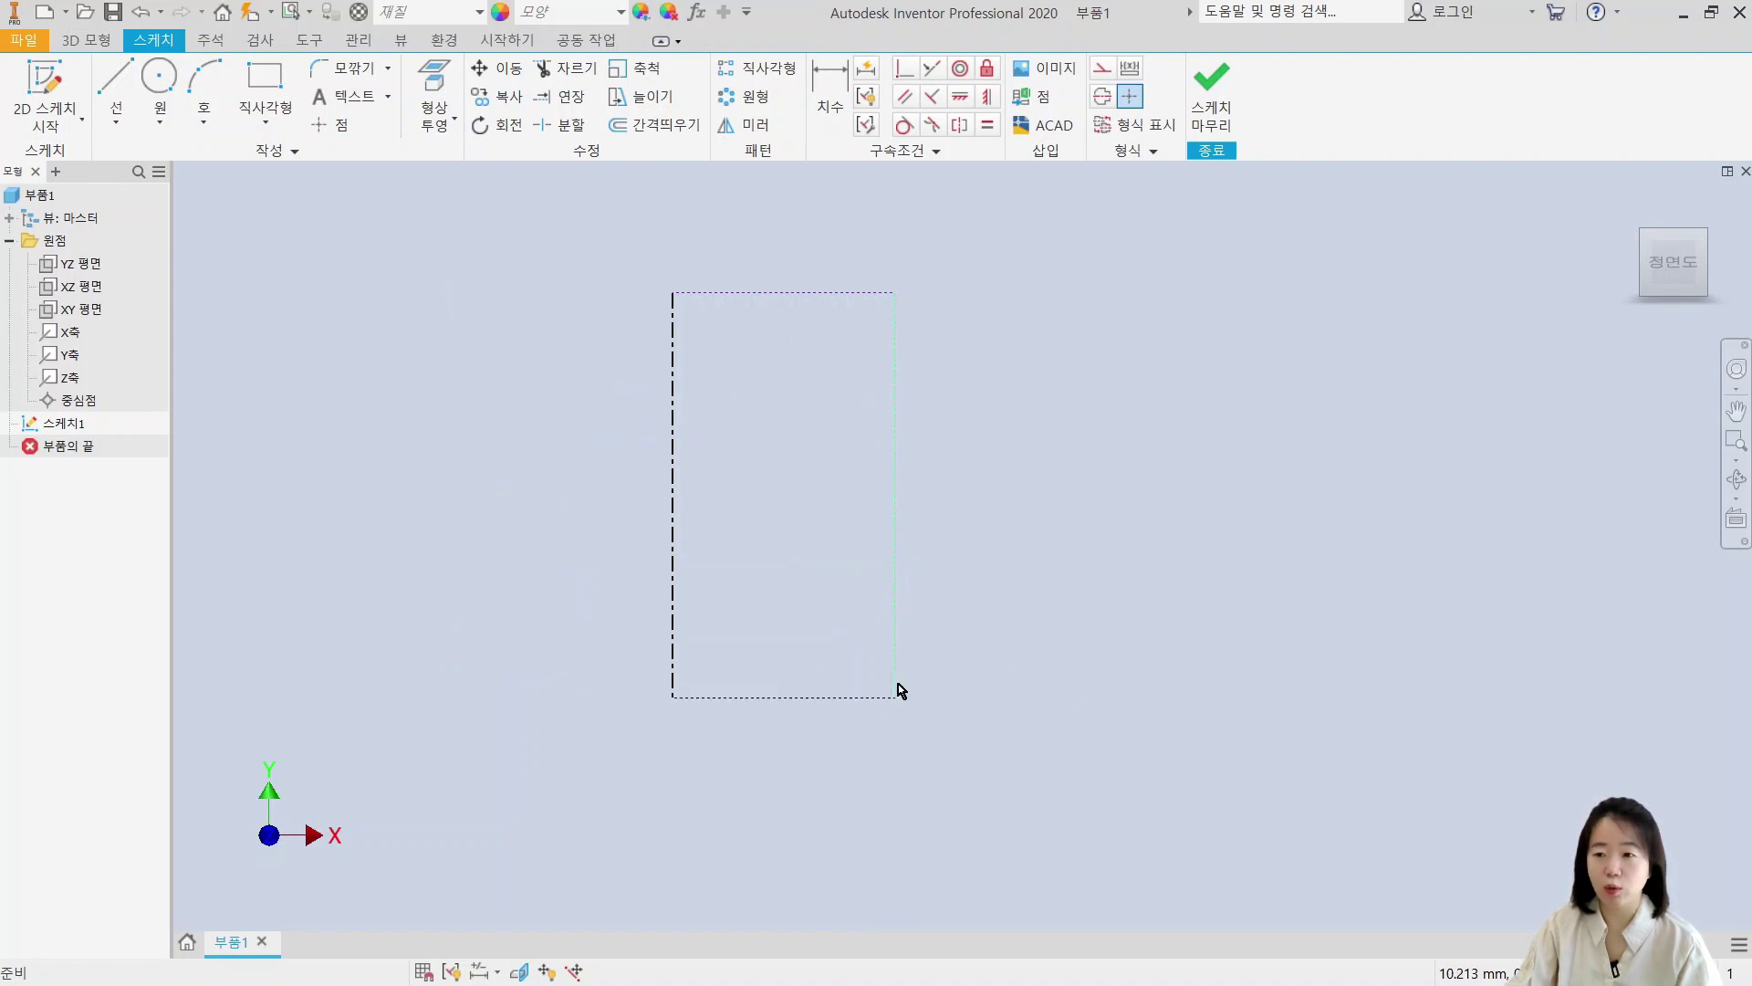
Step: Sketch a 3 mm diameter circle centred on the rectangle's lower-right corner
left_click(165, 86)
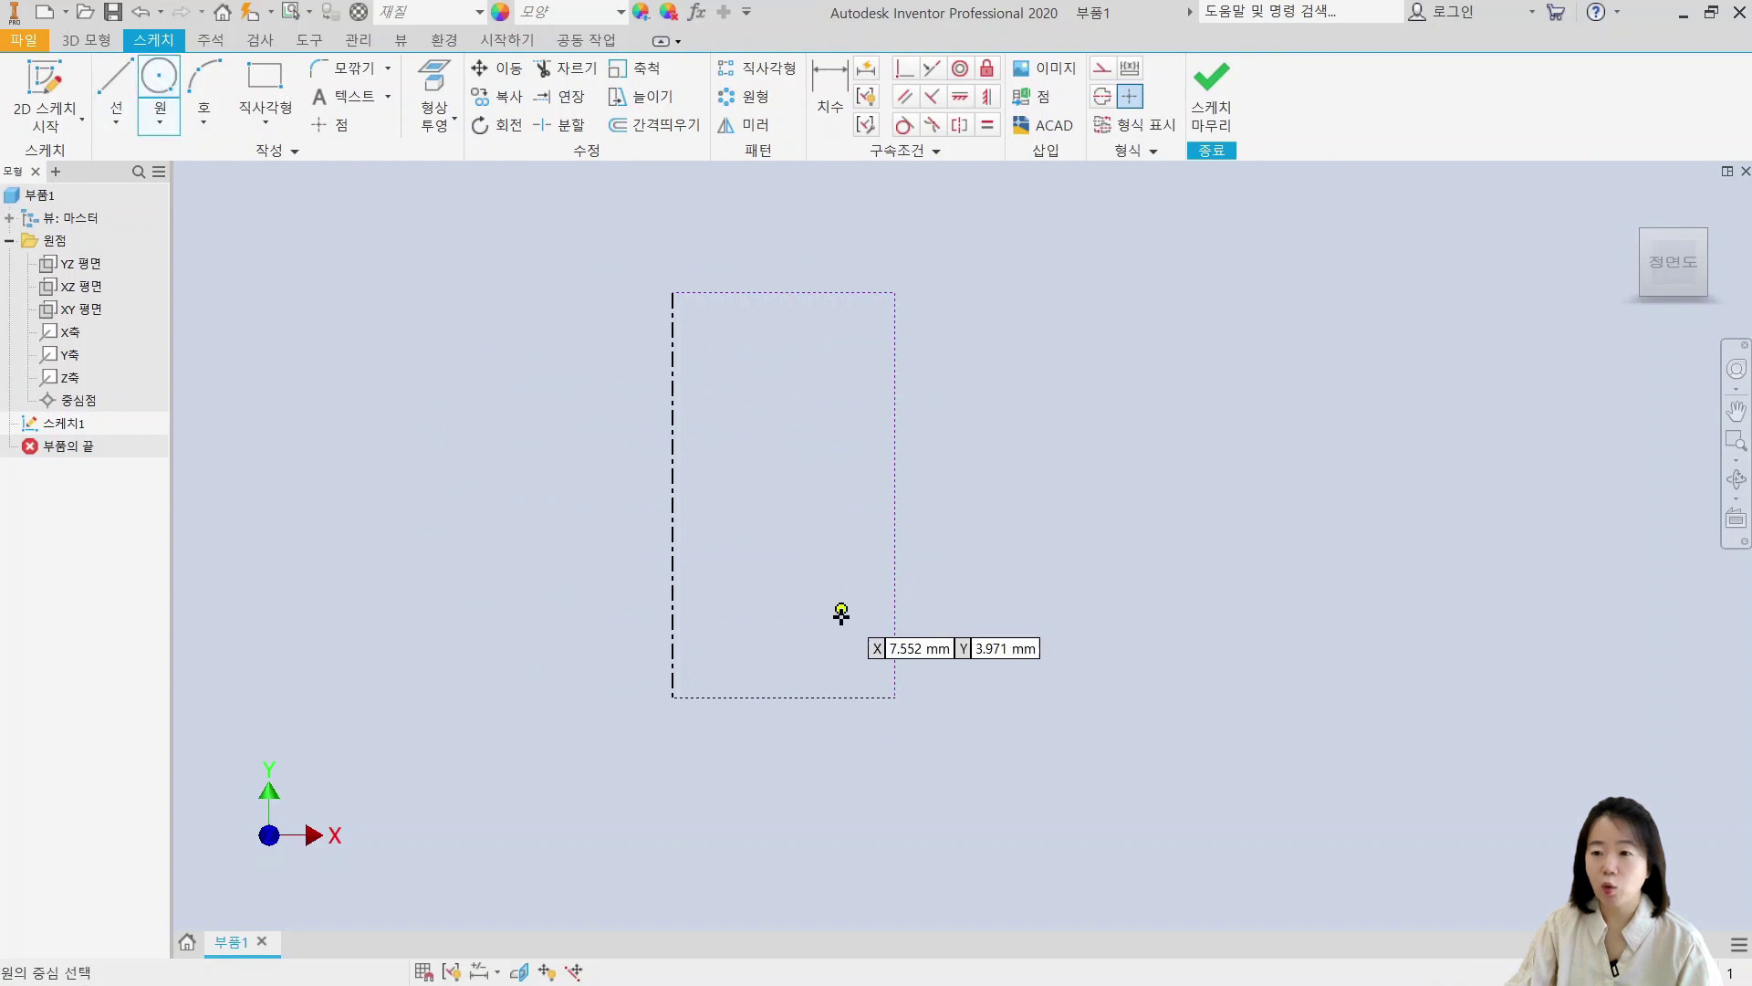
left_click(896, 697)
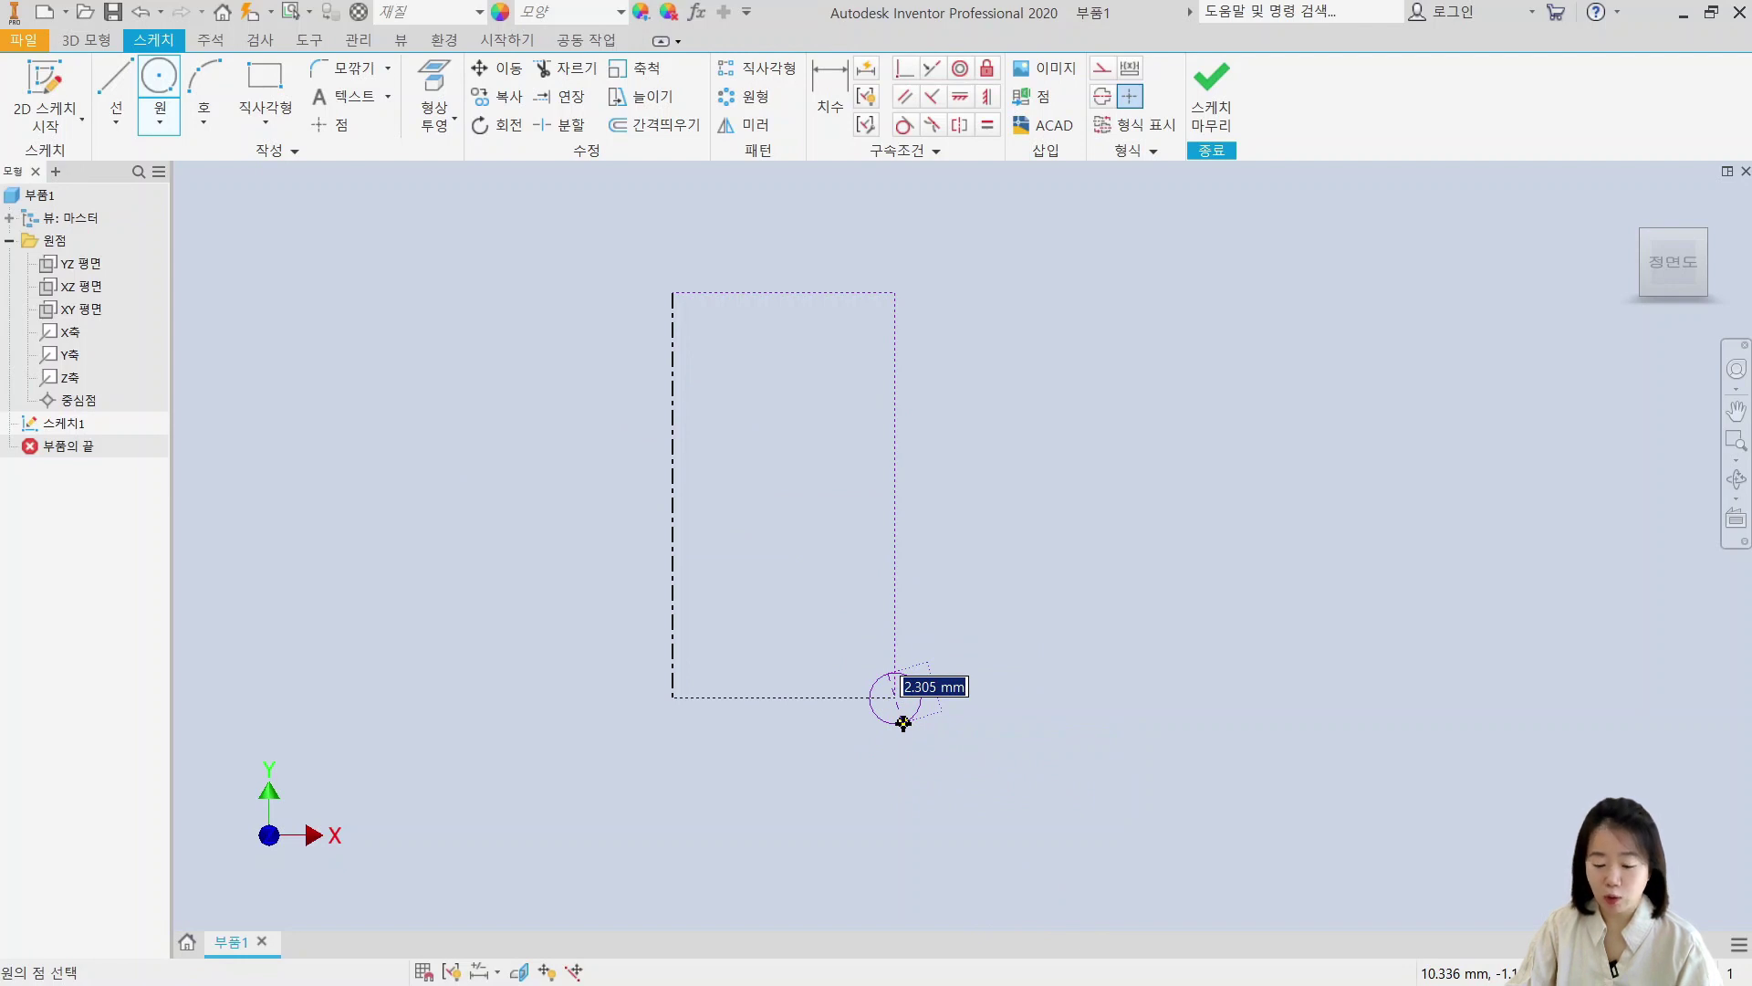
type("3")
key("Return")
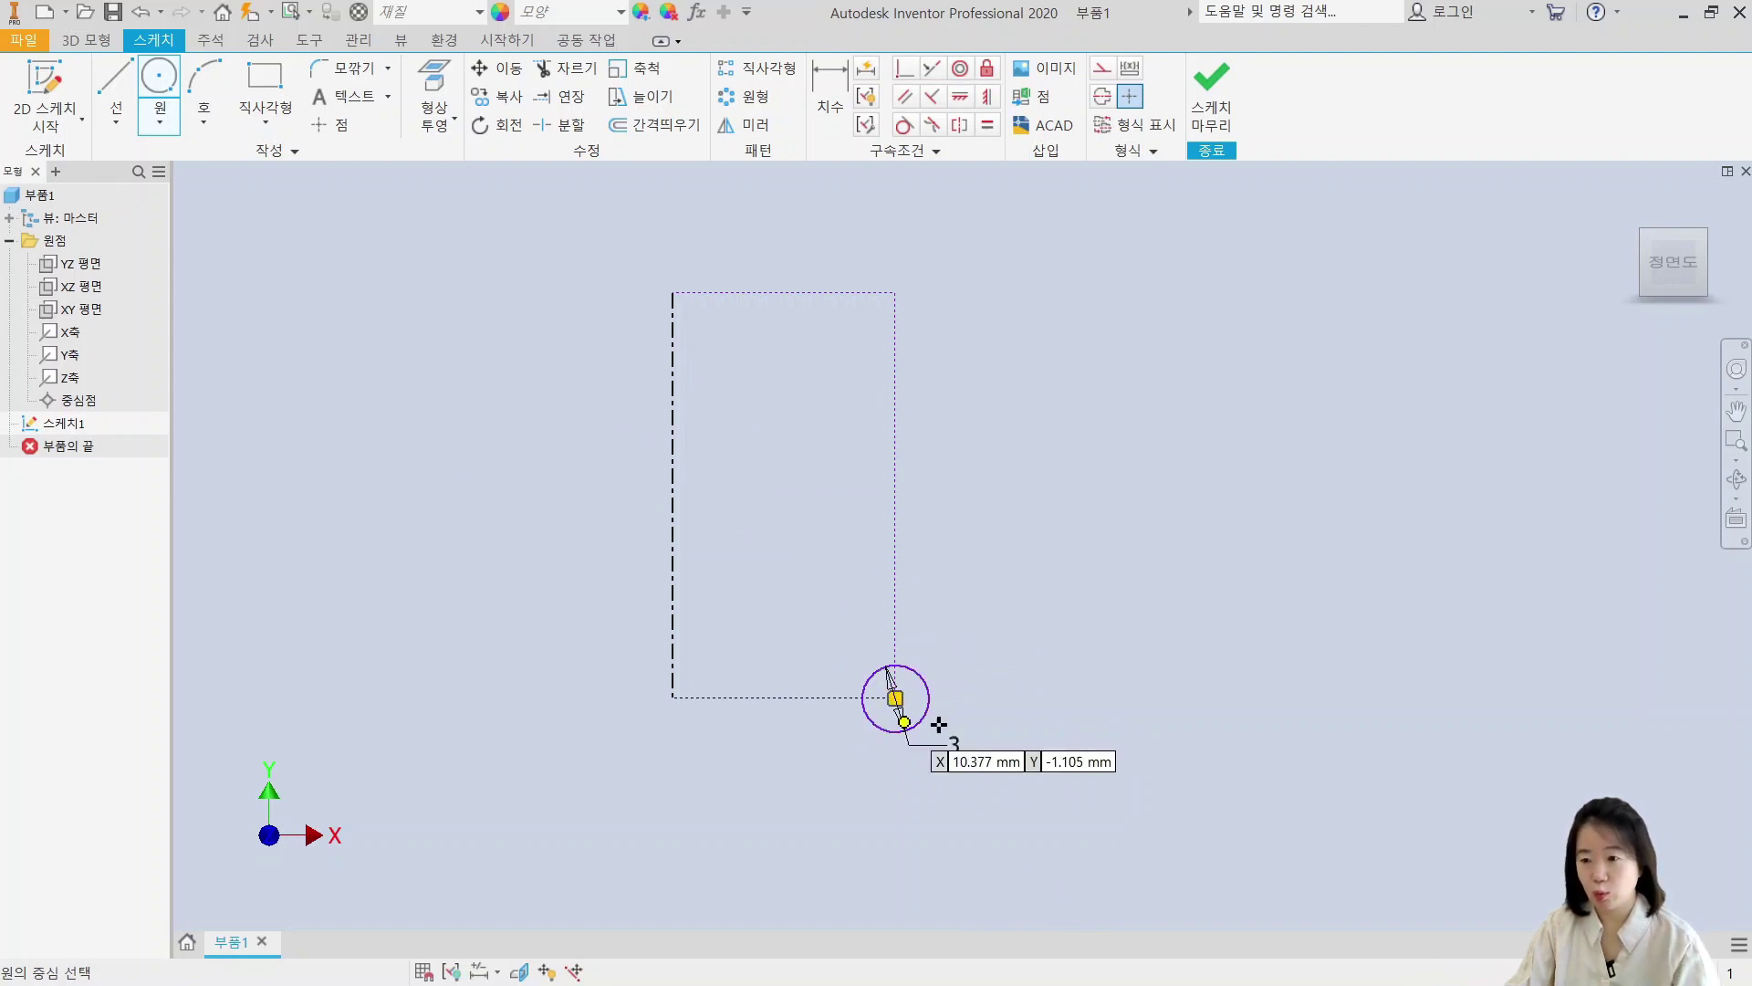
Step: Dimension the right construction edge against the centerline as a 25 mm diameter, placed below the rectangle
key("d")
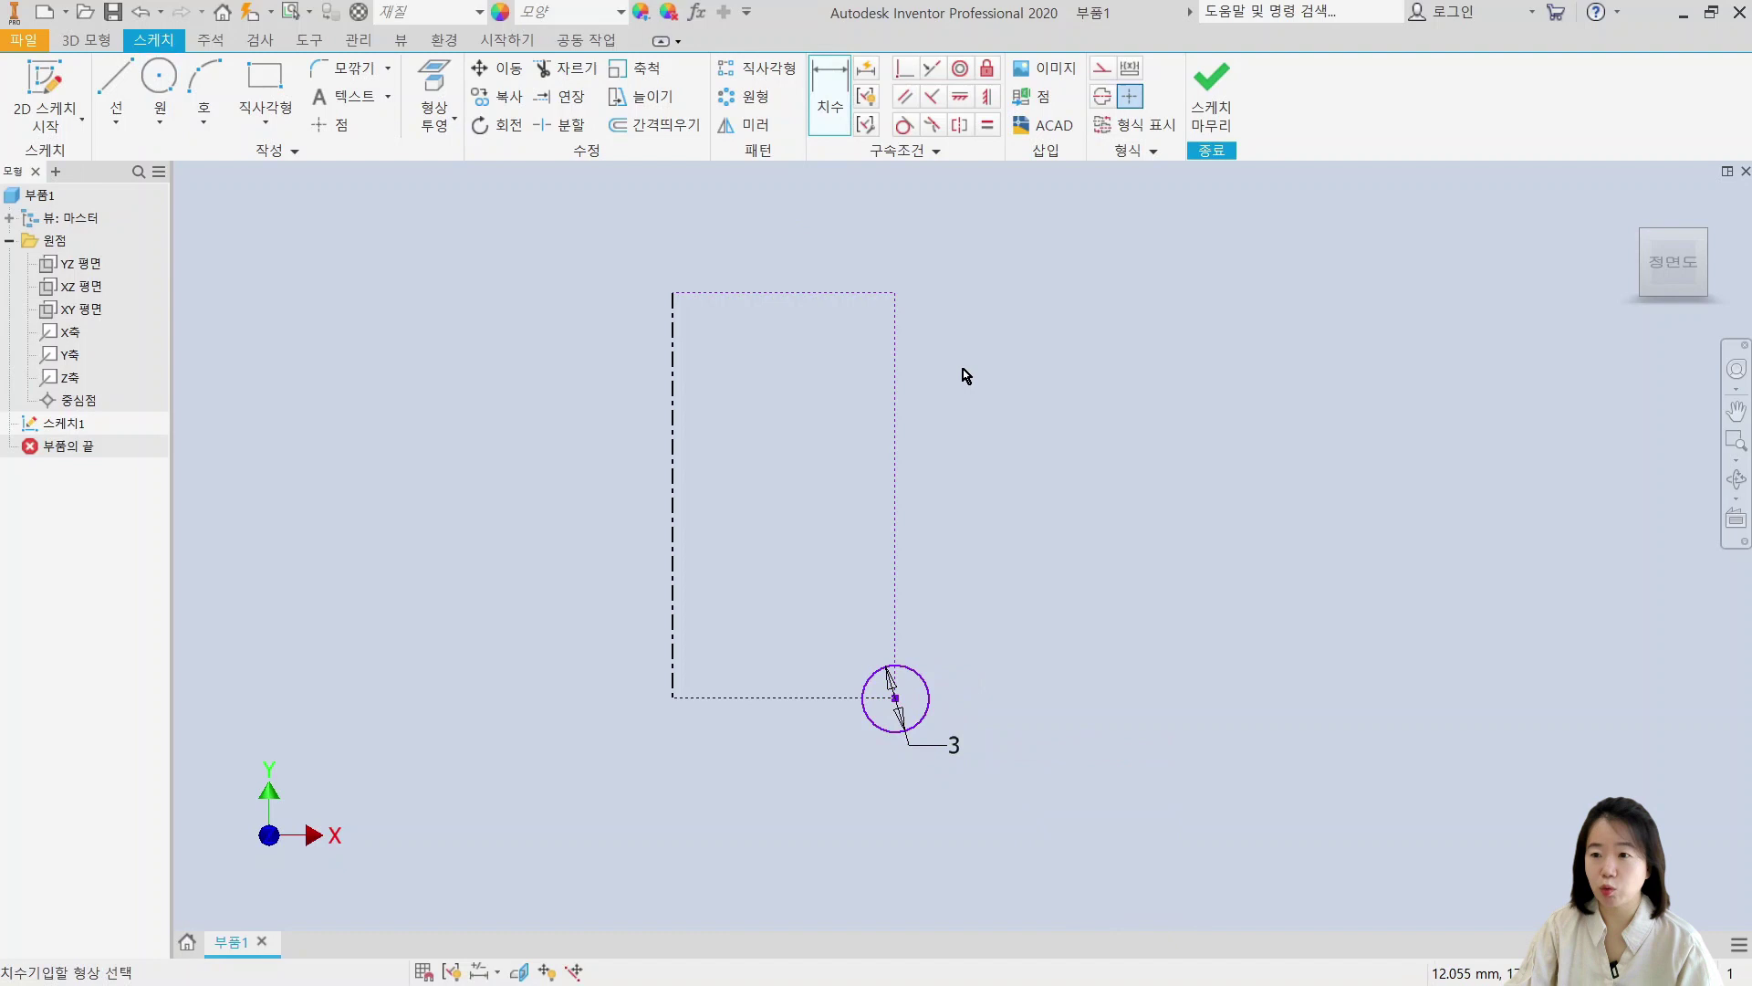
left_click(894, 561)
left_click(675, 584)
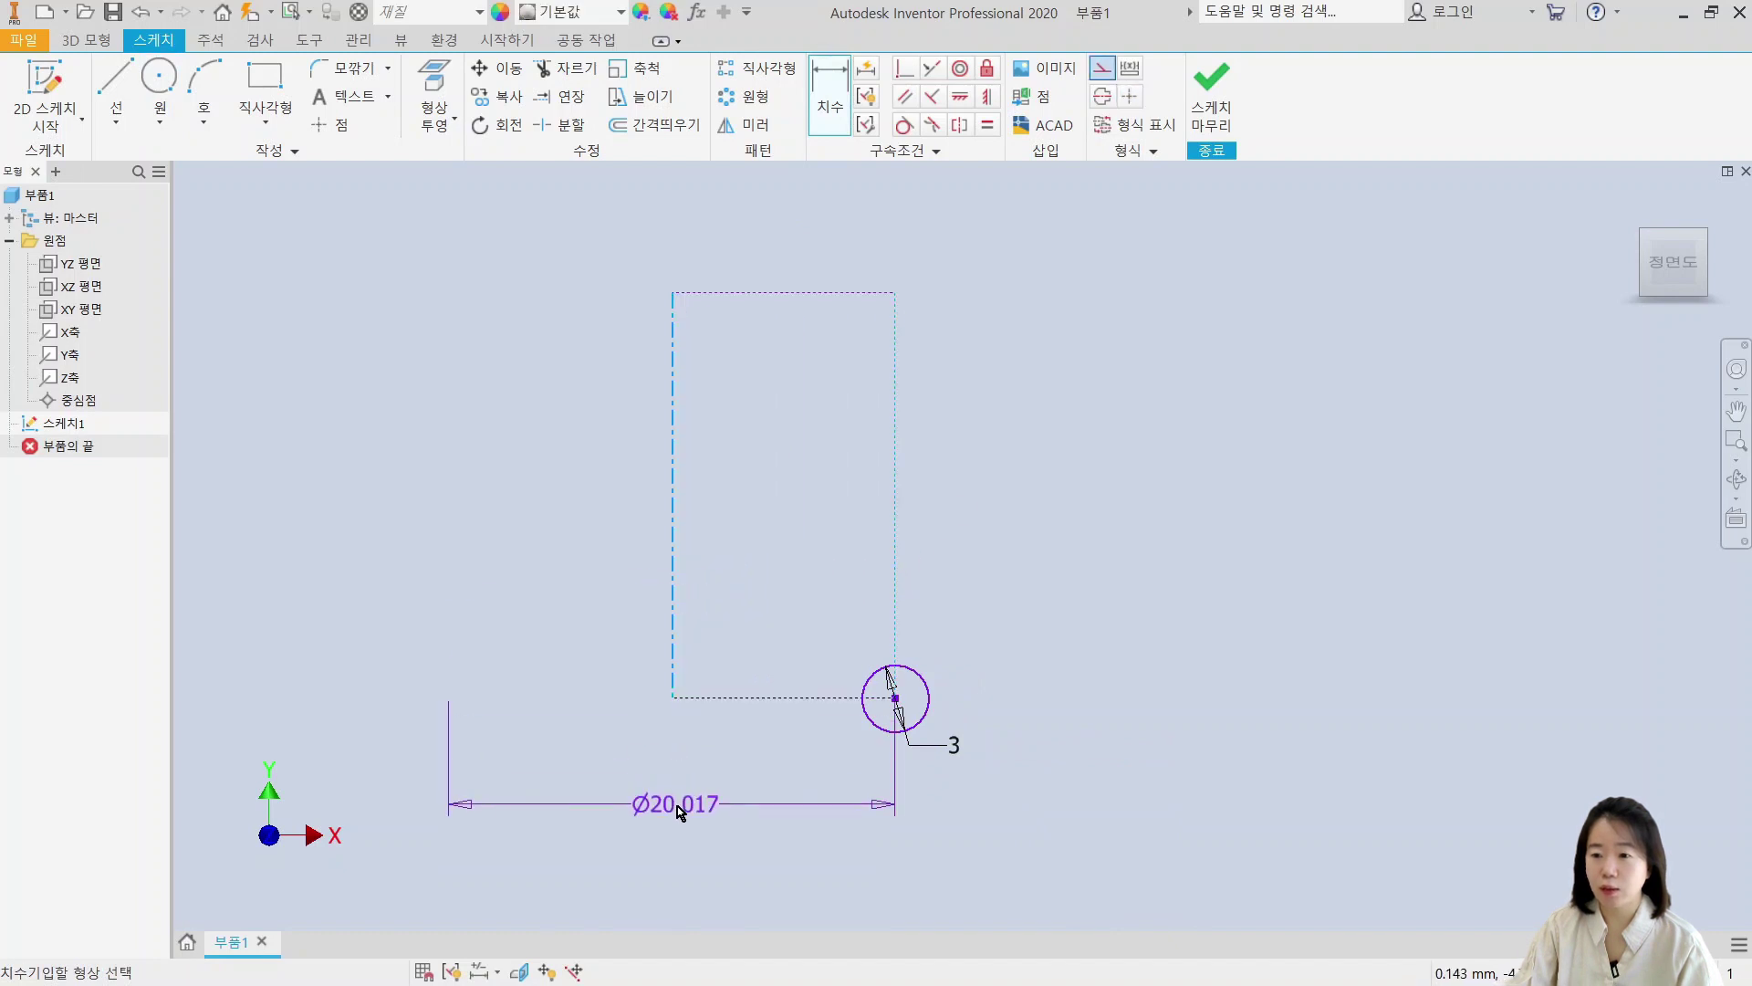
left_click(677, 810)
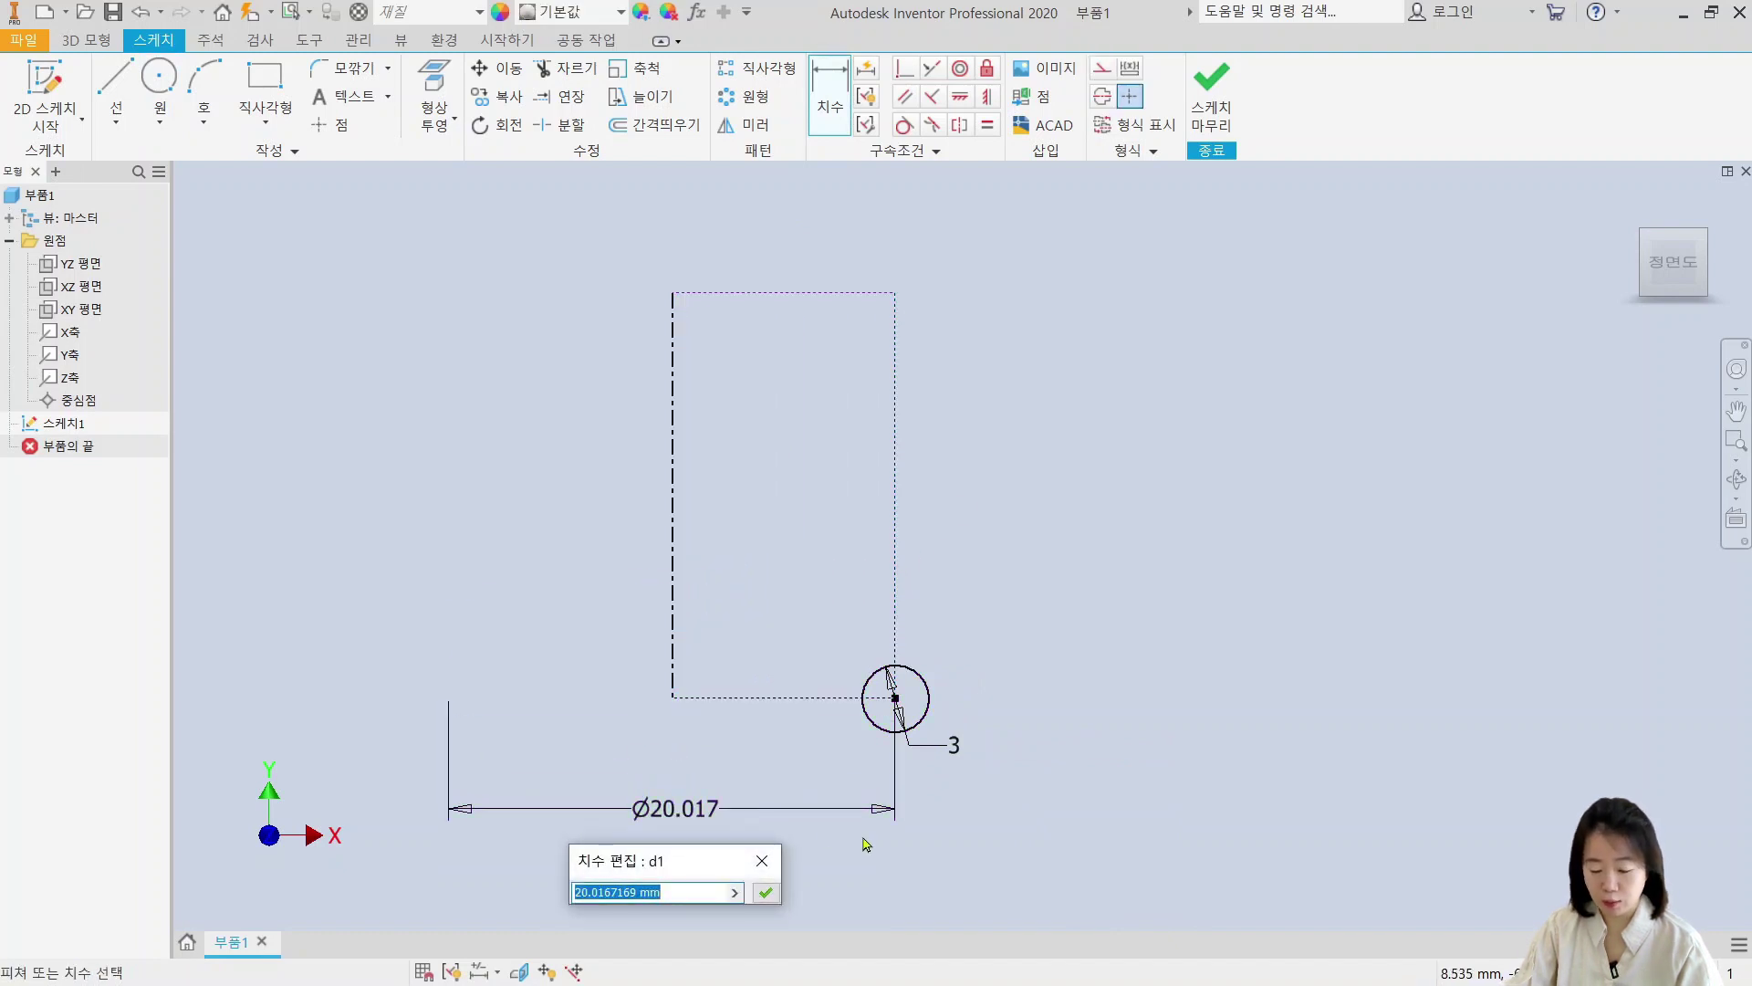
type("25")
key("Return")
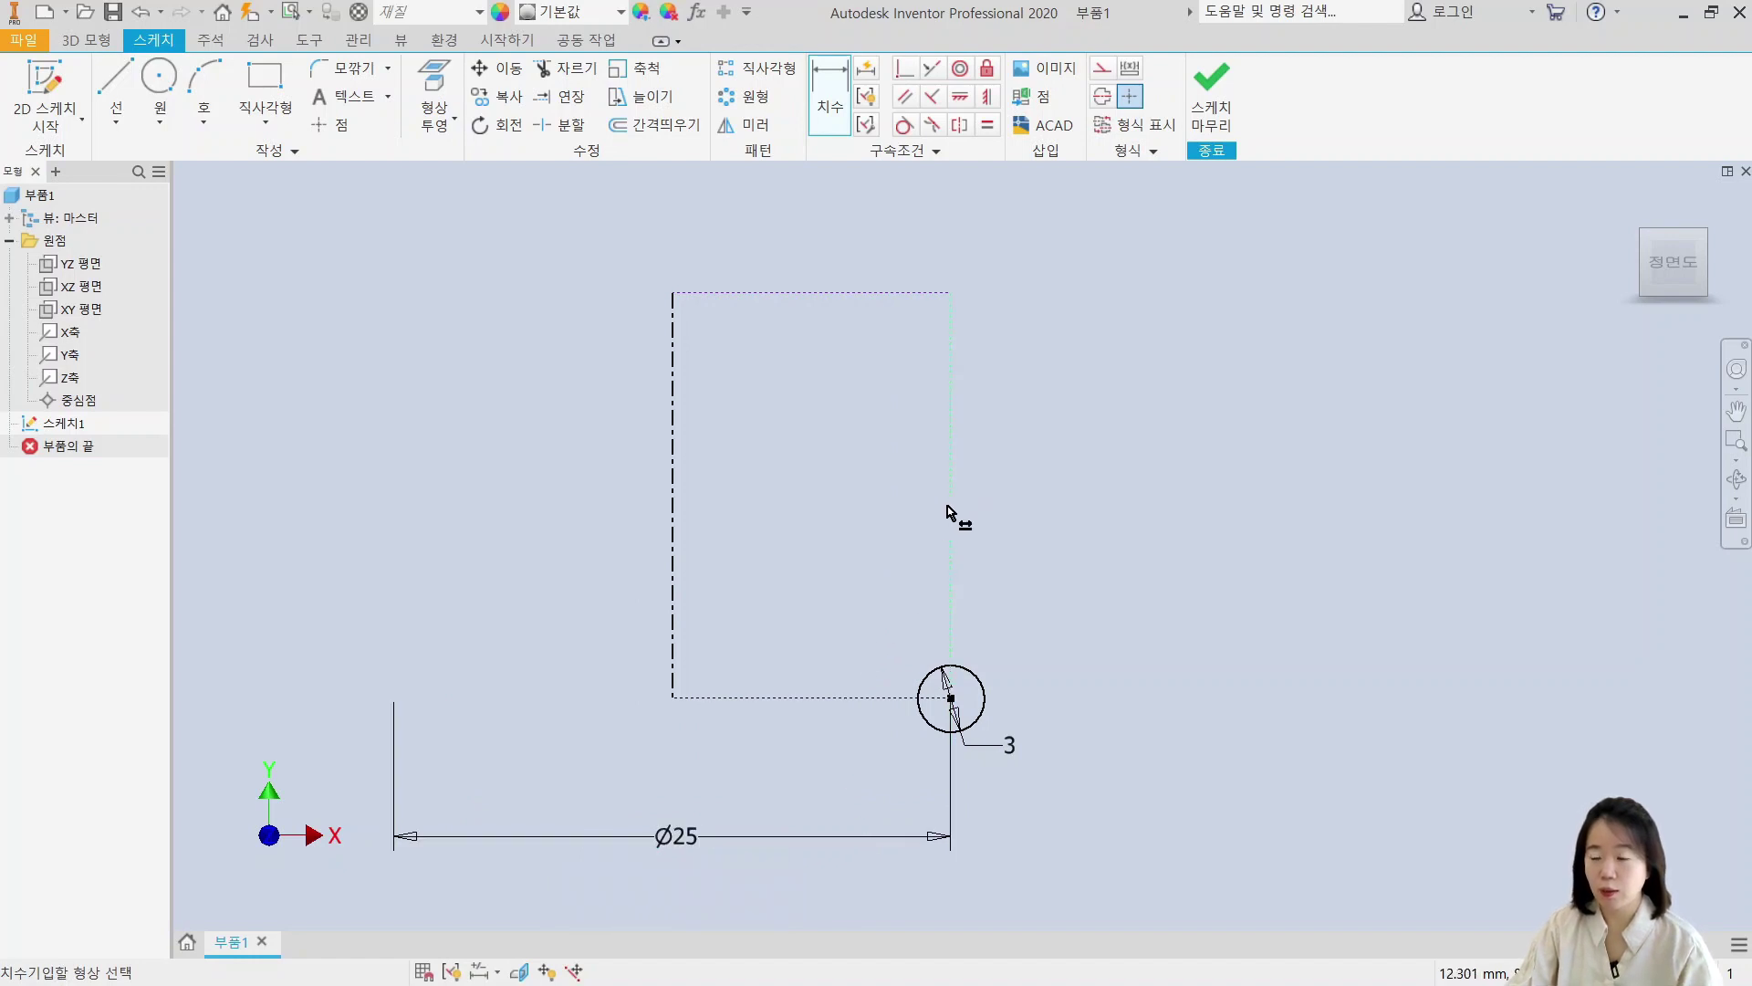
Step: Dimension the right construction edge's height as 50 mm and finish the sketch
left_click(950, 511)
left_click(1241, 515)
type("50")
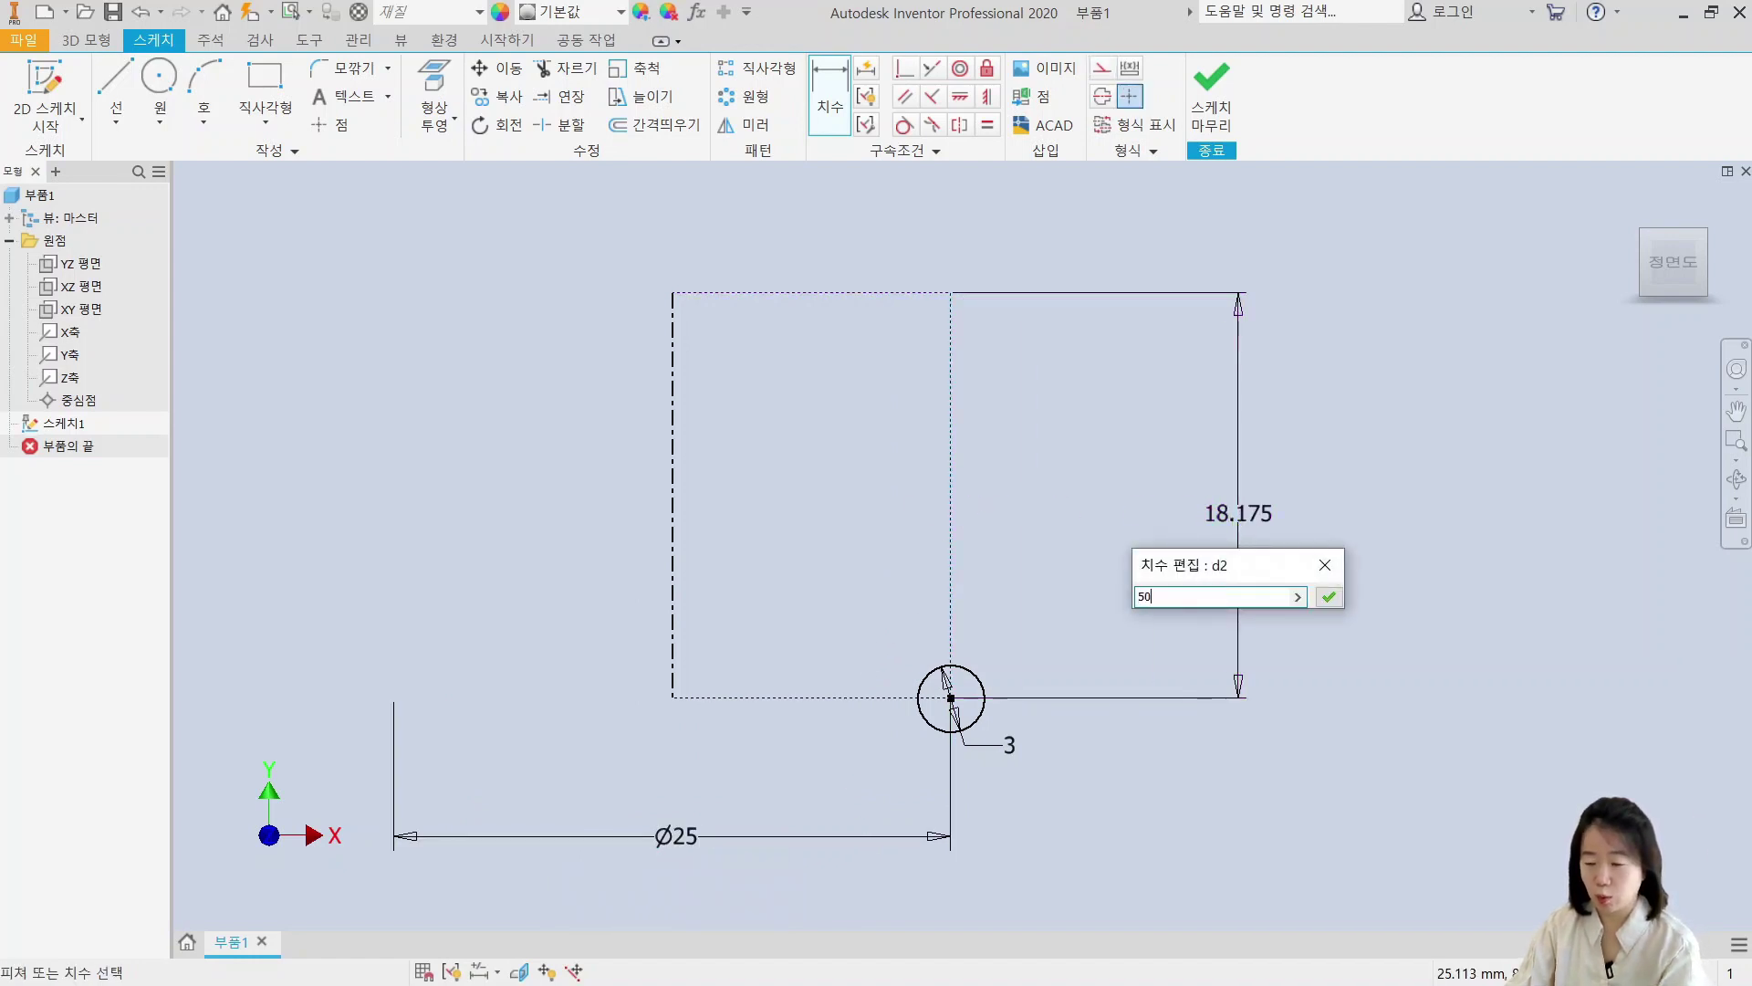
key("Return")
scroll(1260, 556, "down", 5)
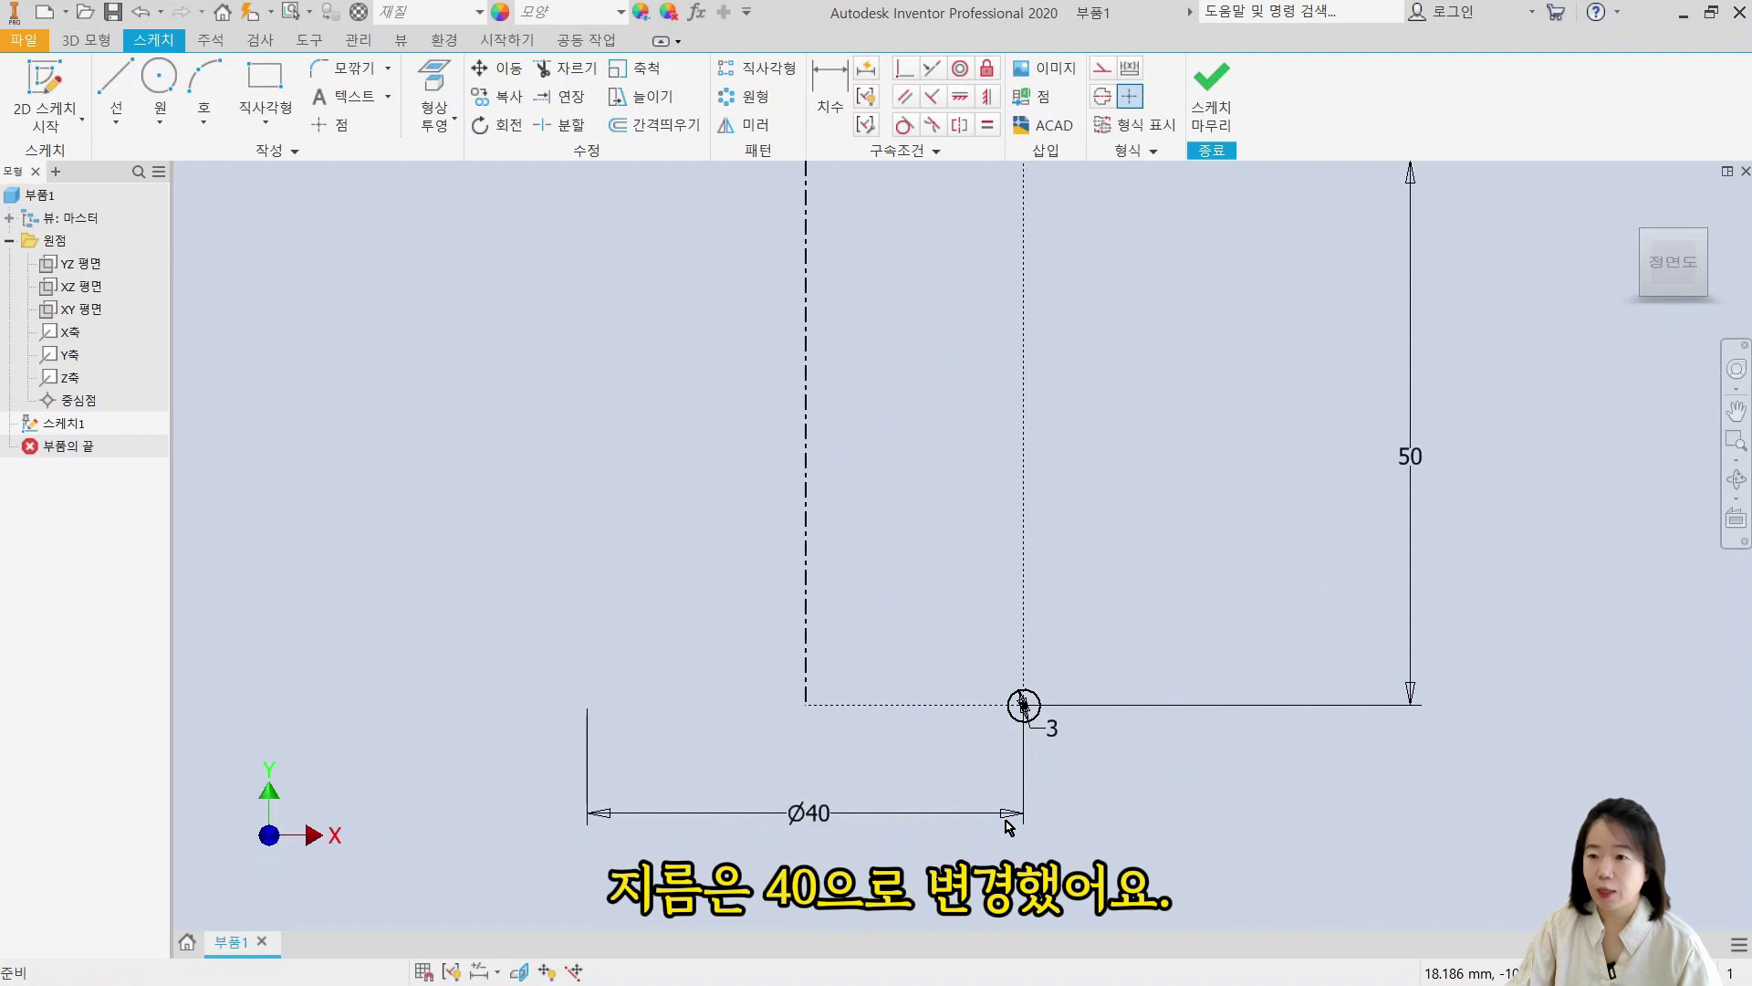
scroll(1010, 826, "down", 2)
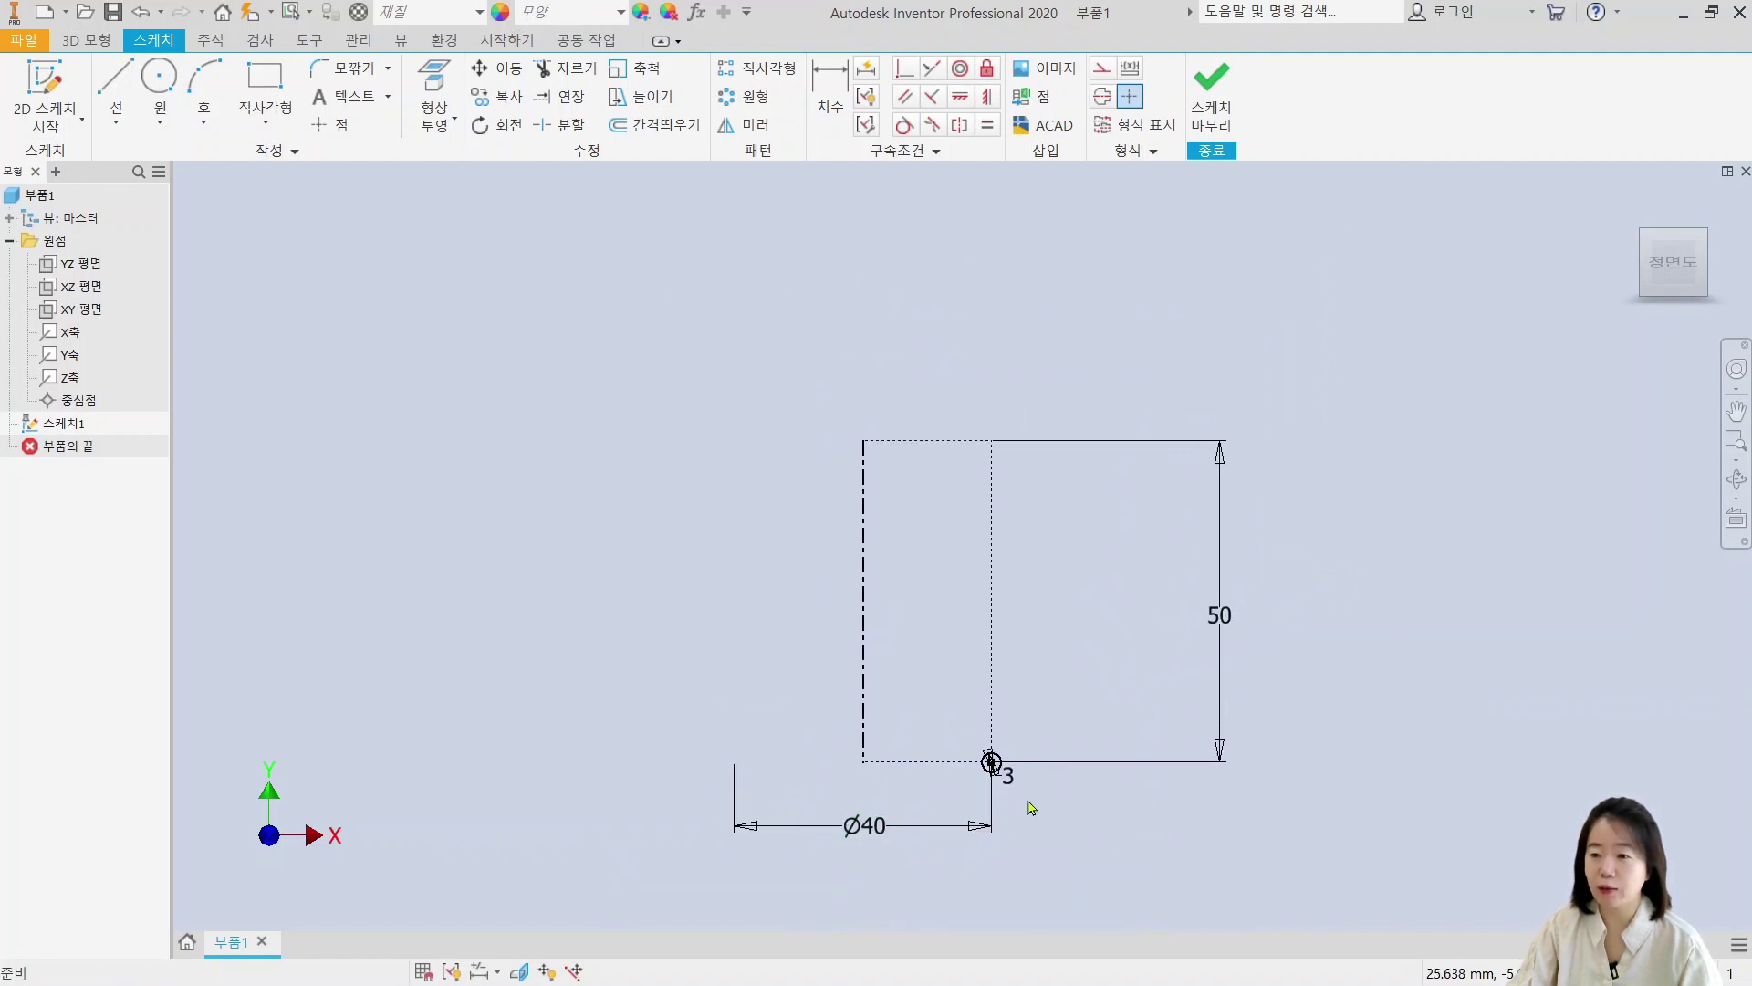
left_click(1213, 113)
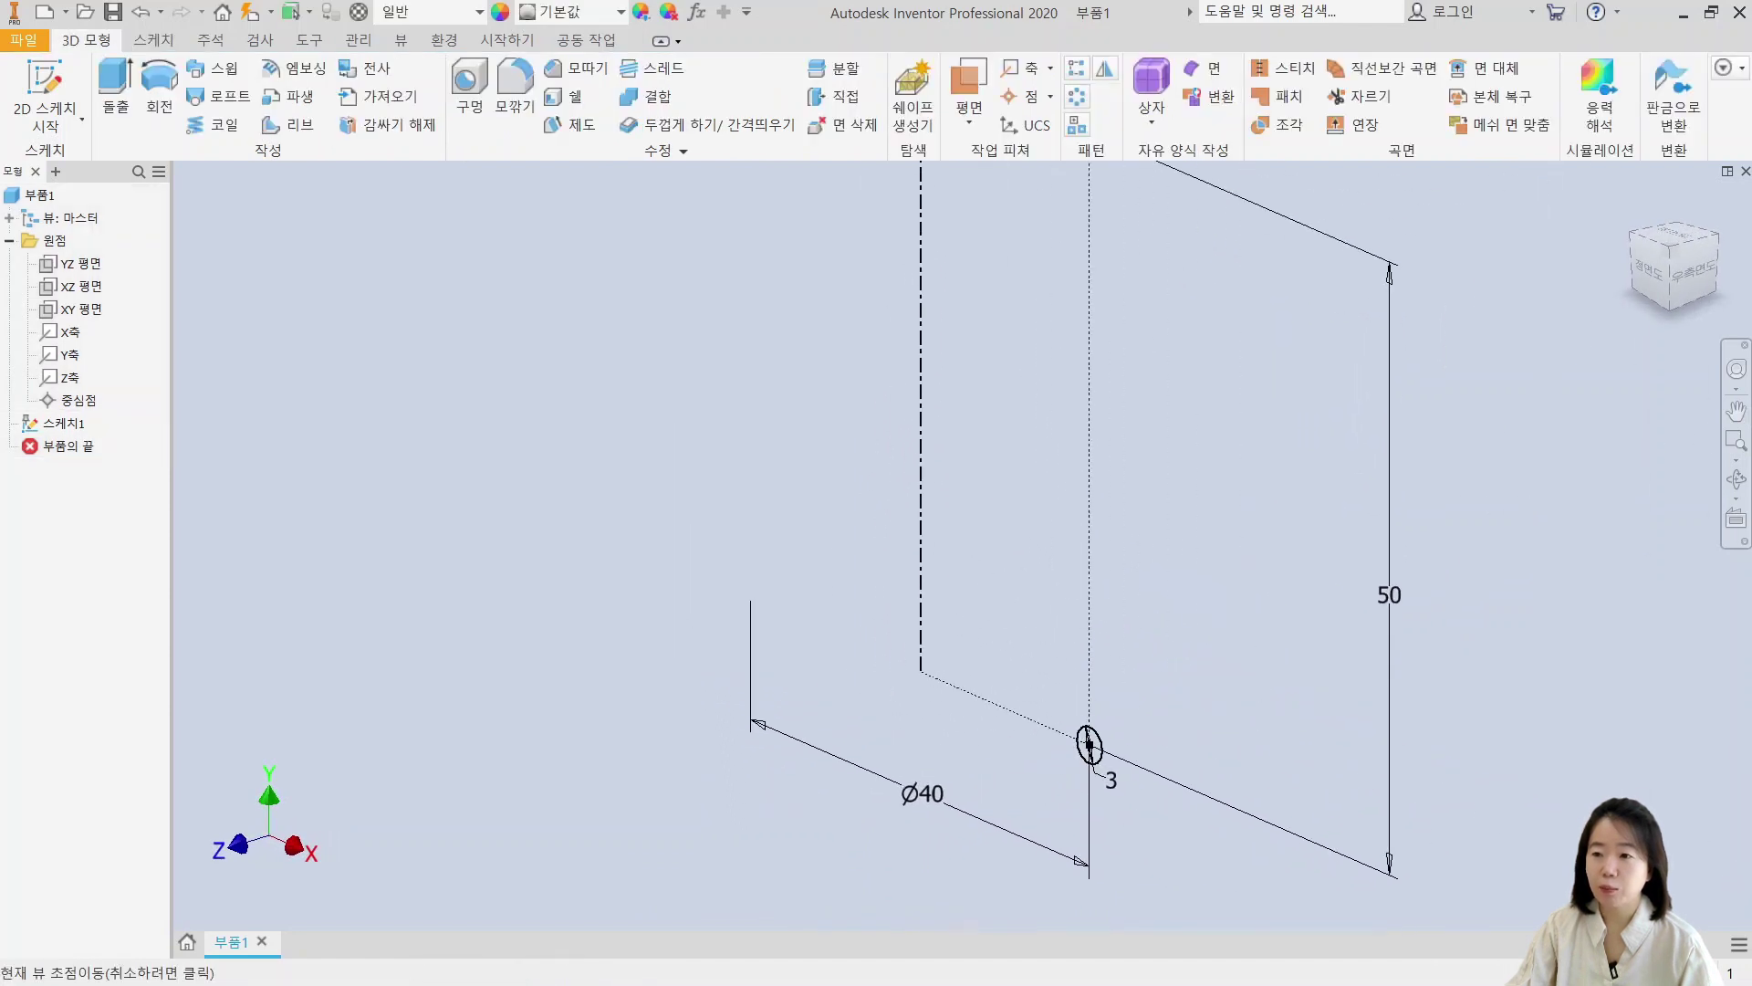
Step: Start a Coil feature using the 3 mm circle as the profile and the sketch centerline as the axis
middle_click_drag(1180, 680, 1107, 720)
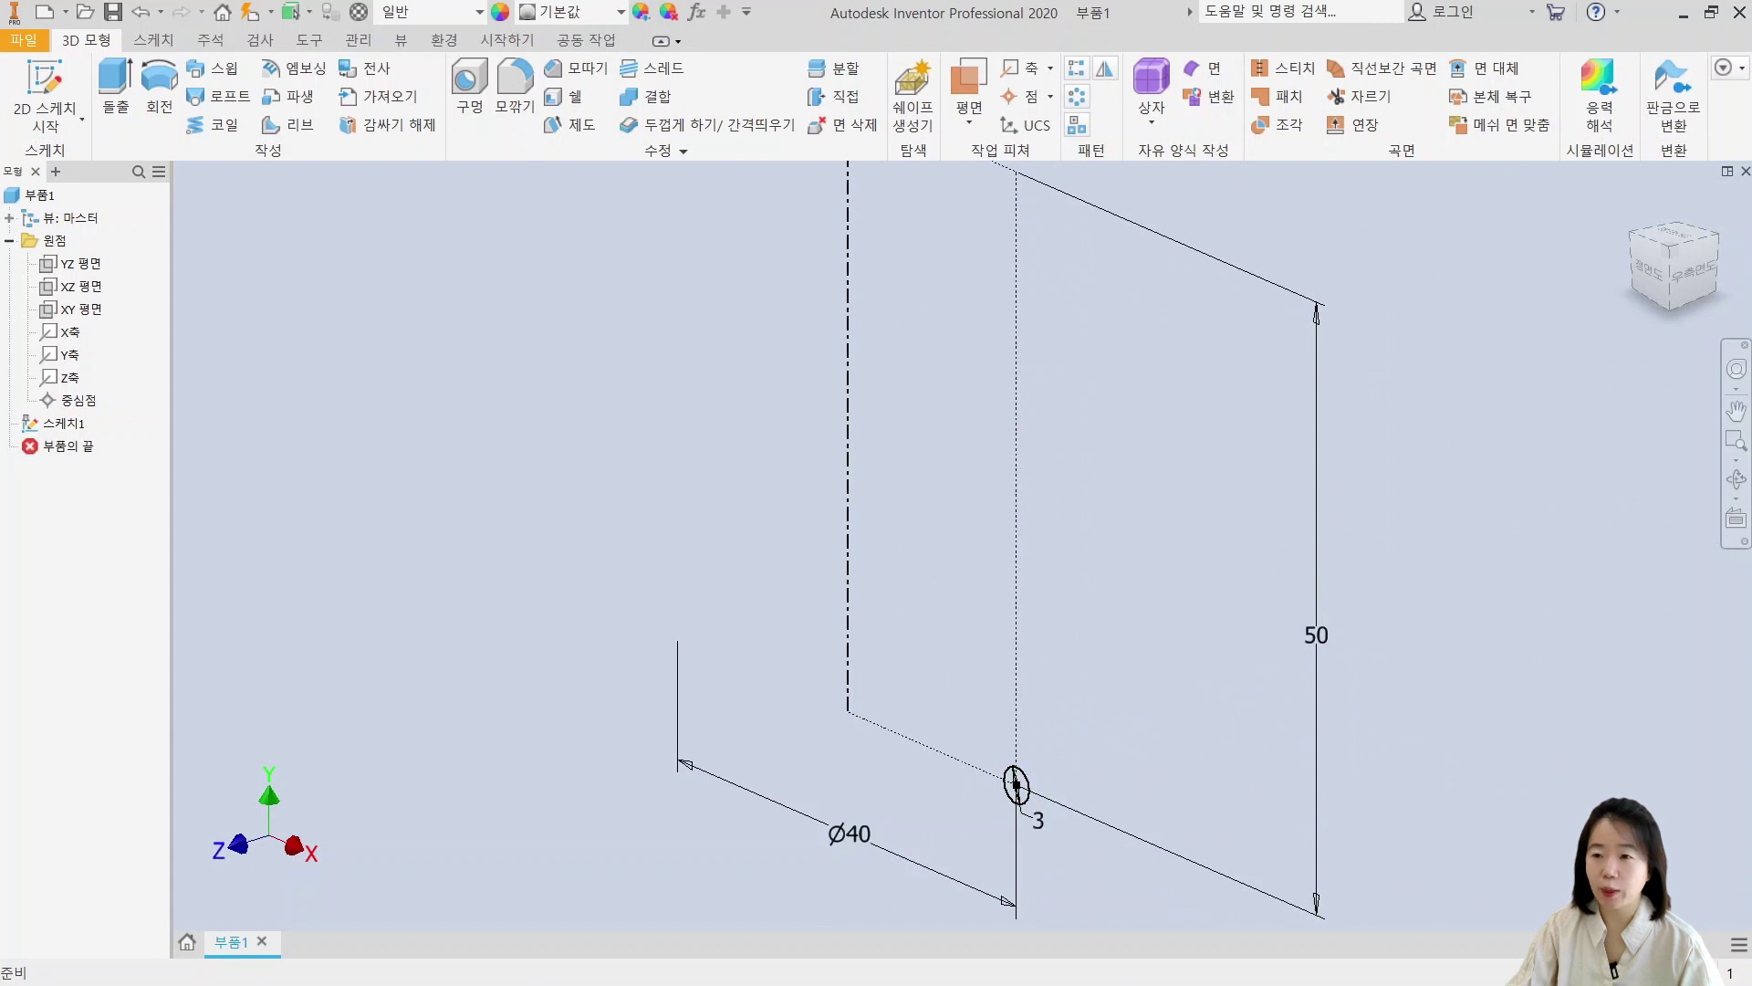
middle_click_drag(905, 532, 904, 578)
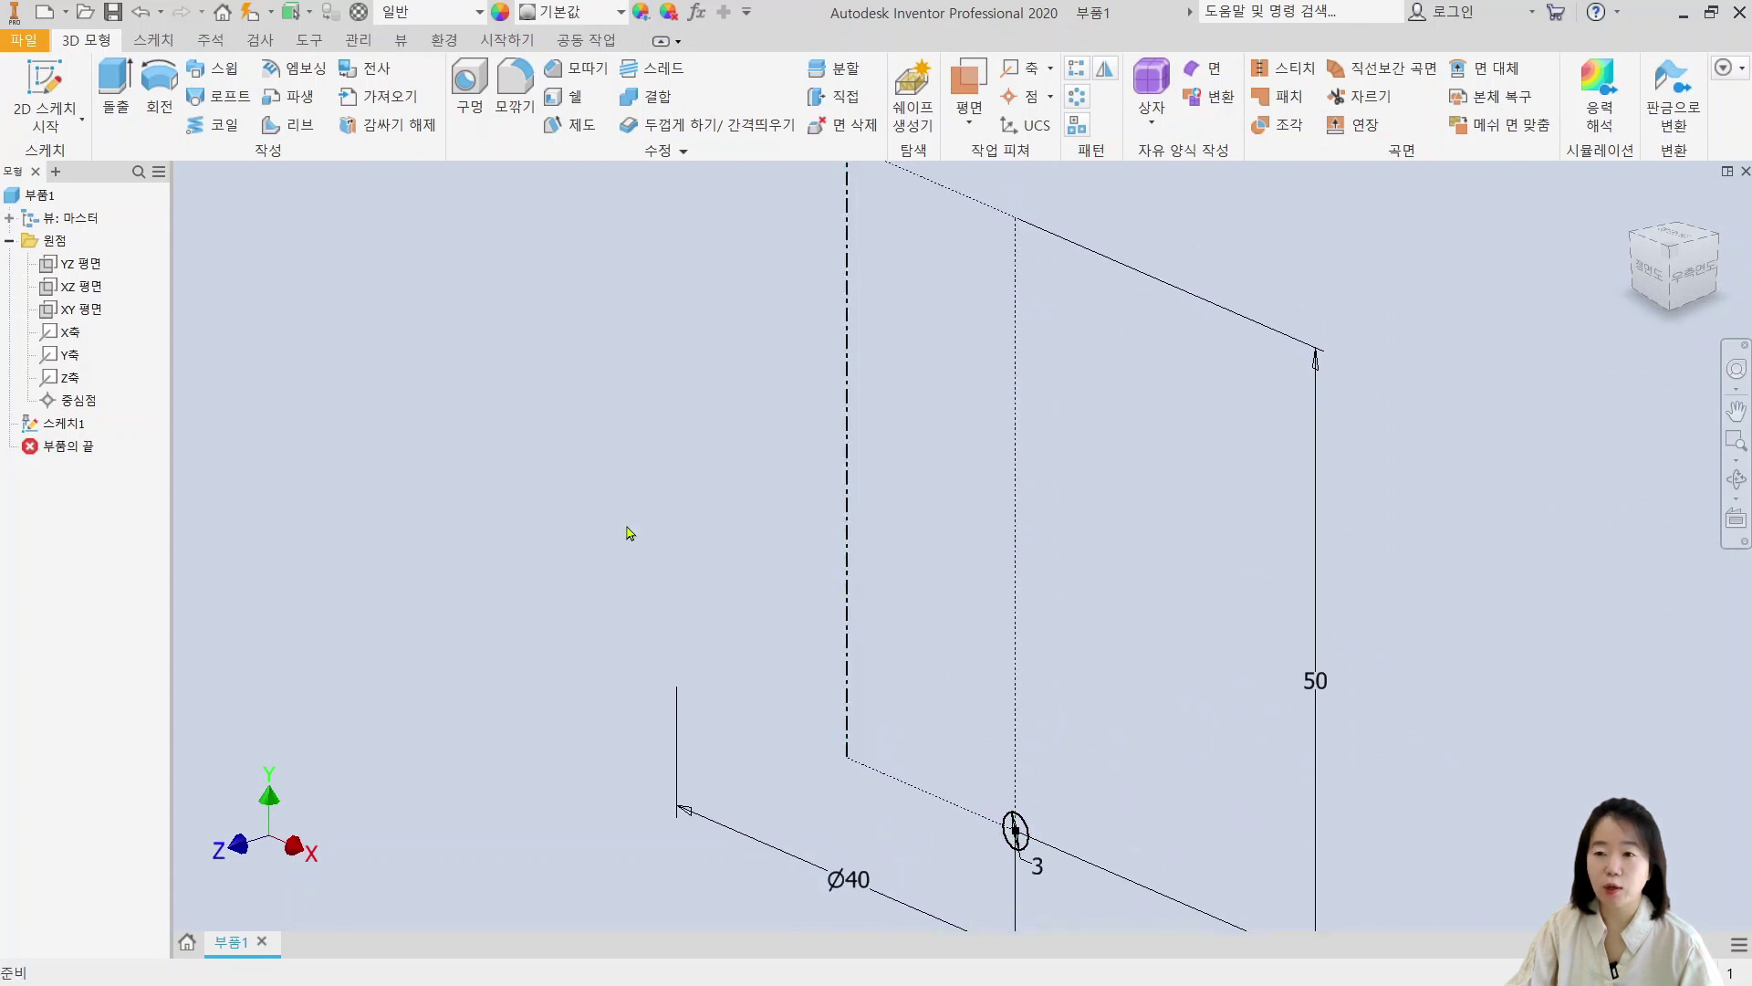
left_click(210, 125)
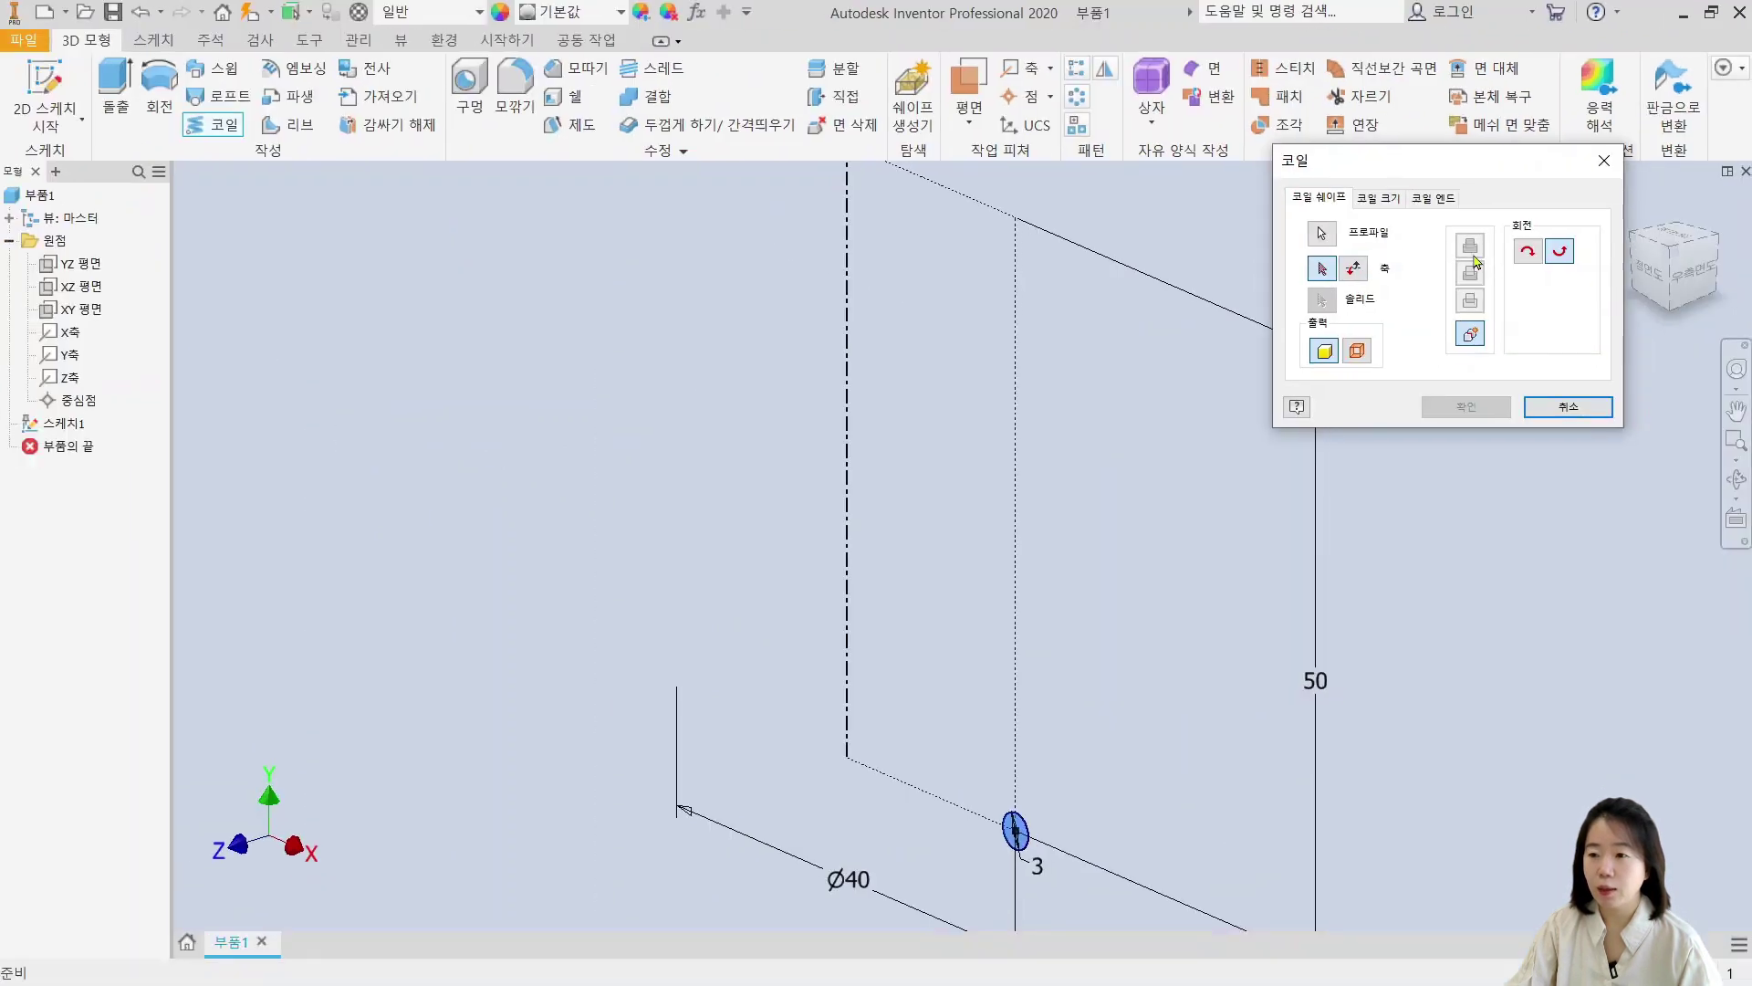
scroll(1032, 845, "up", 3)
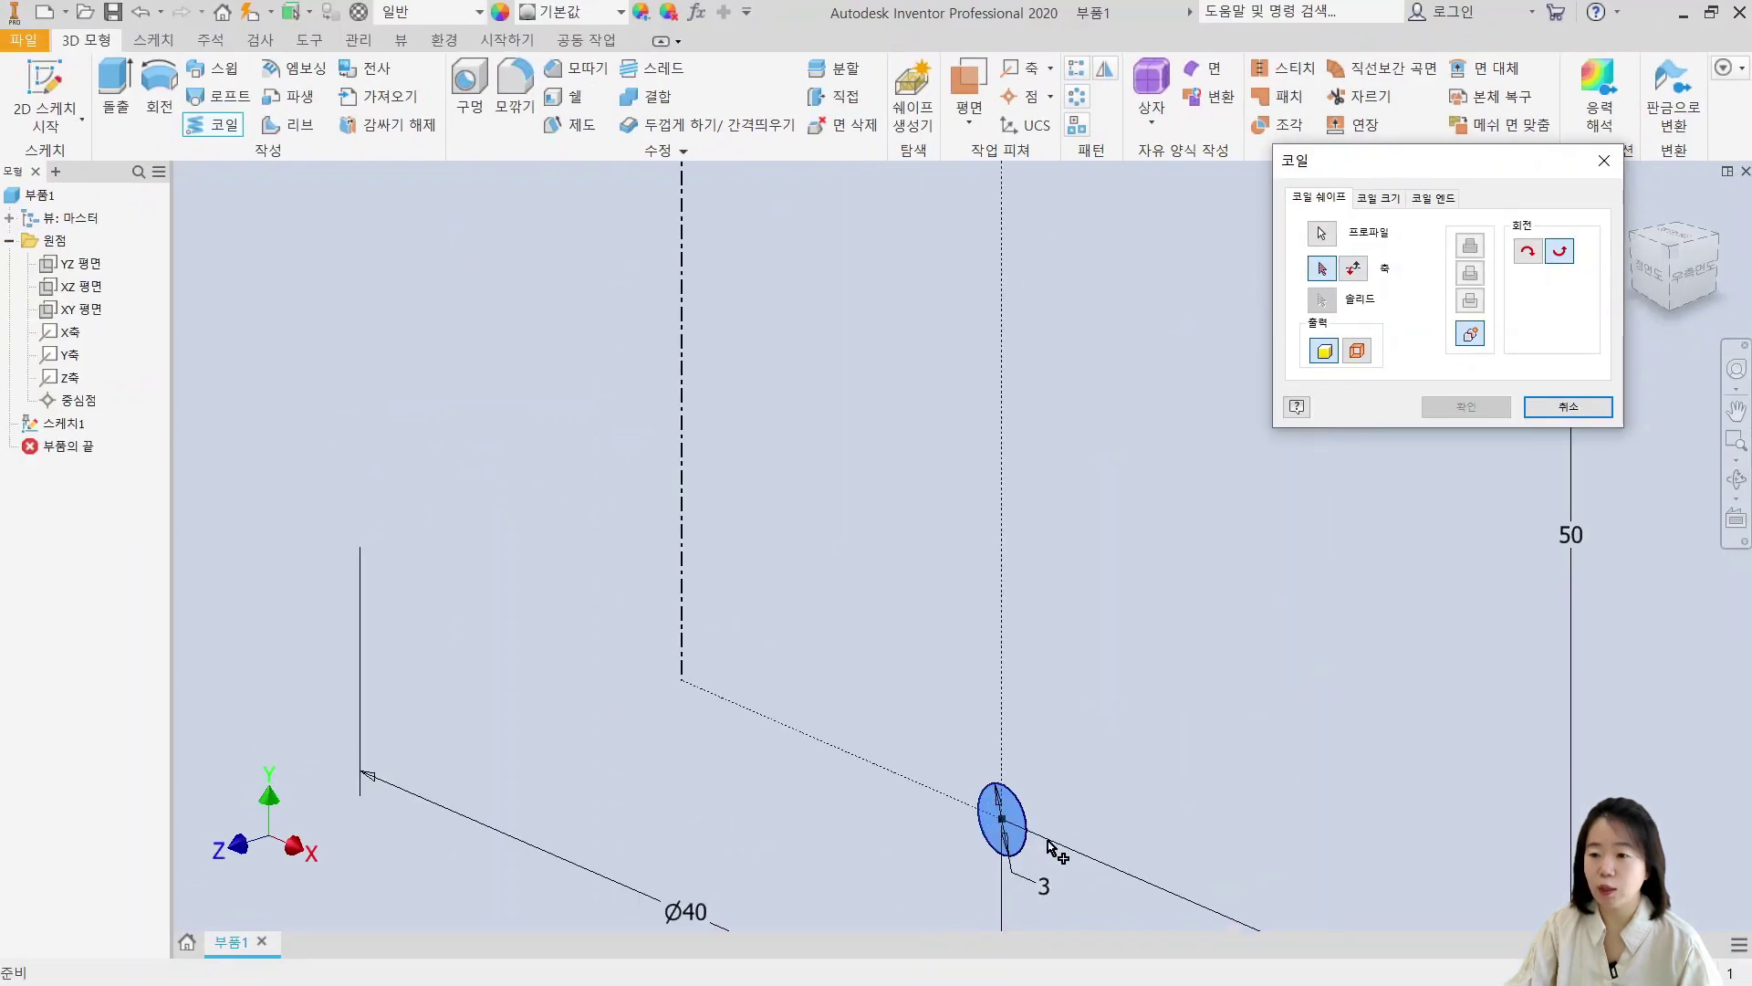
mouse_move(1048, 841)
middle_mouse_down()
mouse_move(1049, 593)
mouse_move(1068, 570)
middle_mouse_up()
scroll(1068, 569, "up", 3)
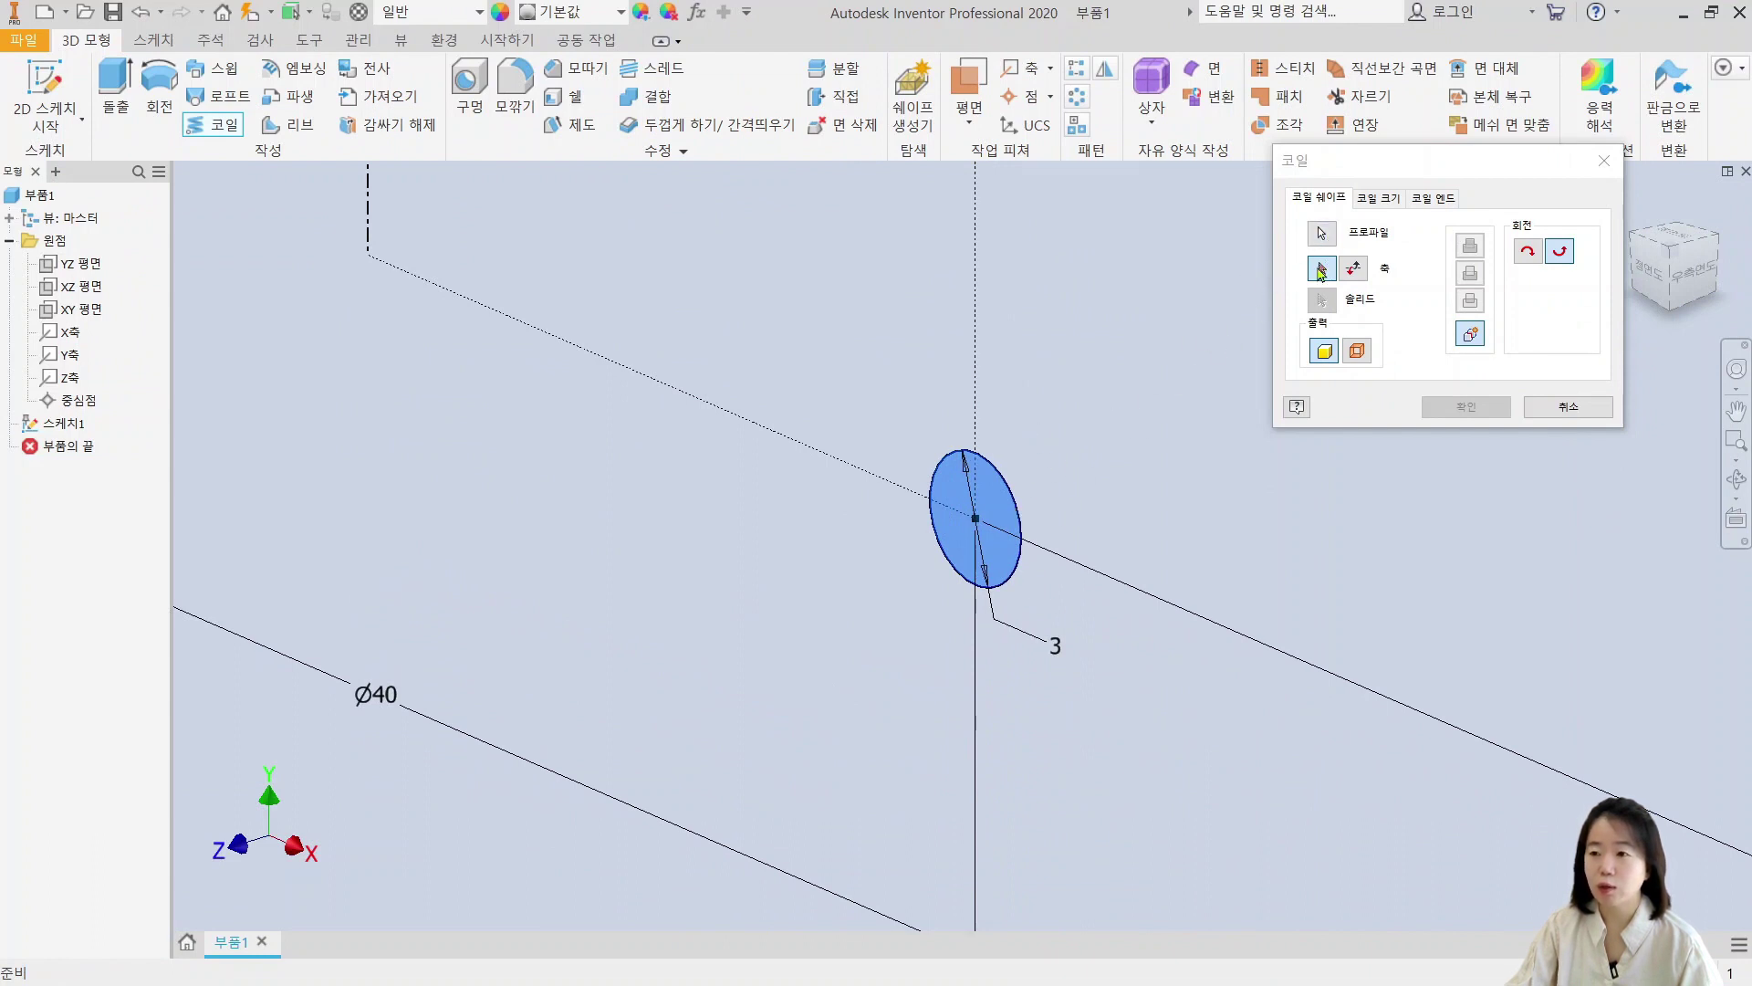
scroll(1141, 475, "down", 4)
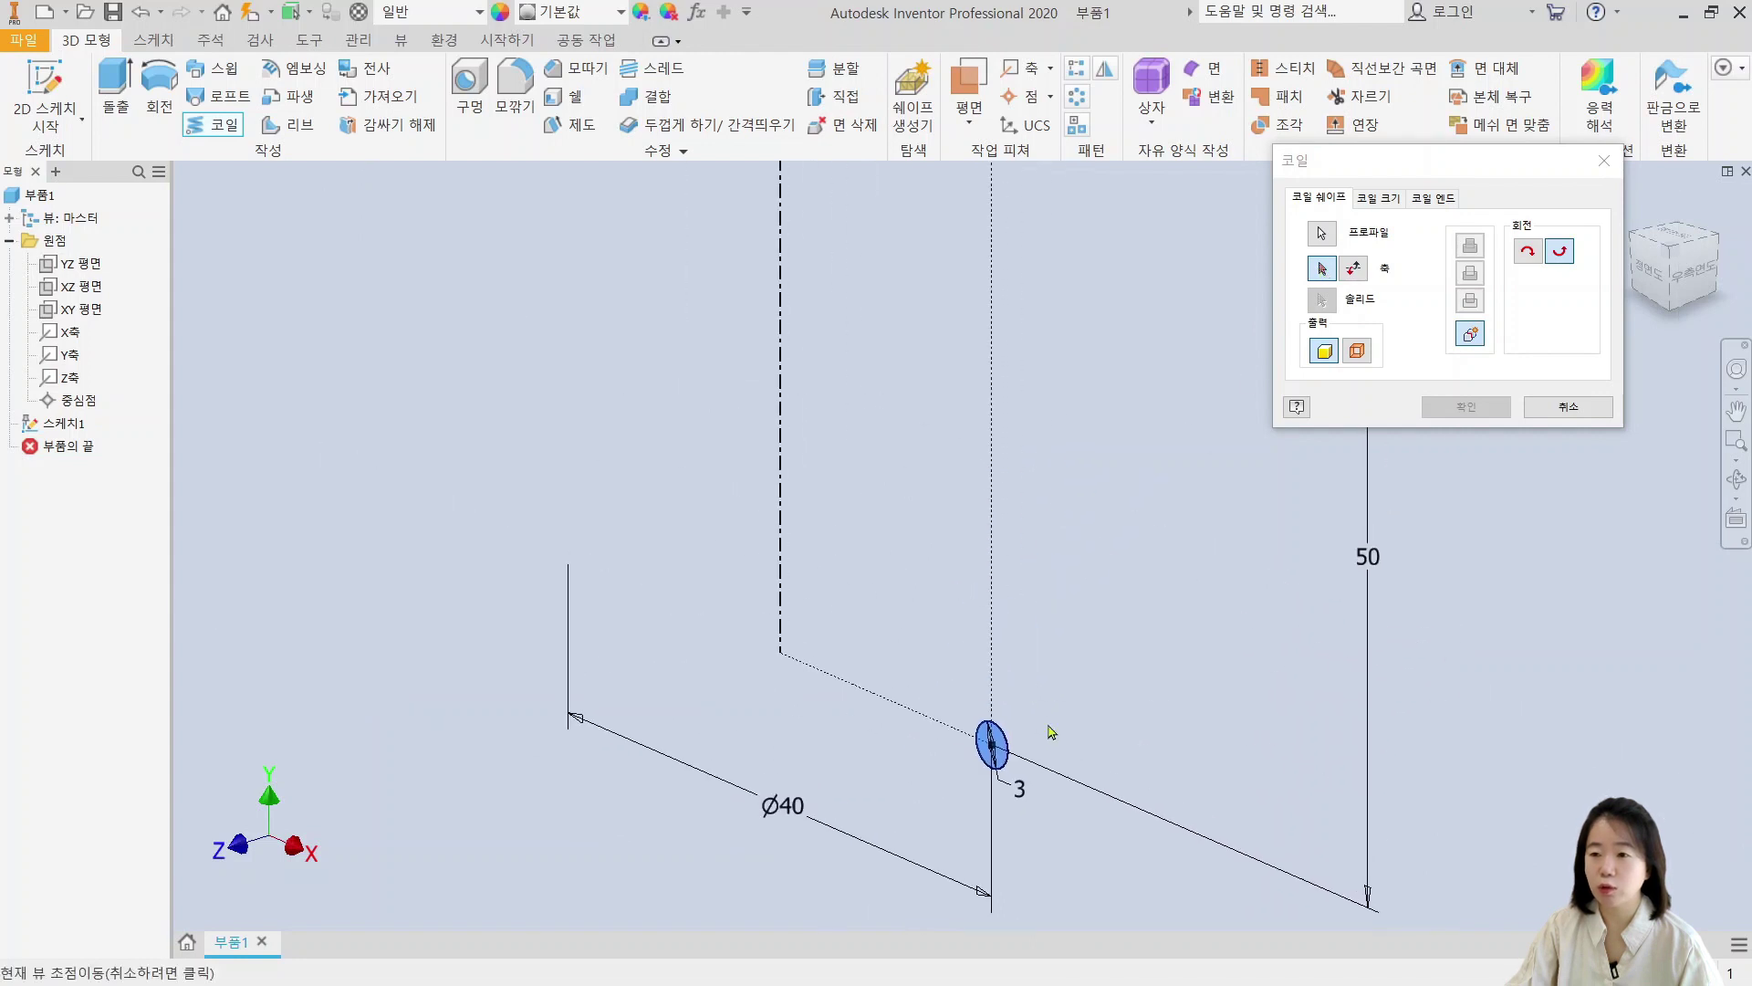
left_click(786, 480)
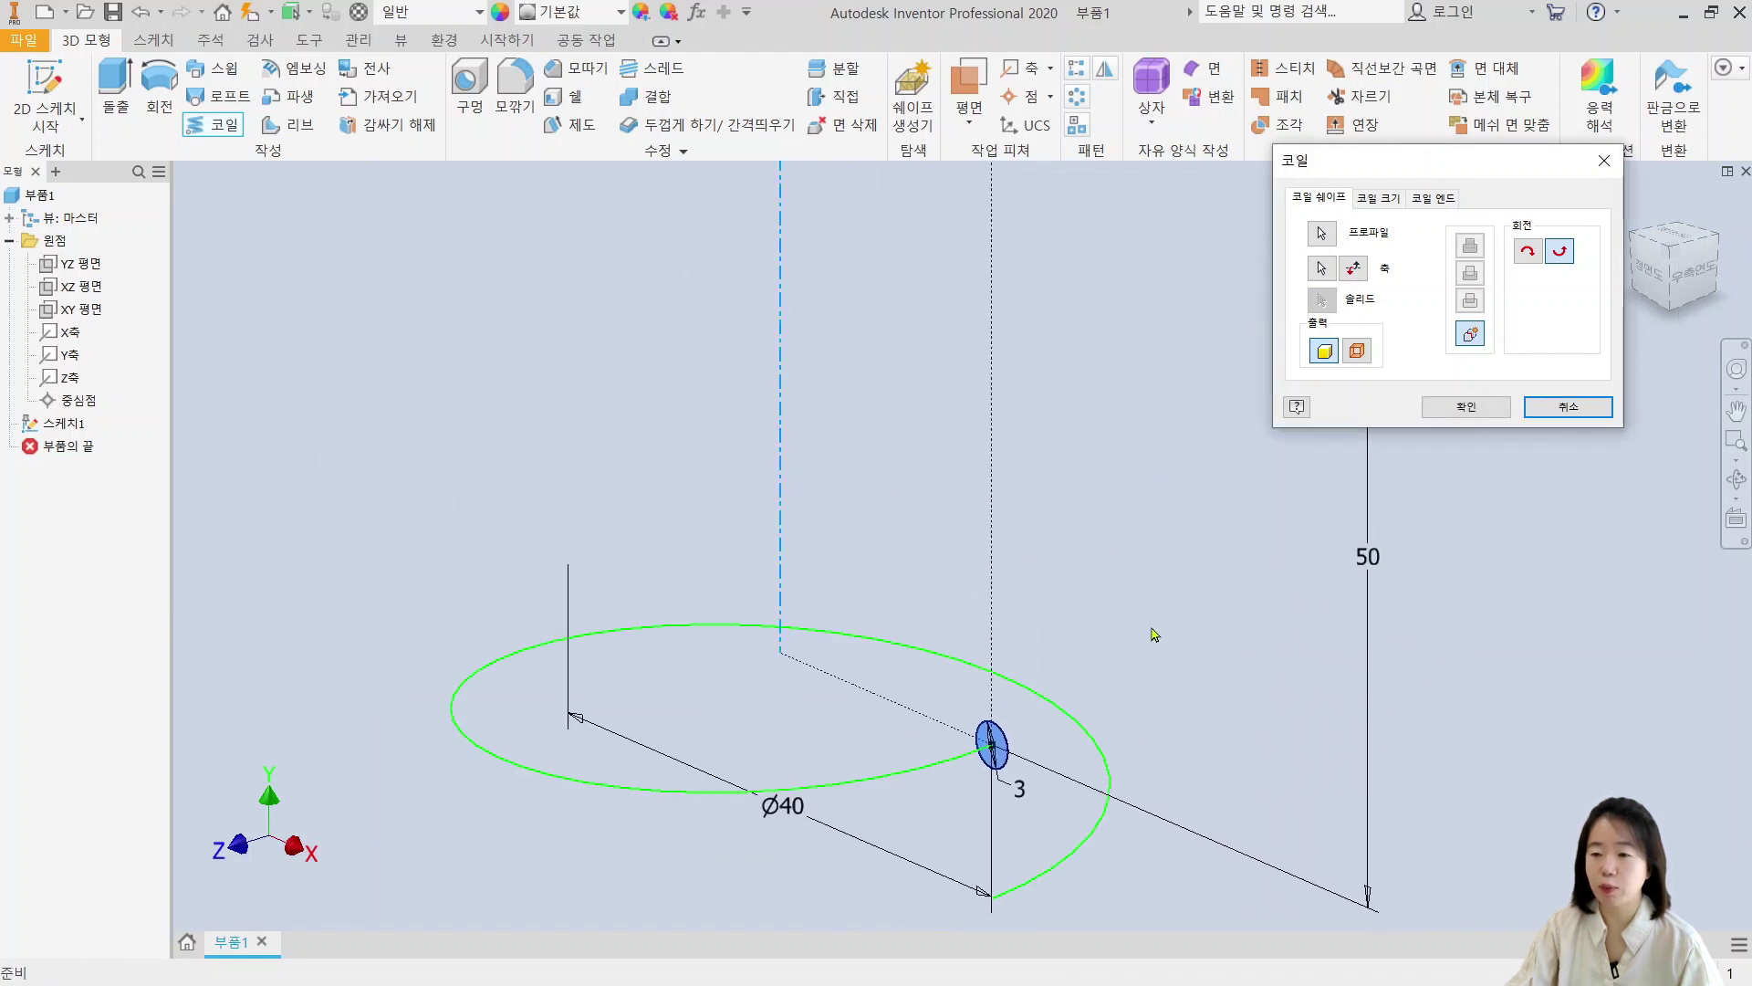
Step: Reverse the coil's direction along its axis so that it rises upward from the circle
scroll(1122, 407, "down", 3)
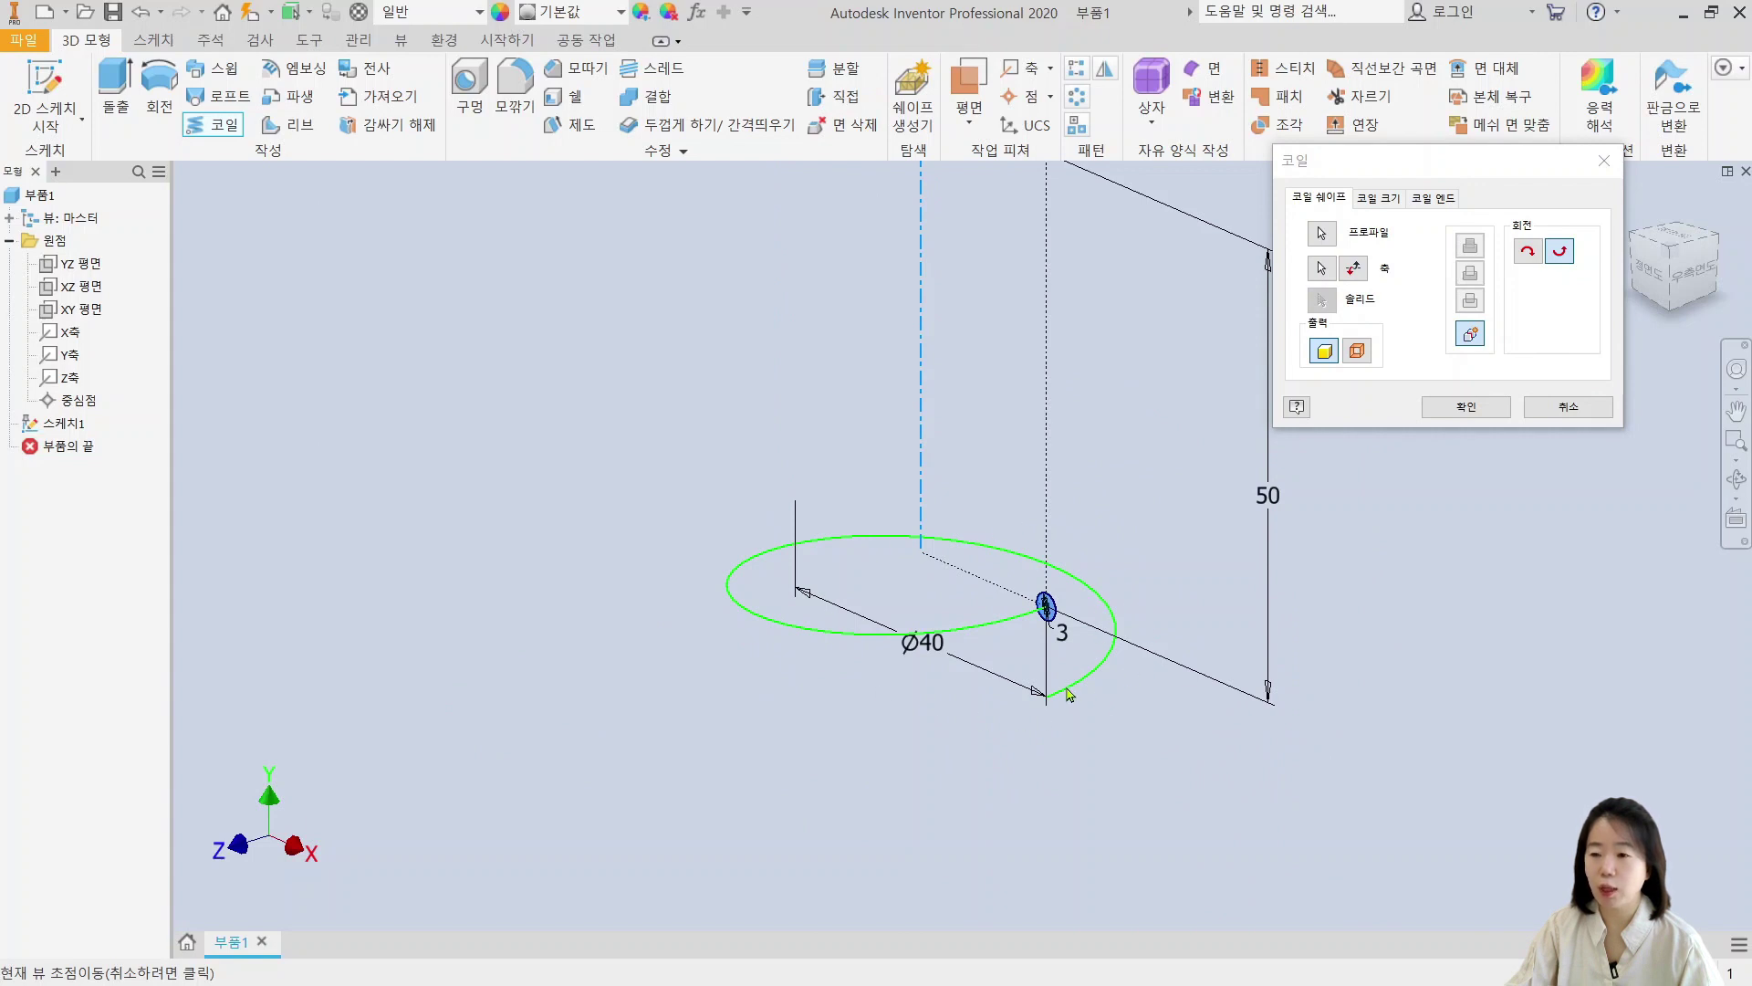
left_click(1650, 272)
scroll(932, 721, "up", 3)
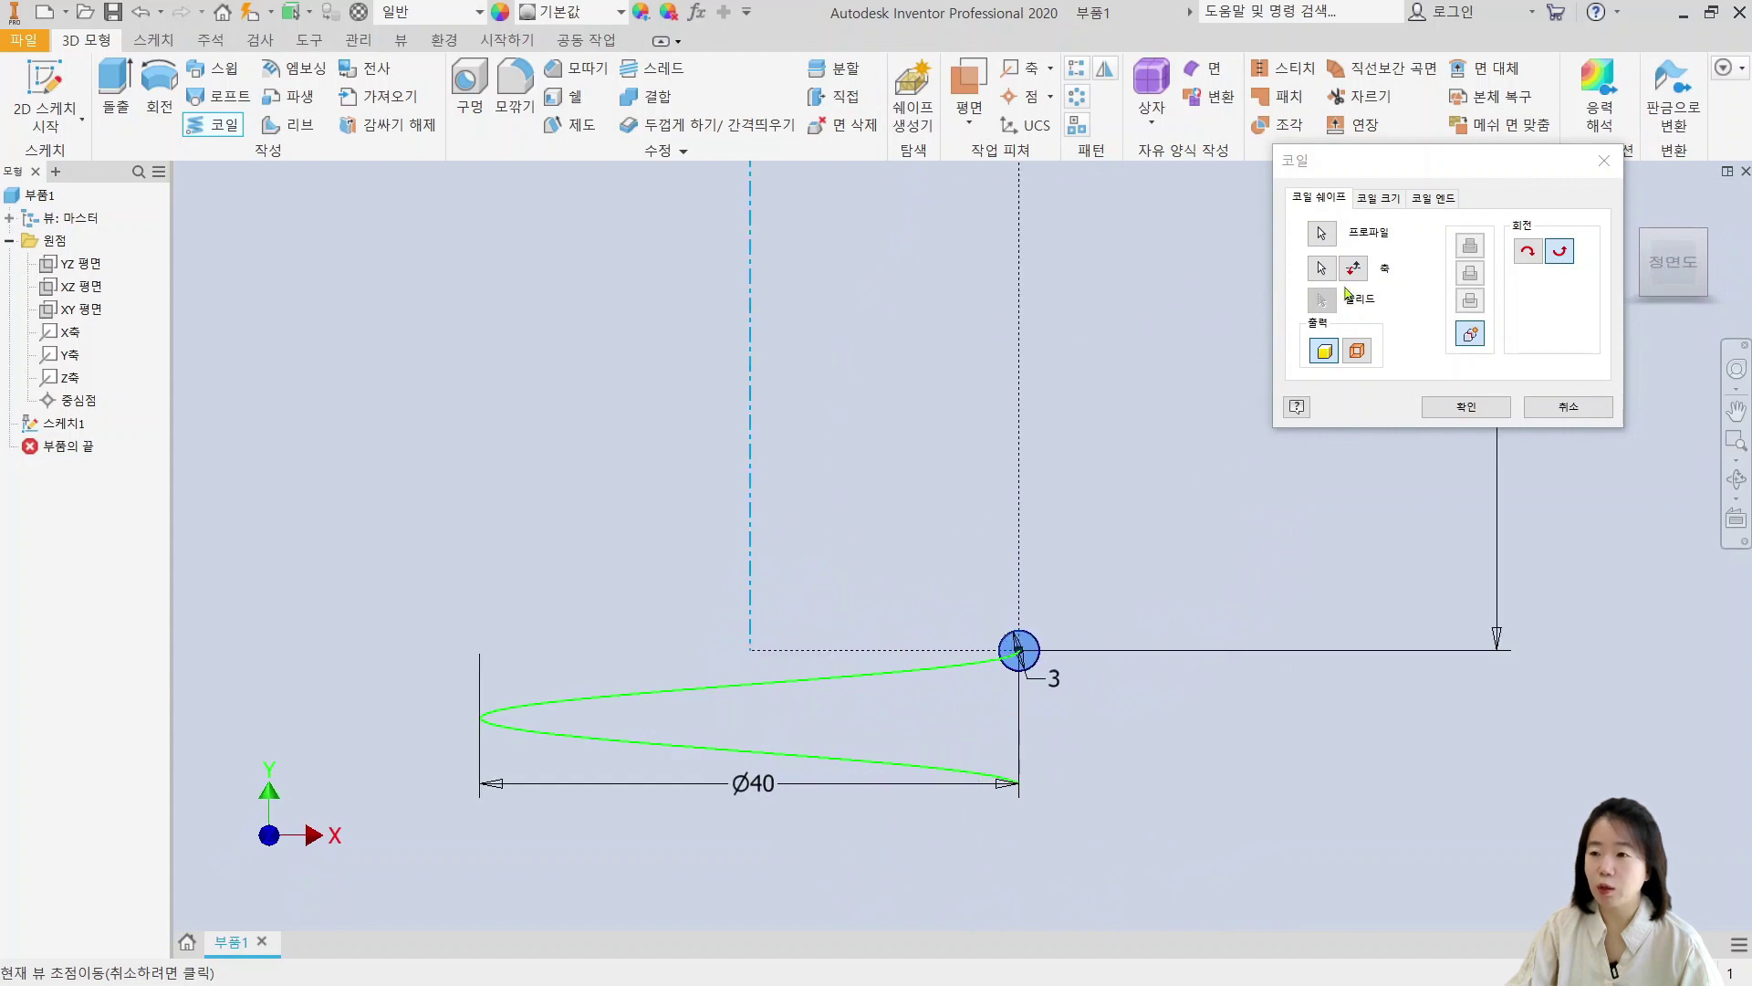
left_click(1356, 272)
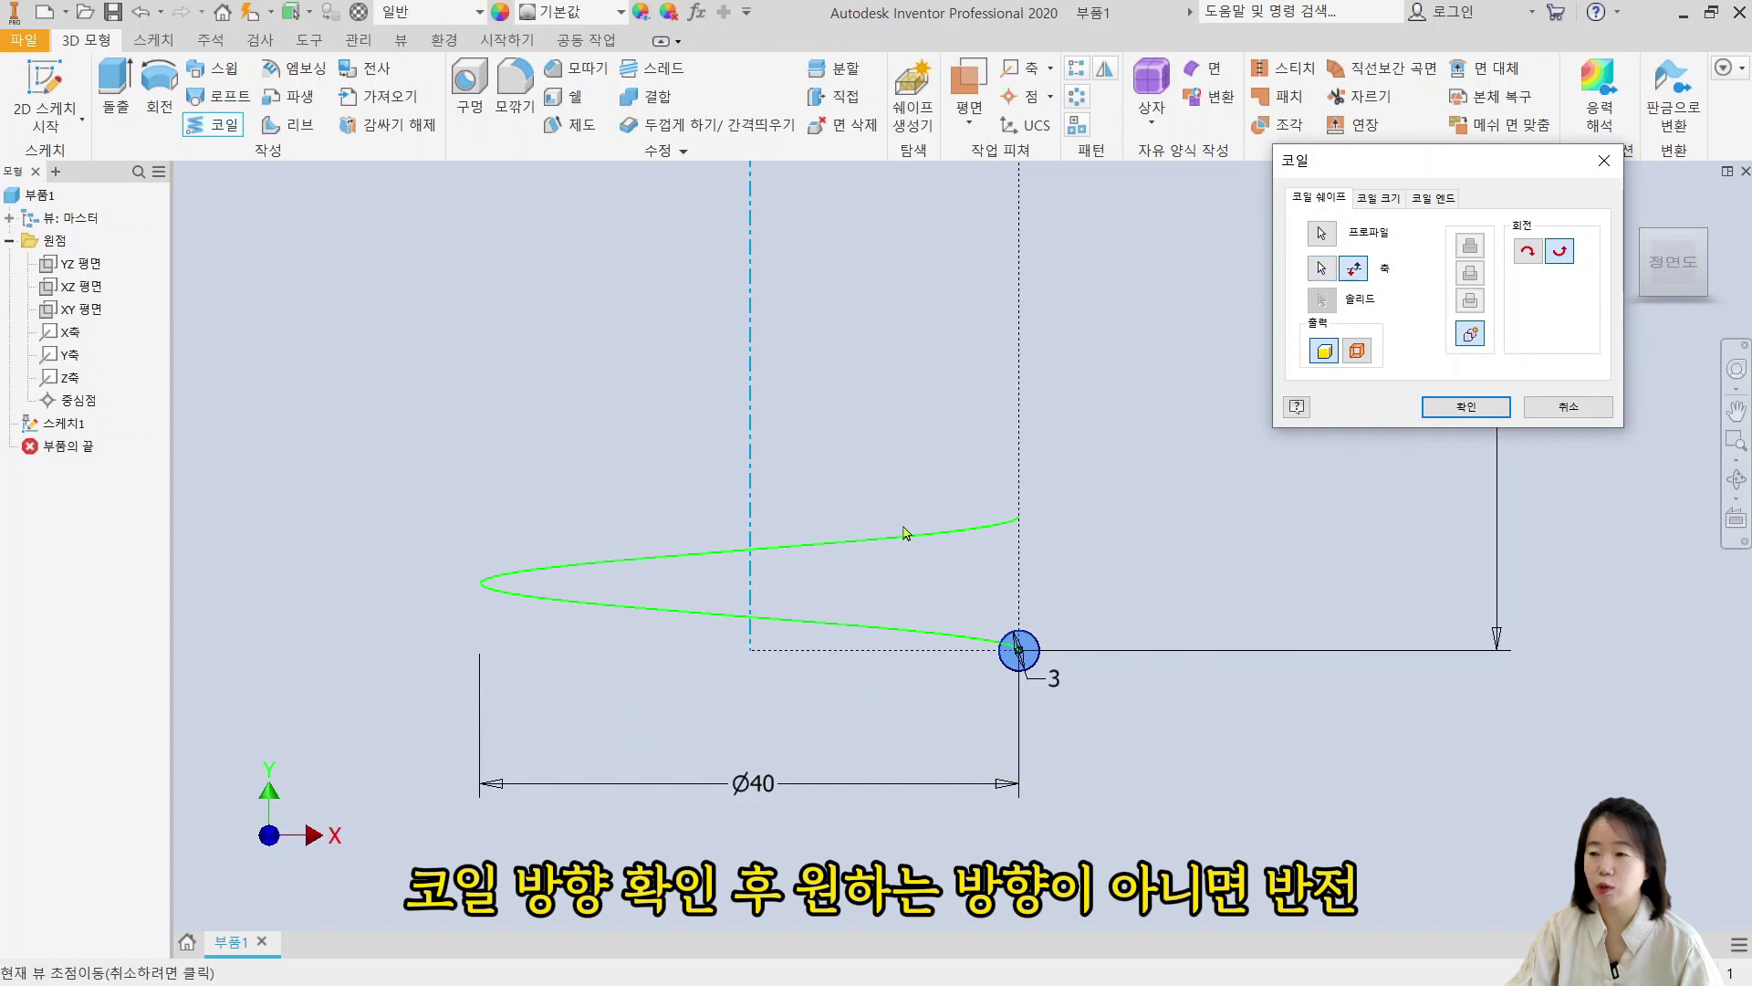
left_click(1548, 253)
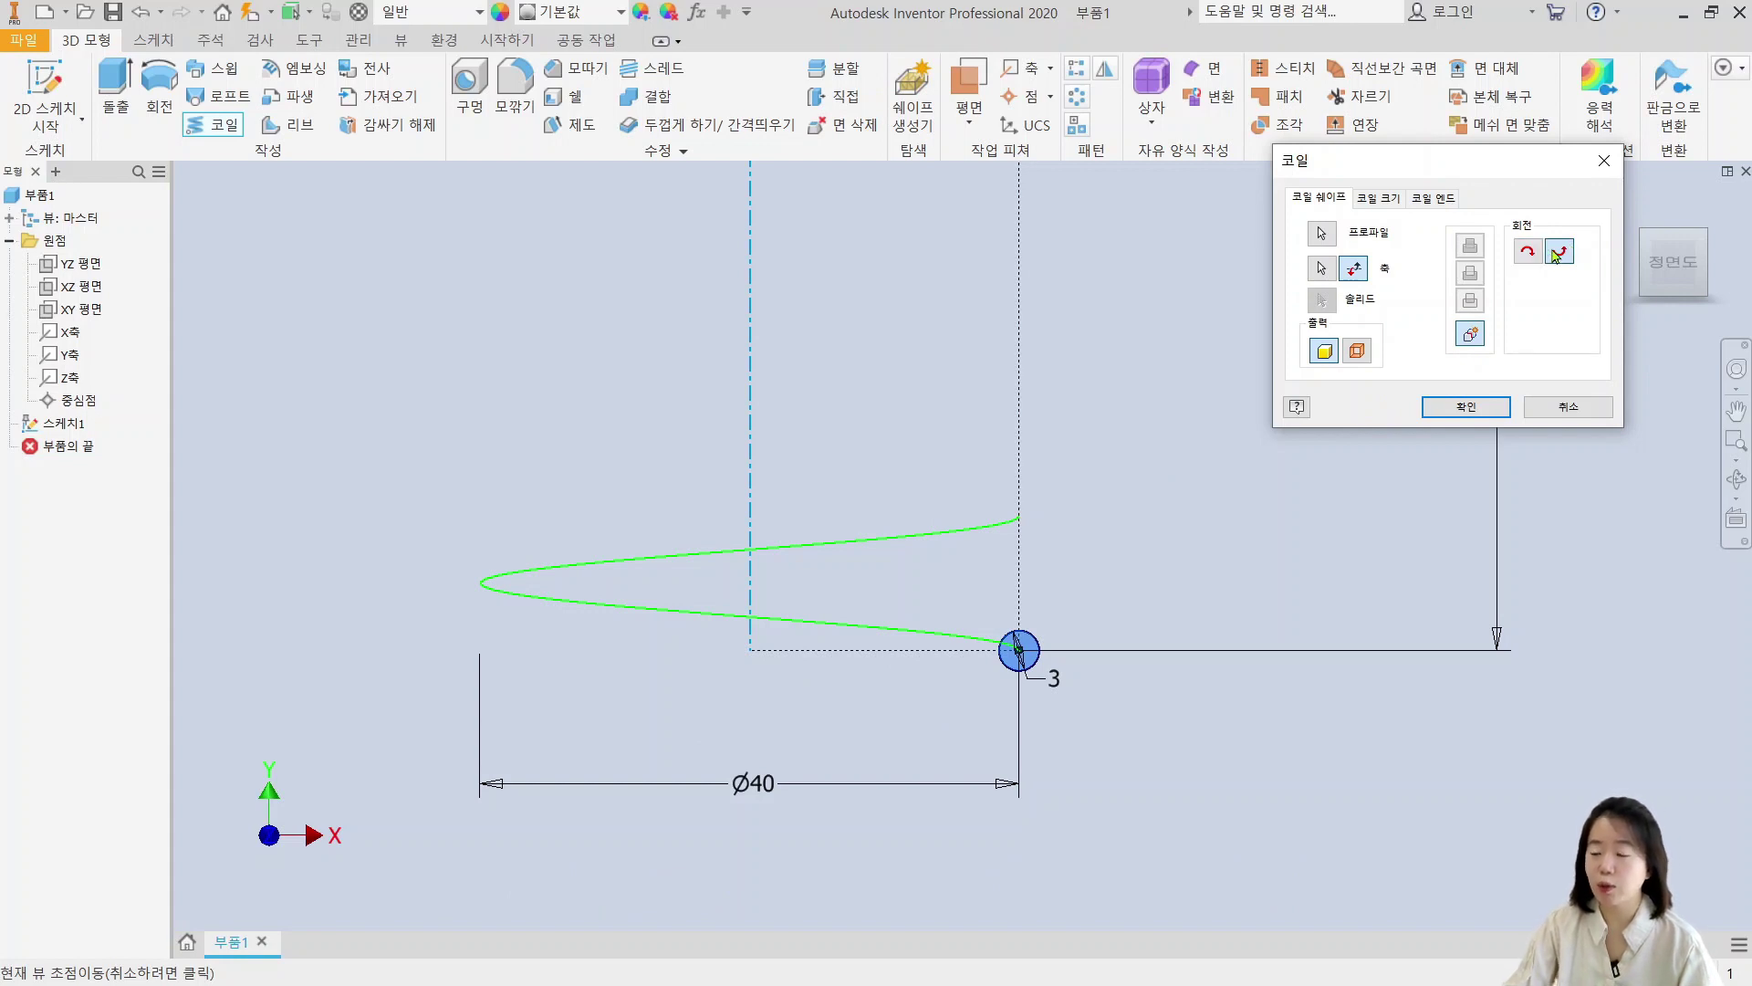
Step: Set the coil size type to revolution and height (회전 및 높이)
left_click(1380, 199)
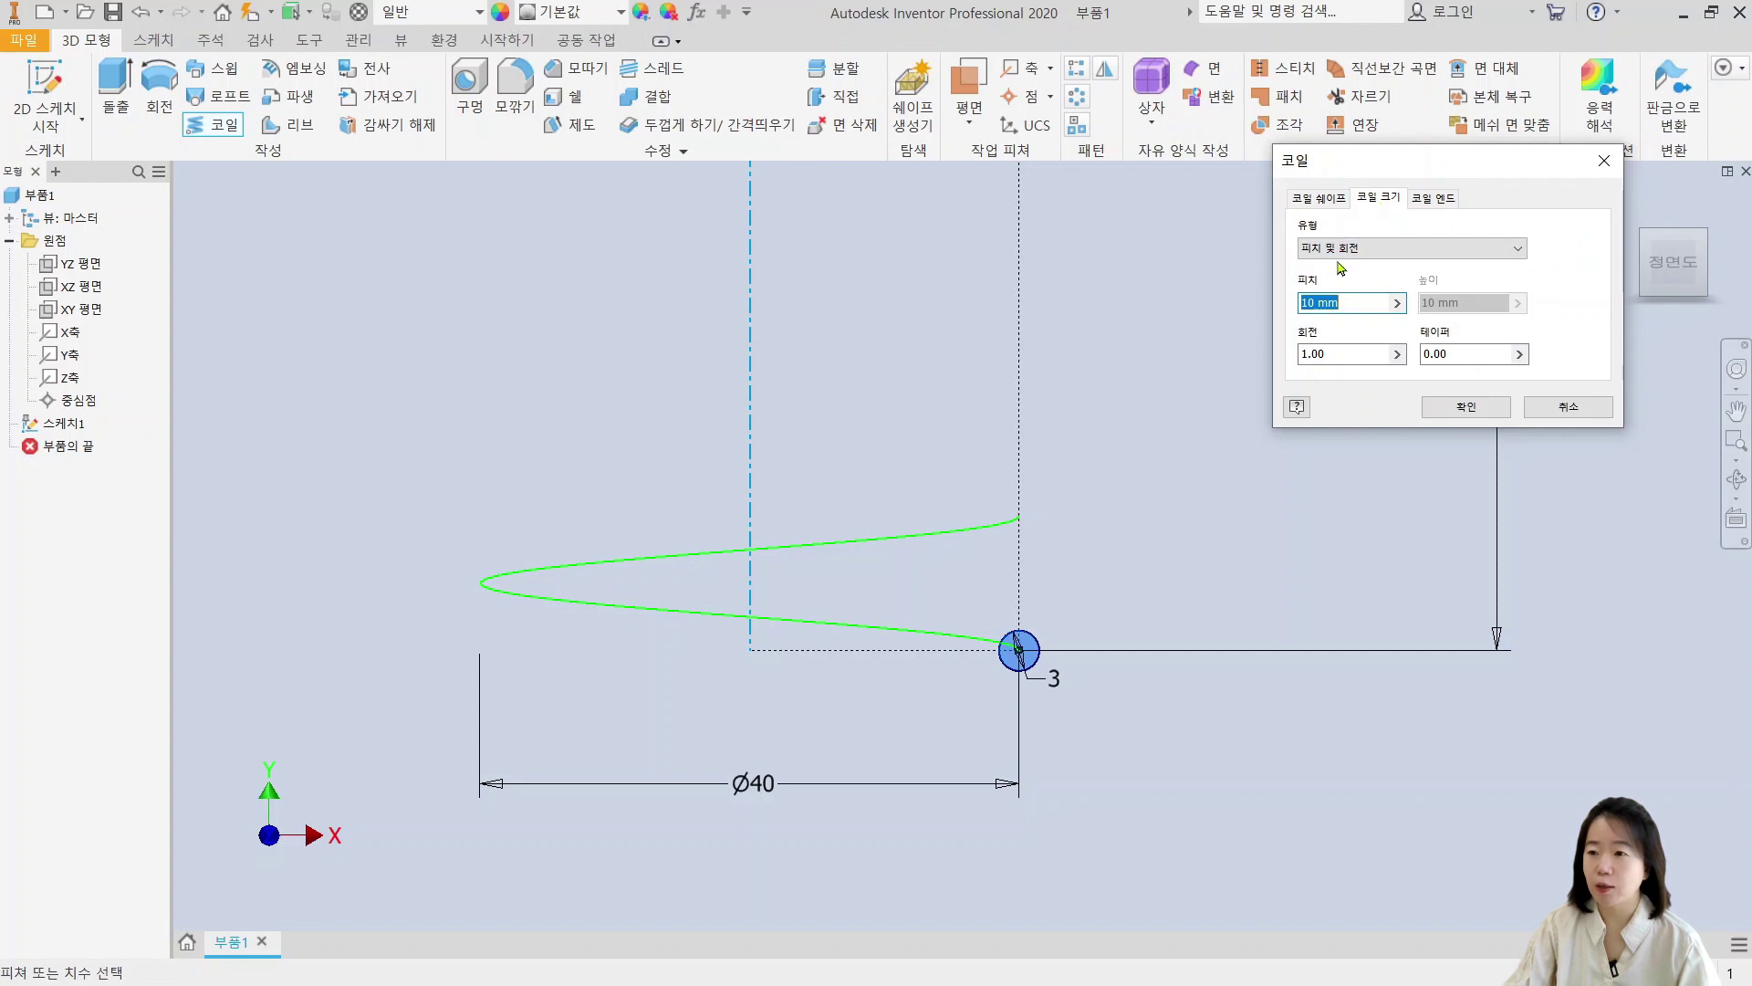
left_click_drag(1424, 173, 1330, 265)
left_click(1322, 347)
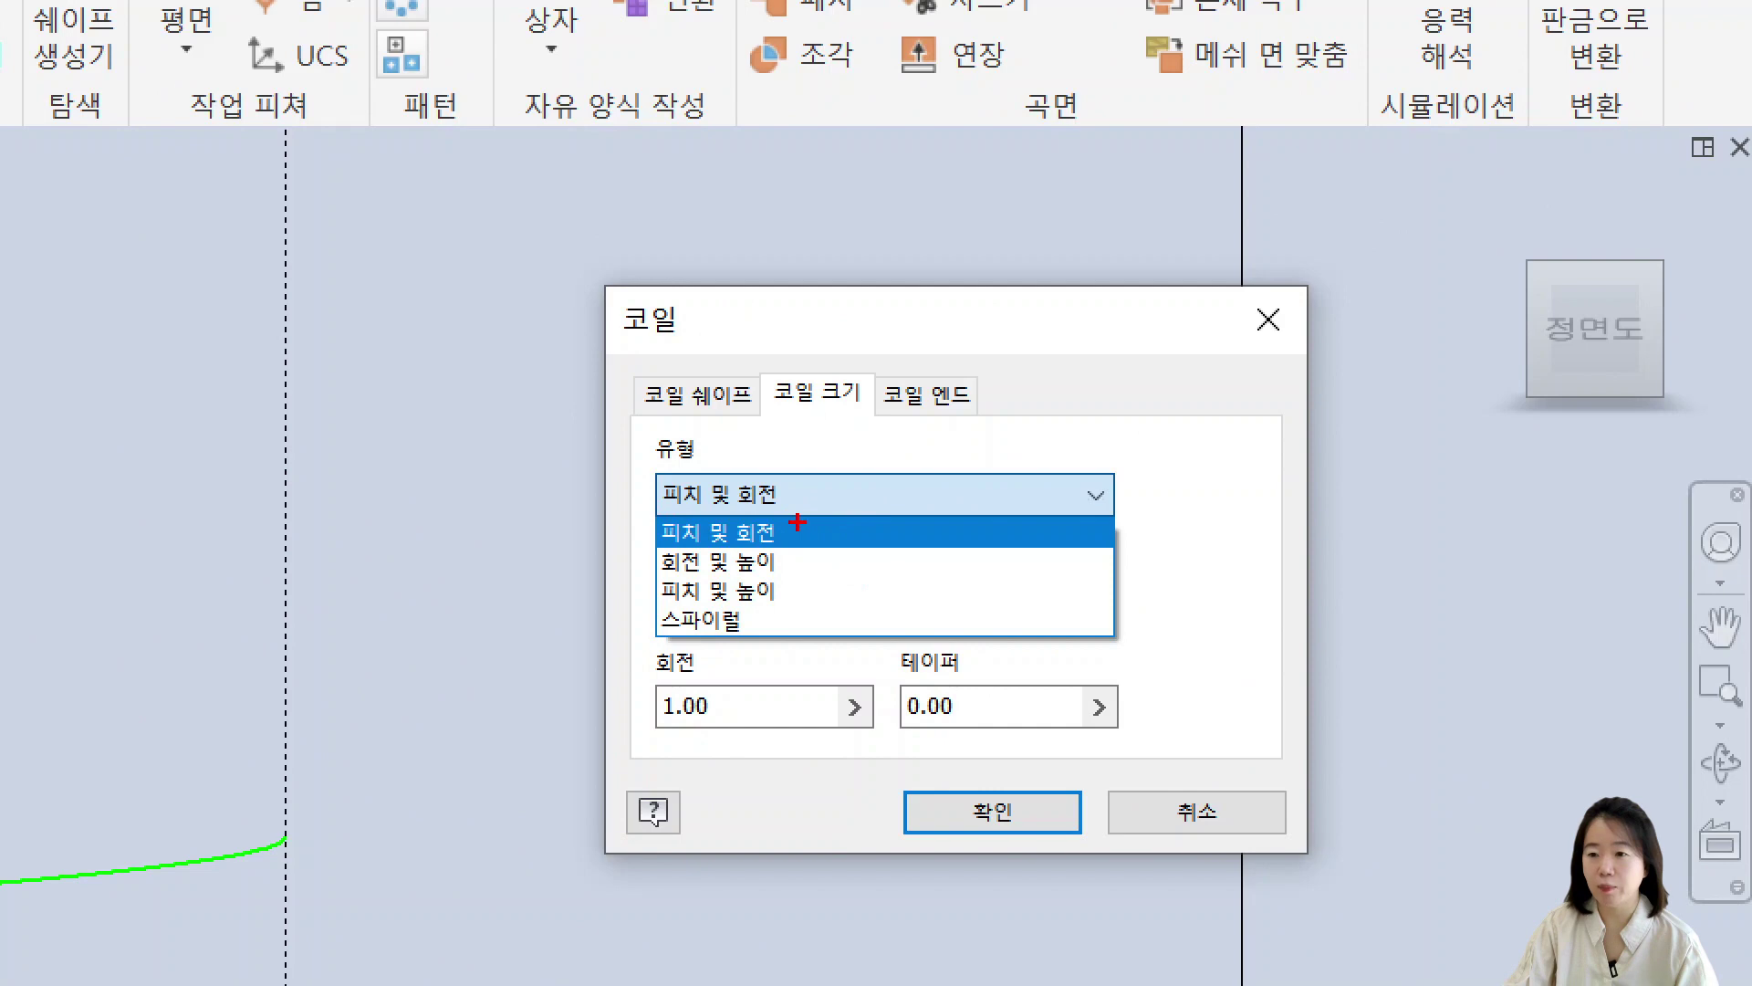
key("Escape")
left_click(864, 497)
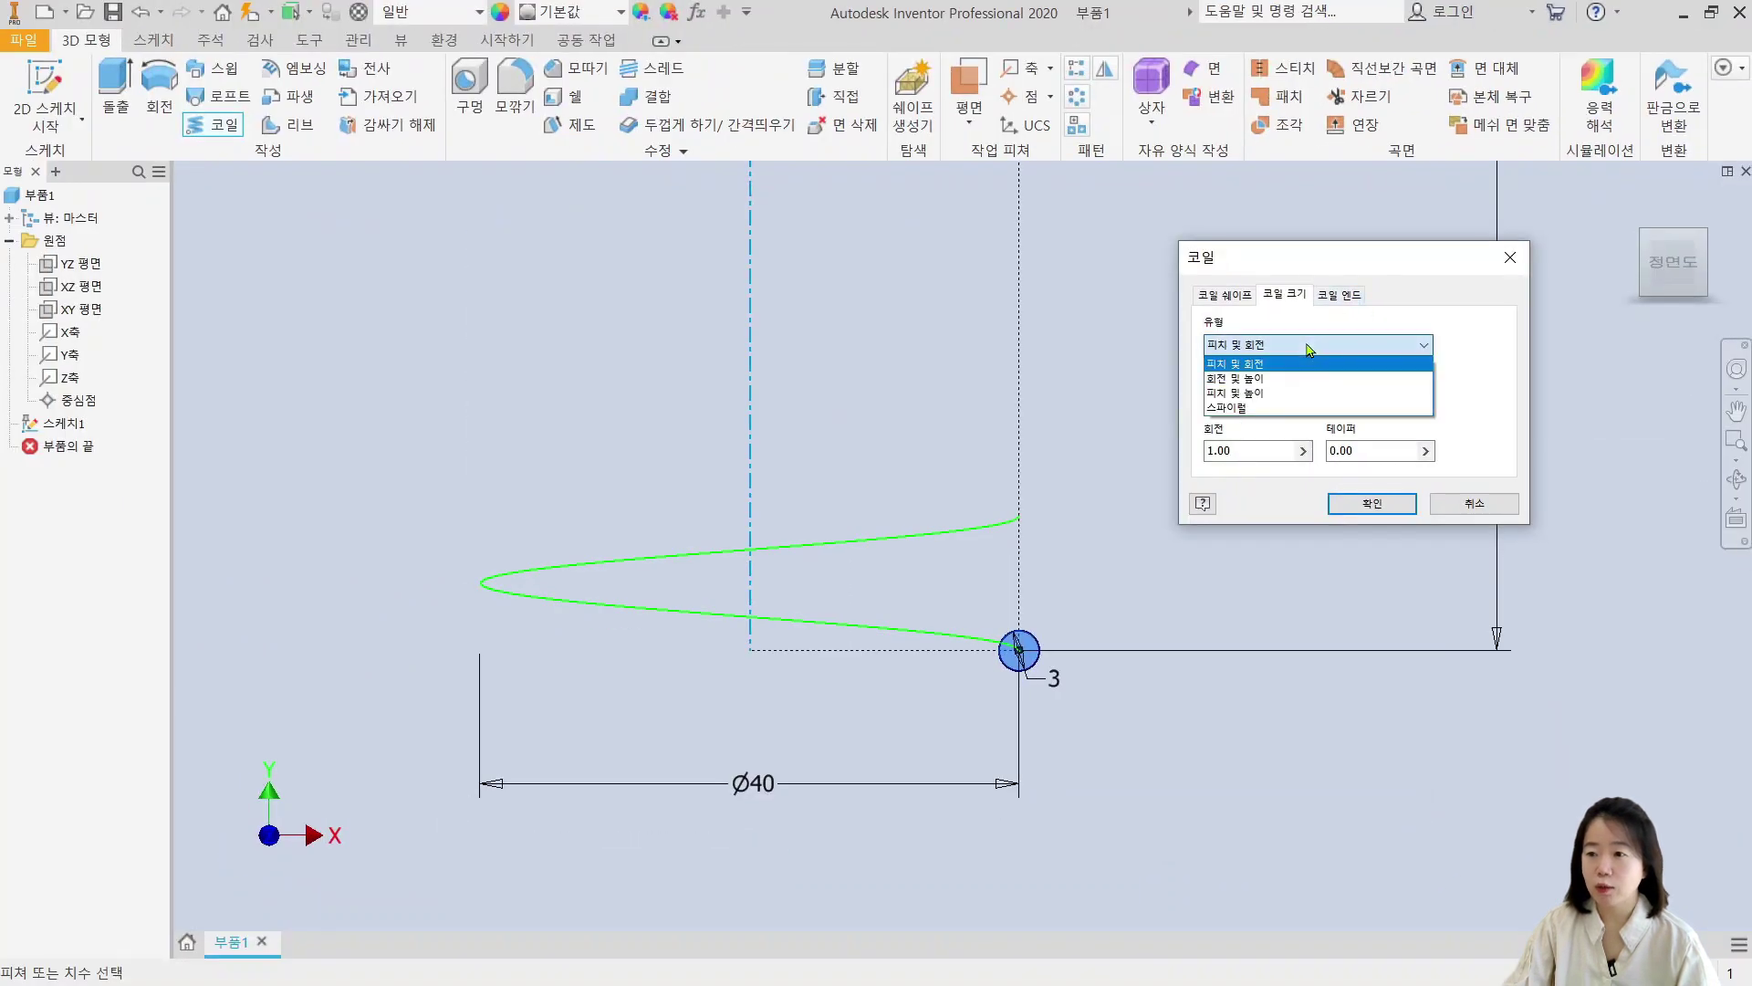
left_click(1268, 386)
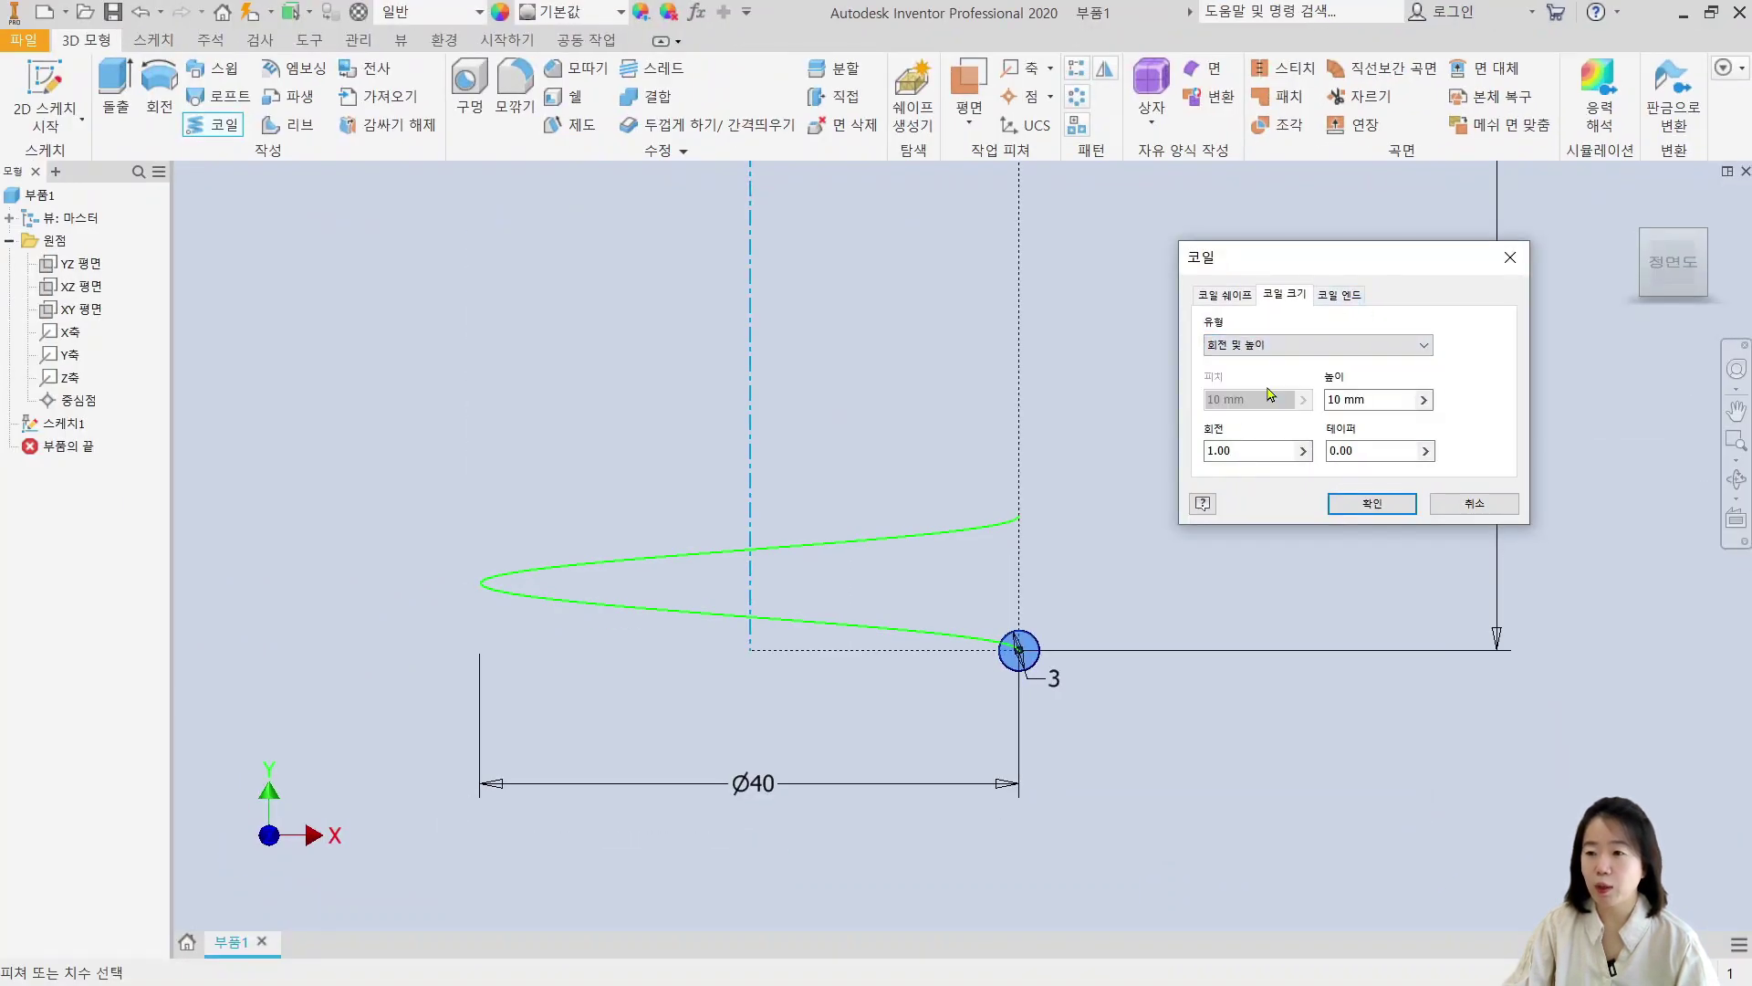
Step: Set the coil's height to 50 mm and its number of revolutions to 5
scroll(1091, 647, "up", 3)
middle_click_drag(1118, 597, 1040, 649)
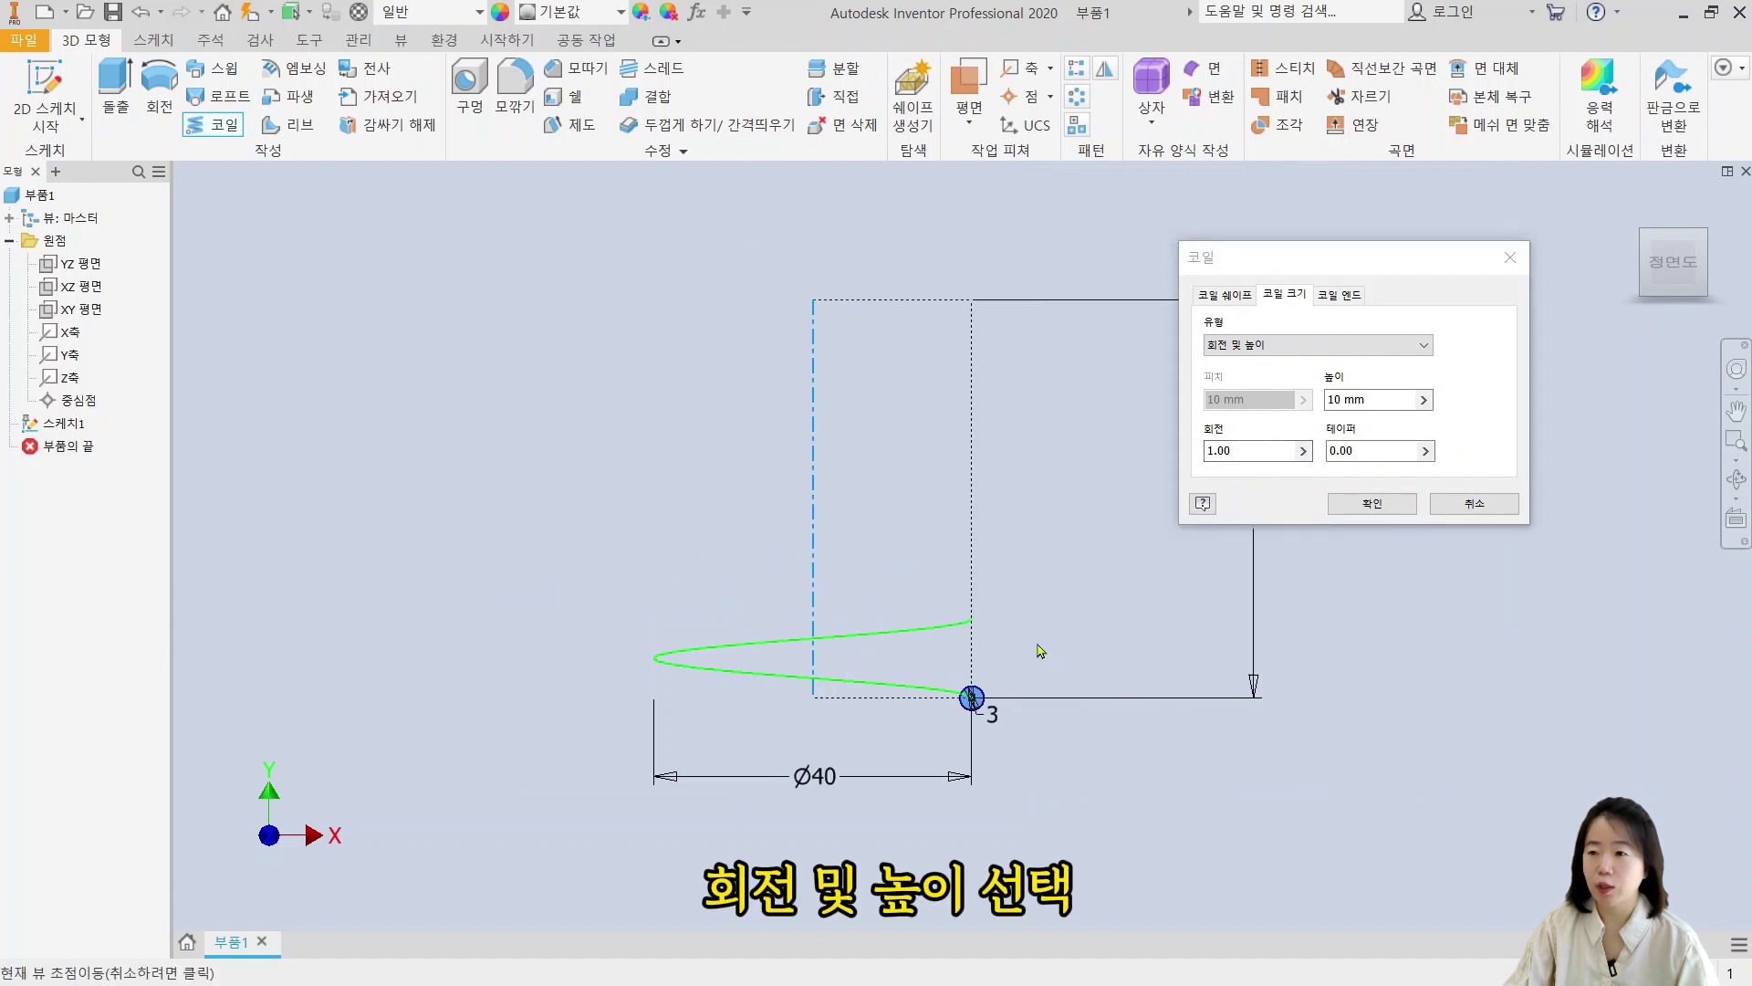
left_click(1705, 274)
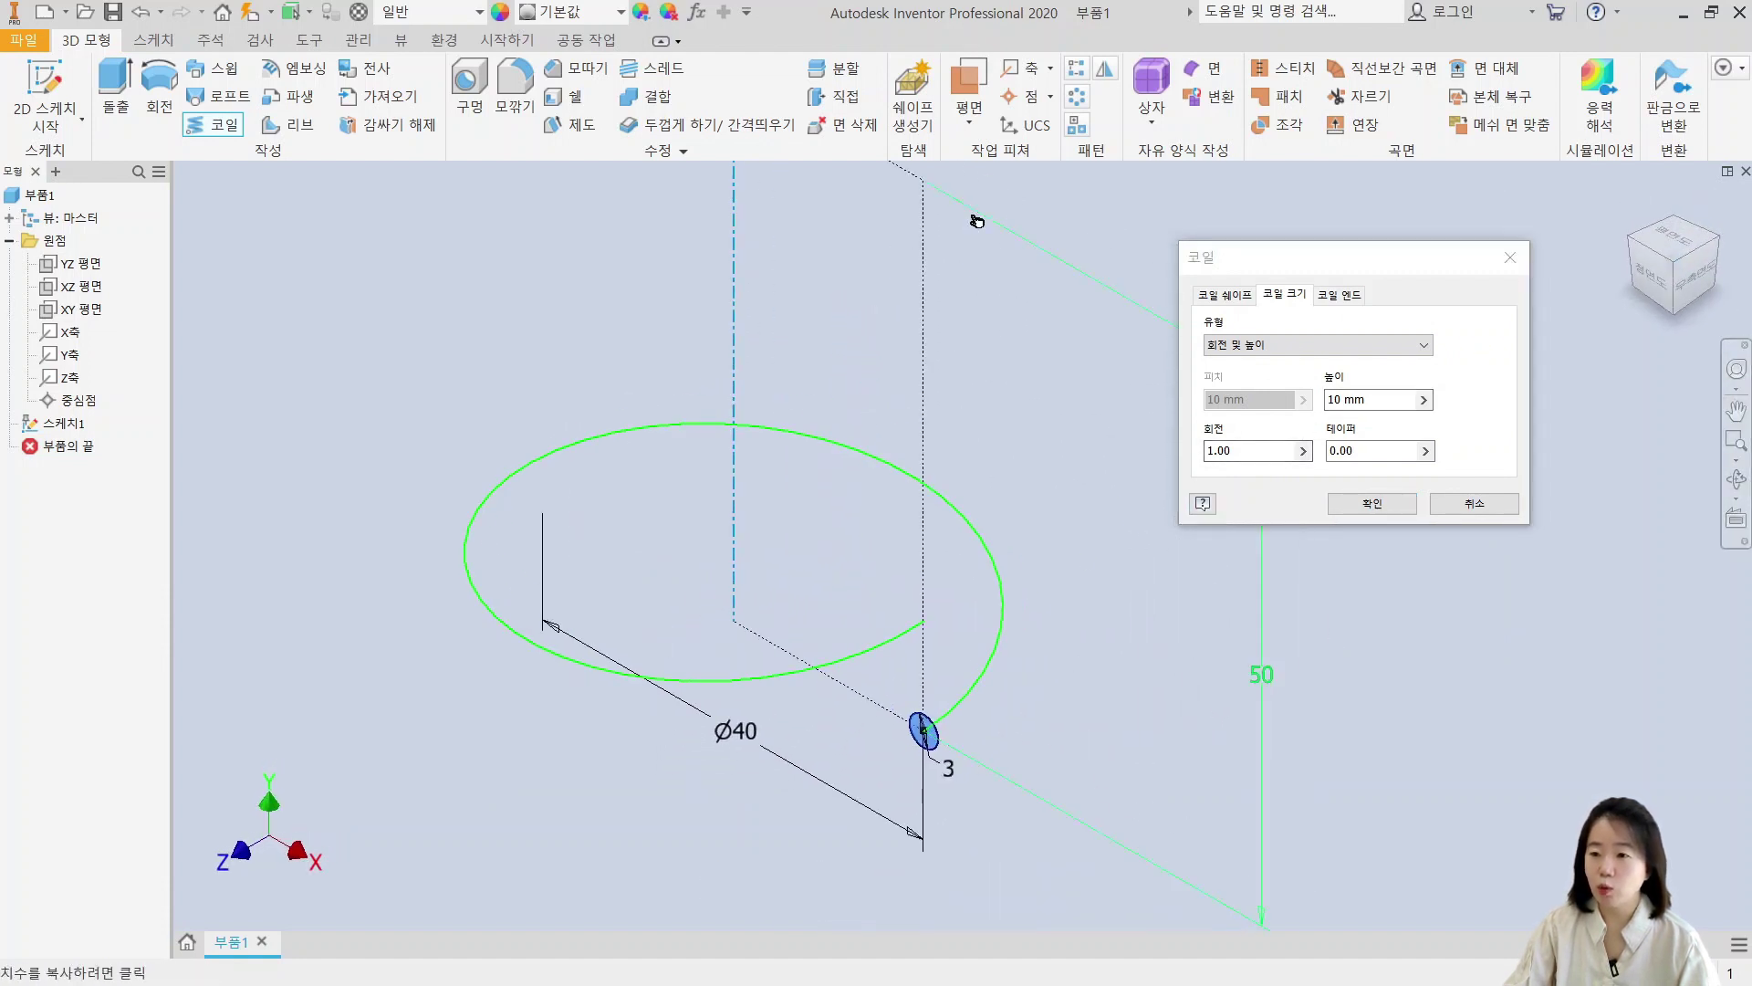
left_click(1397, 398)
type("50")
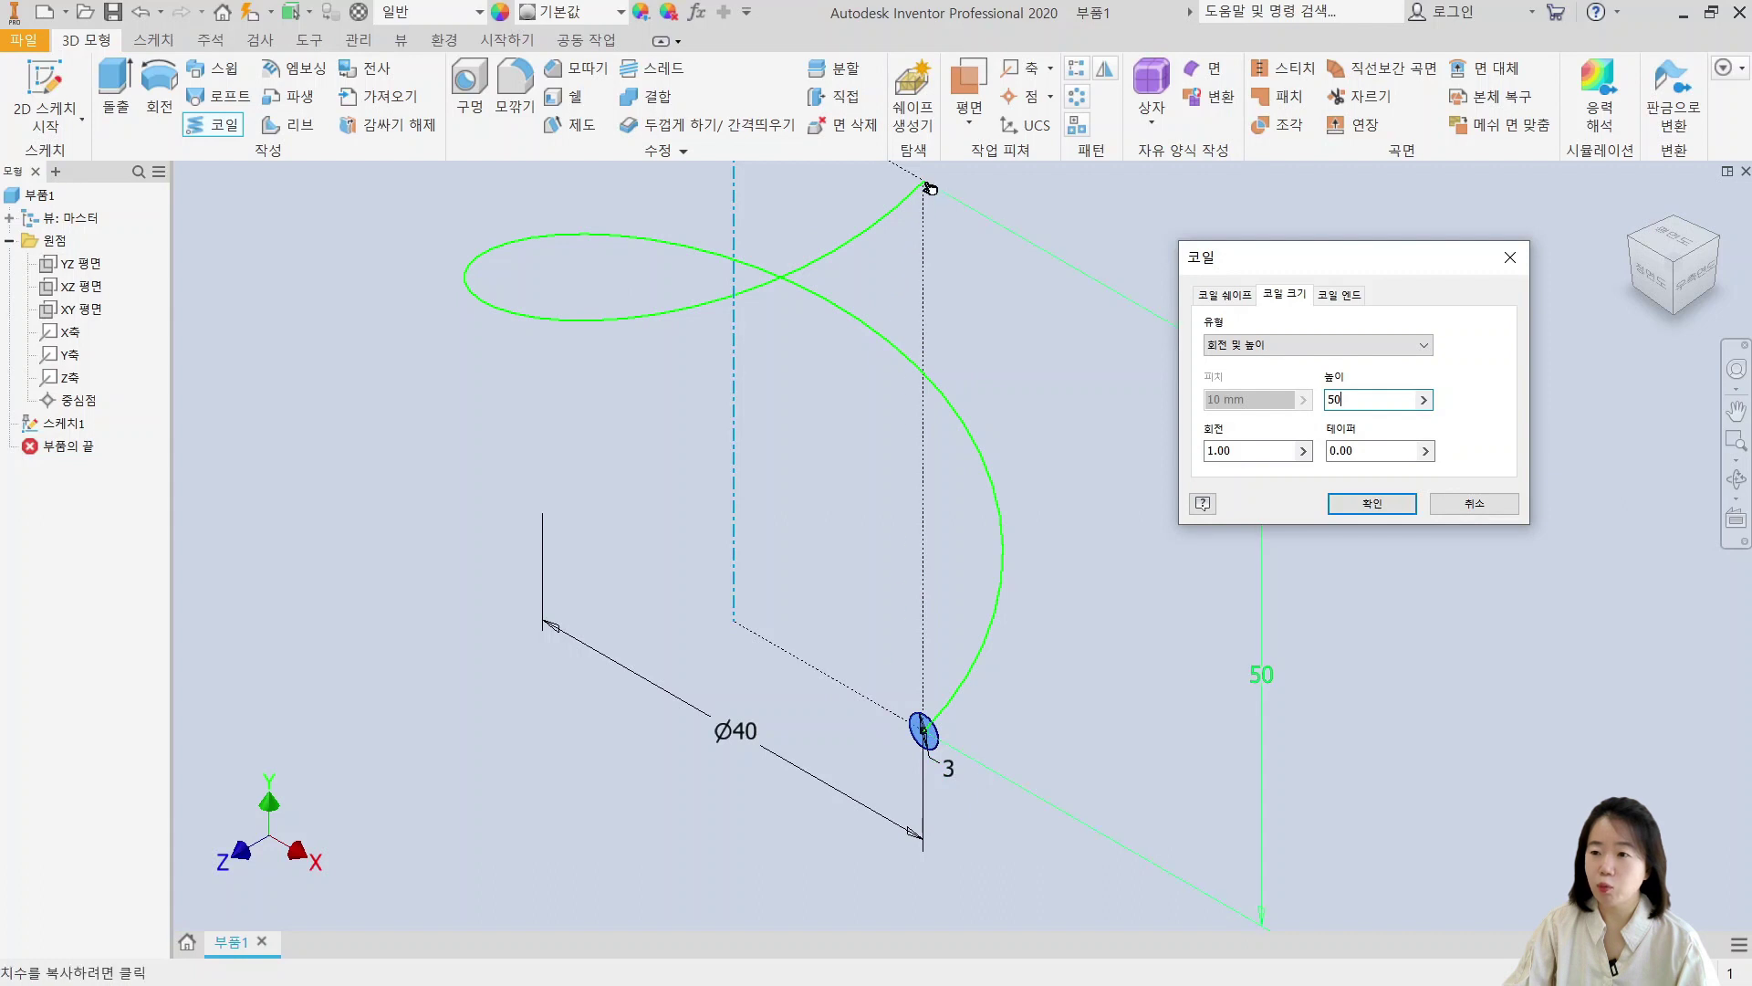
key("Tab")
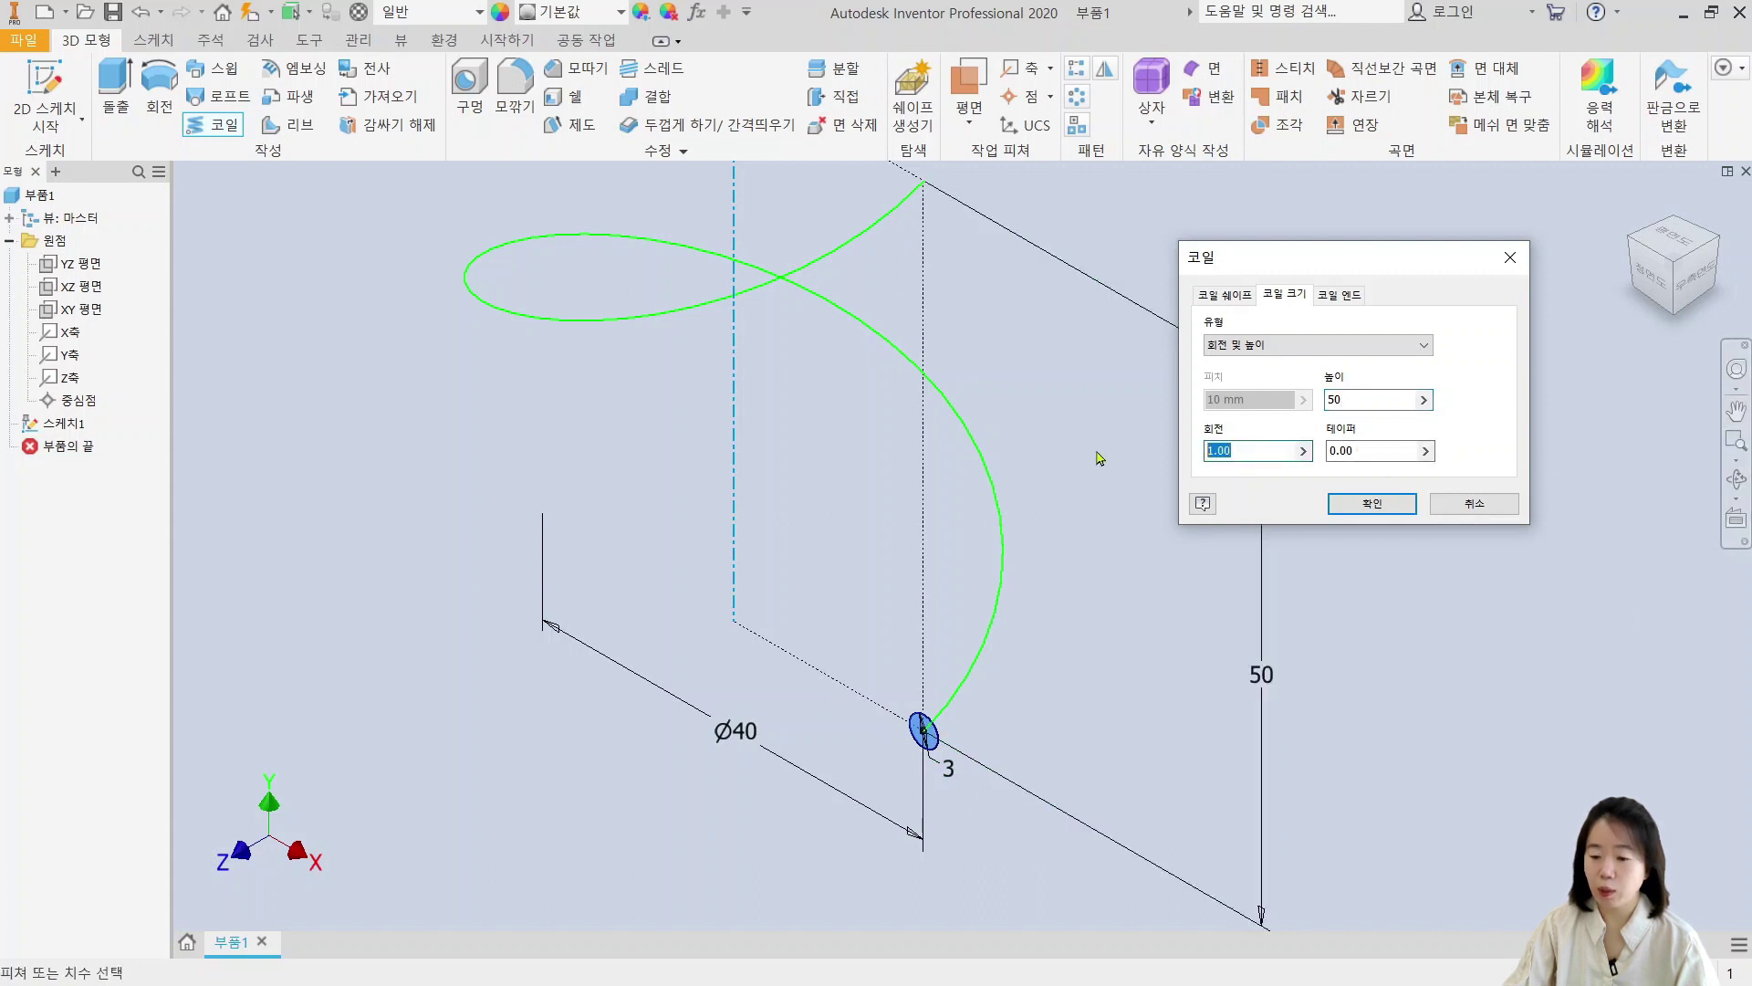
type("5")
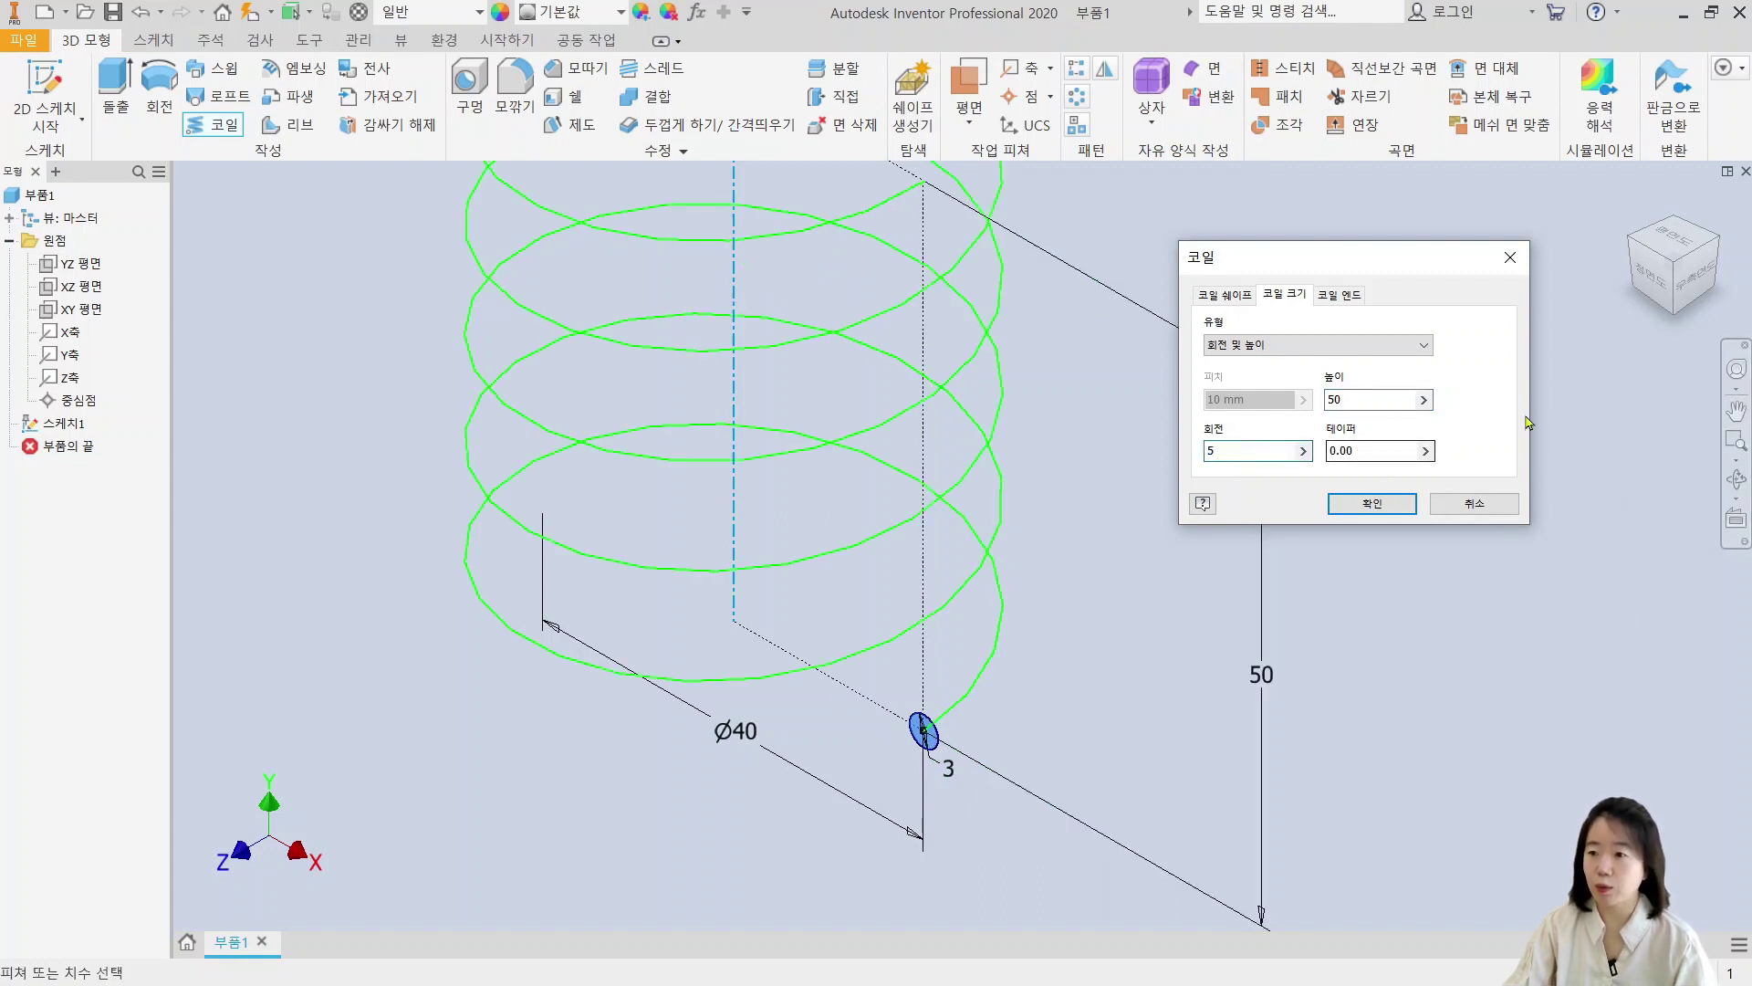
left_click(1650, 286)
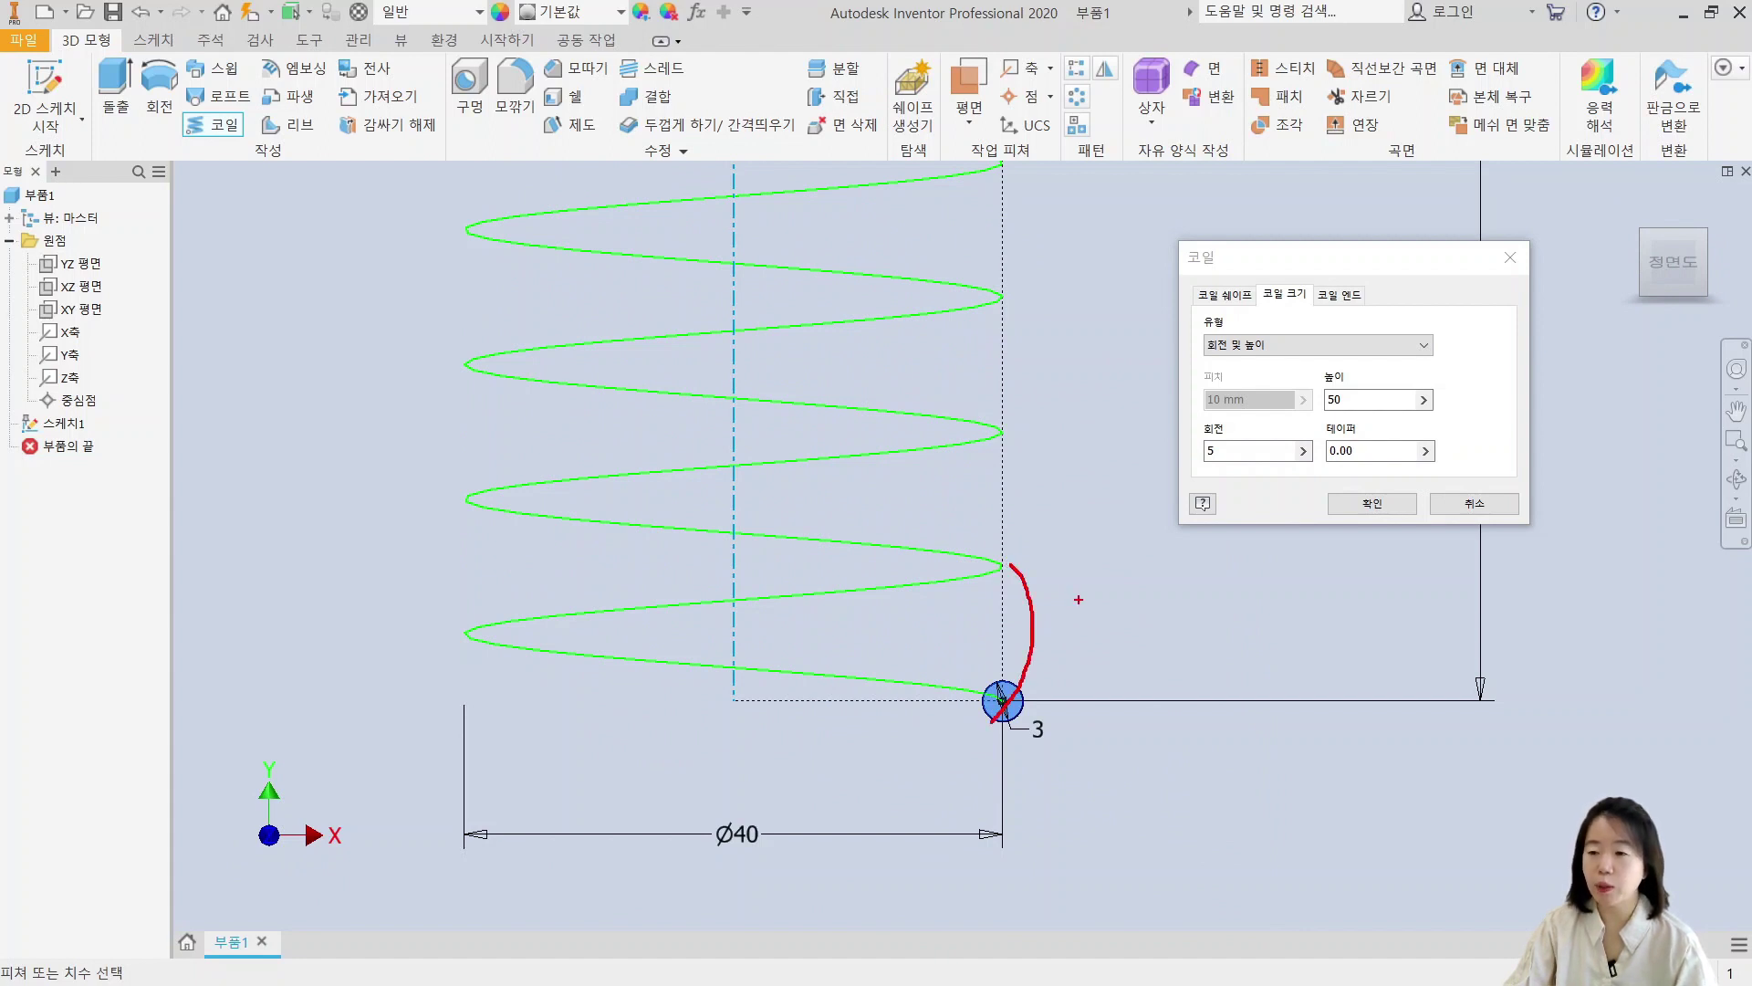
left_click_drag(1079, 599, 1079, 666)
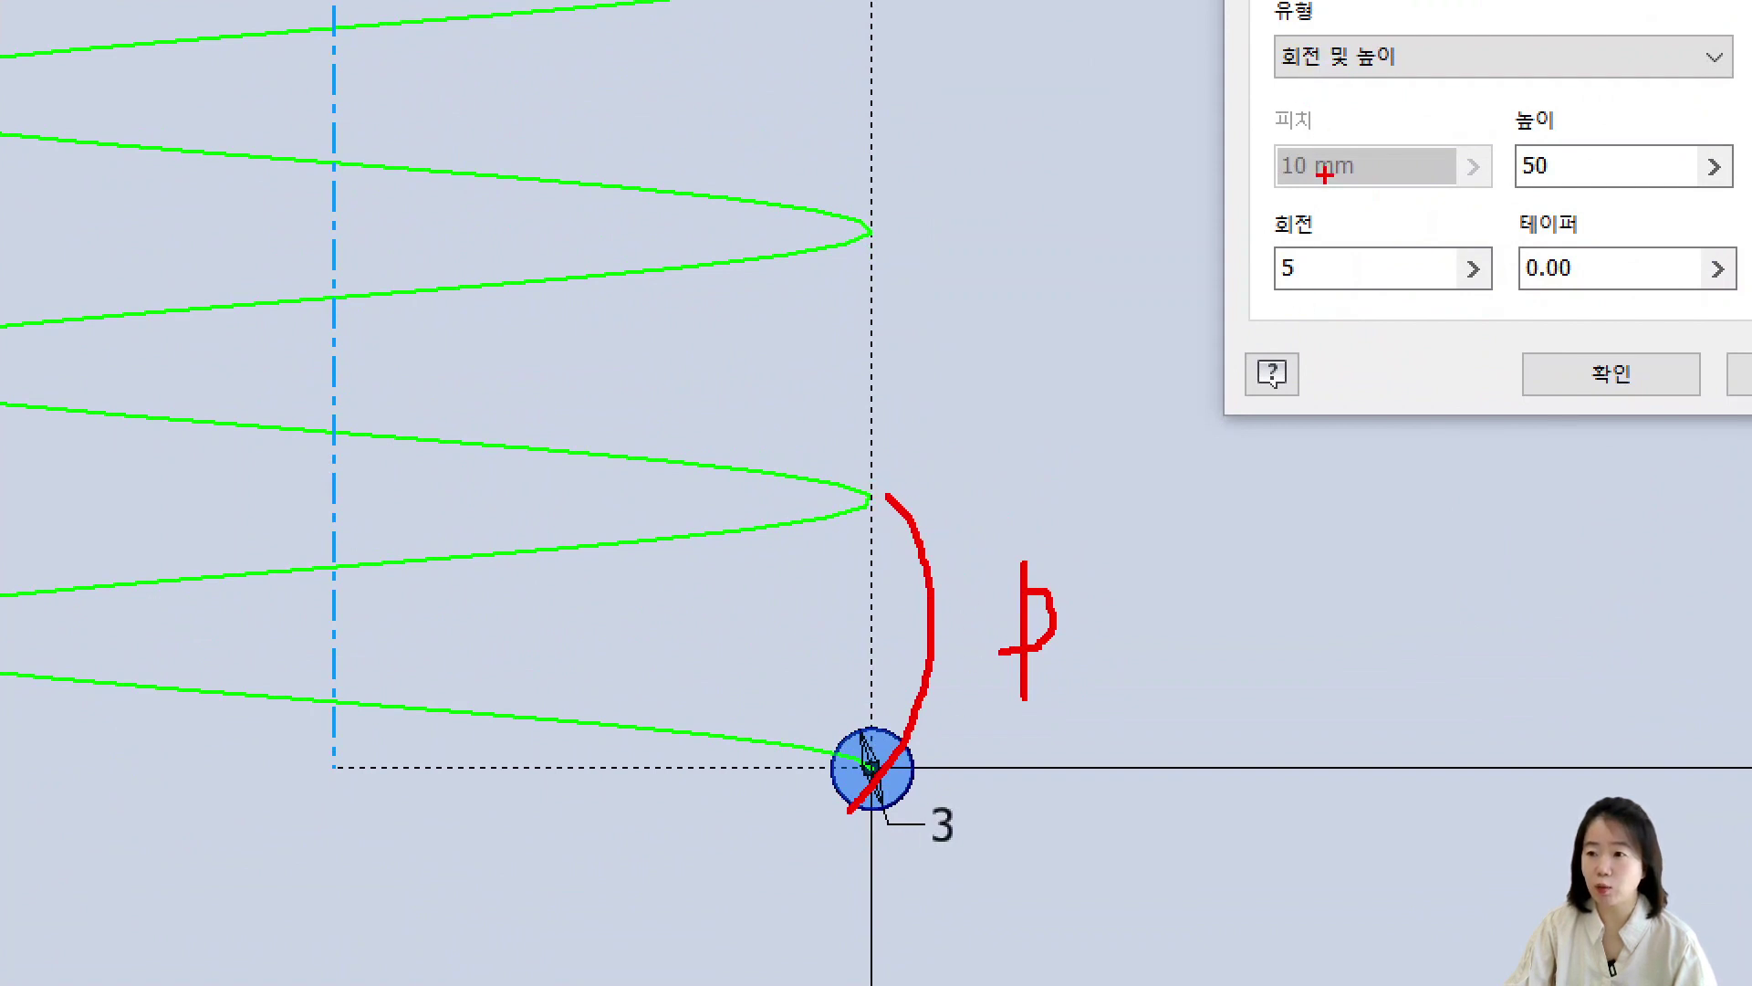
mouse_move(1326, 176)
left_mouse_down()
mouse_move(1293, 201)
mouse_move(1331, 113)
mouse_move(1346, 188)
left_mouse_up()
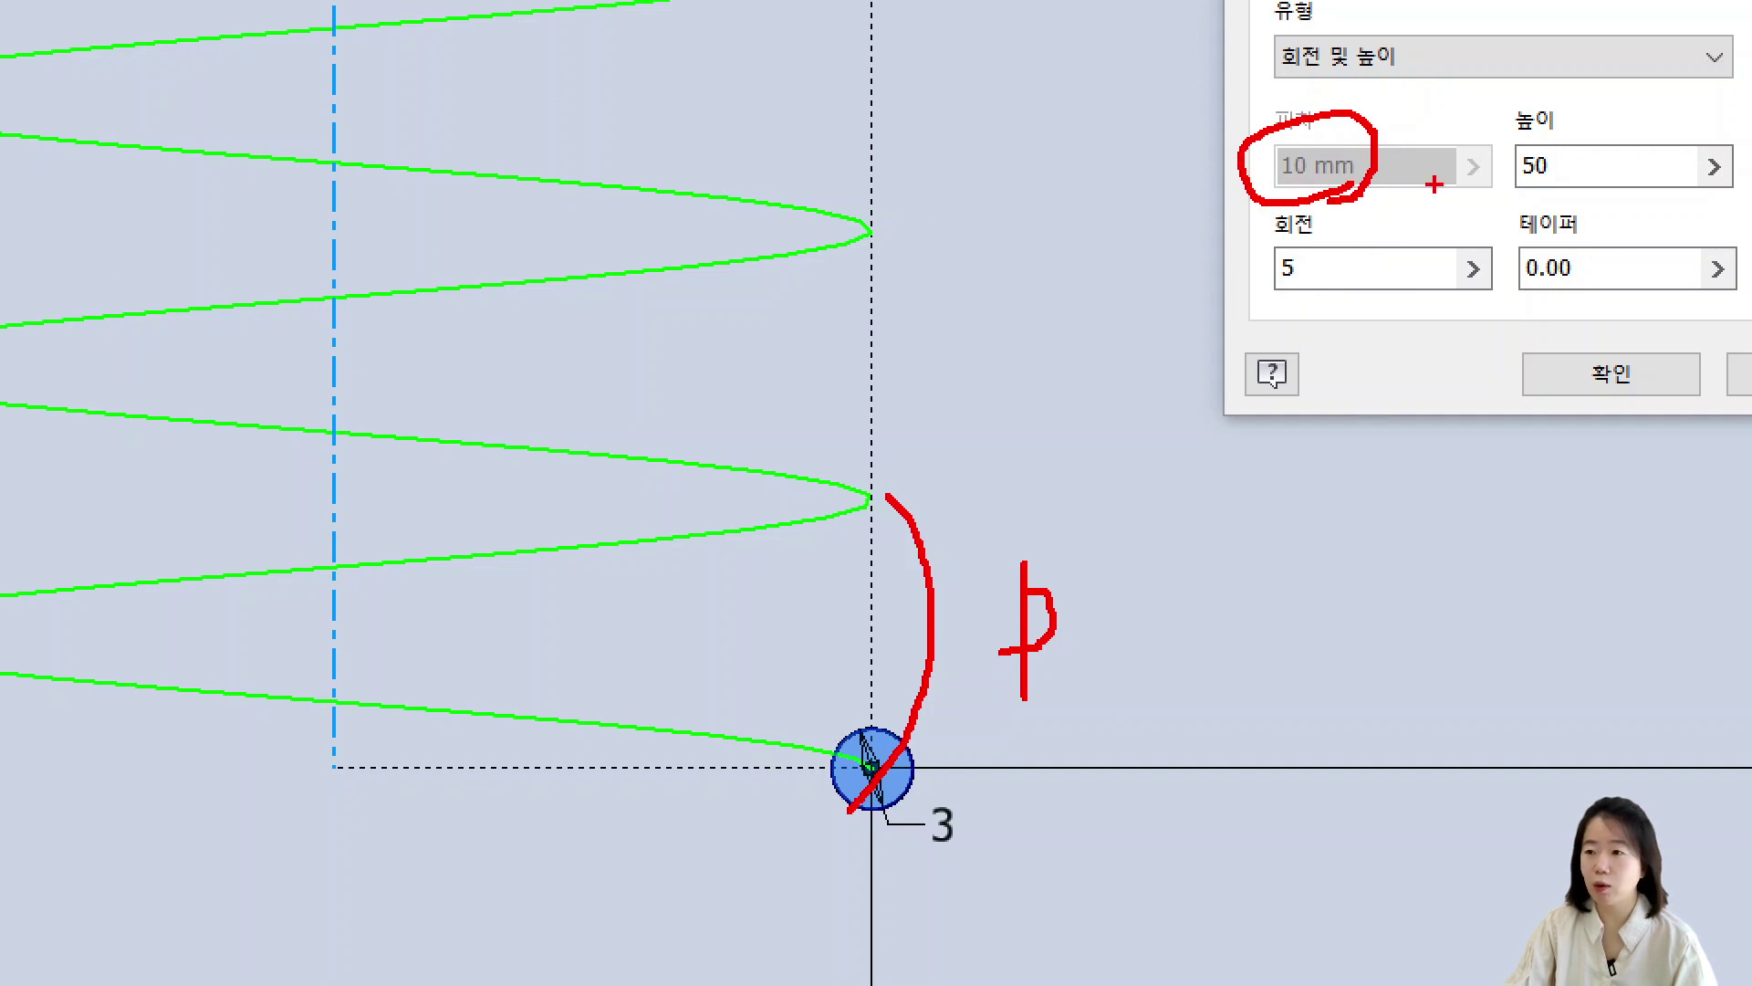
key("Escape")
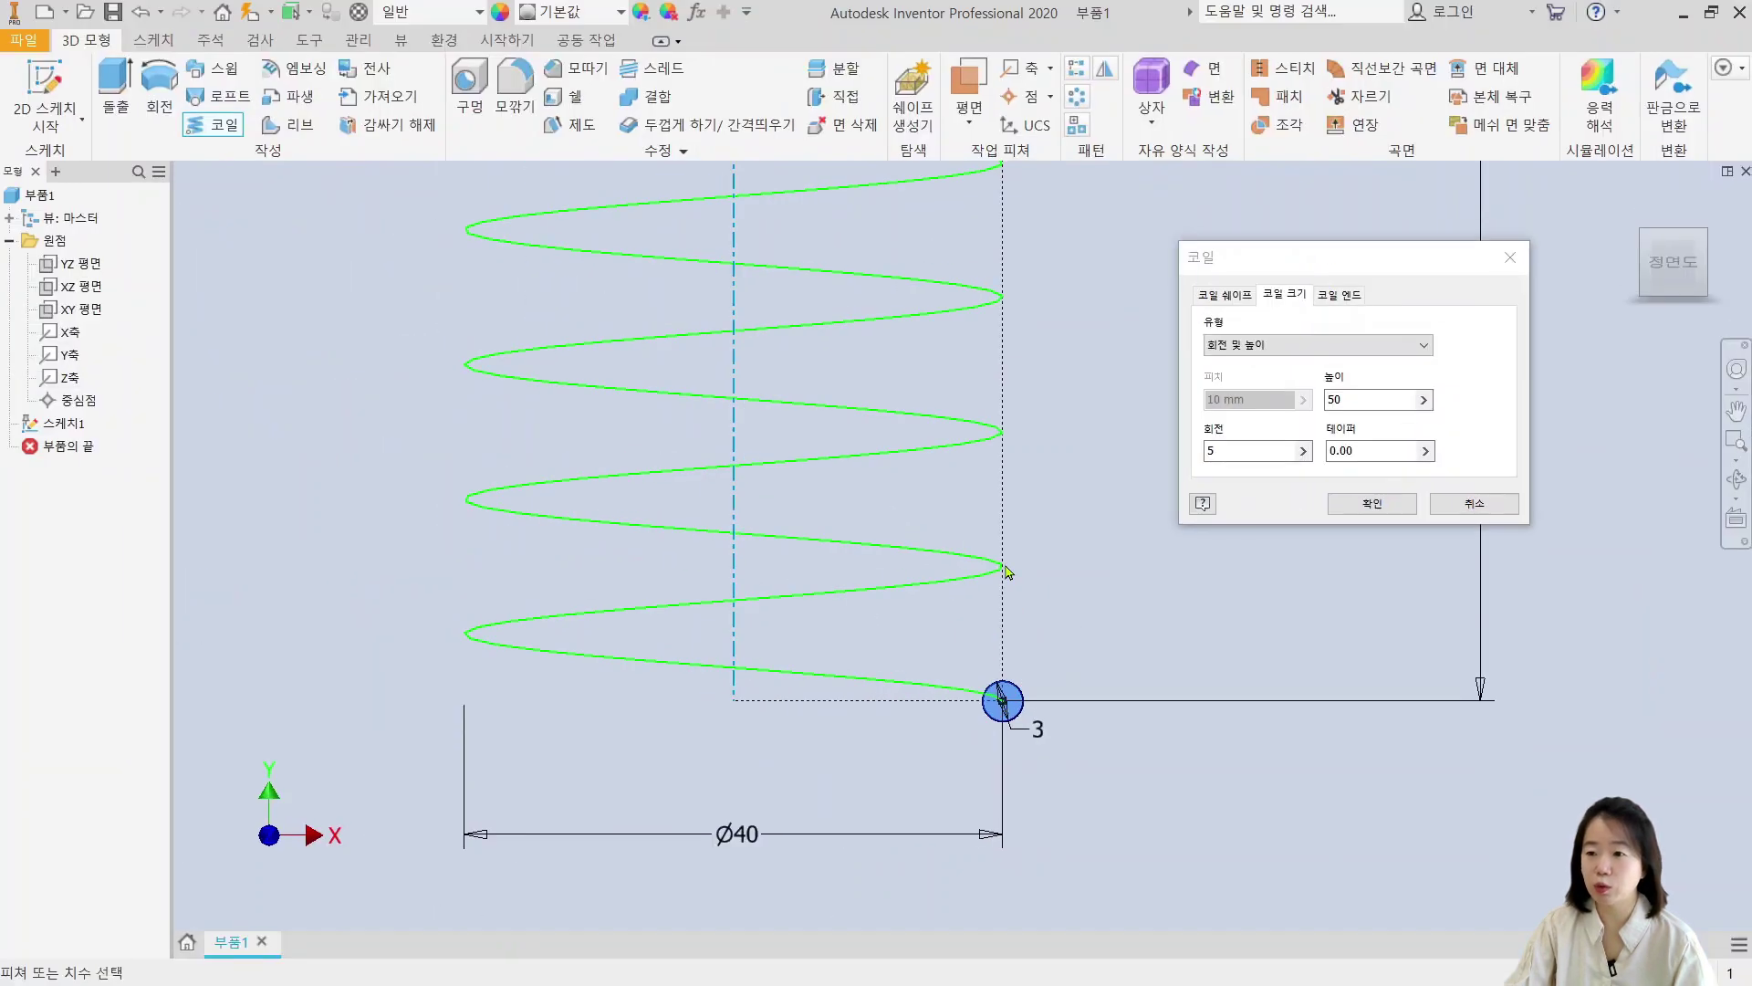
Step: Create the coil with the current settings and show the finished spring in an isometric view
left_click(1372, 505)
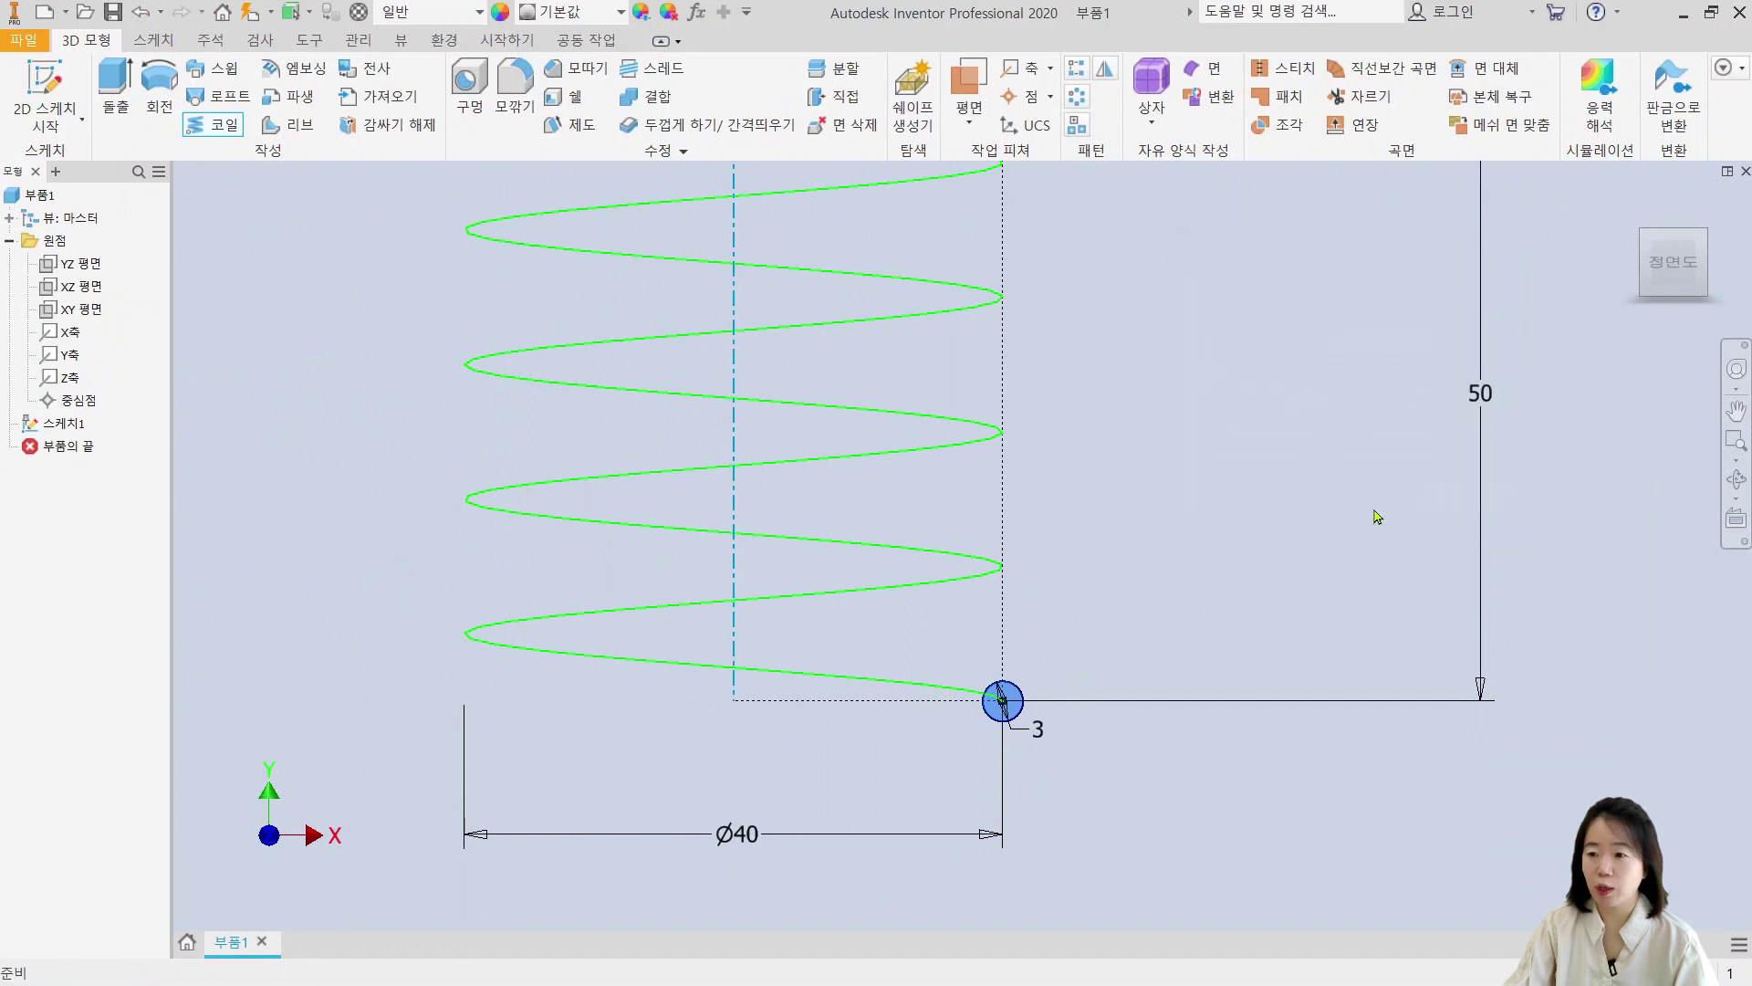
middle_click_drag(1171, 703, 1148, 734)
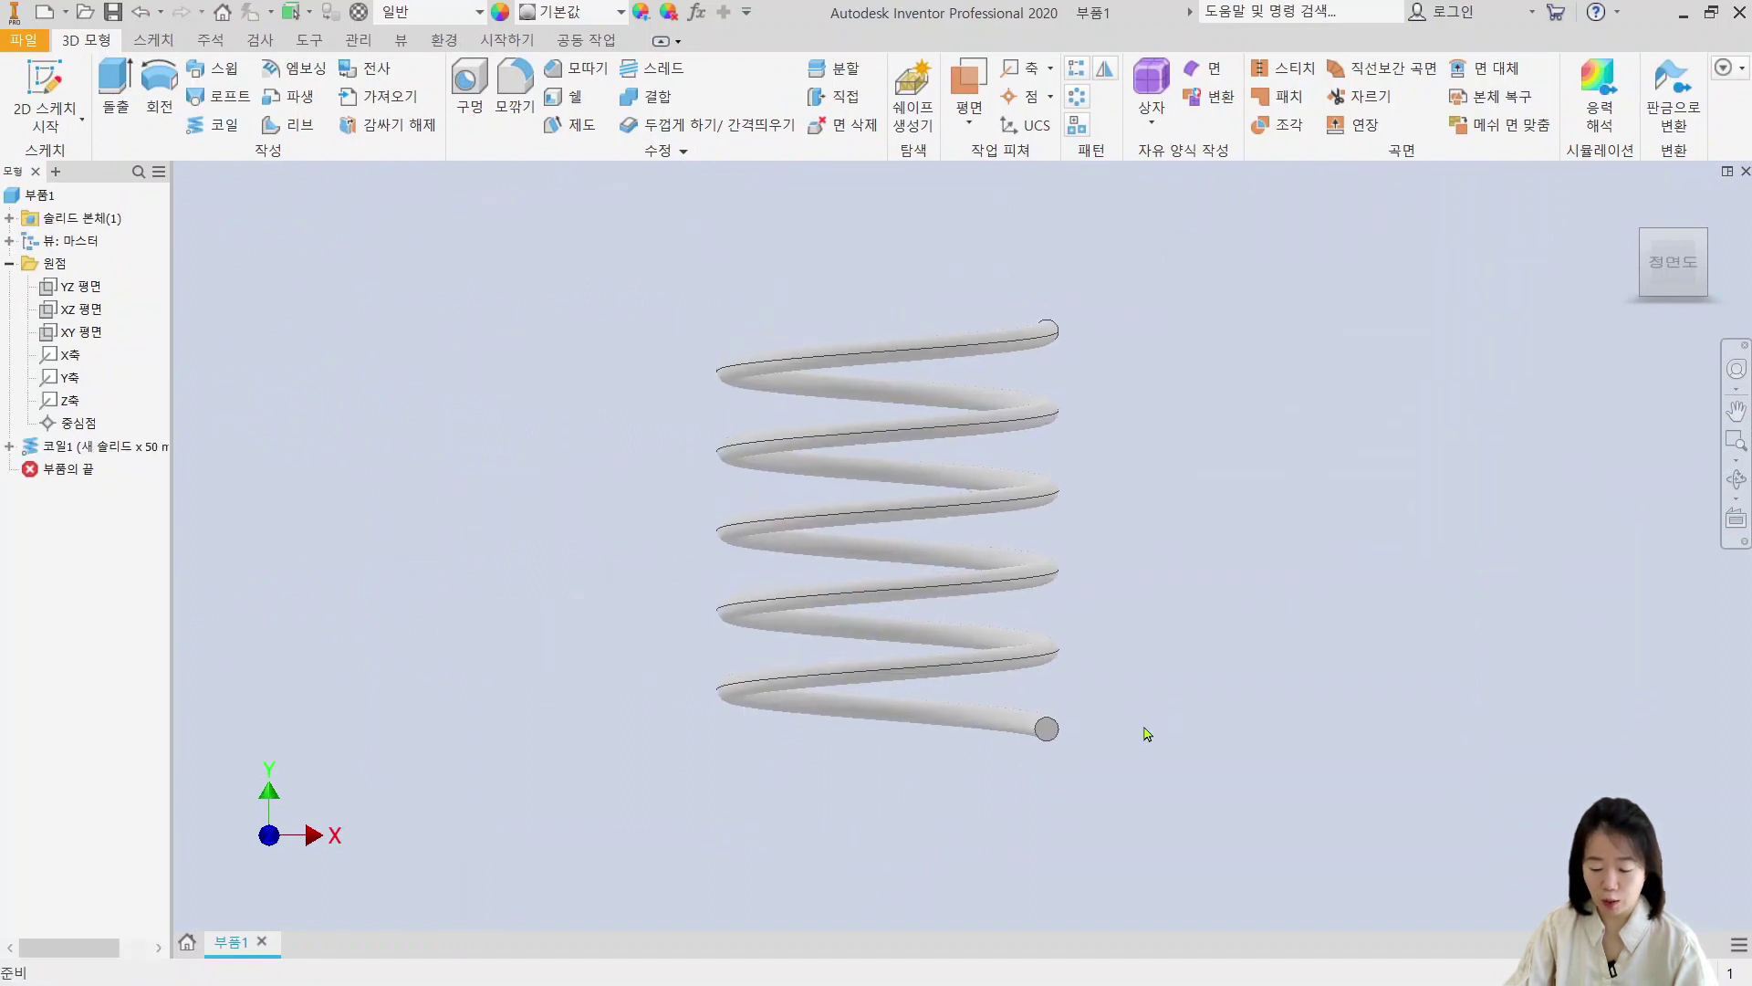
key("F6")
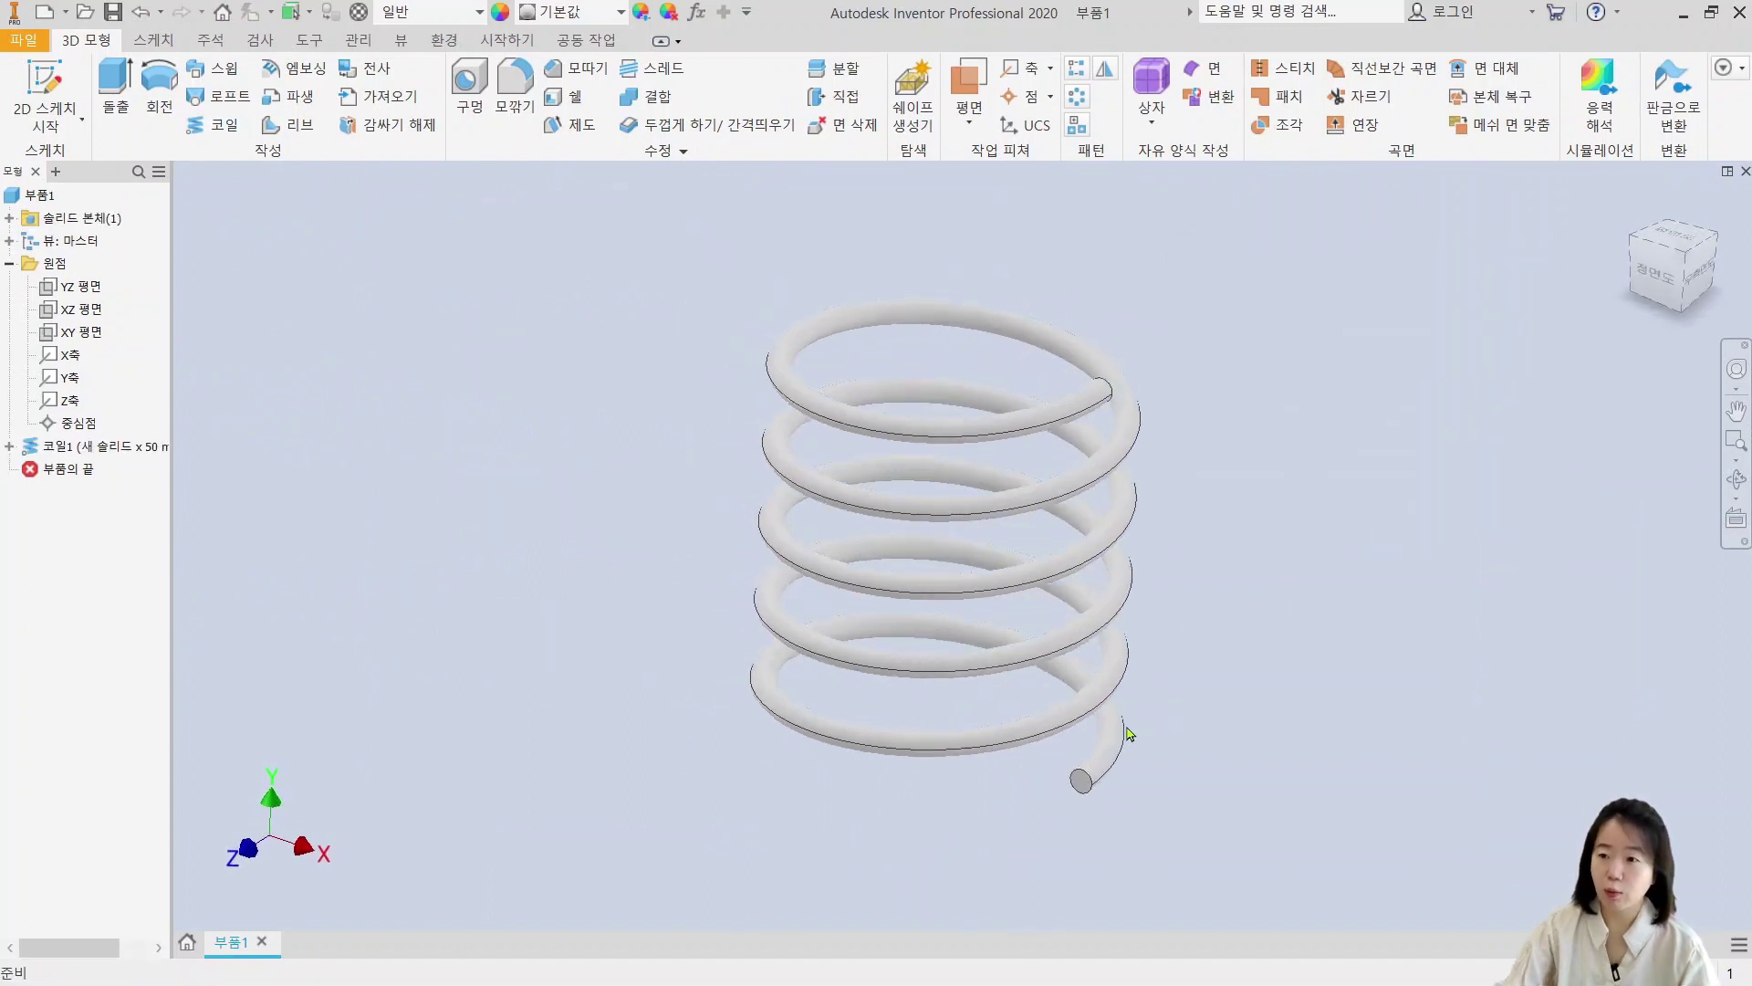
scroll(1129, 726, "down", 3)
scroll(1129, 725, "up", 3)
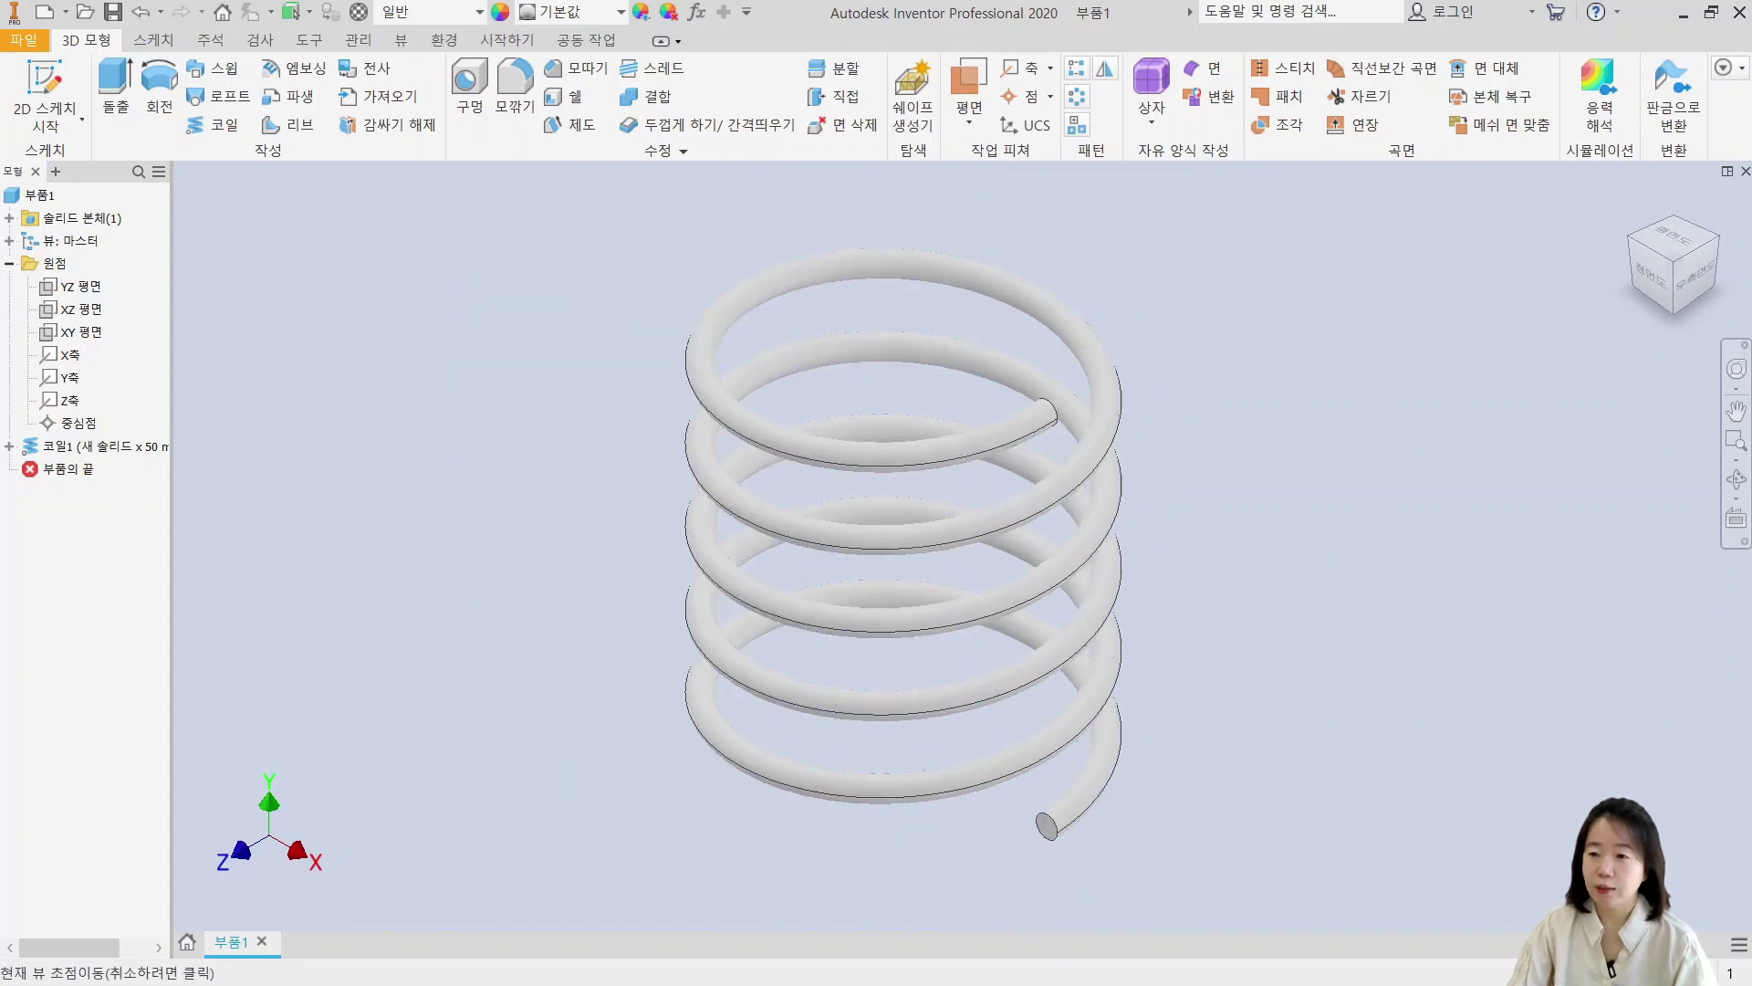
Step: Edit the coil feature to use pitch and revolution (피치 및 회전) as its size type, with 4 revolutions
double_click(30, 449)
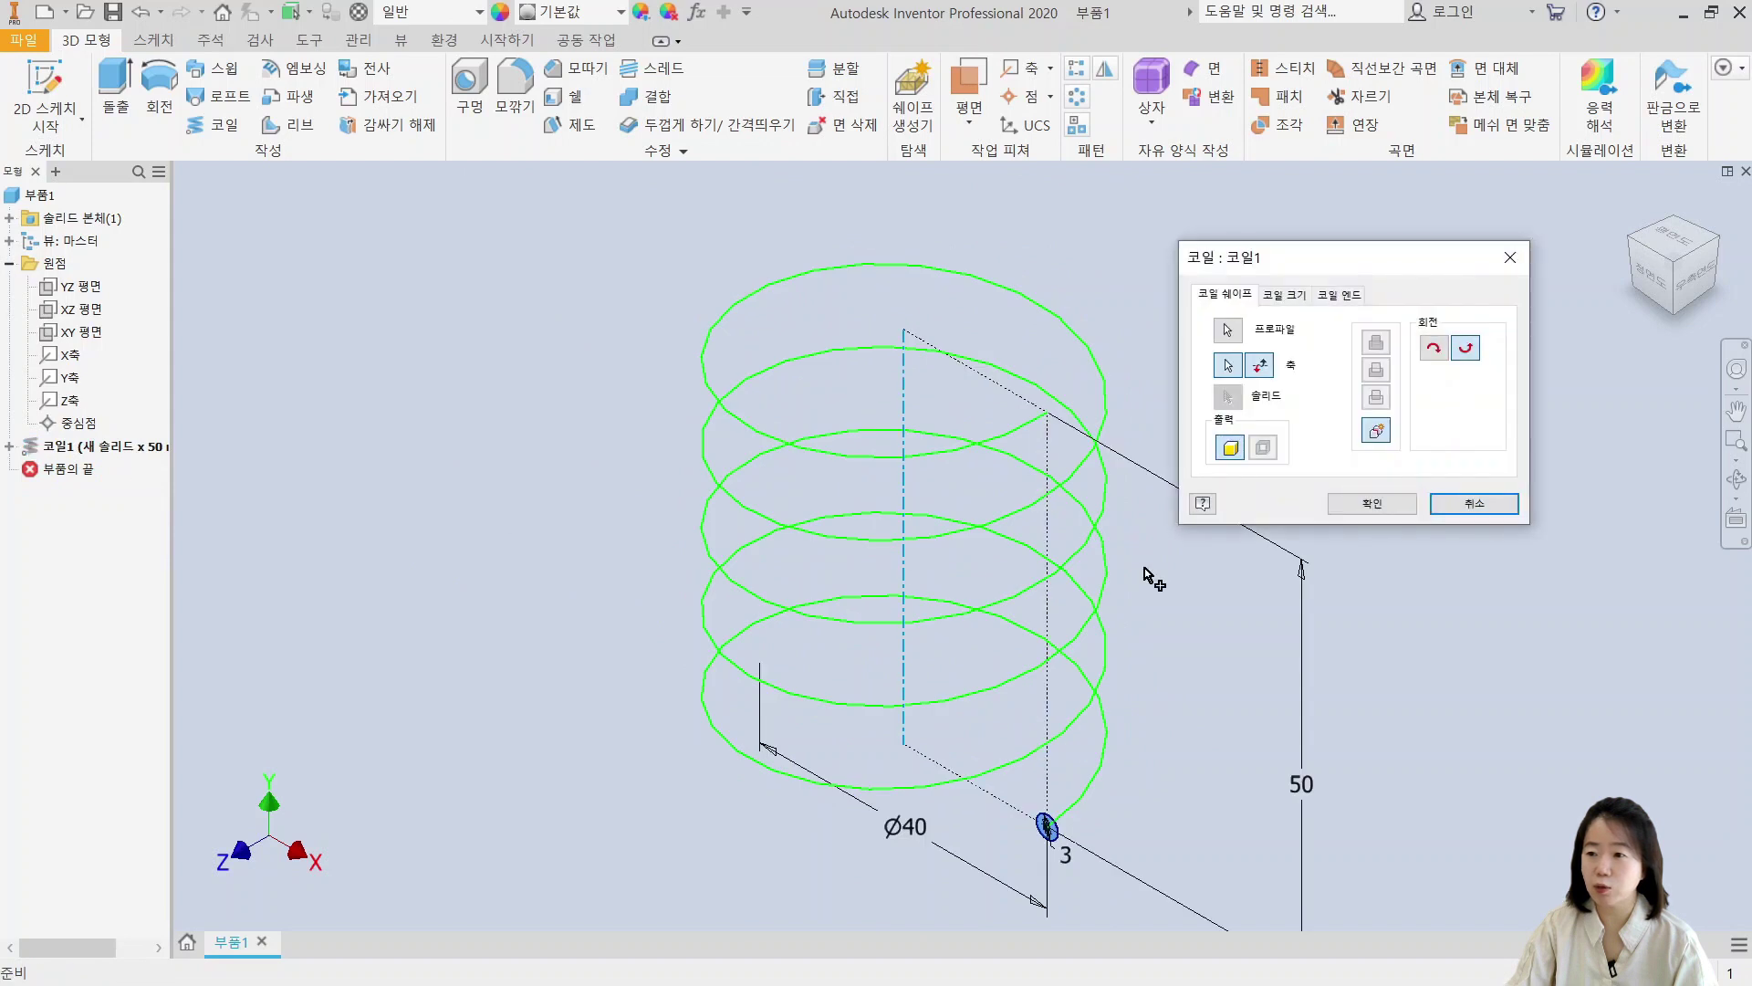
left_click(1278, 295)
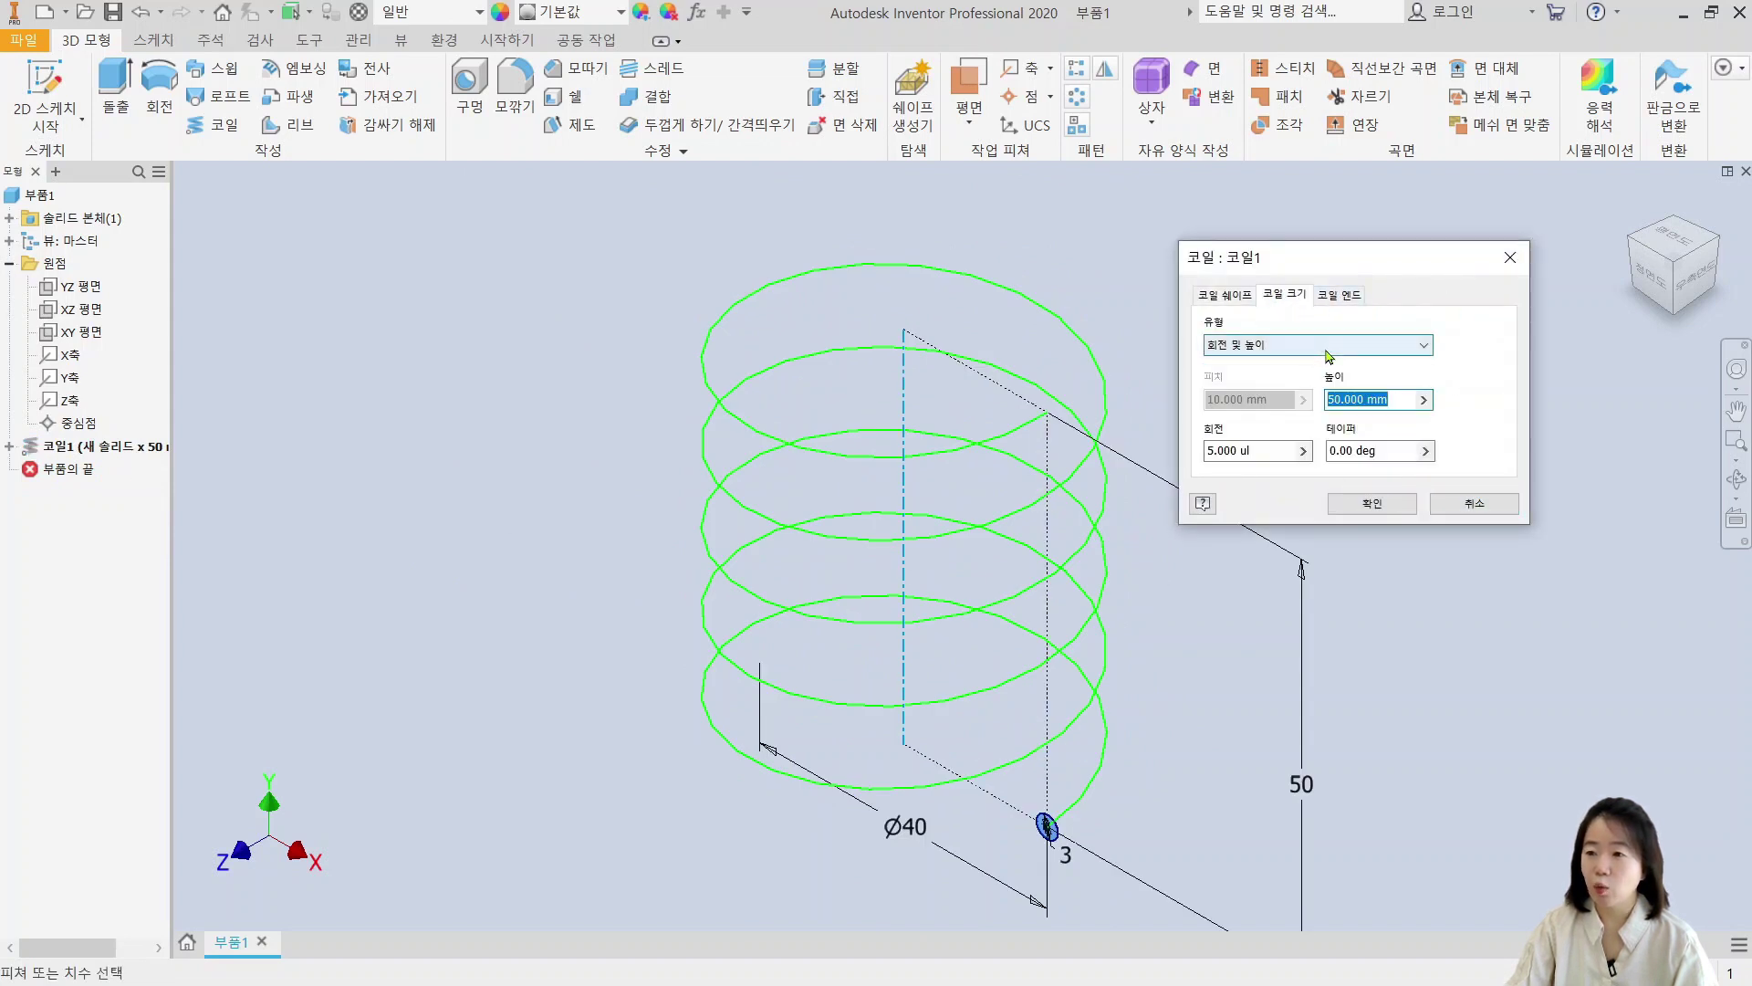
left_click(1328, 351)
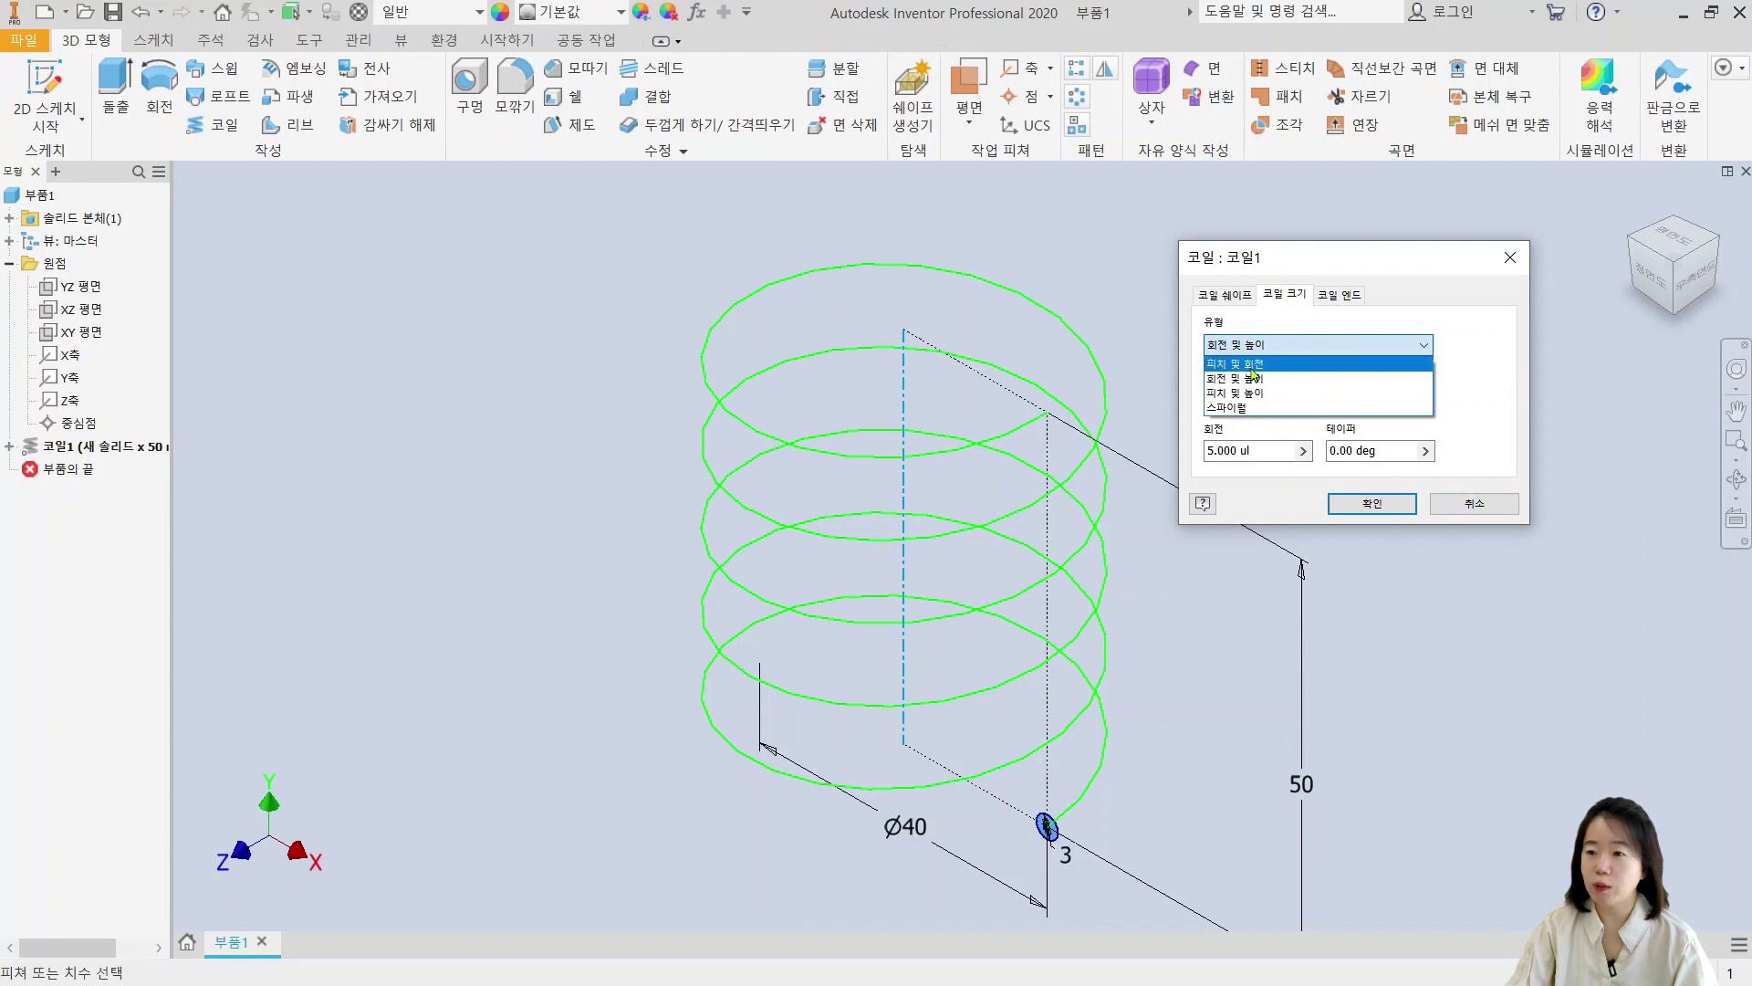
left_click(1328, 364)
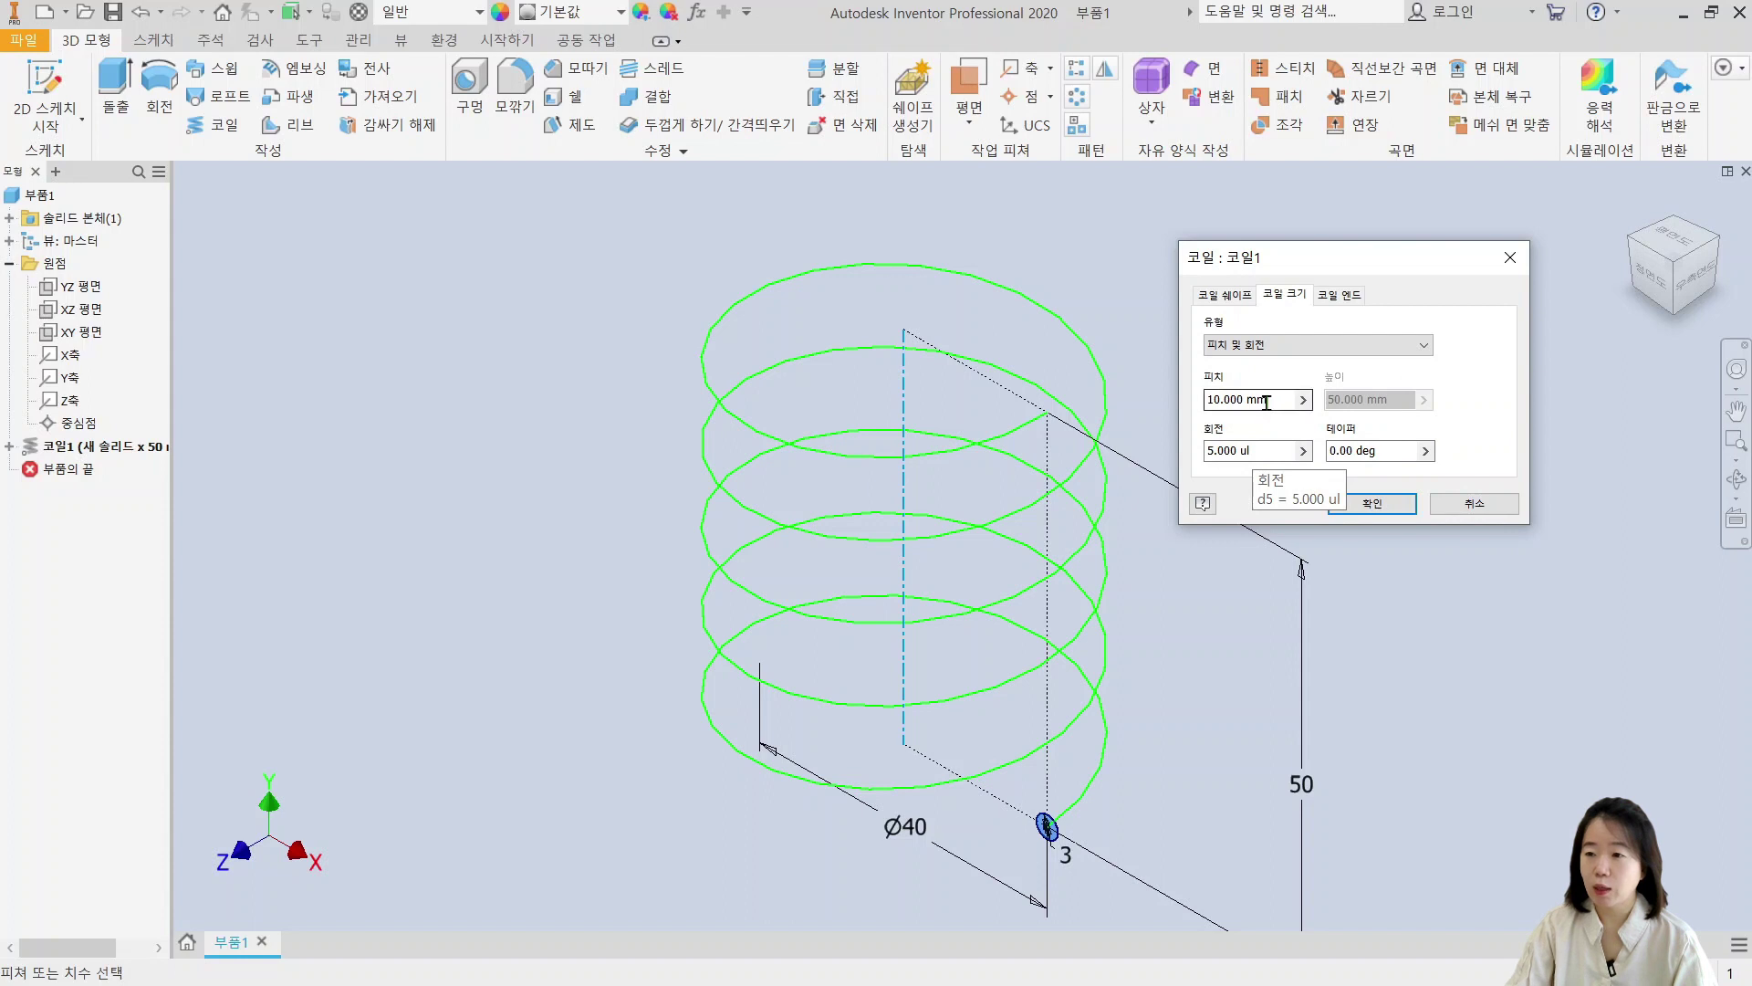
left_click(1260, 451)
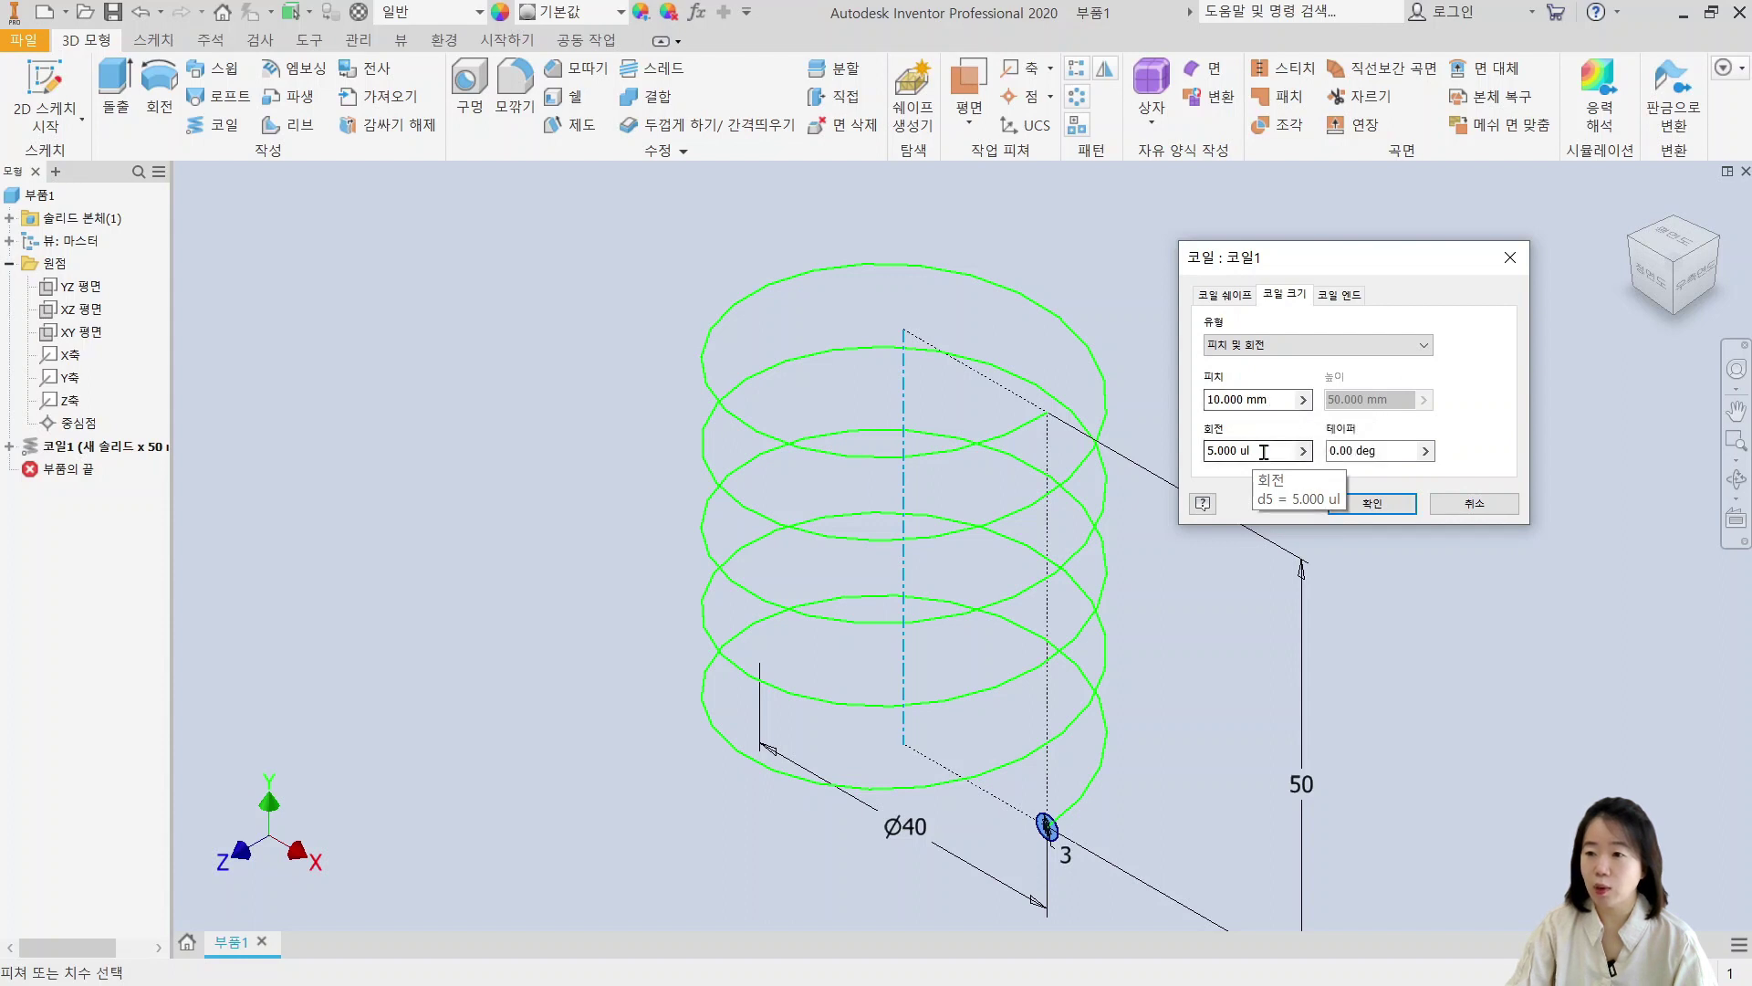
type("4")
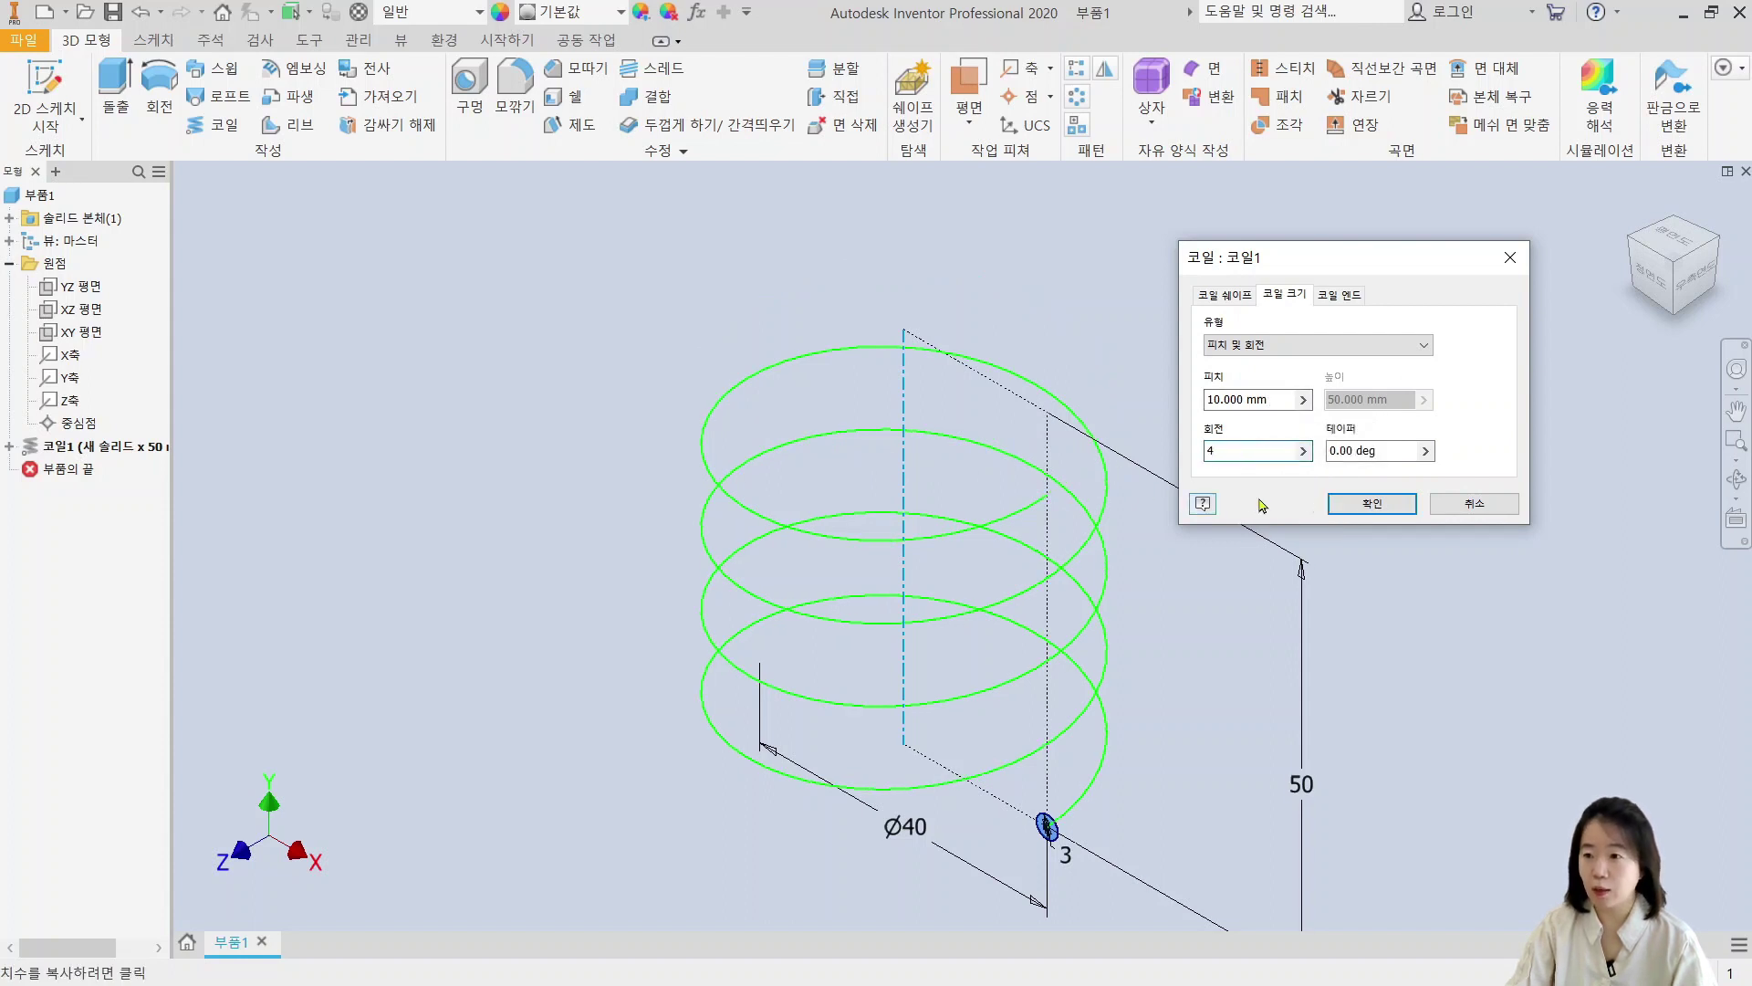
left_click(1387, 517)
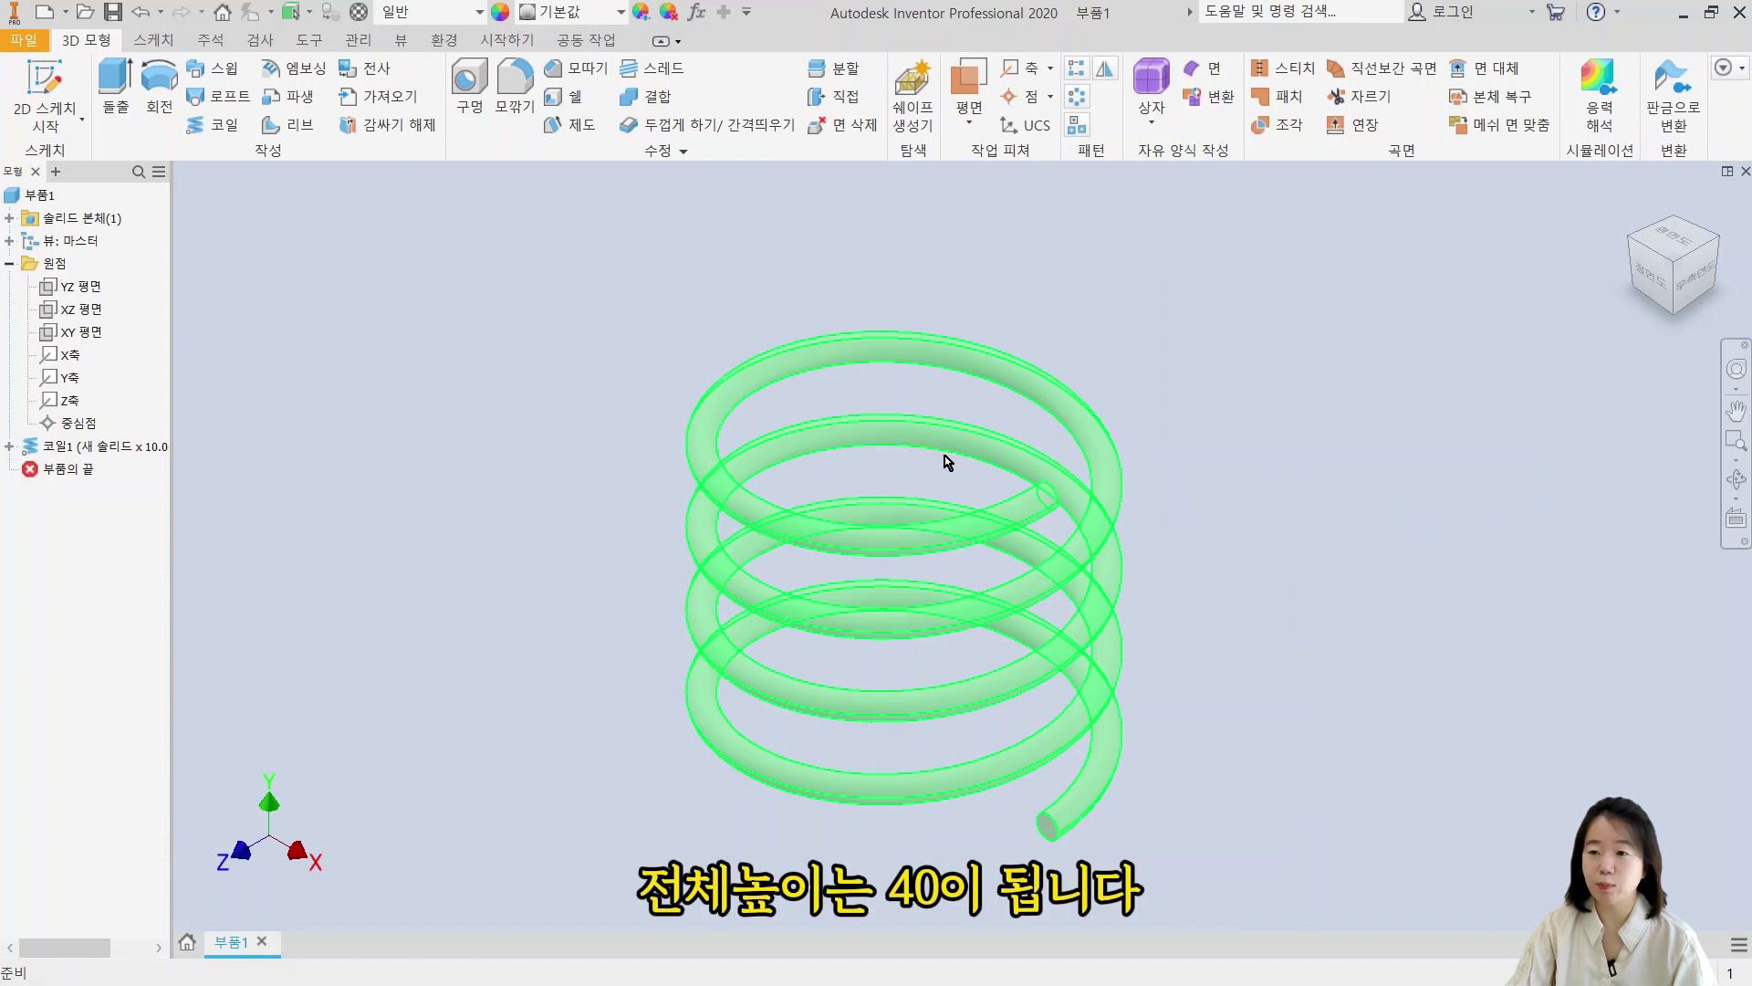
Step: Change the coil feature's size type to pitch and height (피치 및 높이) and apply the edit
double_click(30, 451)
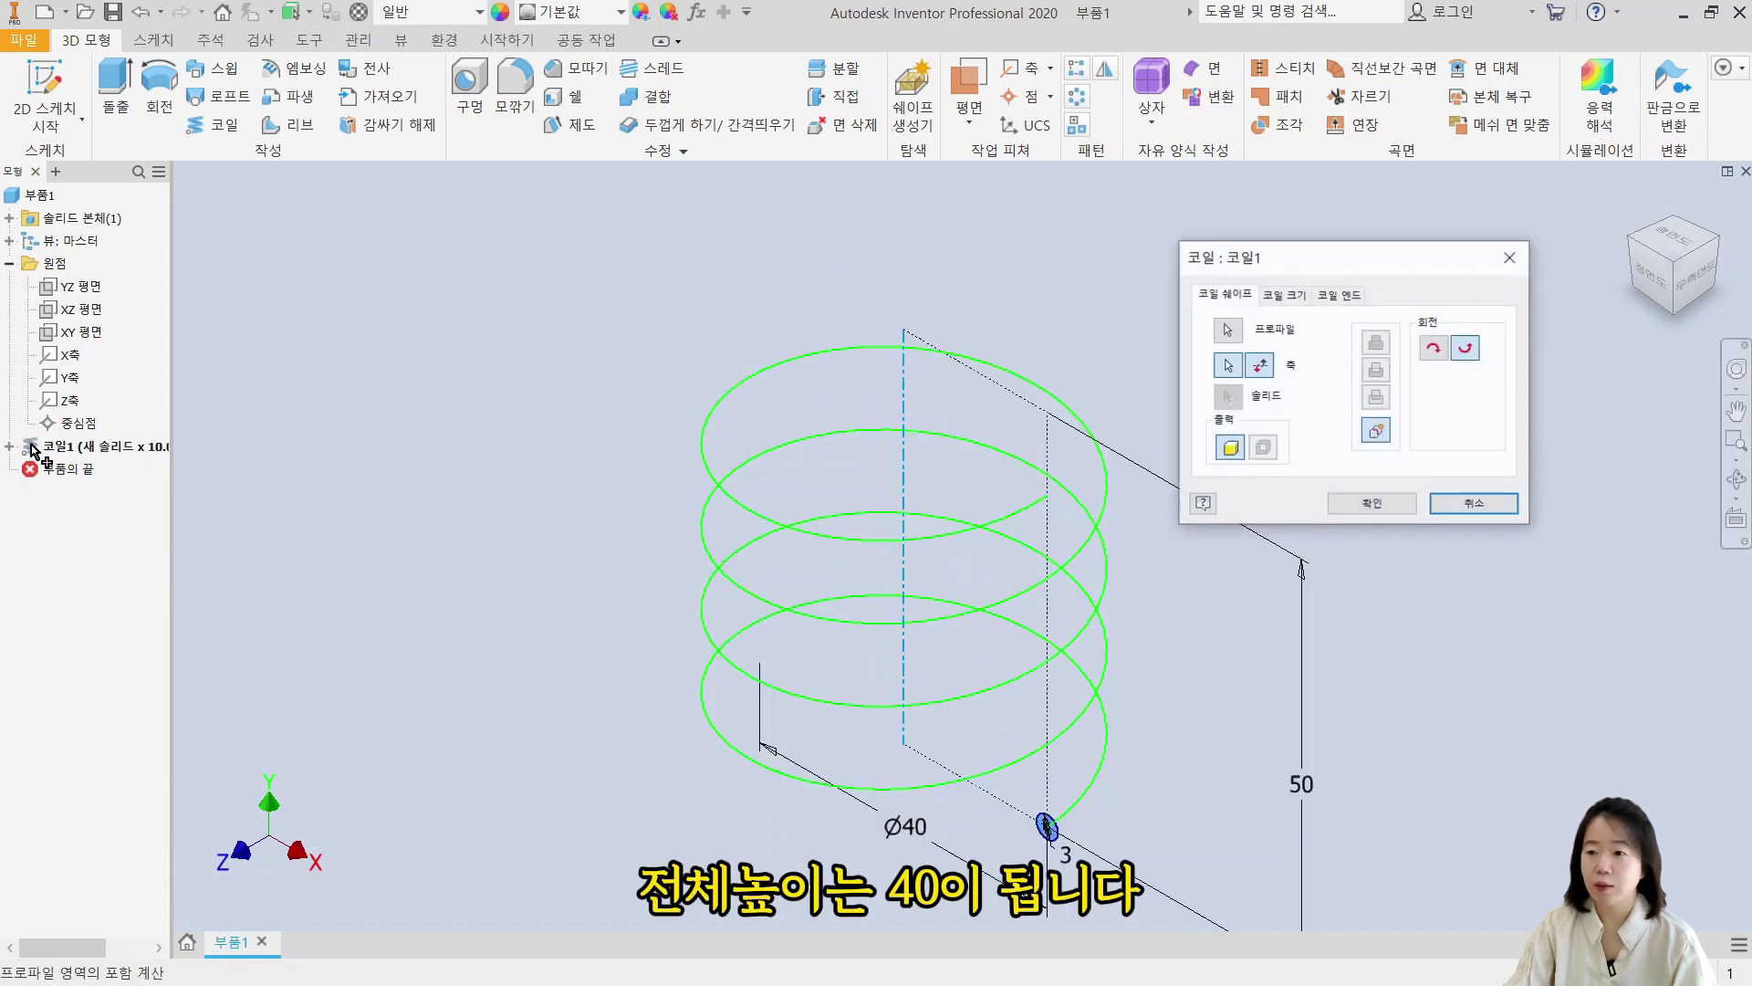
left_click(1285, 294)
left_click(1319, 344)
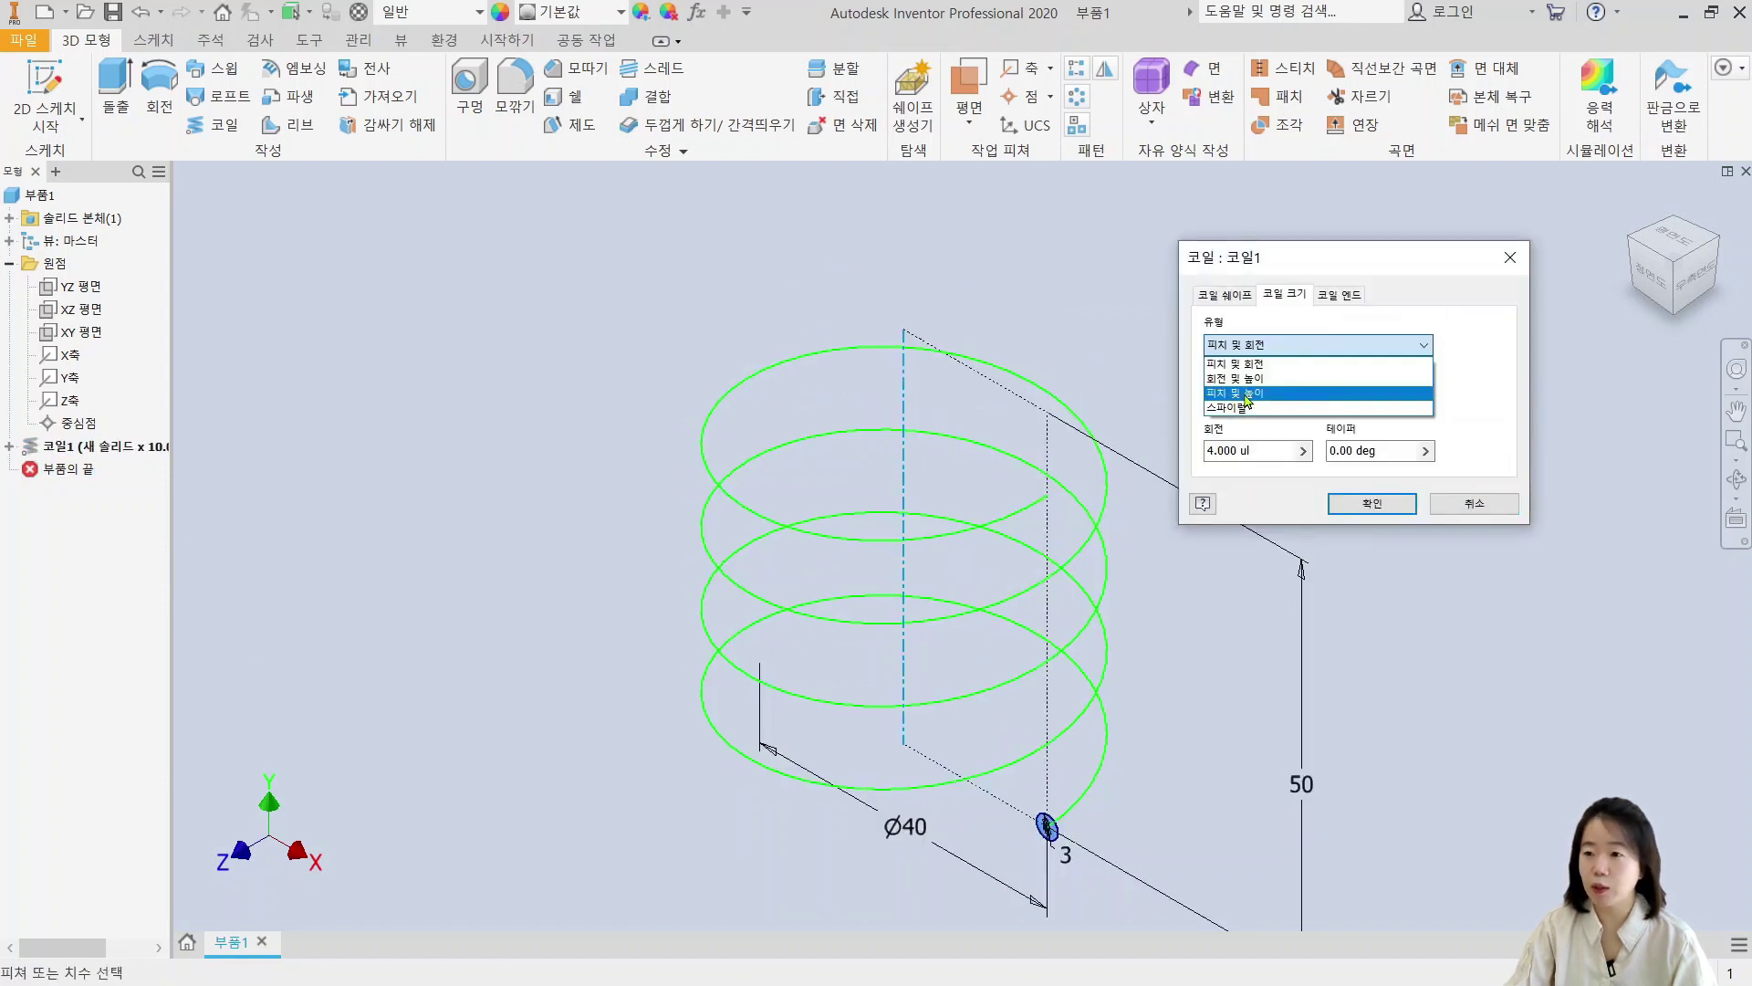
left_click(1246, 394)
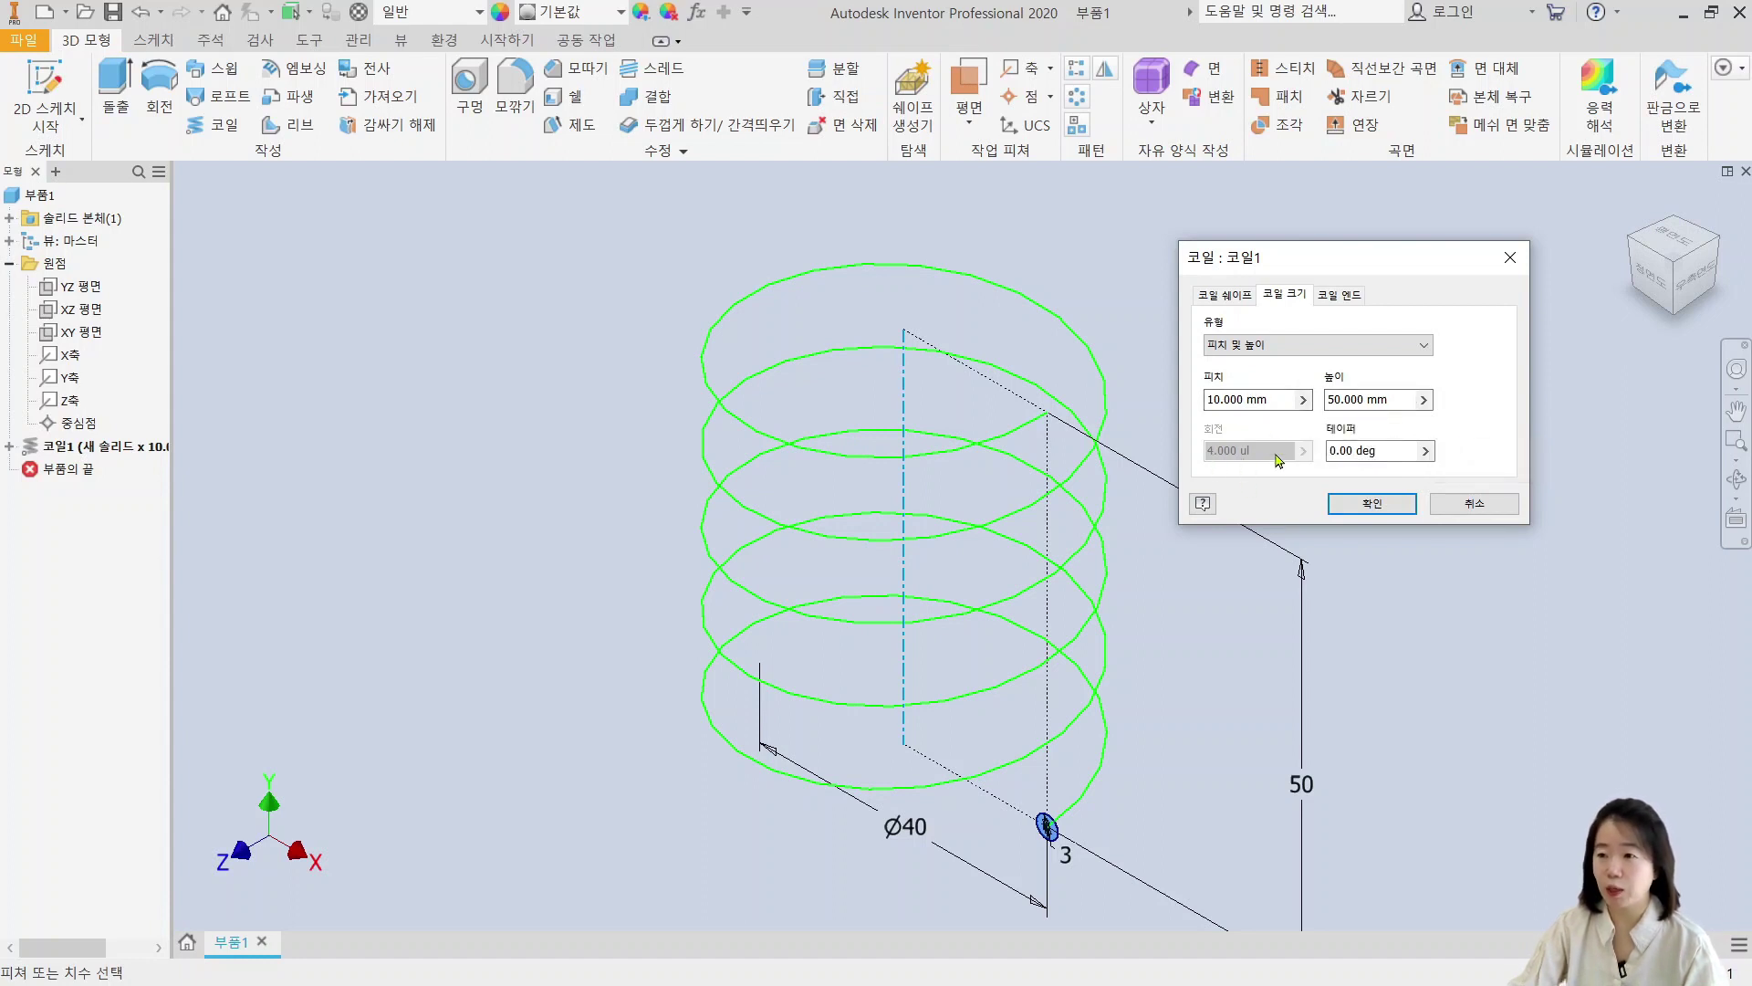
left_click(1372, 503)
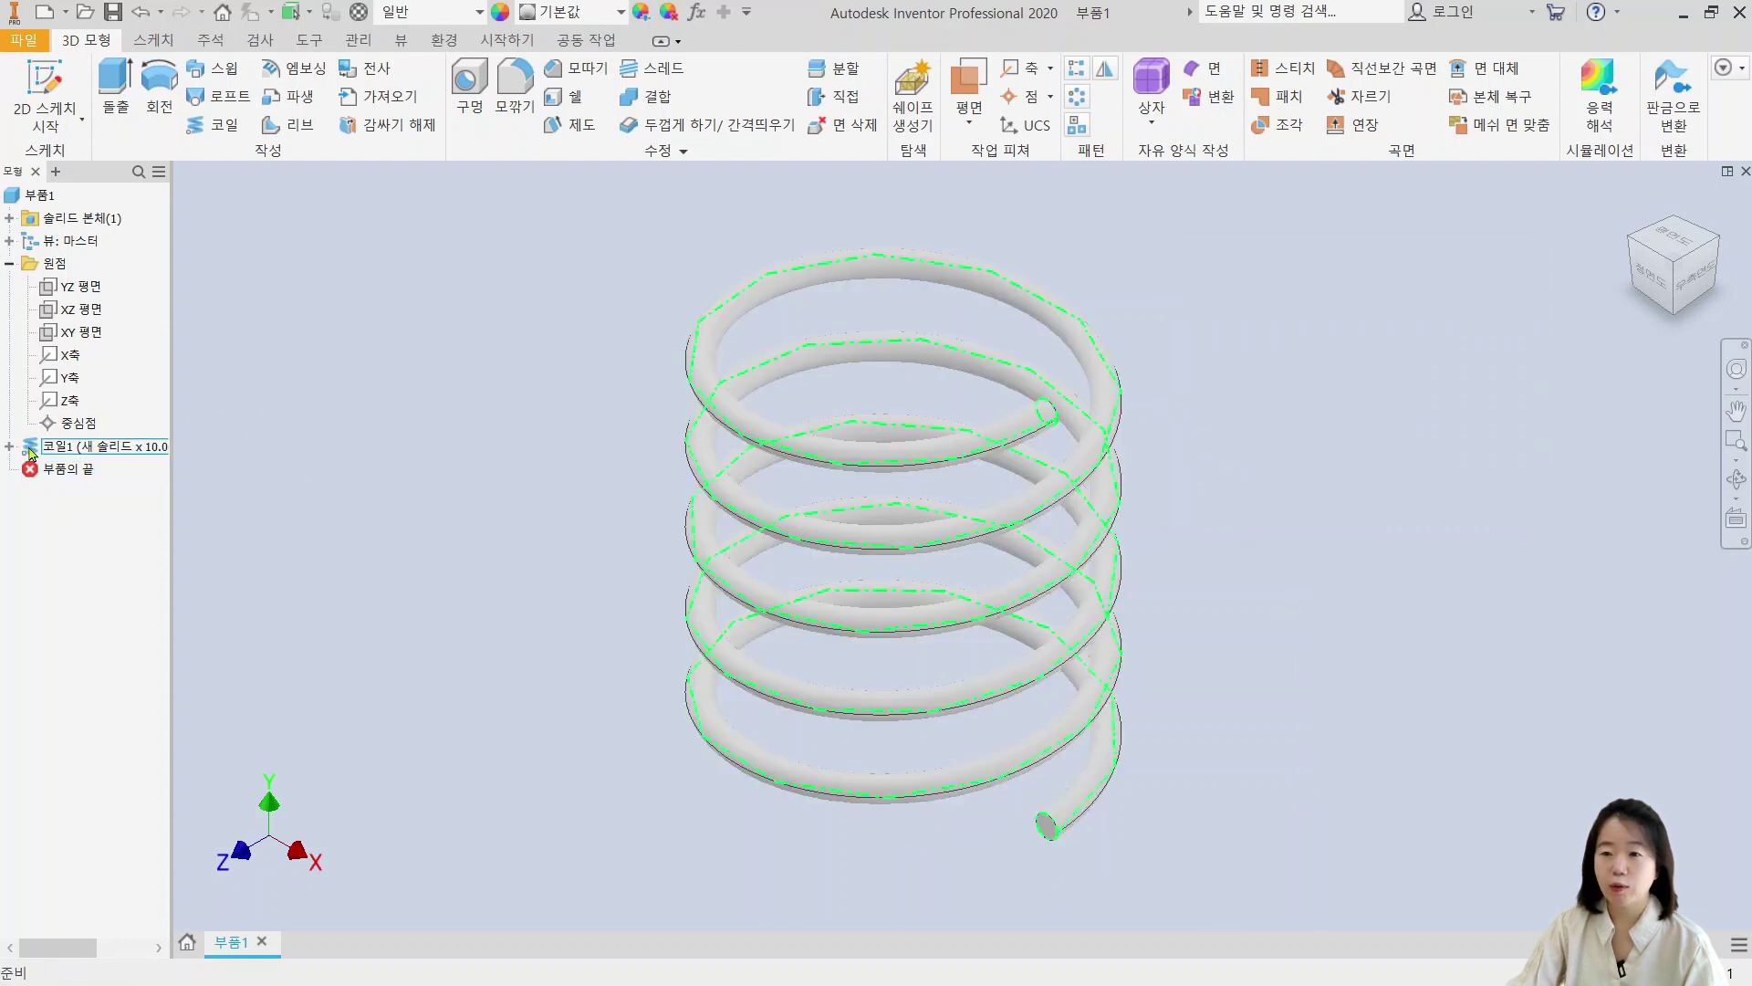
Step: Reopen the coil feature and set its size type to revolution and height (회전 및 높이) with 5 revolutions
double_click(82, 447)
left_click(1284, 294)
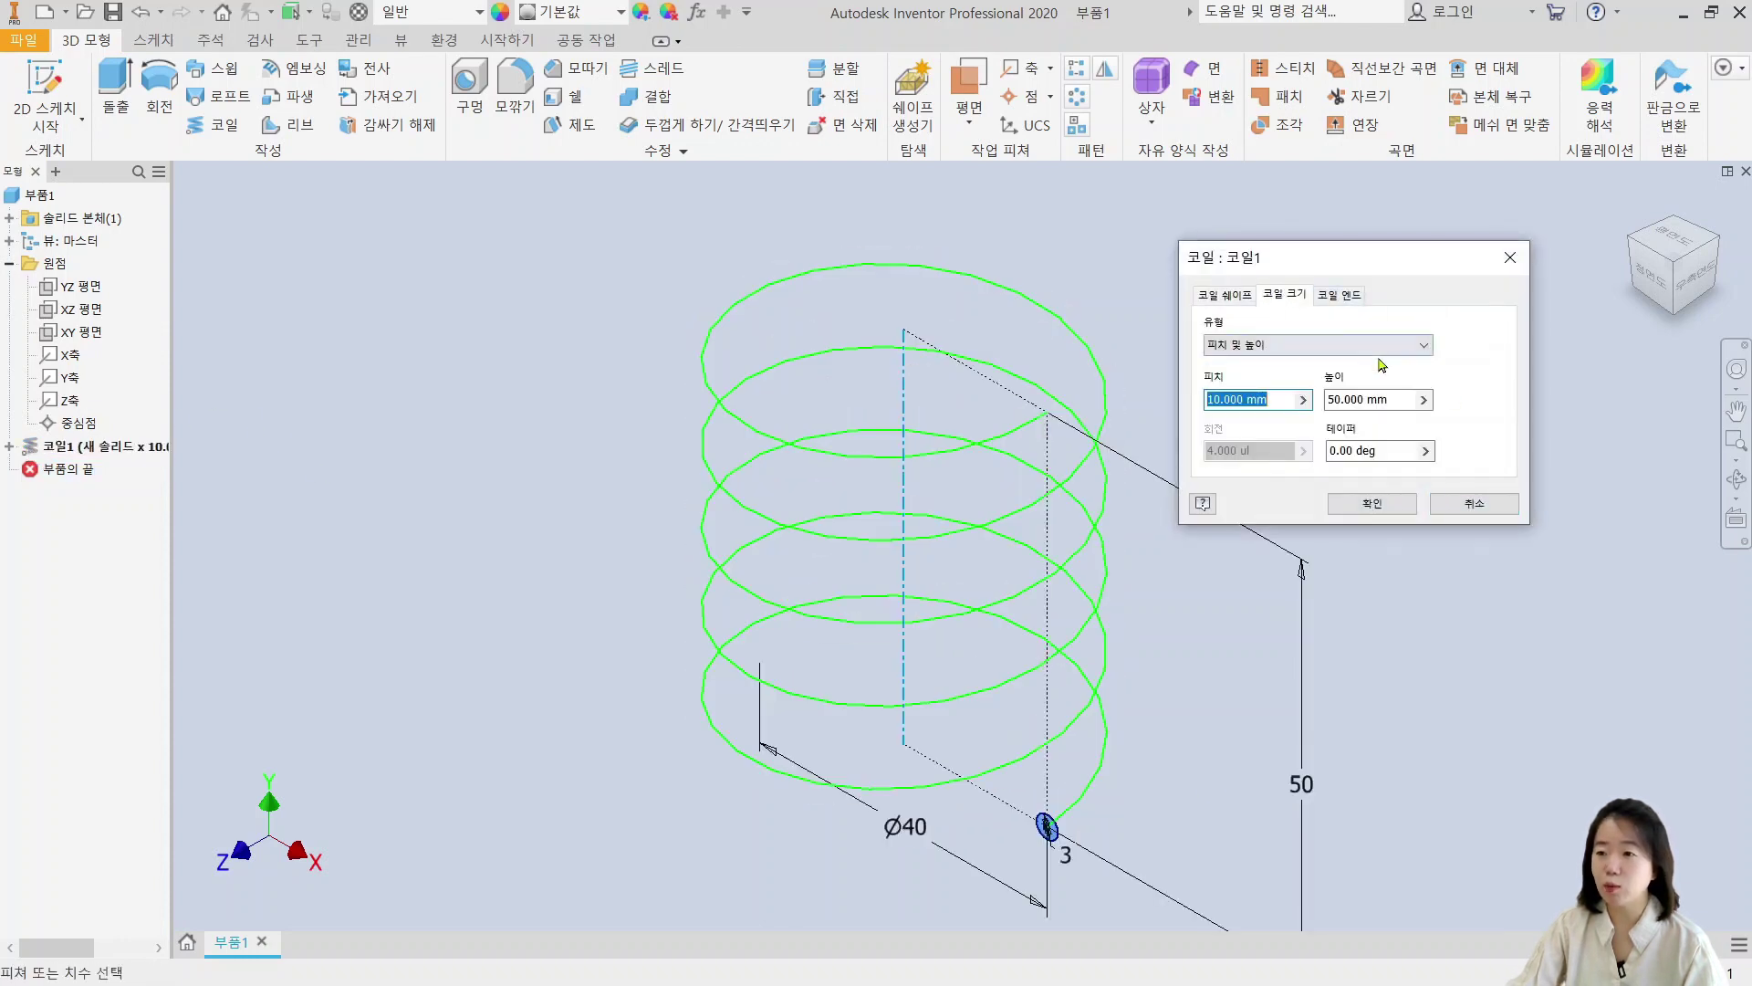
left_click(1365, 351)
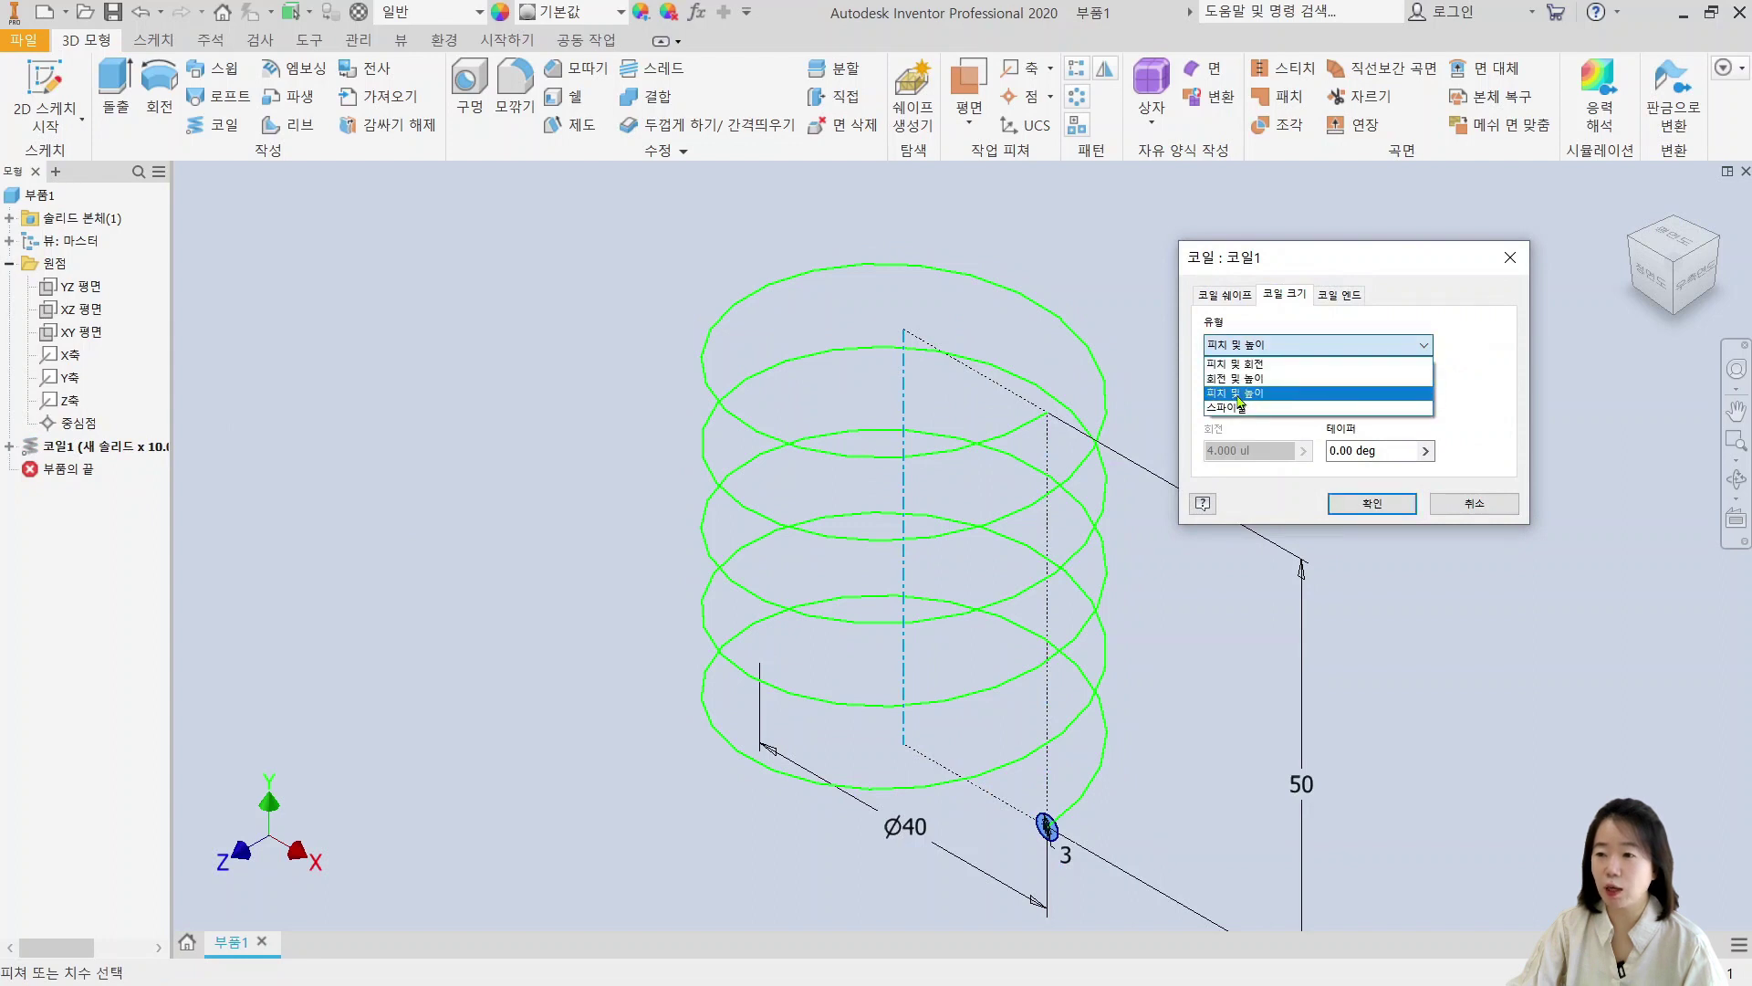
left_click(1290, 379)
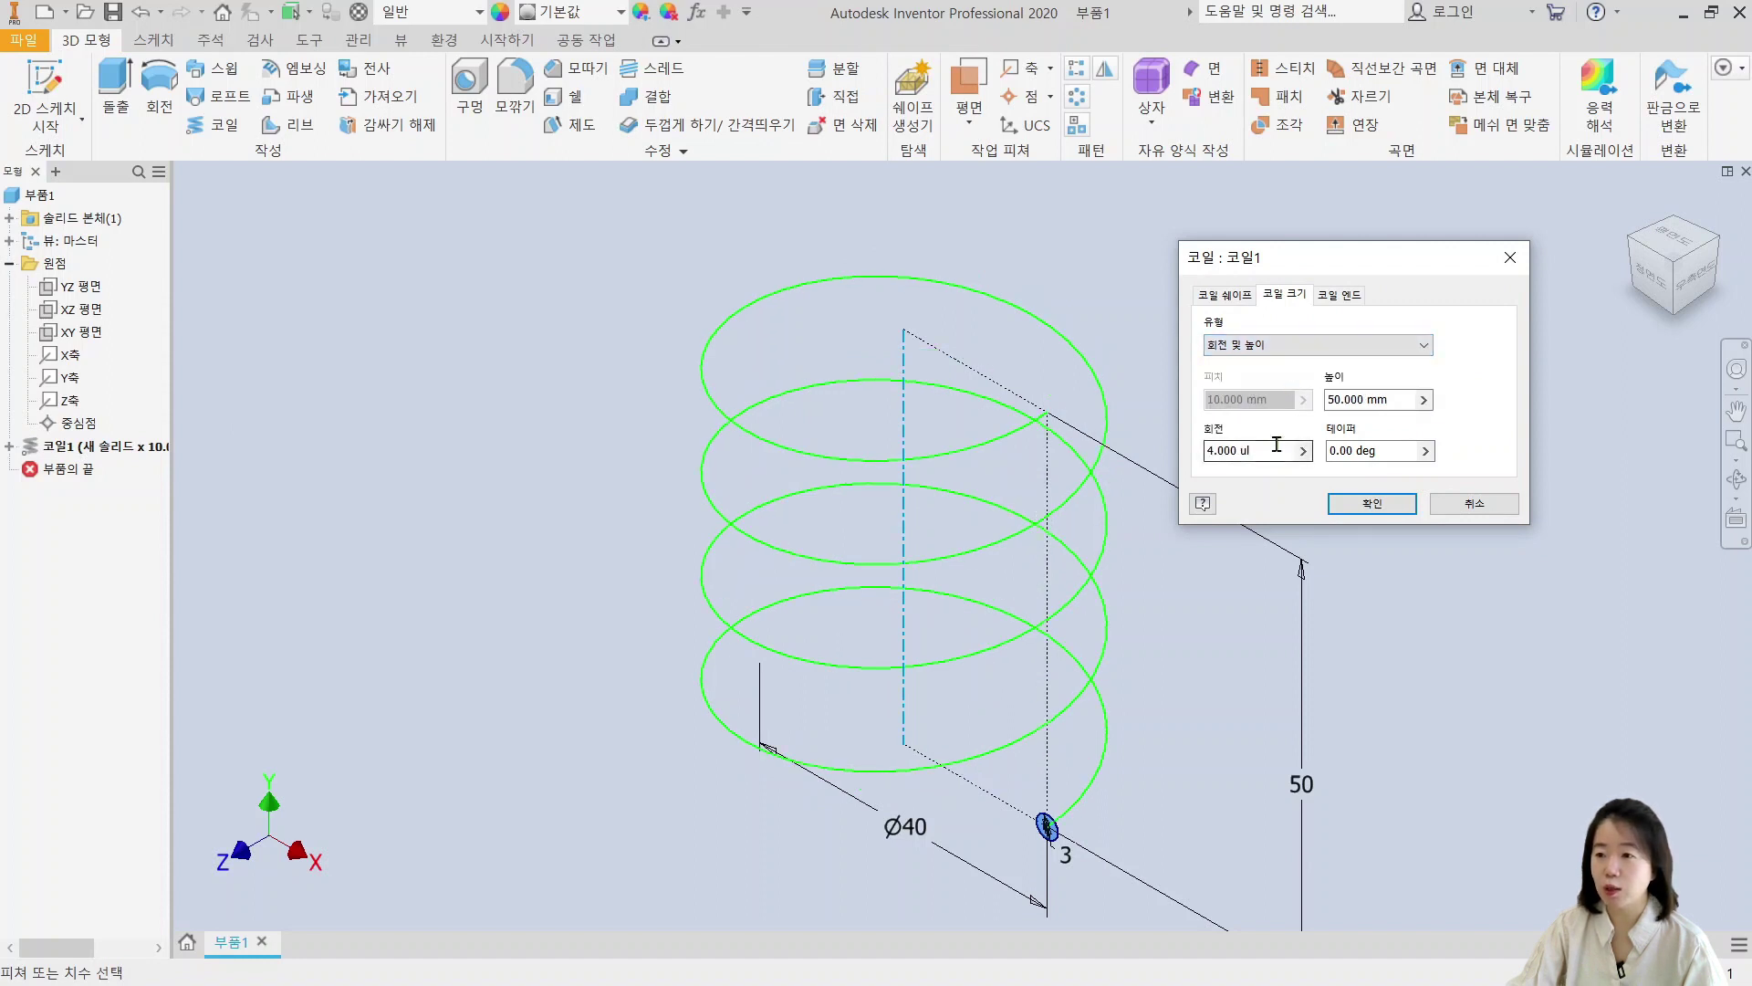
left_click_drag(1278, 442, 1099, 461)
type("5")
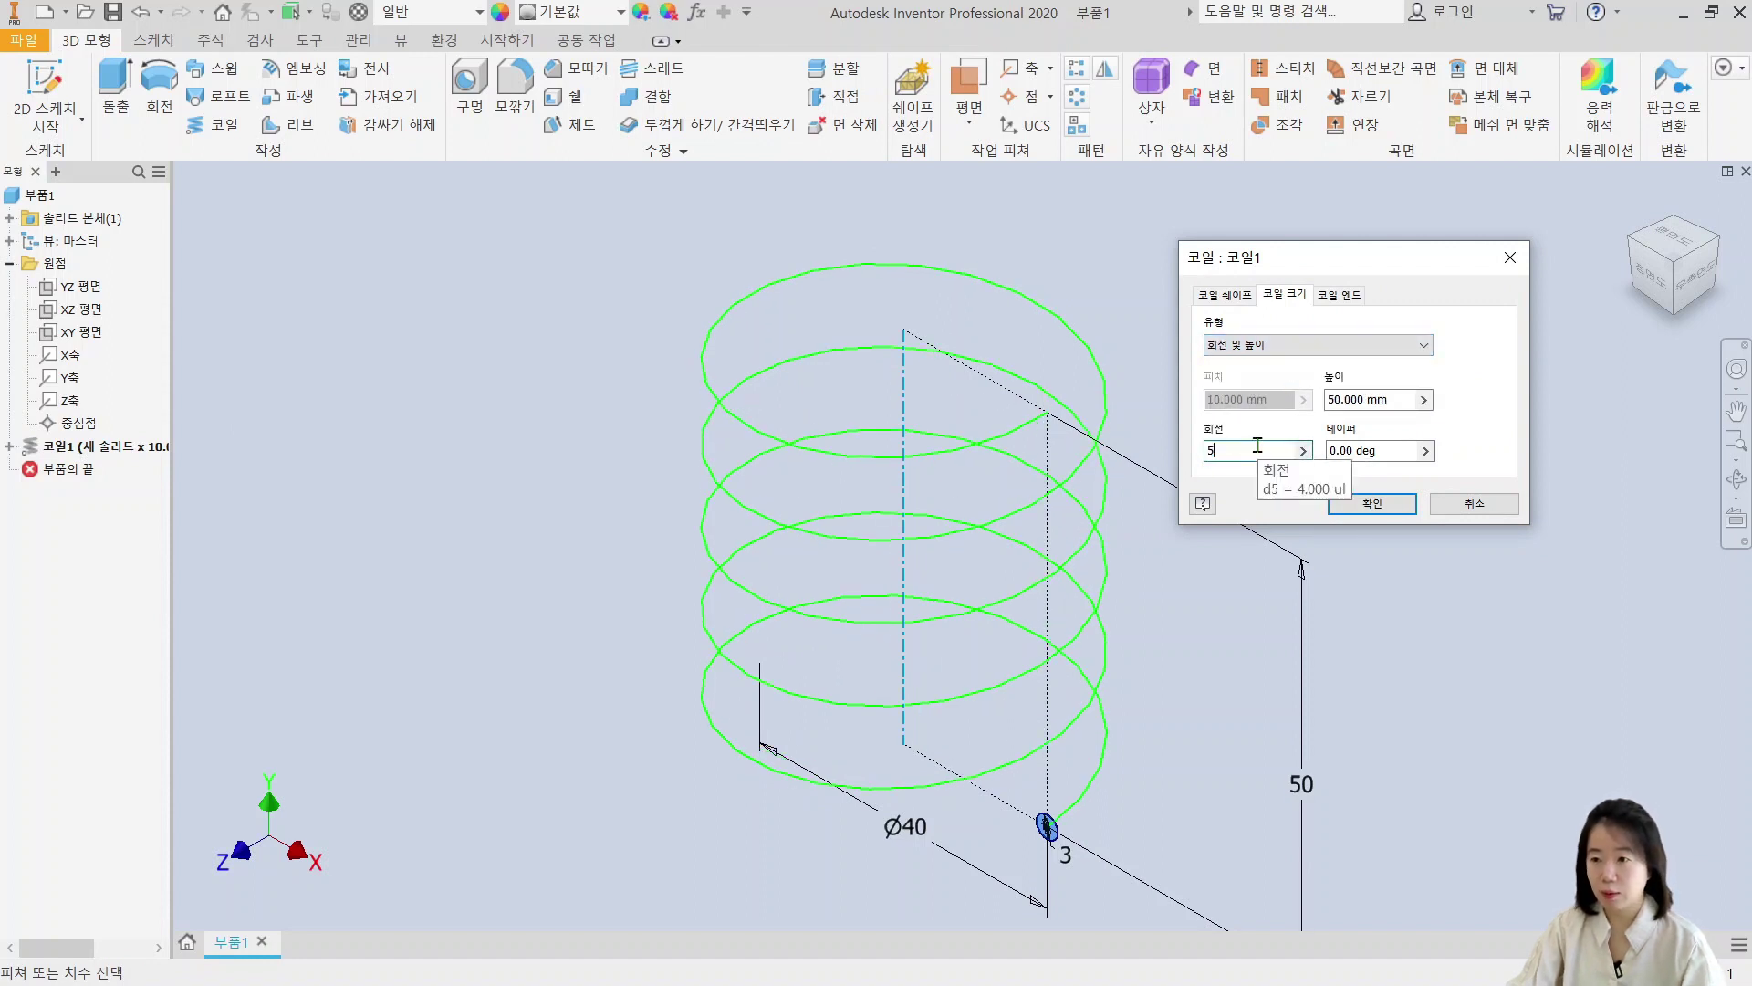
Step: Give the coil a taper of 10 degrees, apply the edit and view the spring from the front
key("Tab")
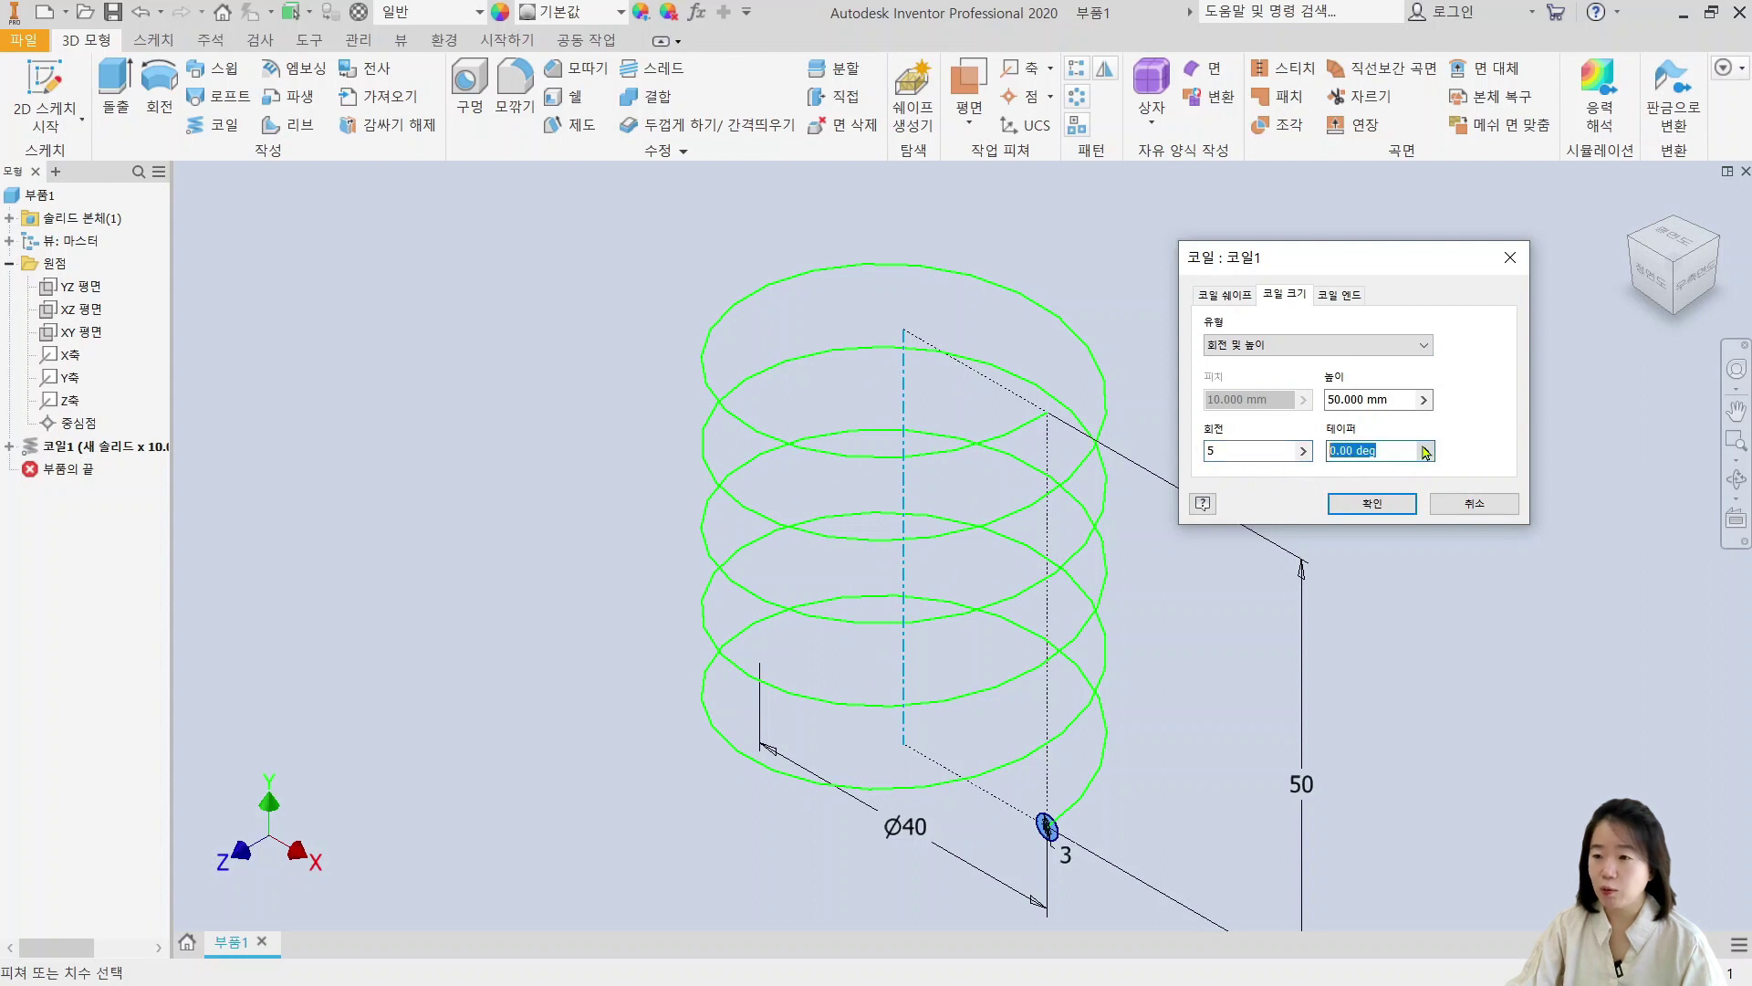
type("10")
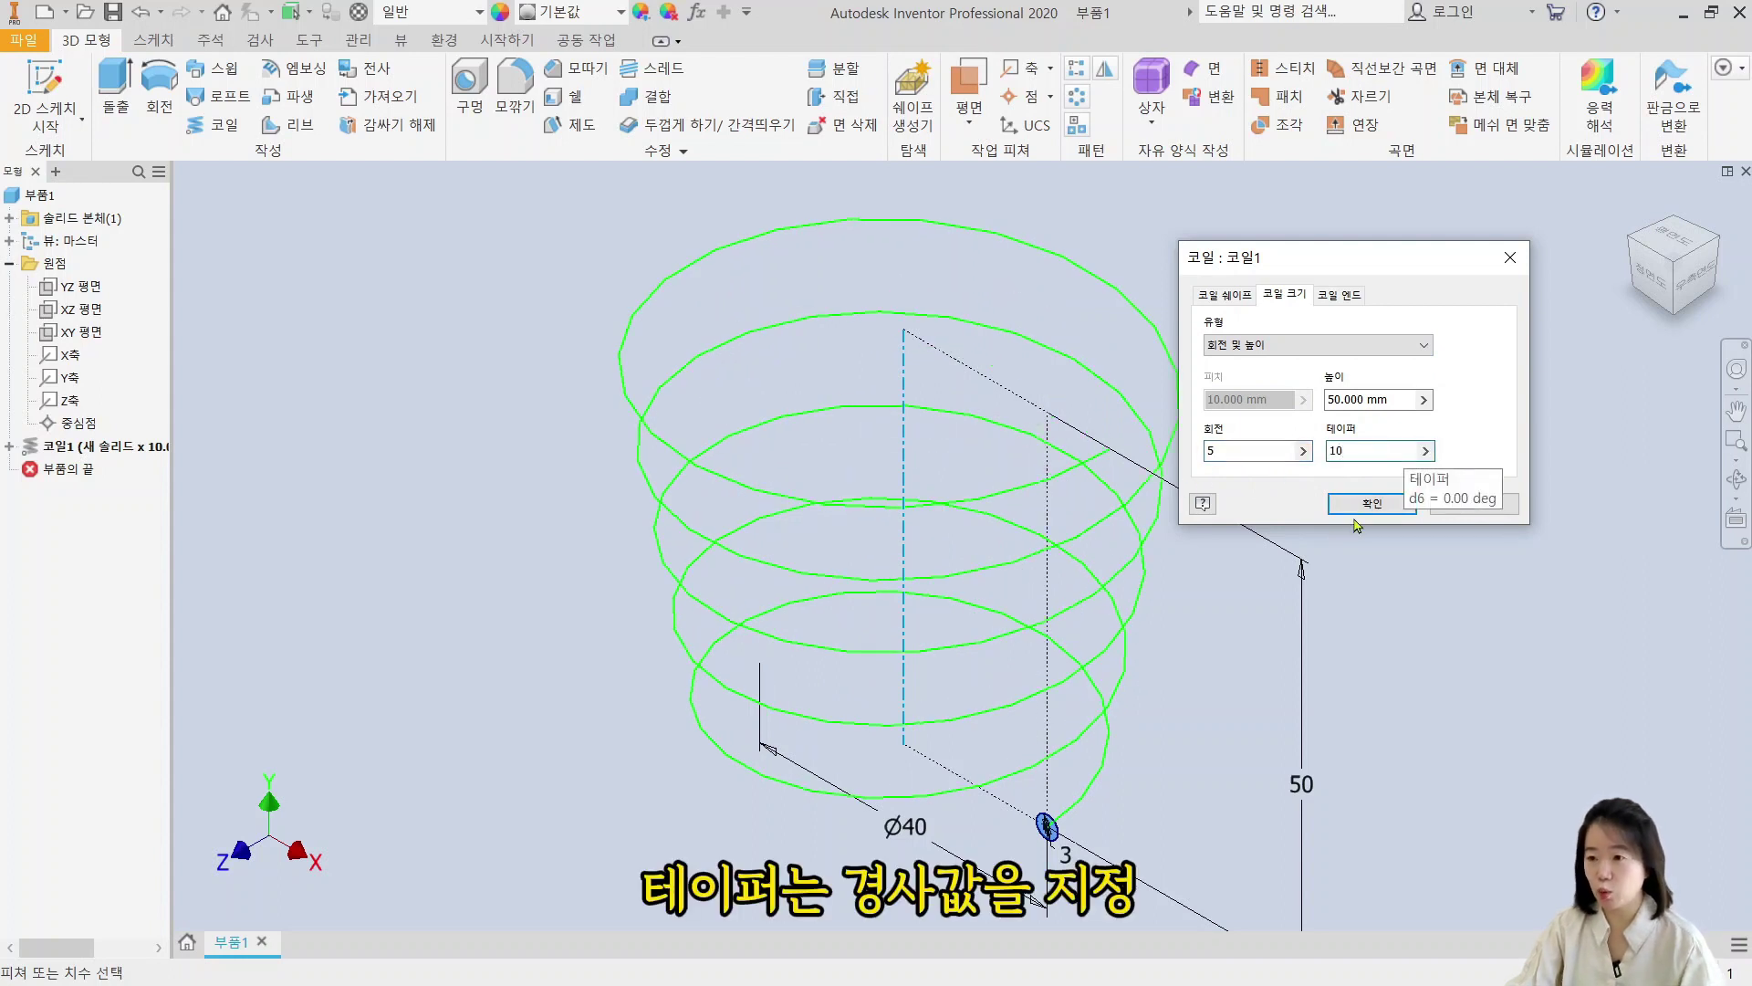
left_click(1372, 504)
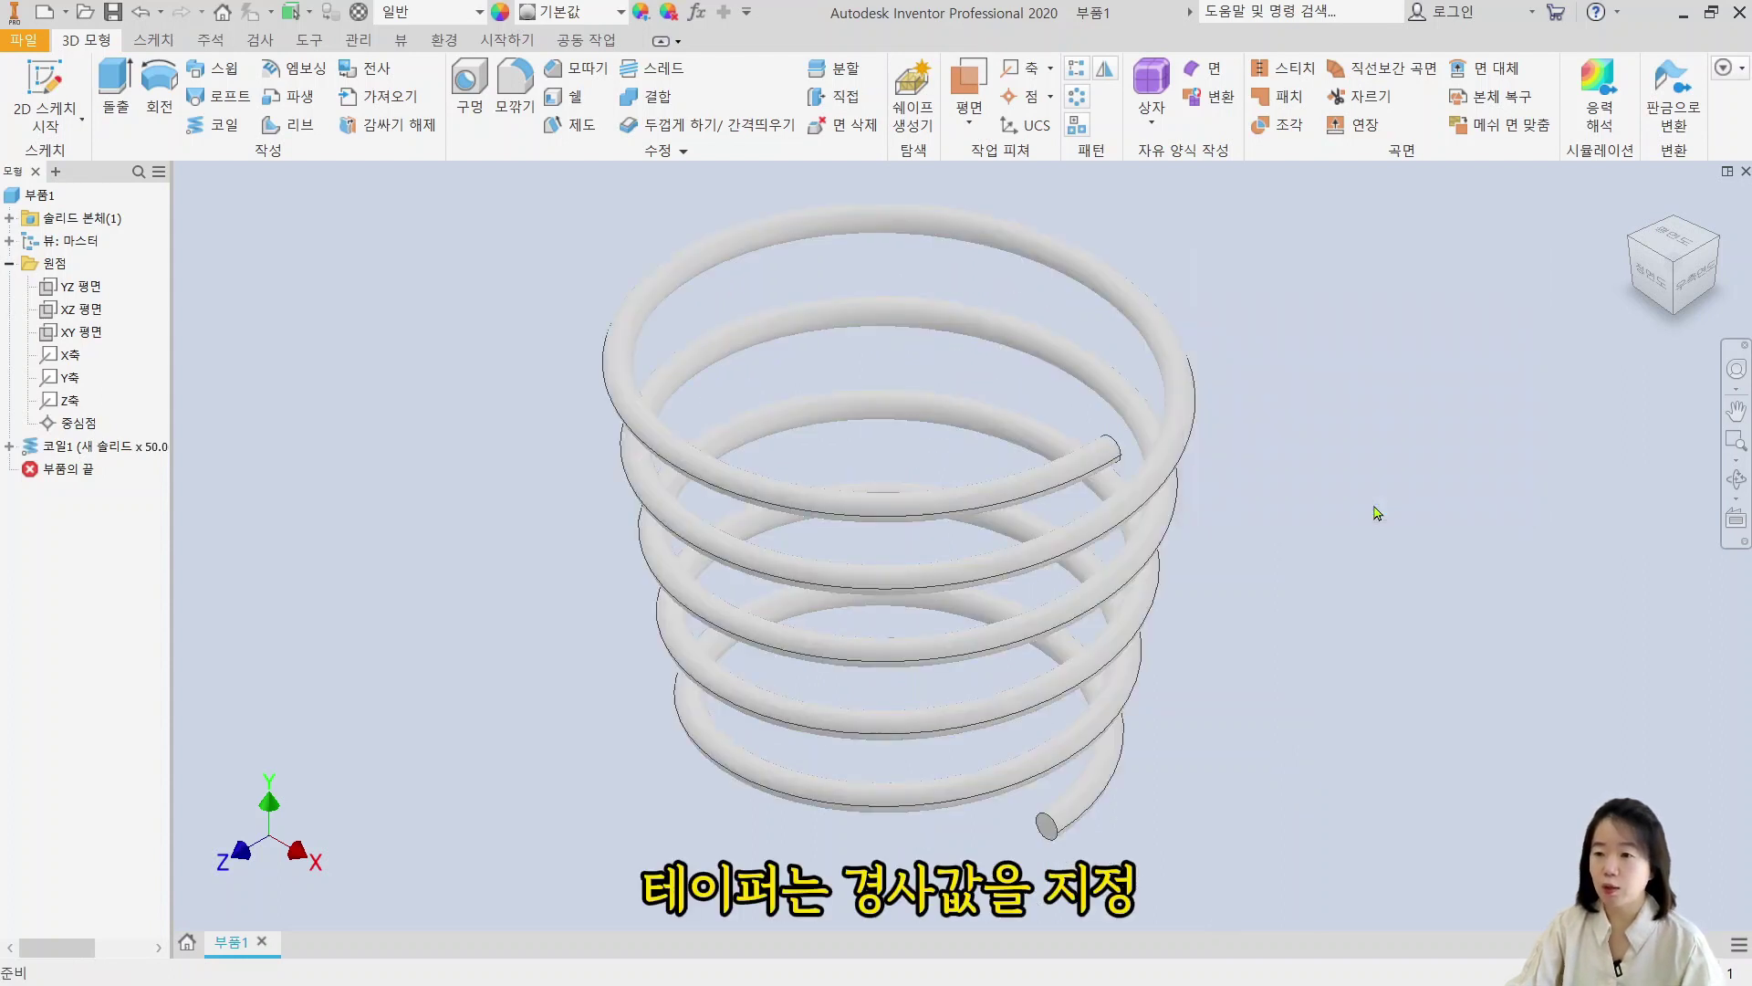
left_click(1652, 276)
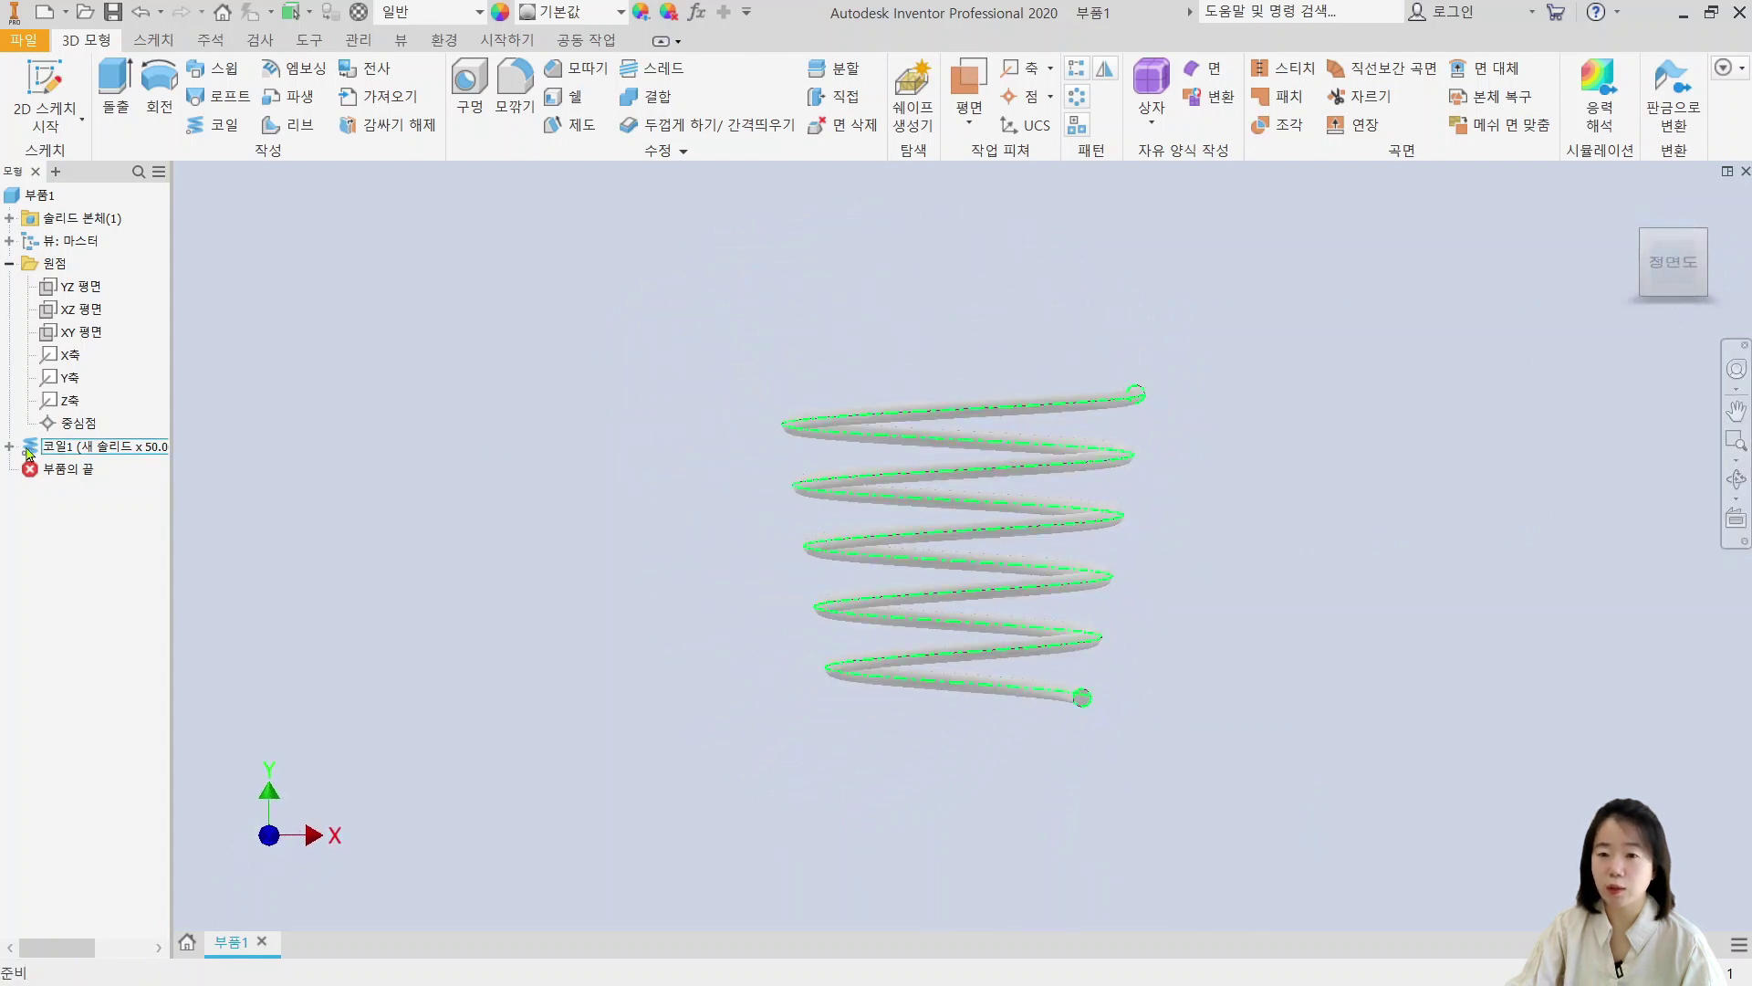
Step: Edit the coil feature to a taper of -10 degrees and inspect the tapered spring at an angle
double_click(146, 447)
left_click(1285, 295)
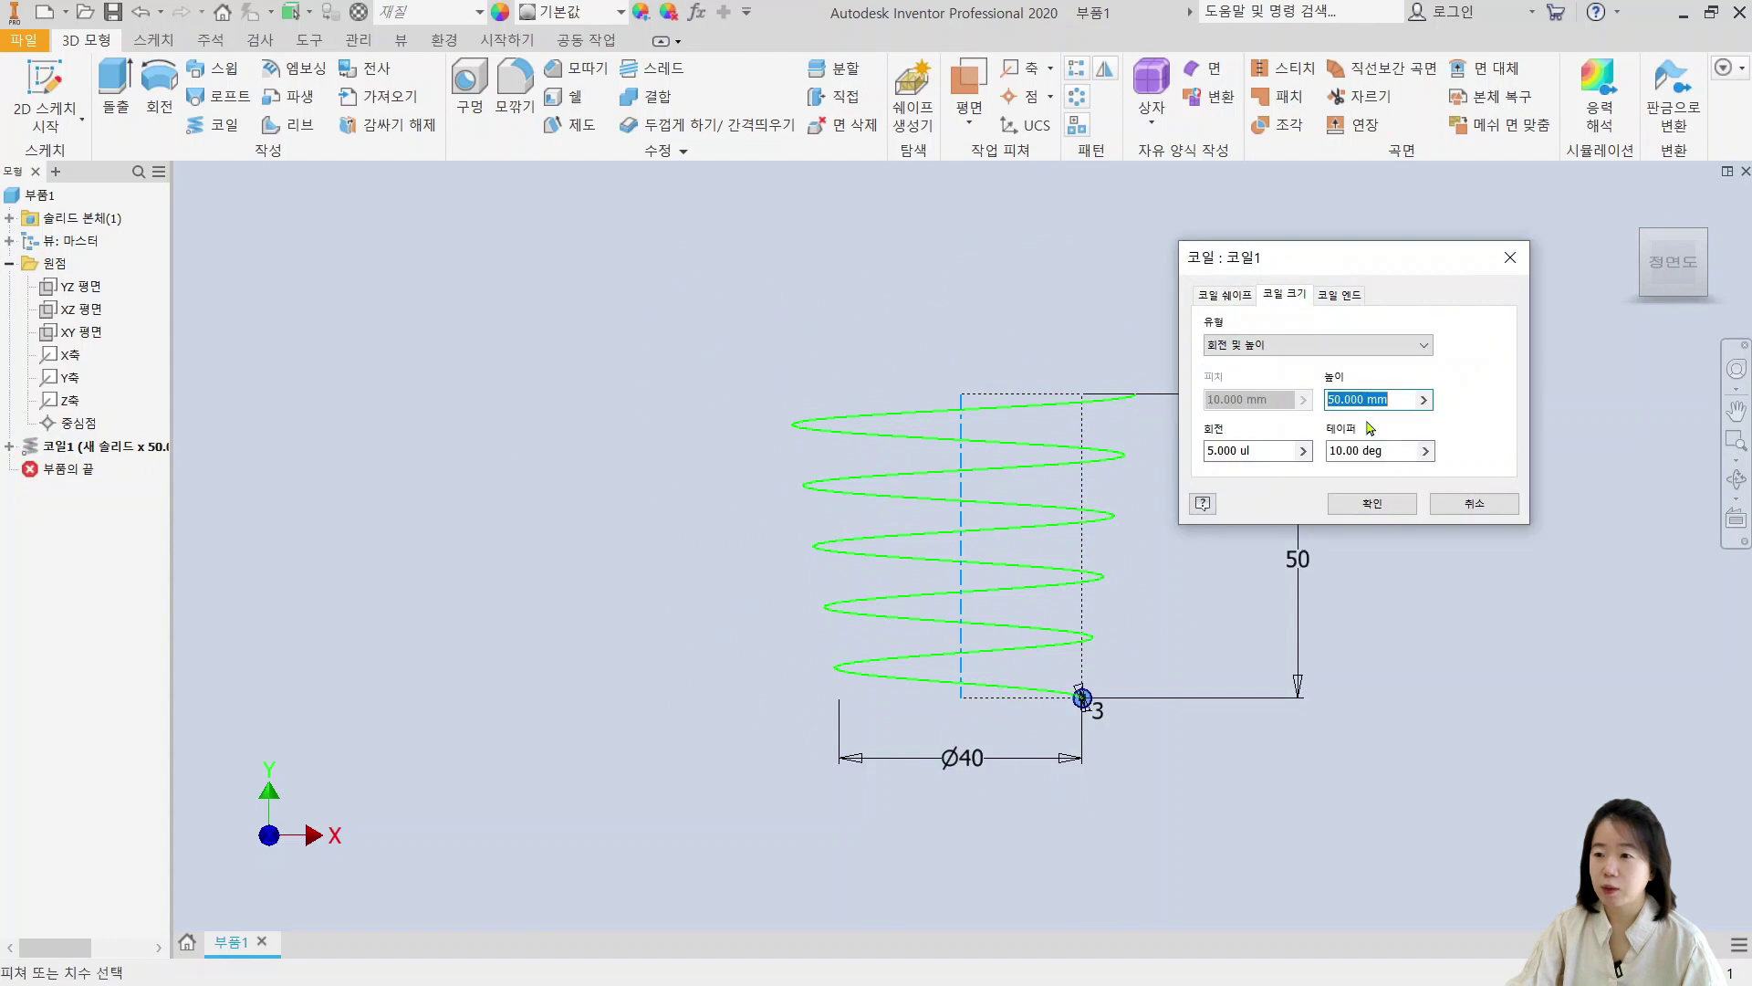
left_click(1374, 451)
type("-10")
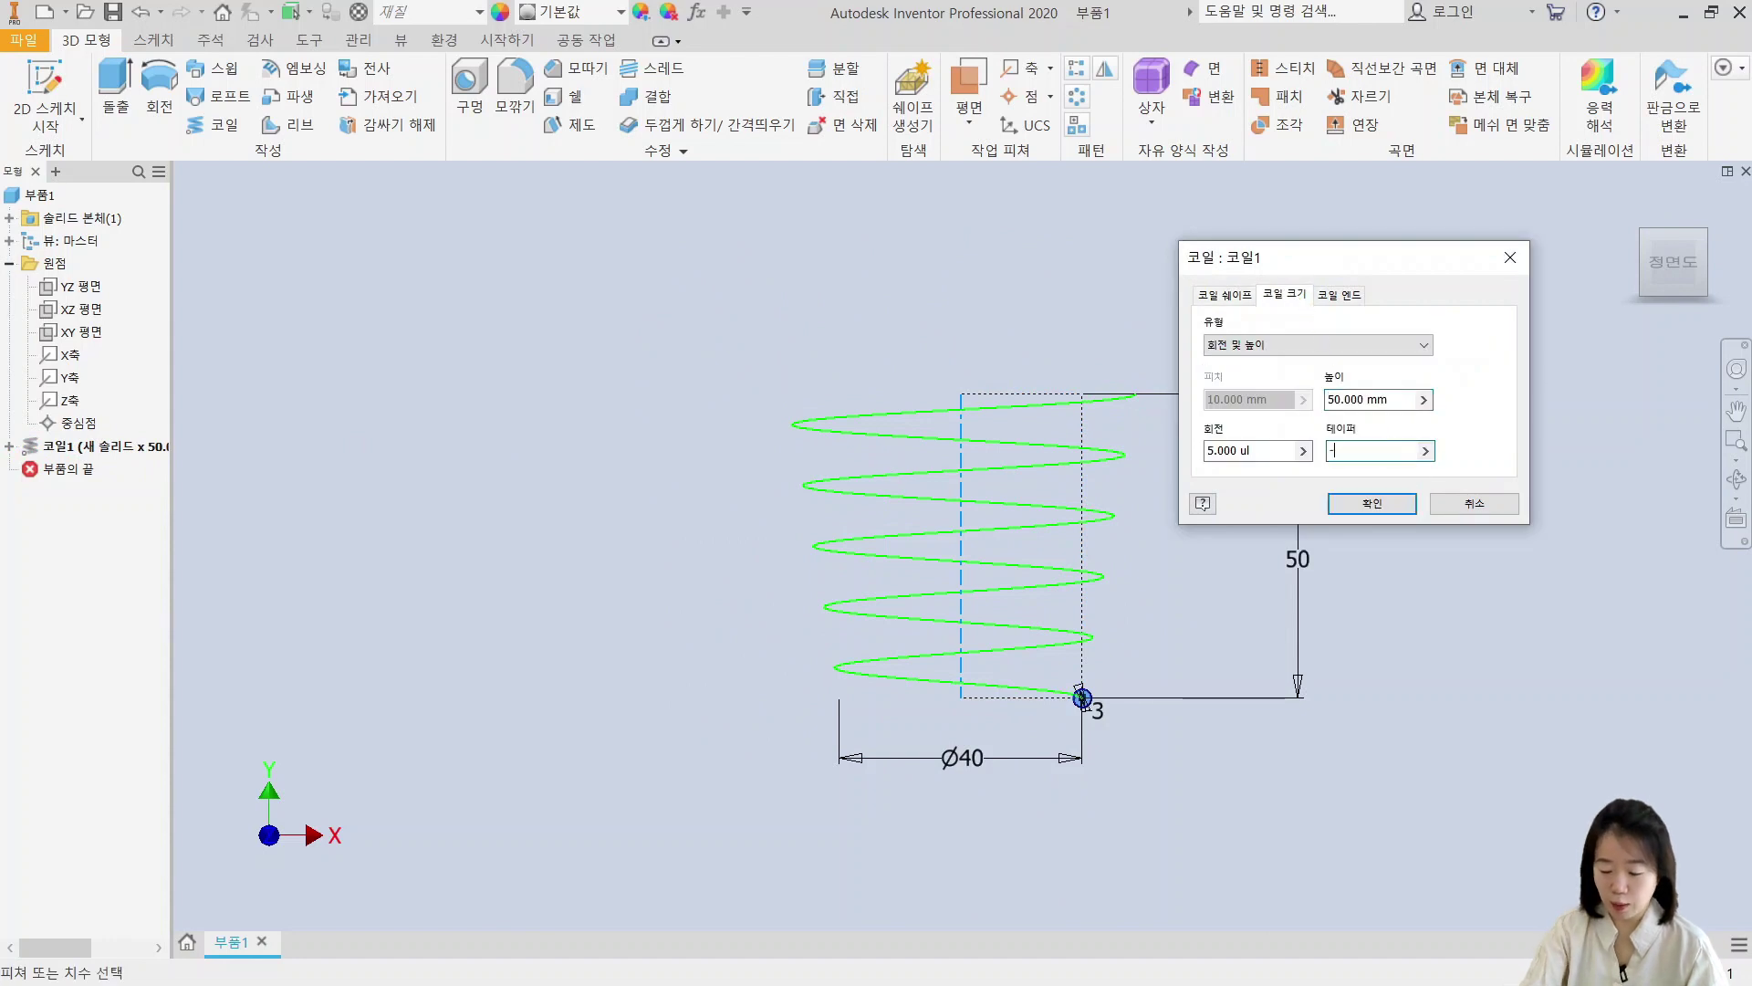
left_click(1405, 508)
middle_click_drag(1201, 659, 1151, 702, "shift")
scroll(1244, 645, "up", 4)
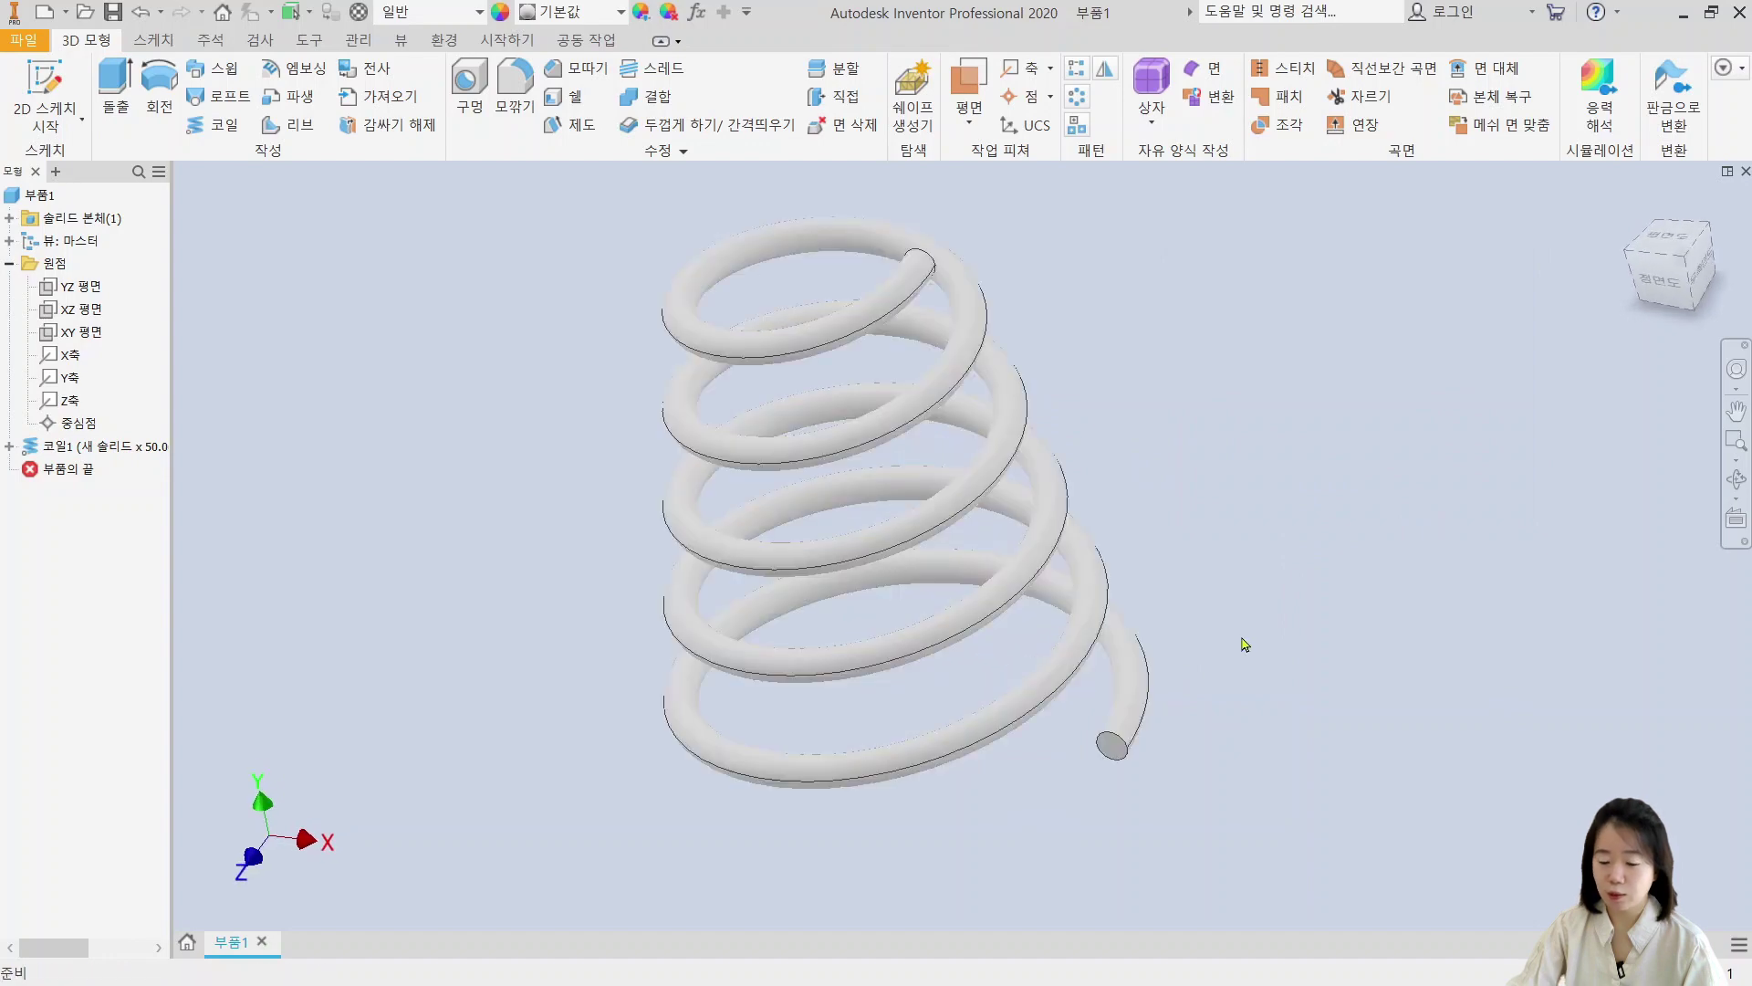
Step: Reopen the coil feature for editing and set its taper to 0 degrees
key("F6")
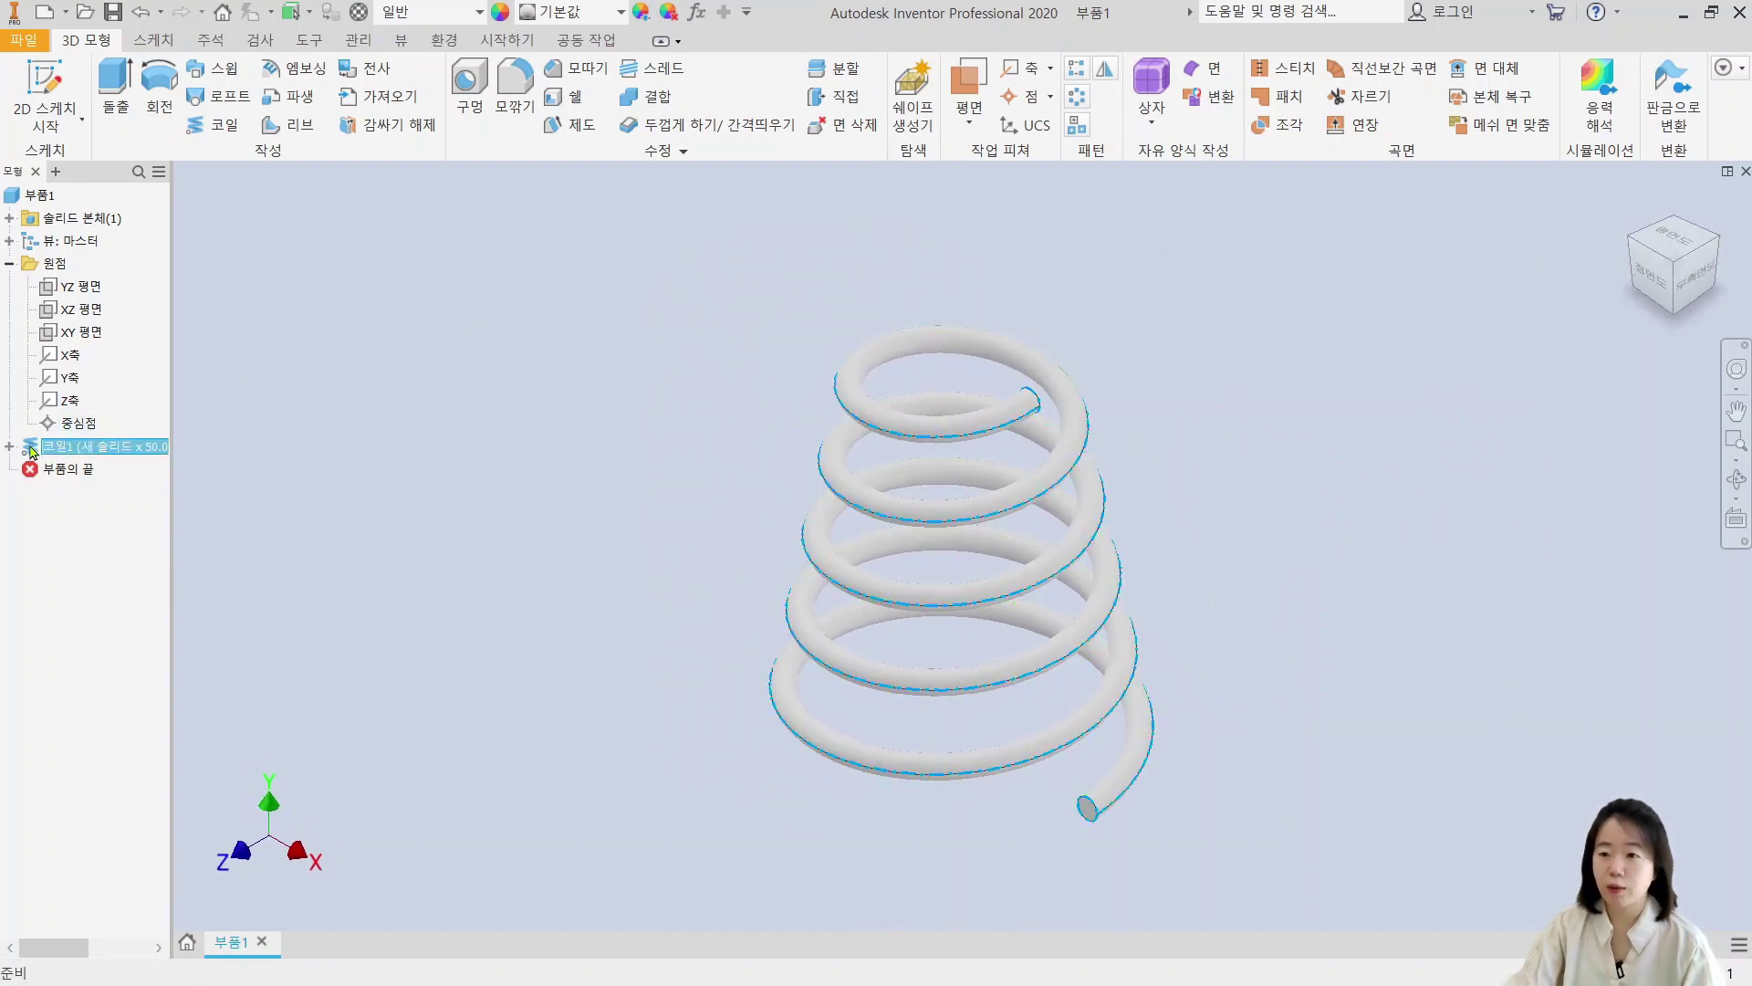
double_click(91, 446)
left_click(1285, 295)
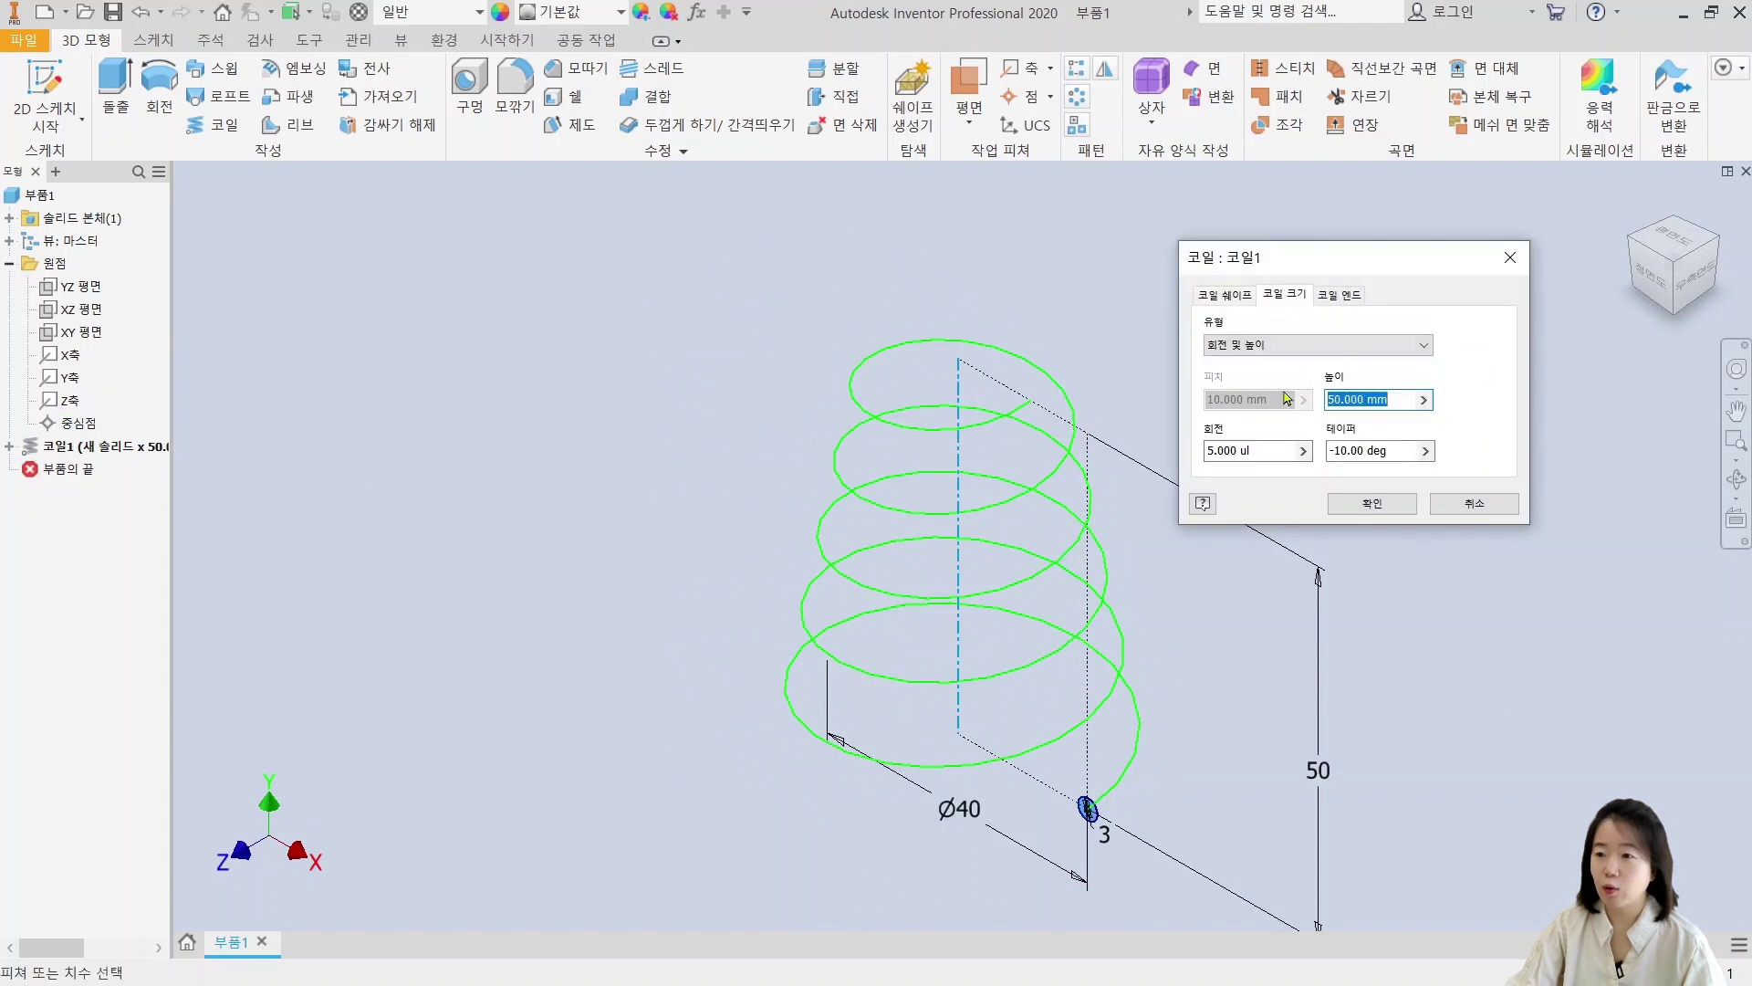
key("Tab")
key("Tab")
type("0")
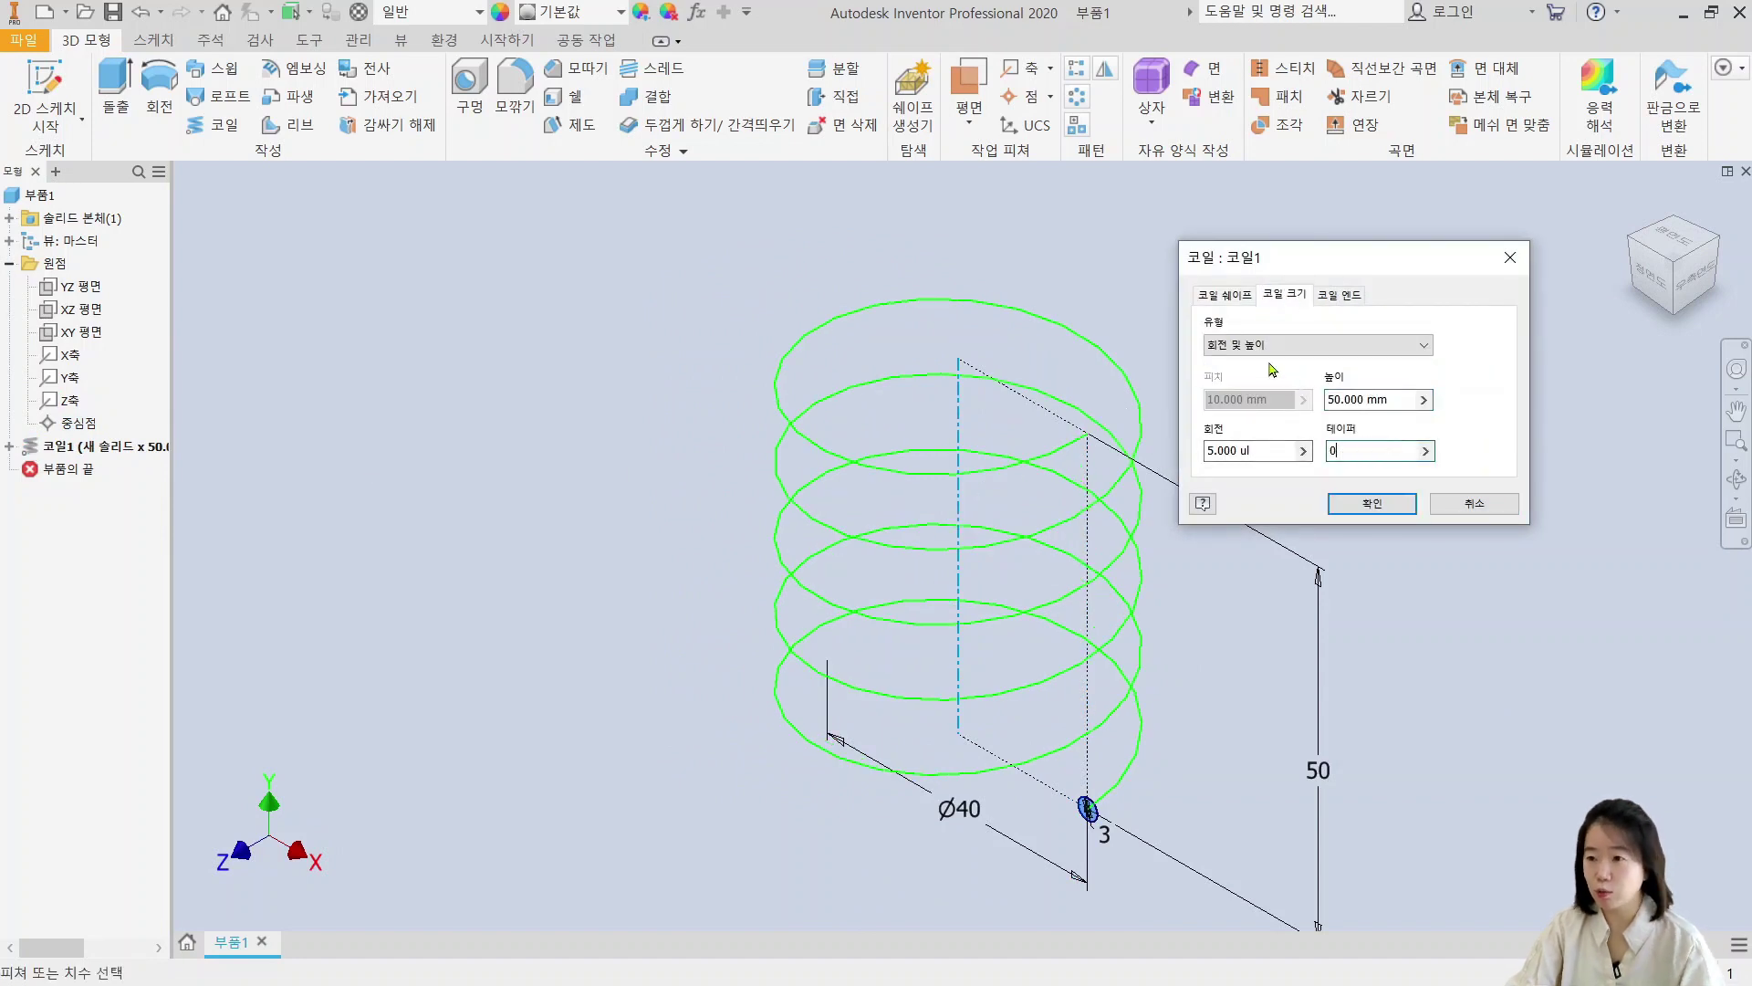
Step: Change the coil's size type to spiral (스파이럴), apply the edit and inspect the flat spiral at an angle
left_click(1311, 349)
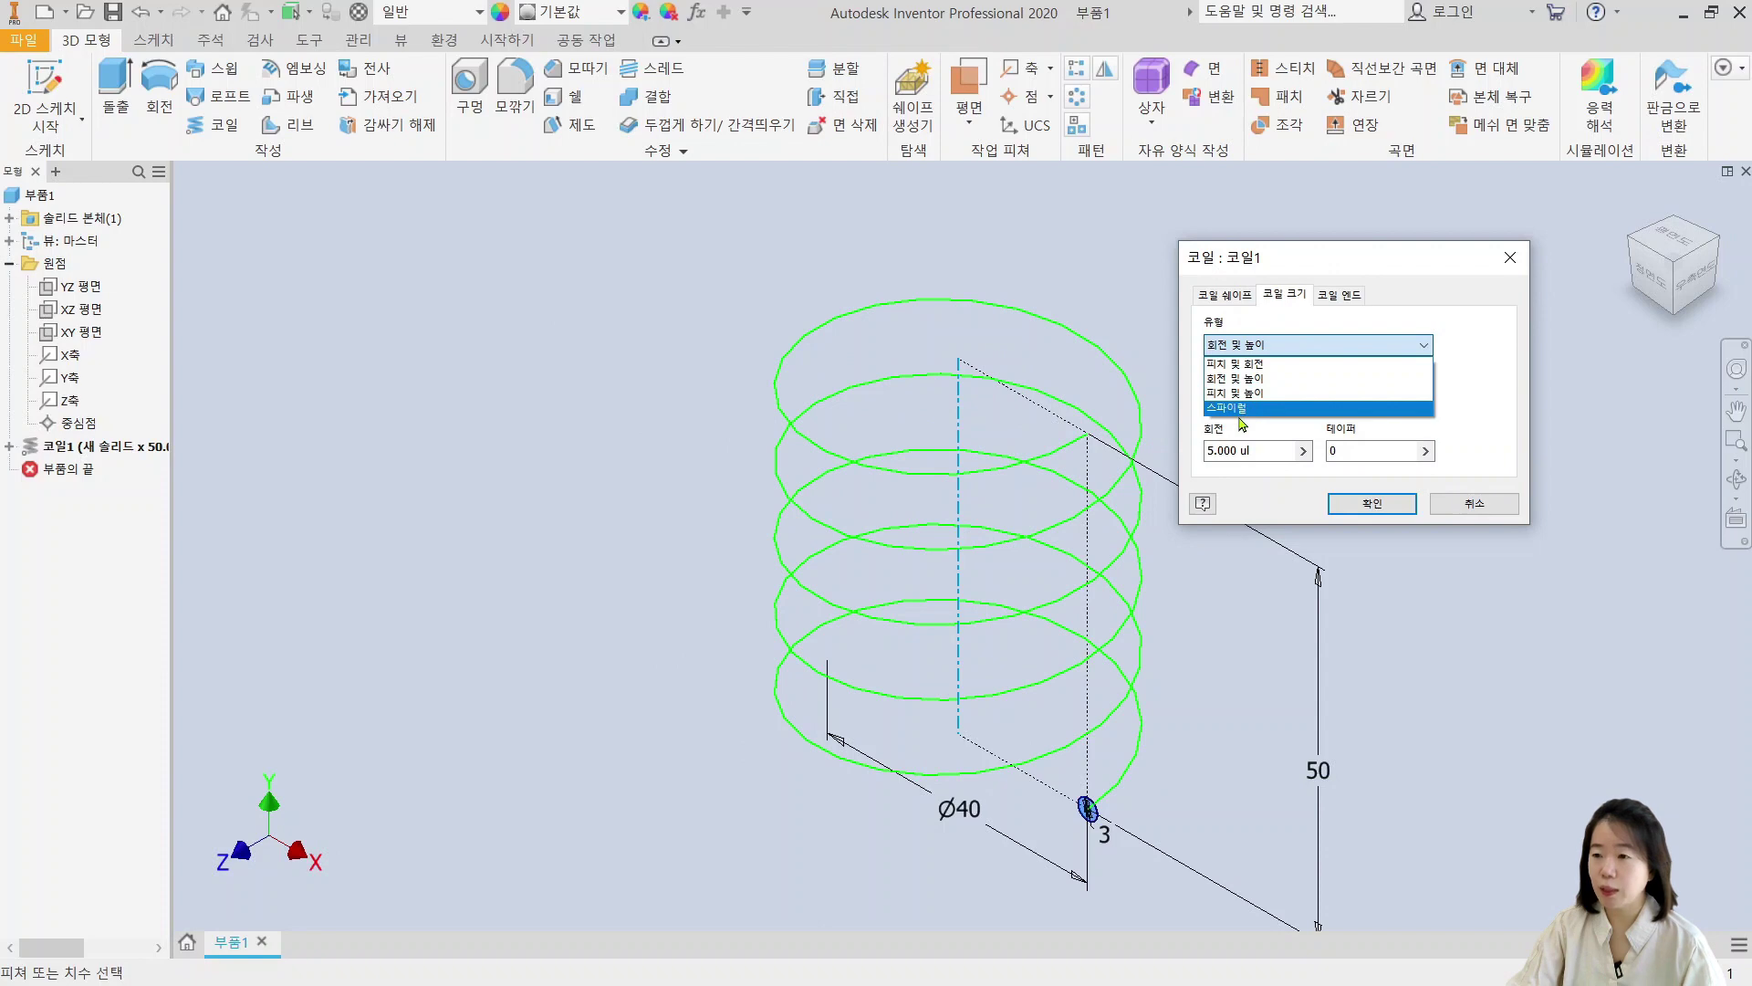
left_click(1250, 408)
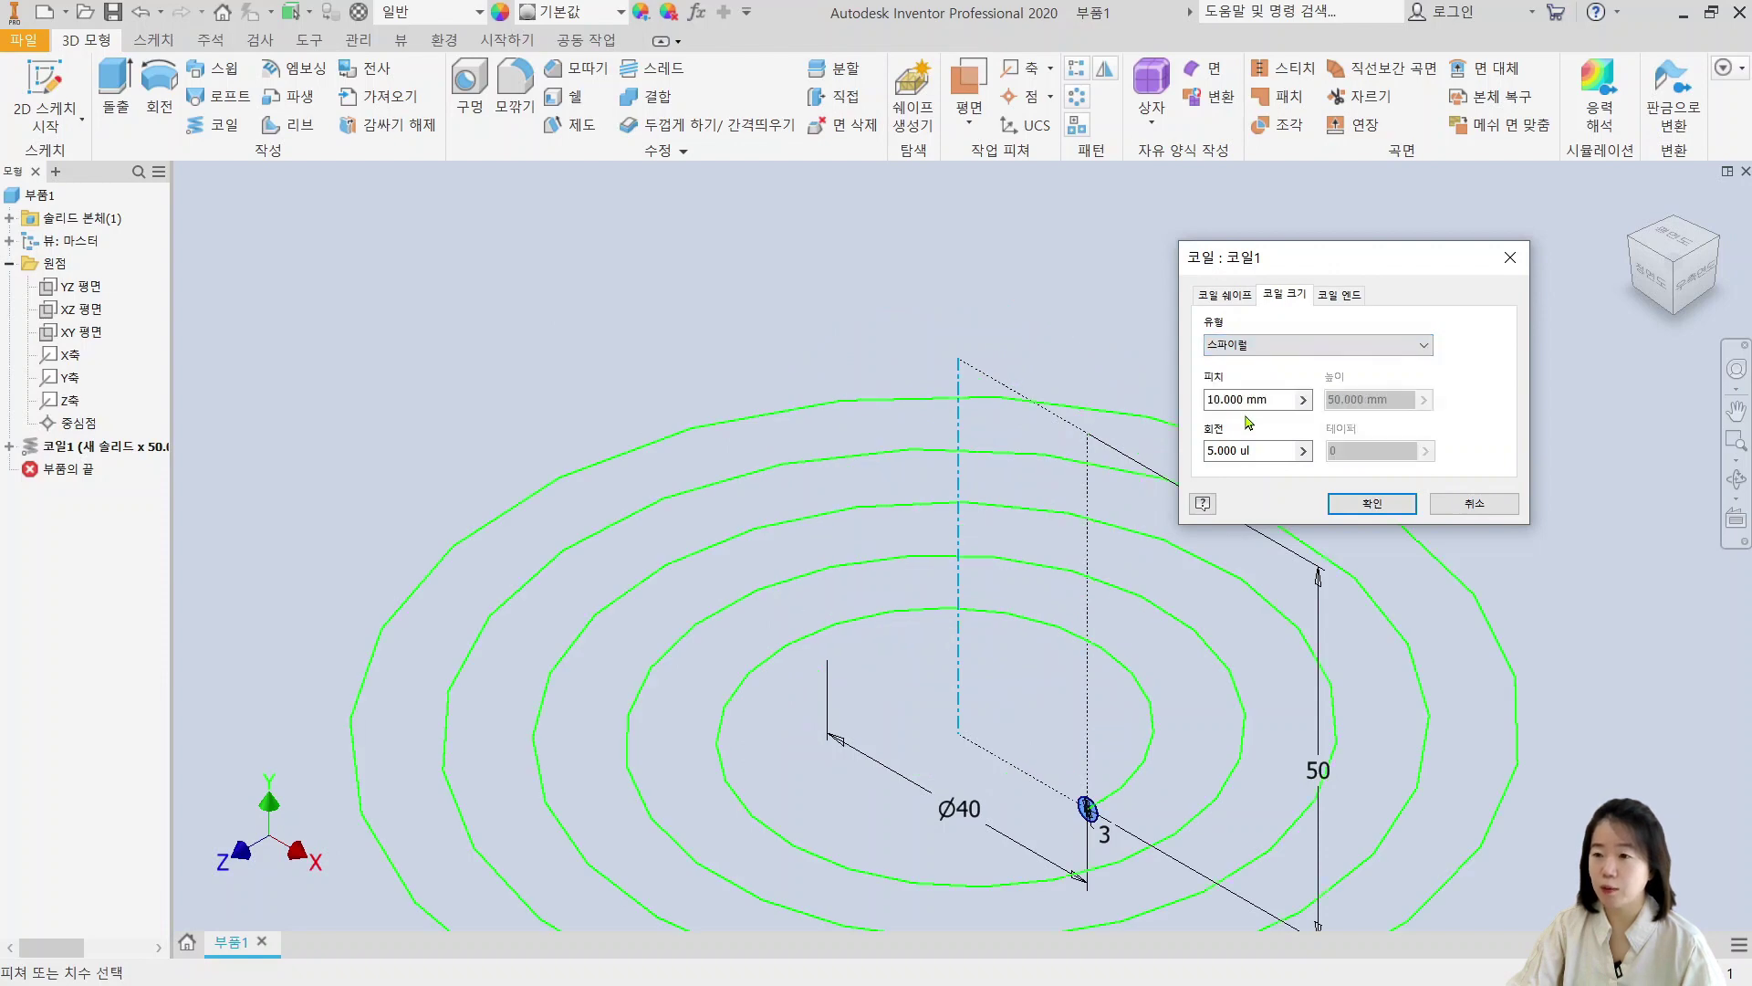
left_click(1386, 514)
scroll(1116, 723, "down", 3)
middle_click_drag(1114, 725, 1147, 621, "shift")
scroll(1139, 665, "down", 3)
scroll(1148, 657, "up", 3)
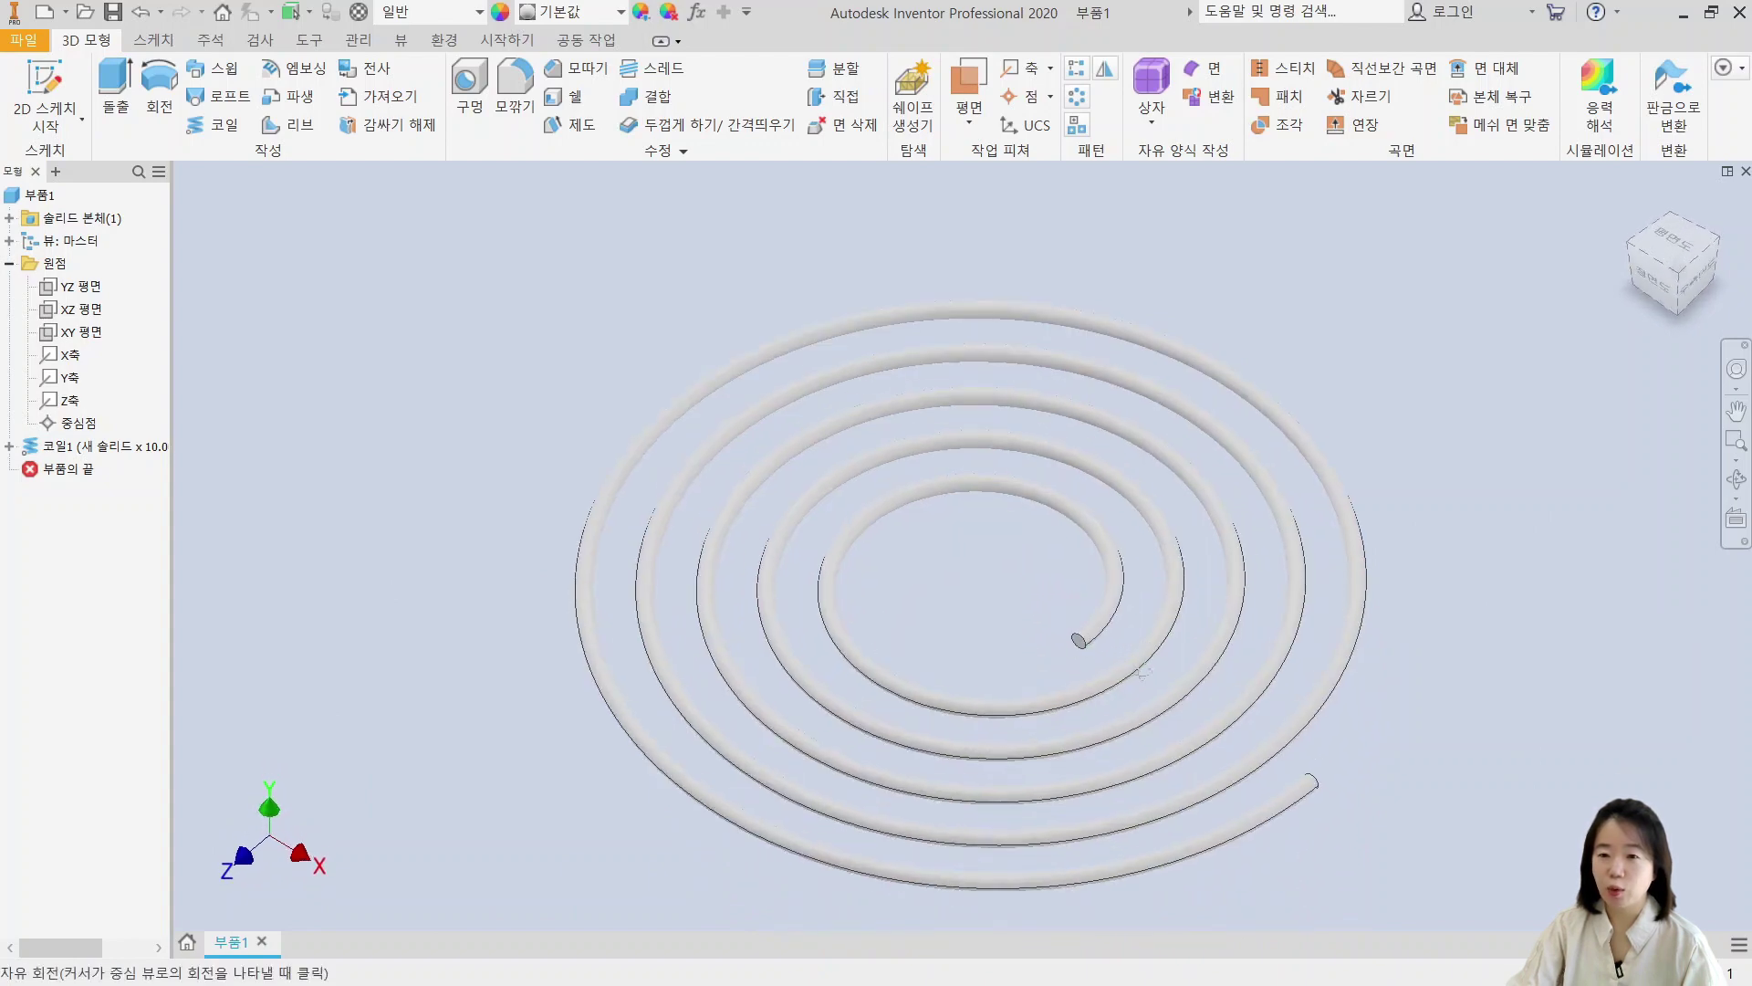
Step: Edit the coil feature to set its size type to revolution and height (회전 및 높이) and apply the edit
double_click(82, 446)
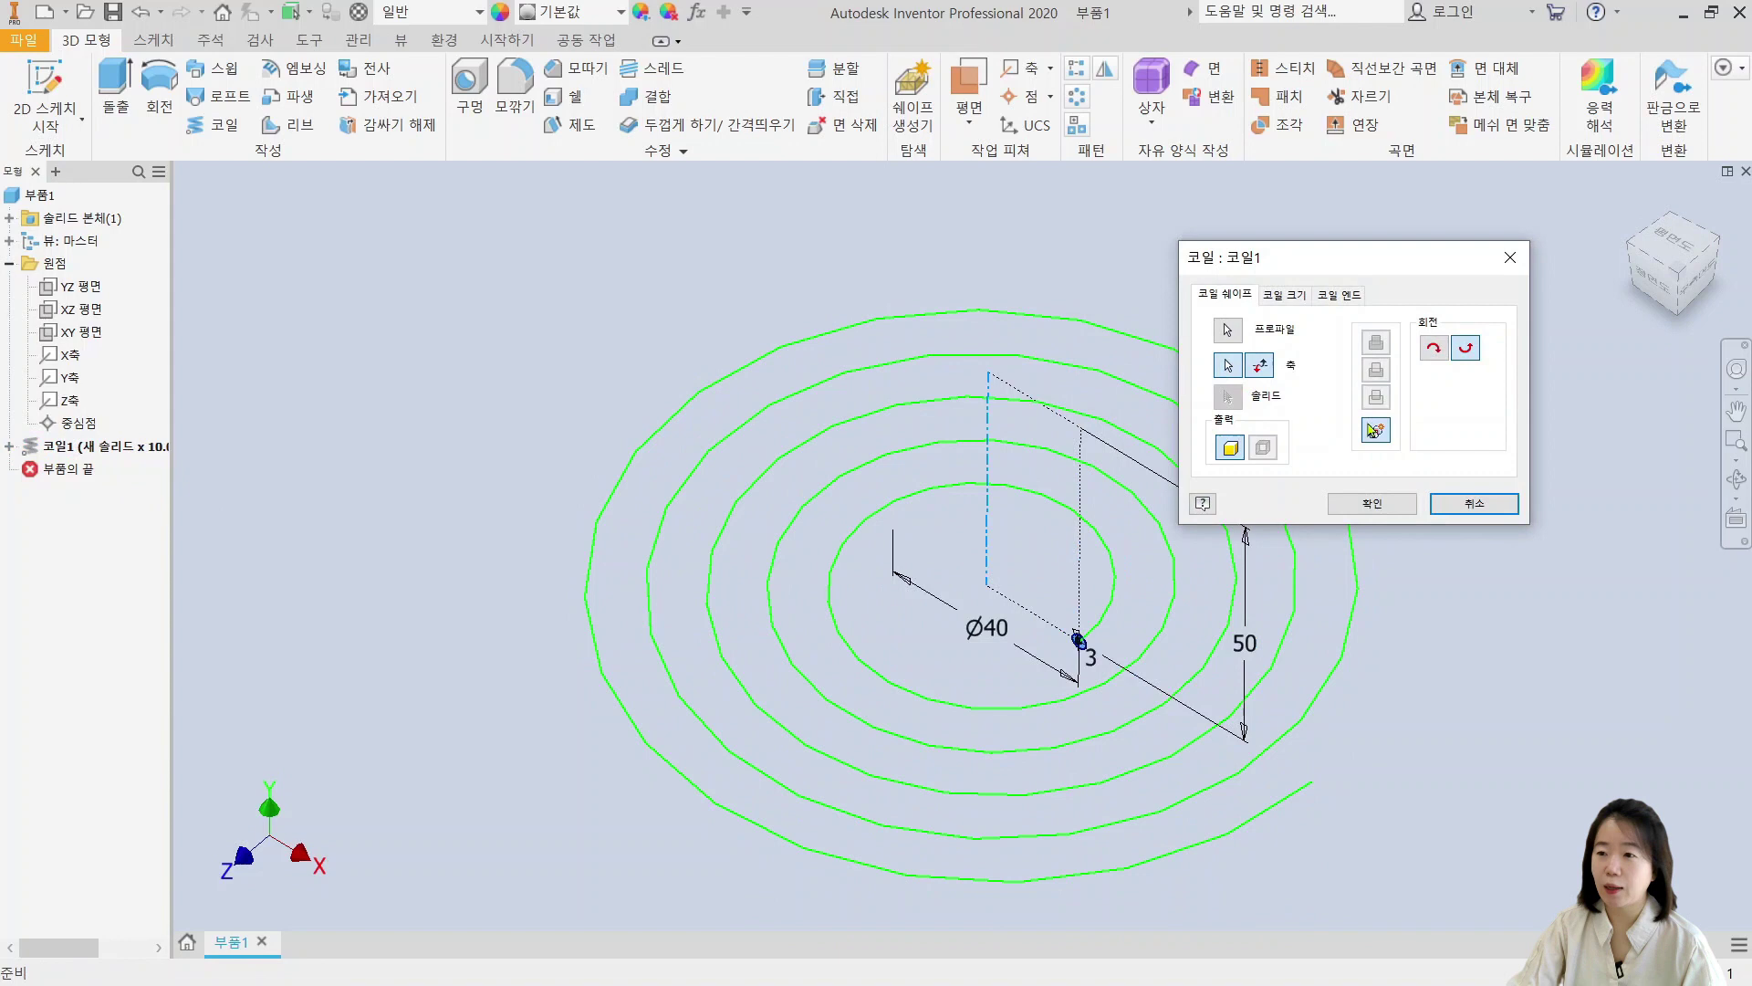
left_click(1289, 296)
left_click(1342, 344)
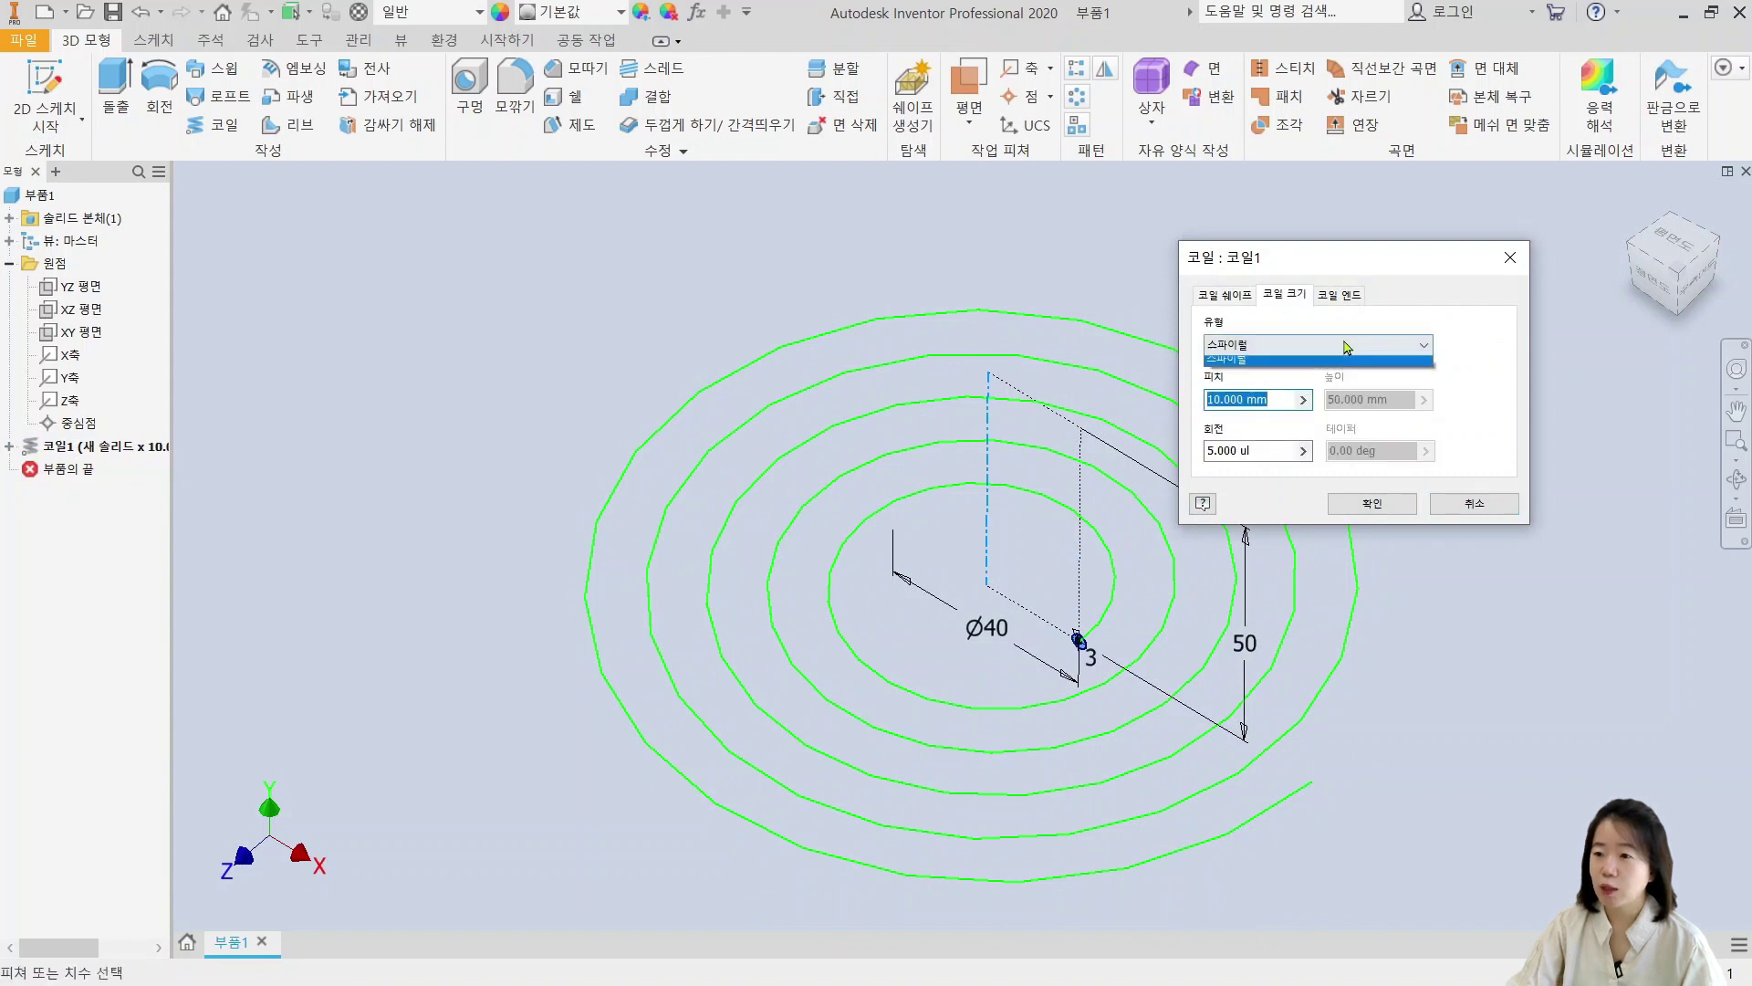
left_click(1264, 392)
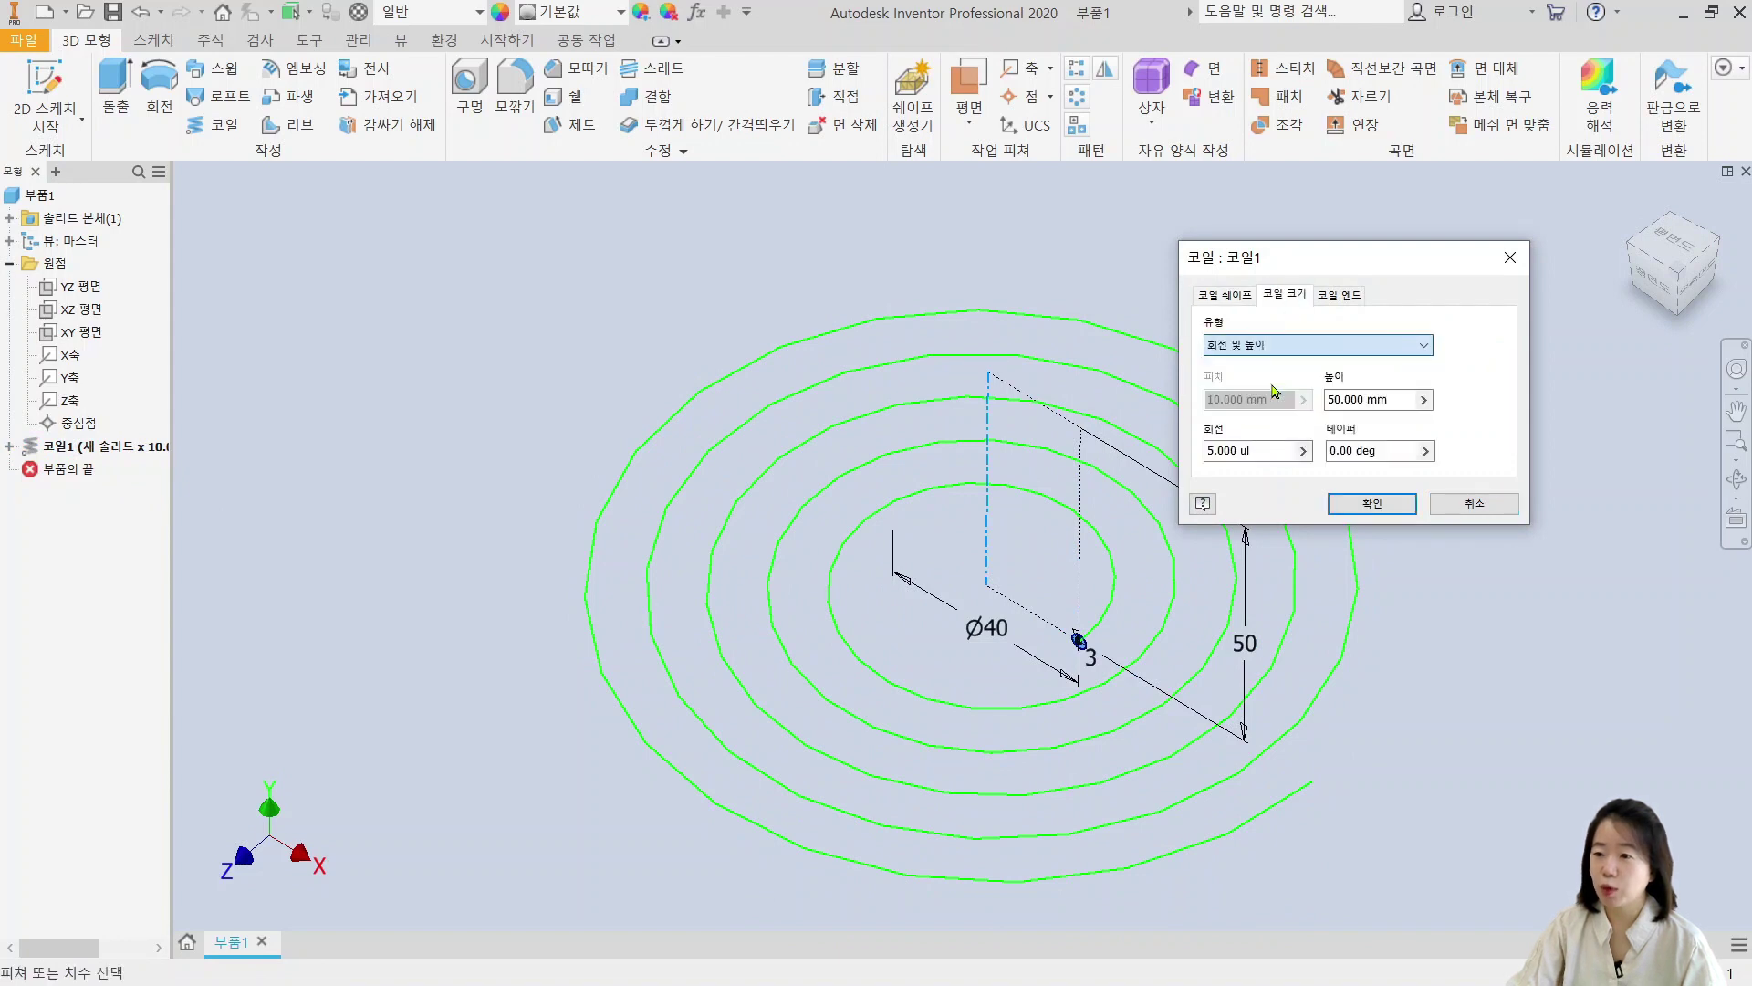
left_click(1372, 504)
Step: View the spring from the front and examine how the wire slopes from its lower end relative to a horizontal line
scroll(1130, 559, "down", 5)
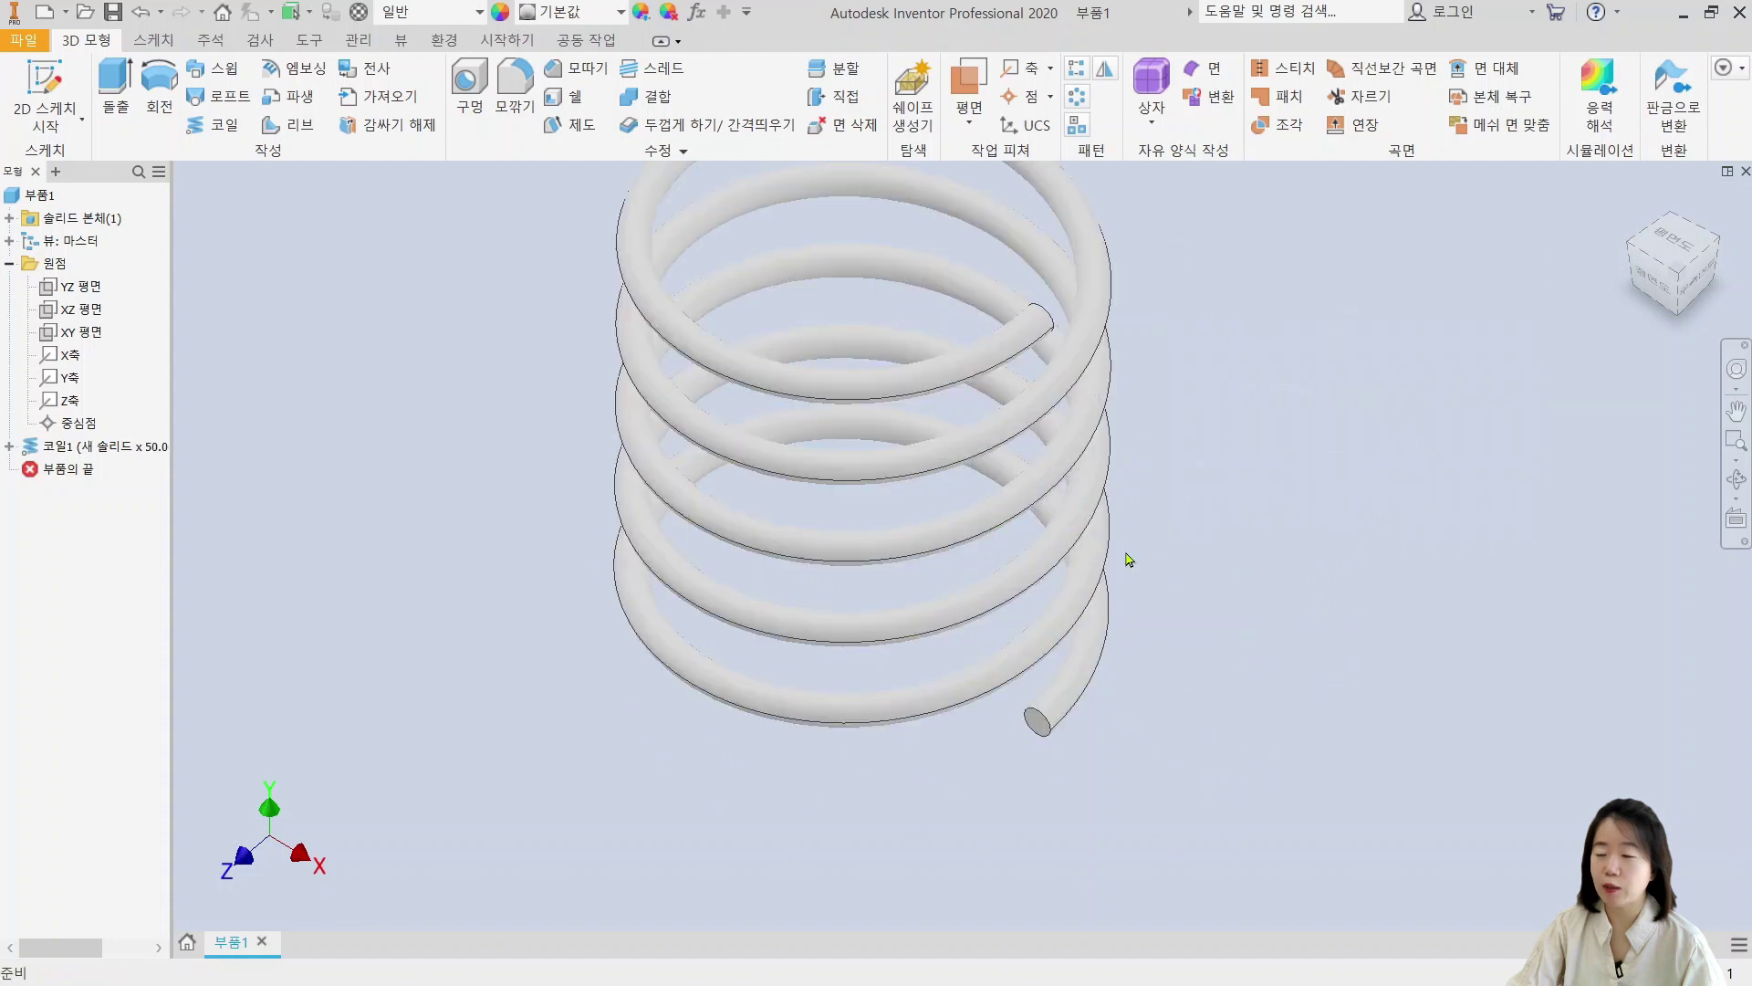
left_click(1650, 282)
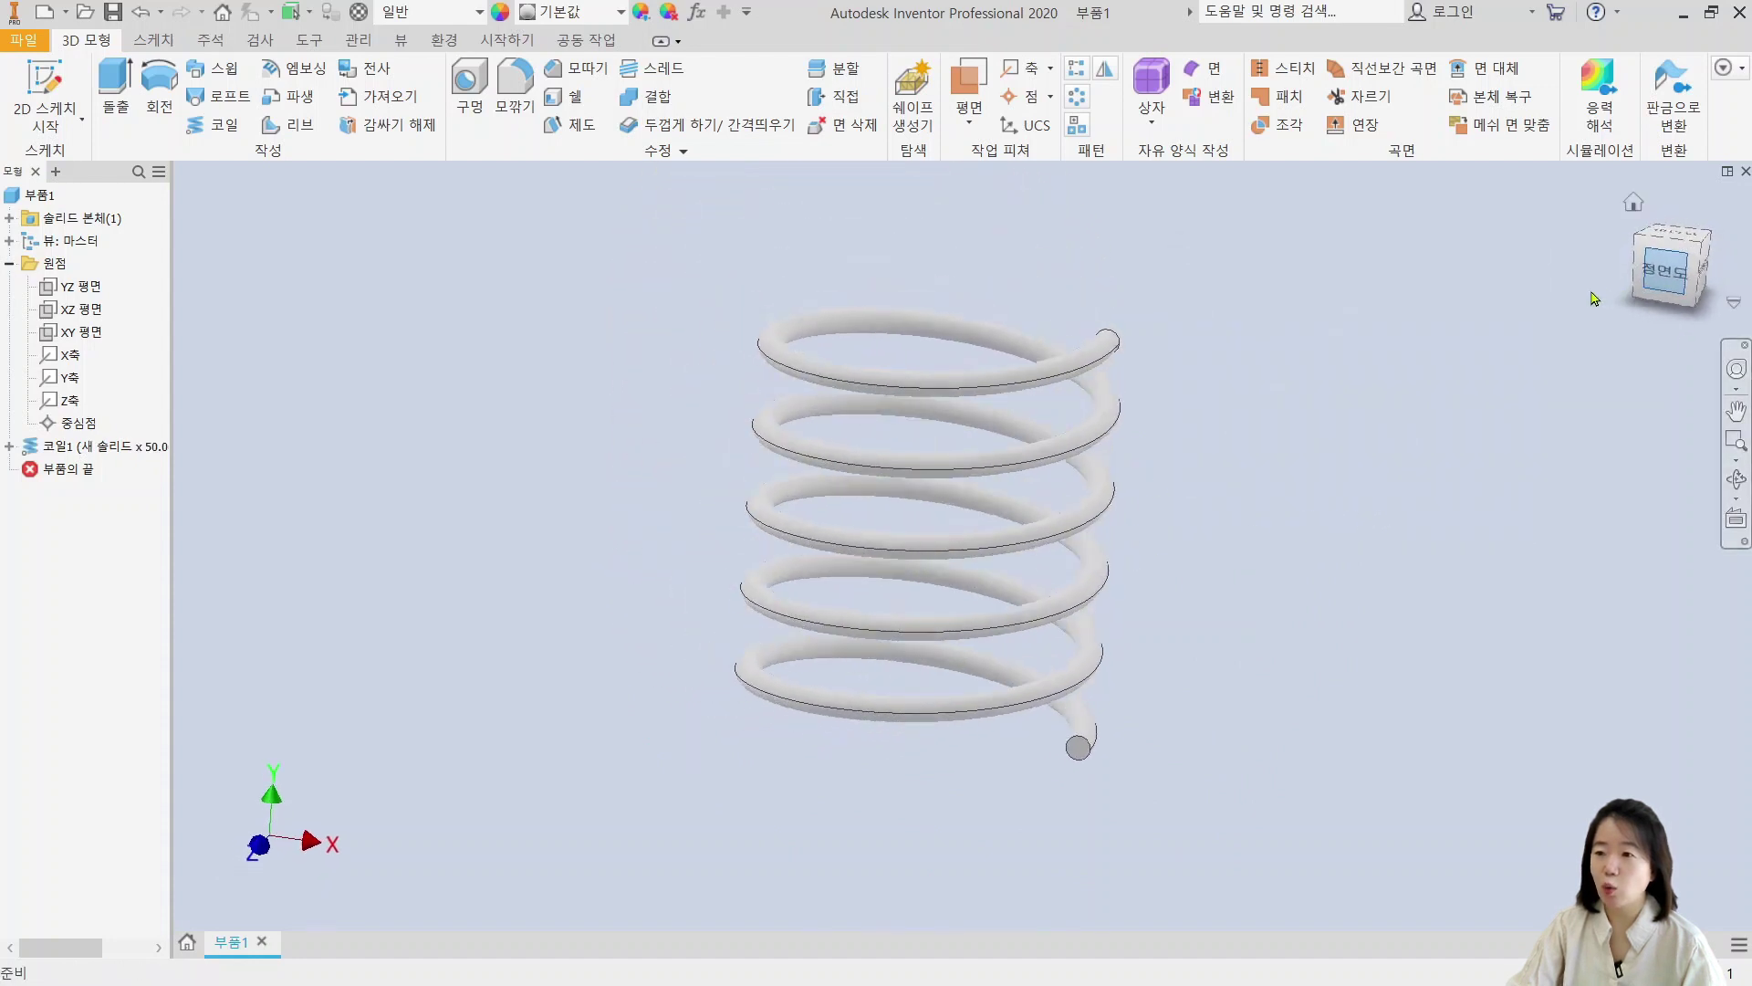
scroll(1105, 768, "down", 3)
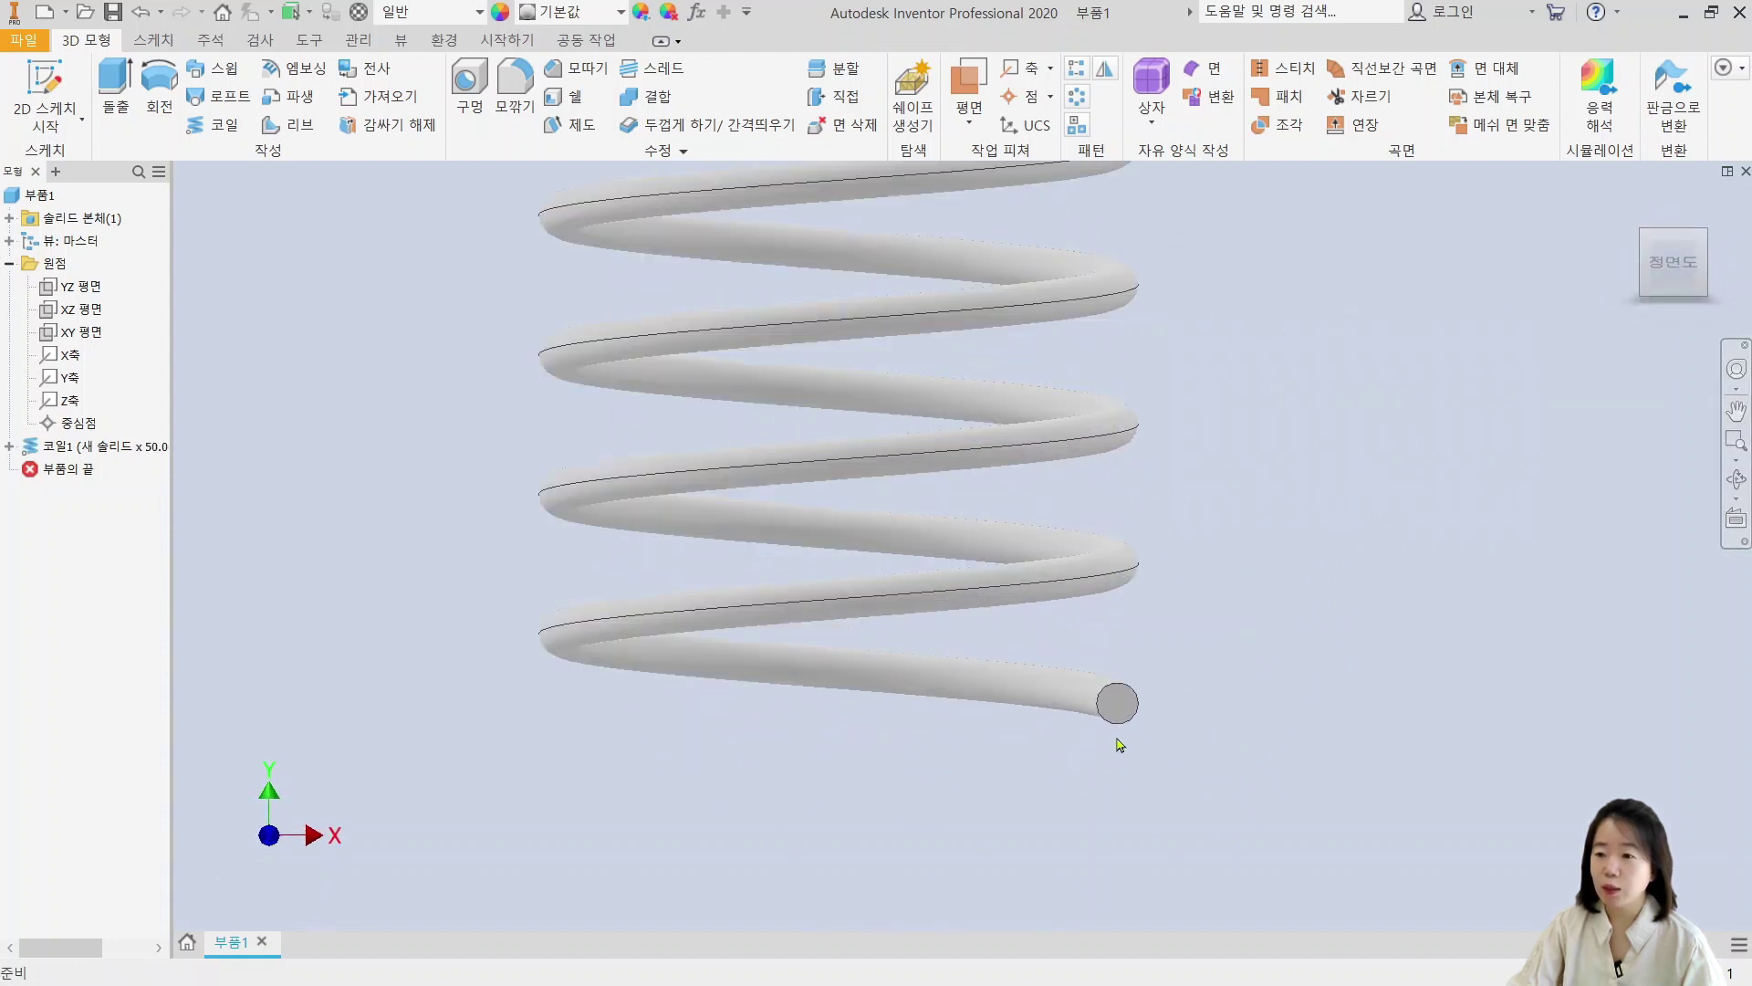
middle_click_drag(1145, 562, 1146, 523)
scroll(1121, 714, "down", 5)
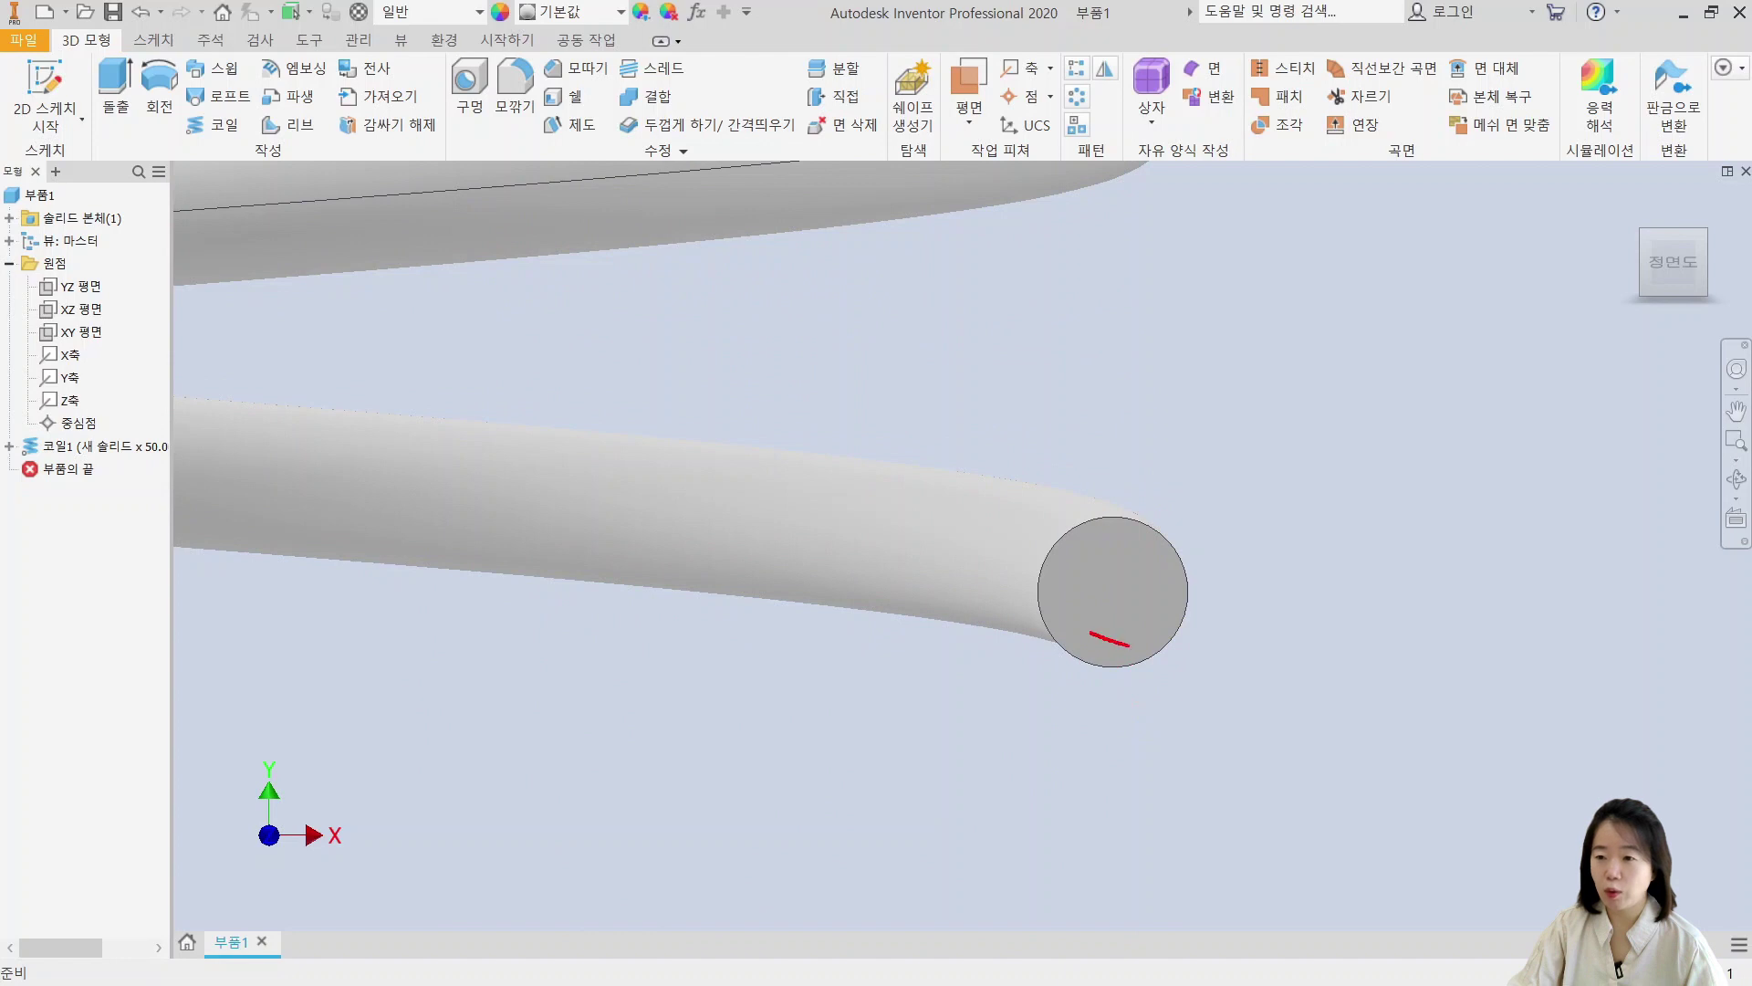
left_click_drag(1091, 632, 371, 474)
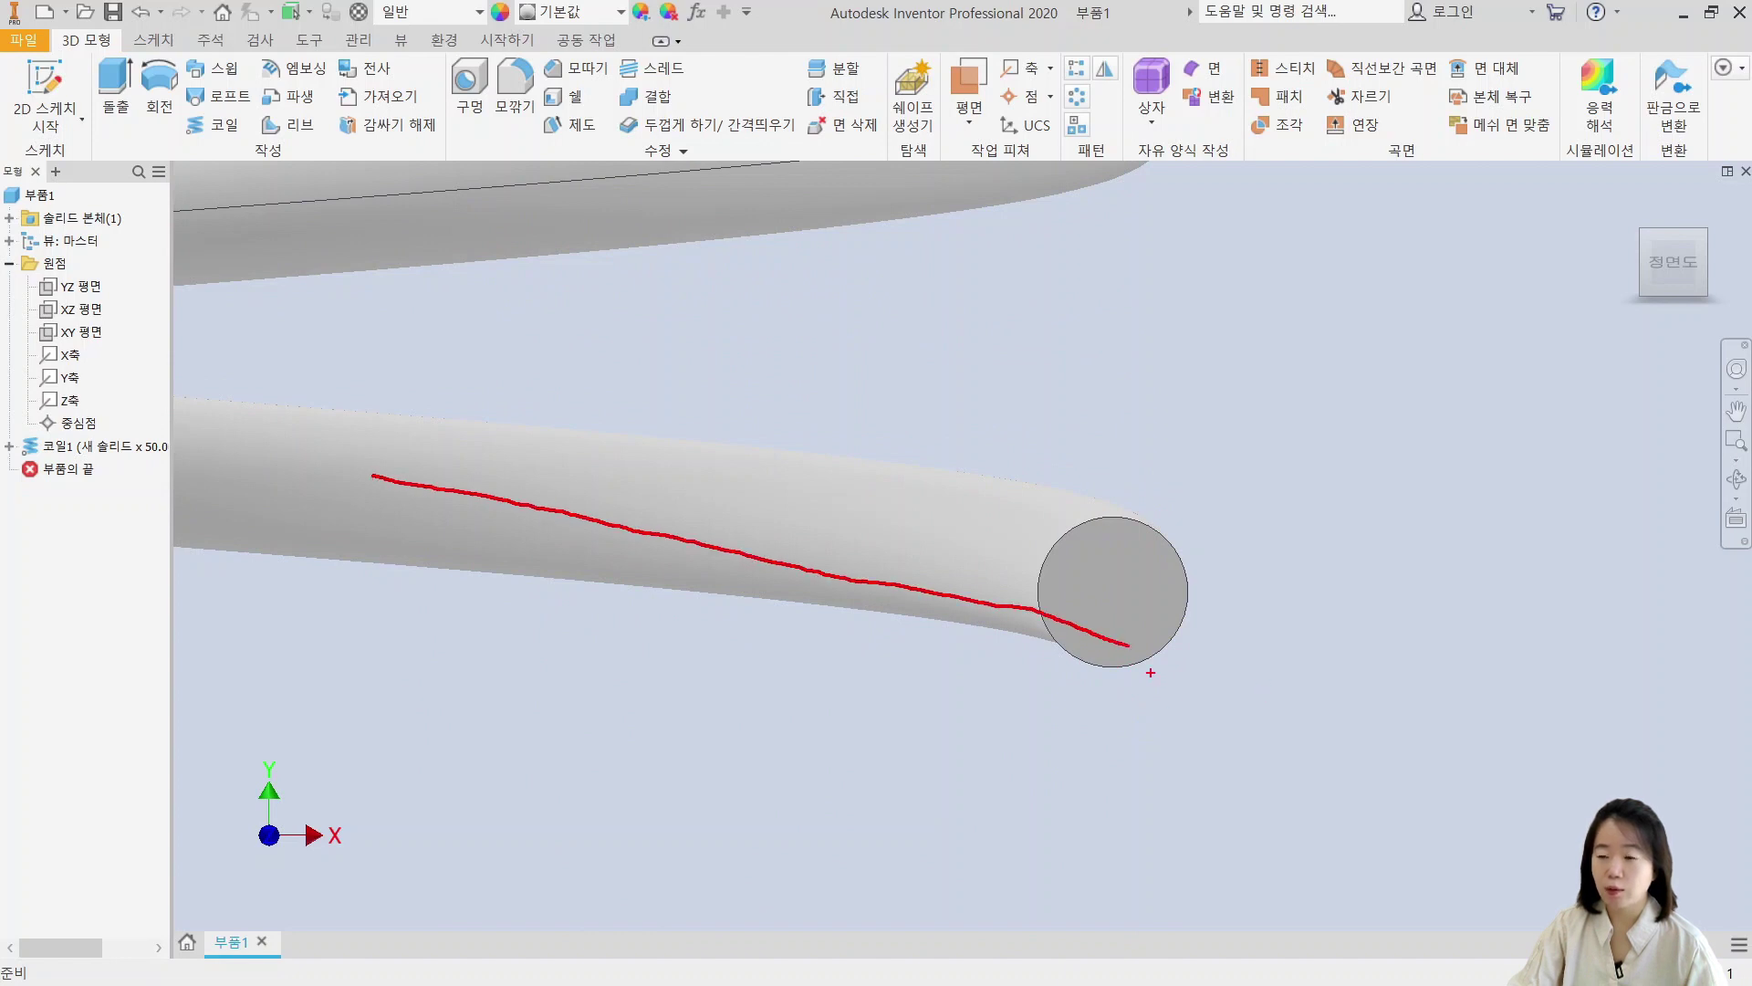
left_click_drag(1104, 655, 261, 654)
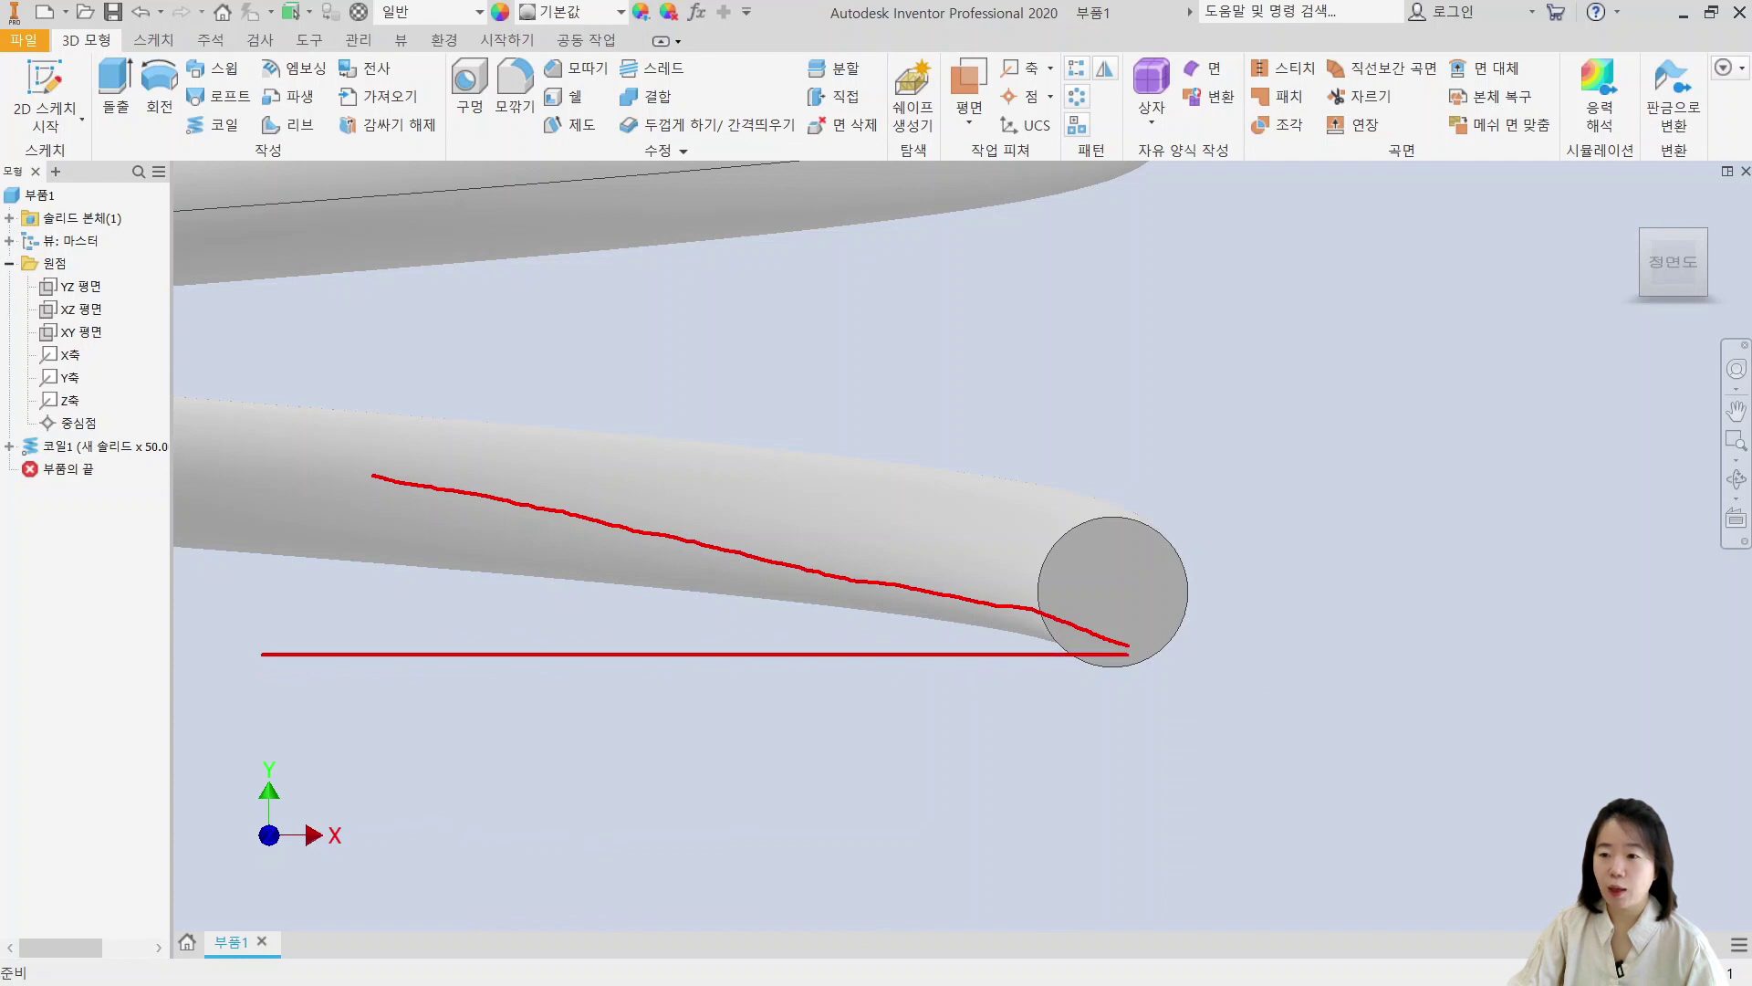
left_click_drag(1117, 666, 290, 675)
key("Escape")
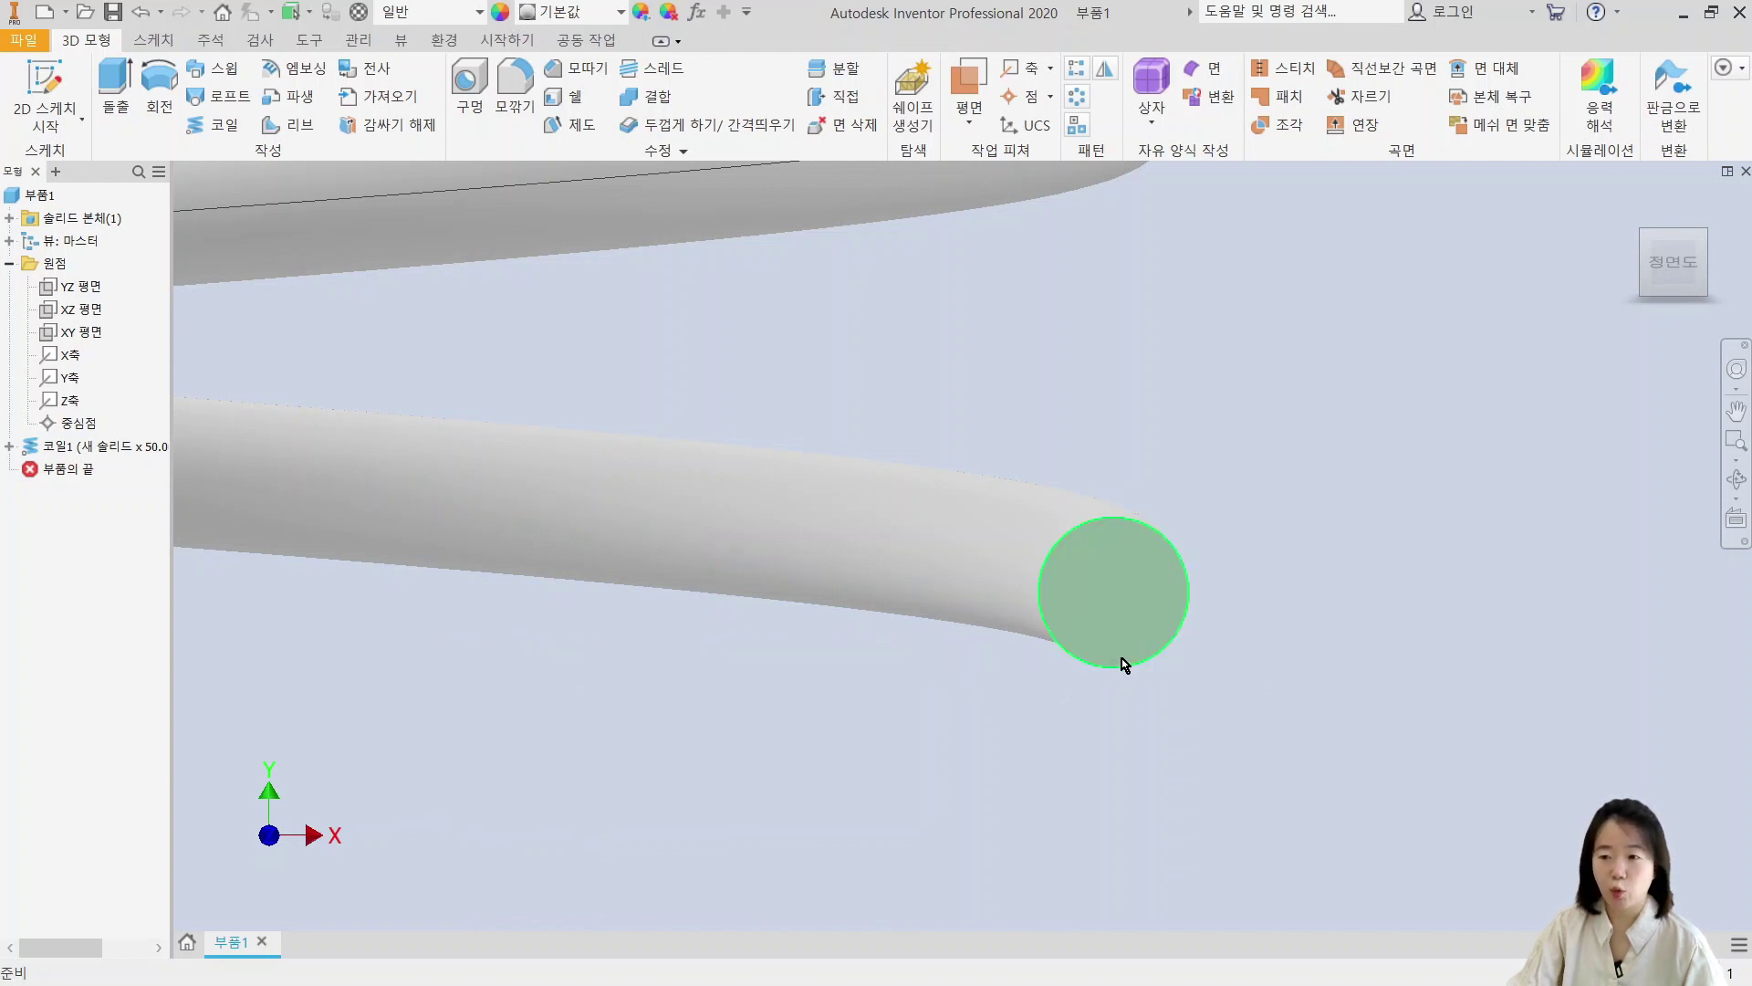
scroll(1116, 661, "down", 6)
middle_click_drag(1116, 660, 1088, 785)
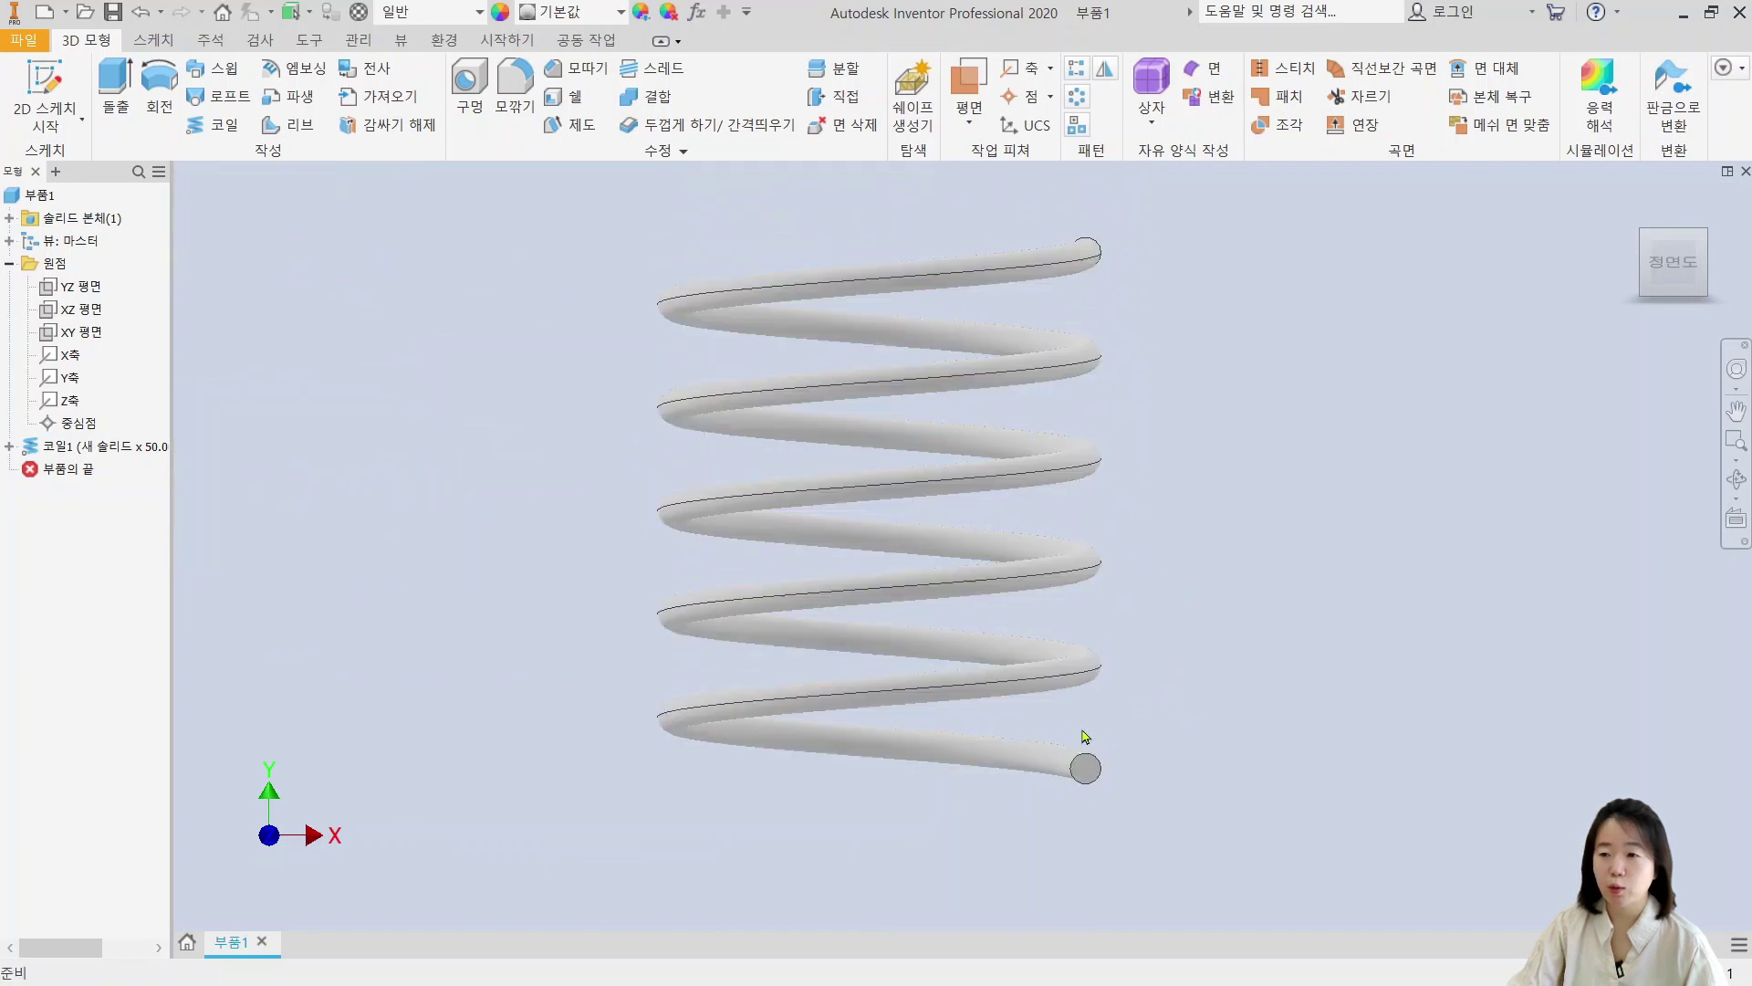
Step: Edit the coil feature's start end to flat (플랫), apply the edit and view the spring from the front
double_click(32, 448)
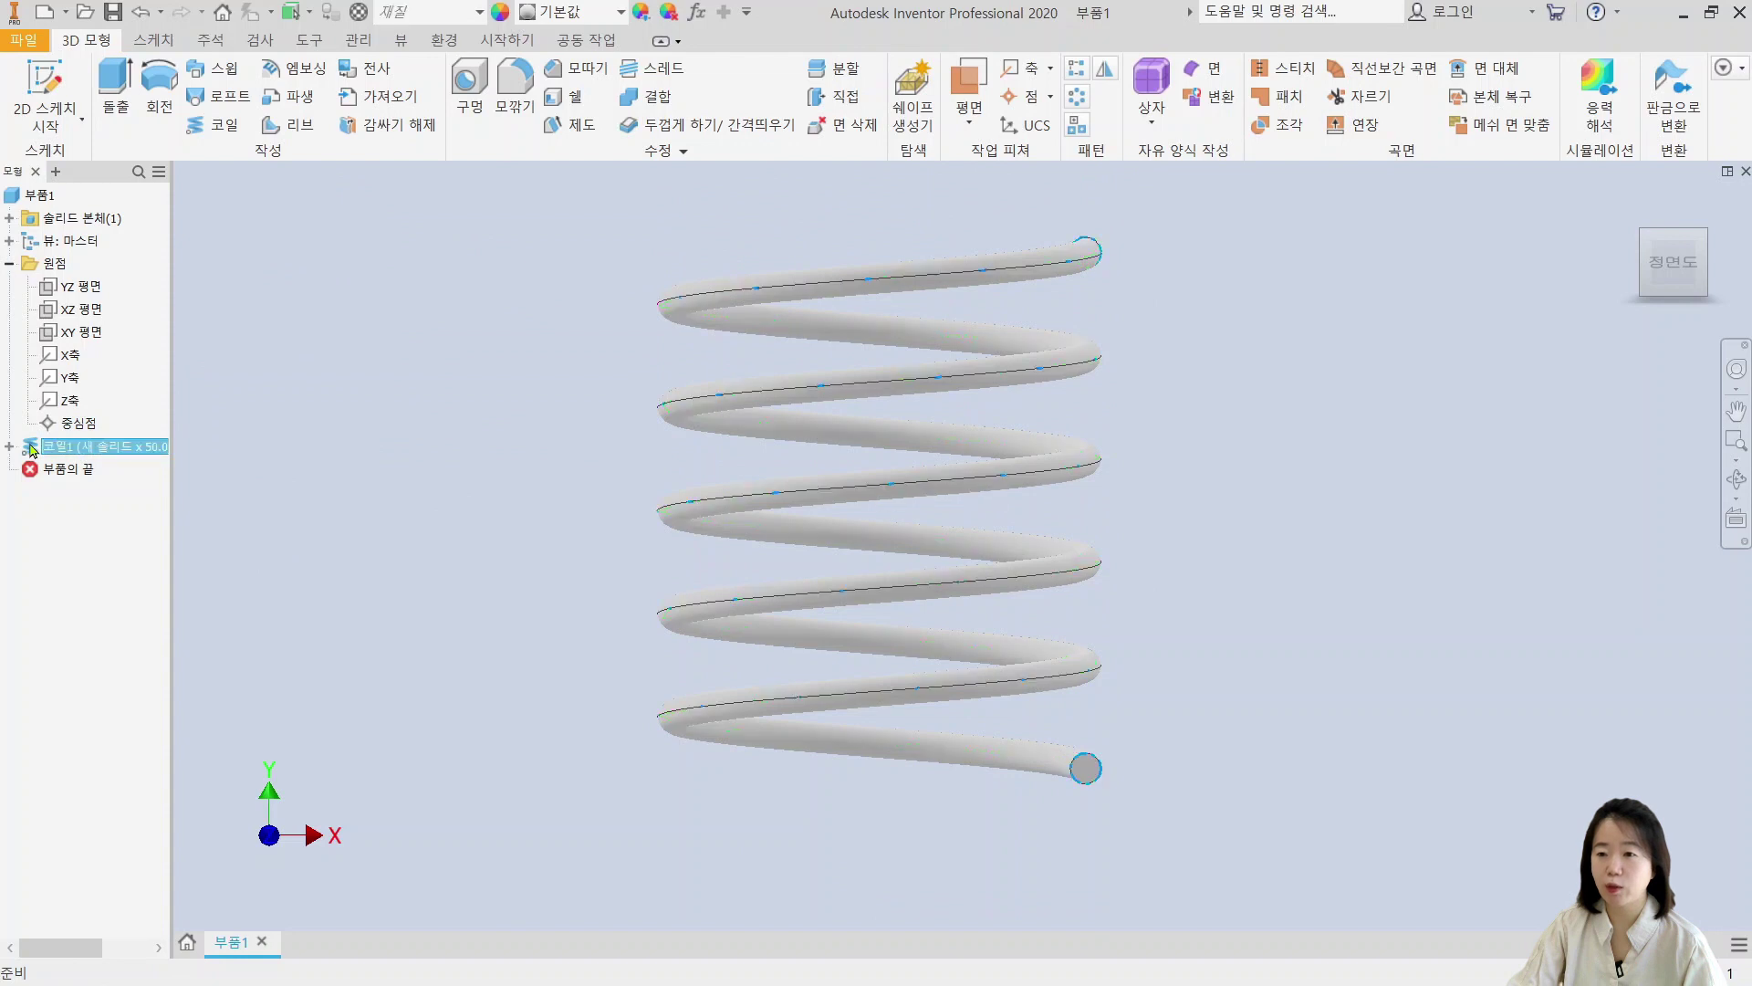
left_click(1298, 295)
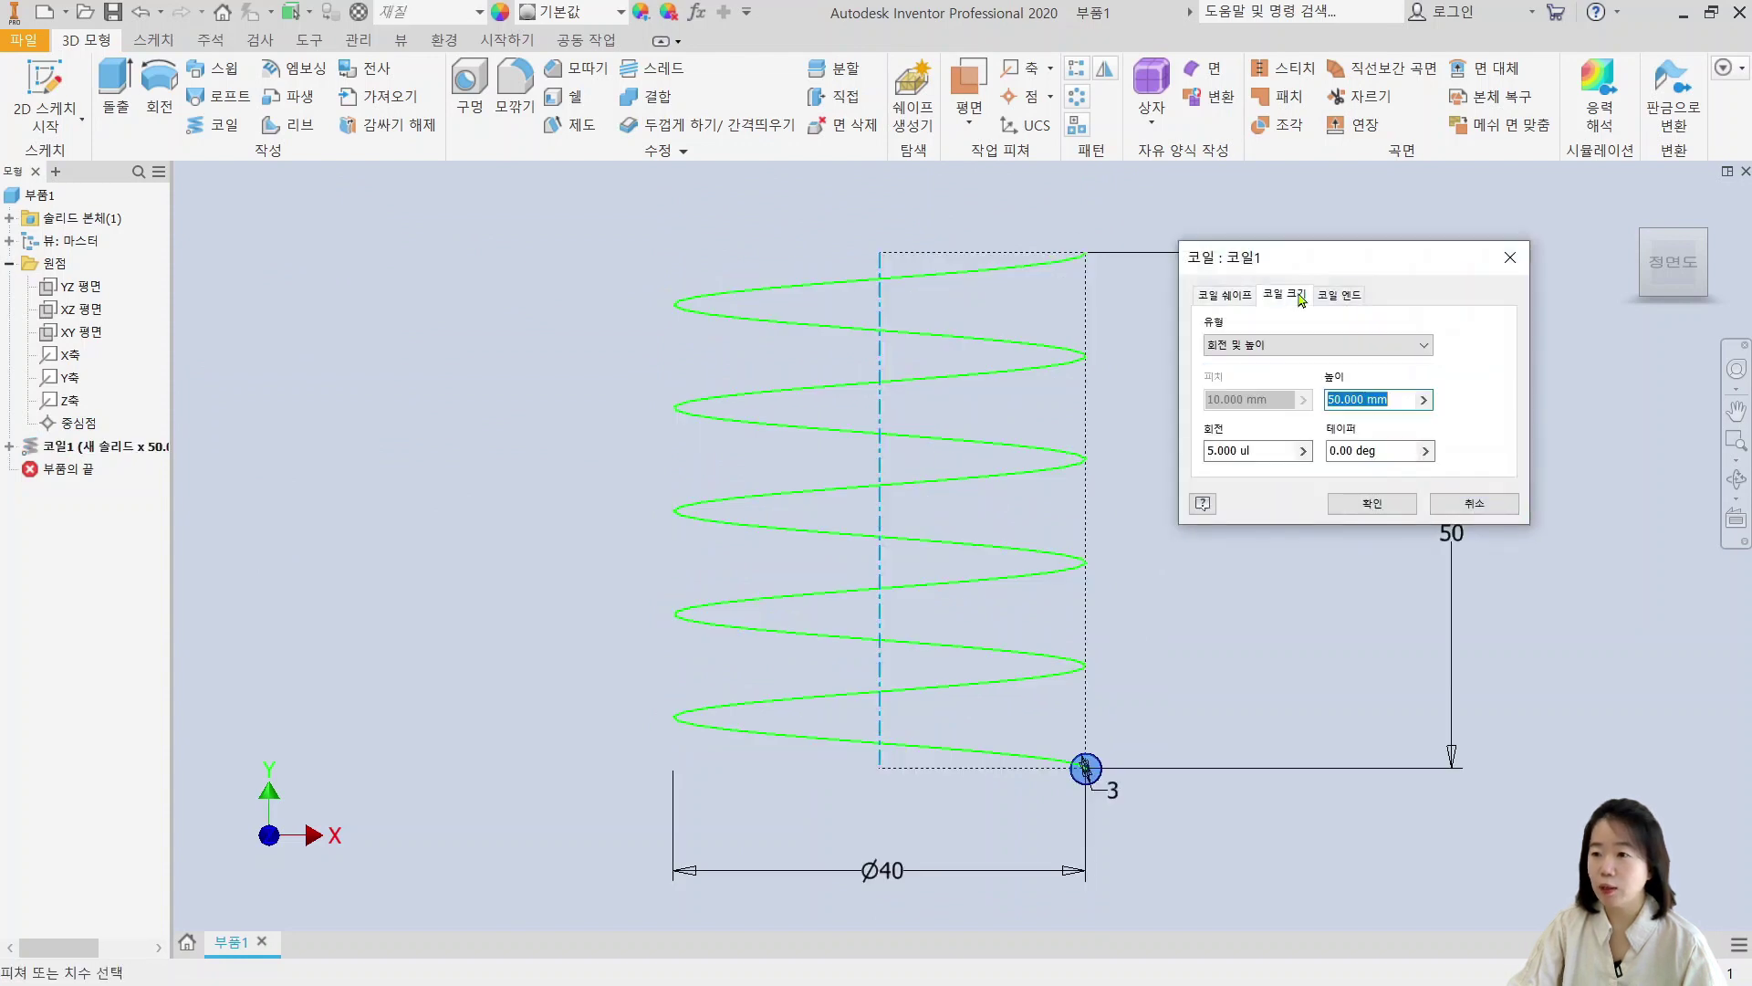
left_click(1351, 296)
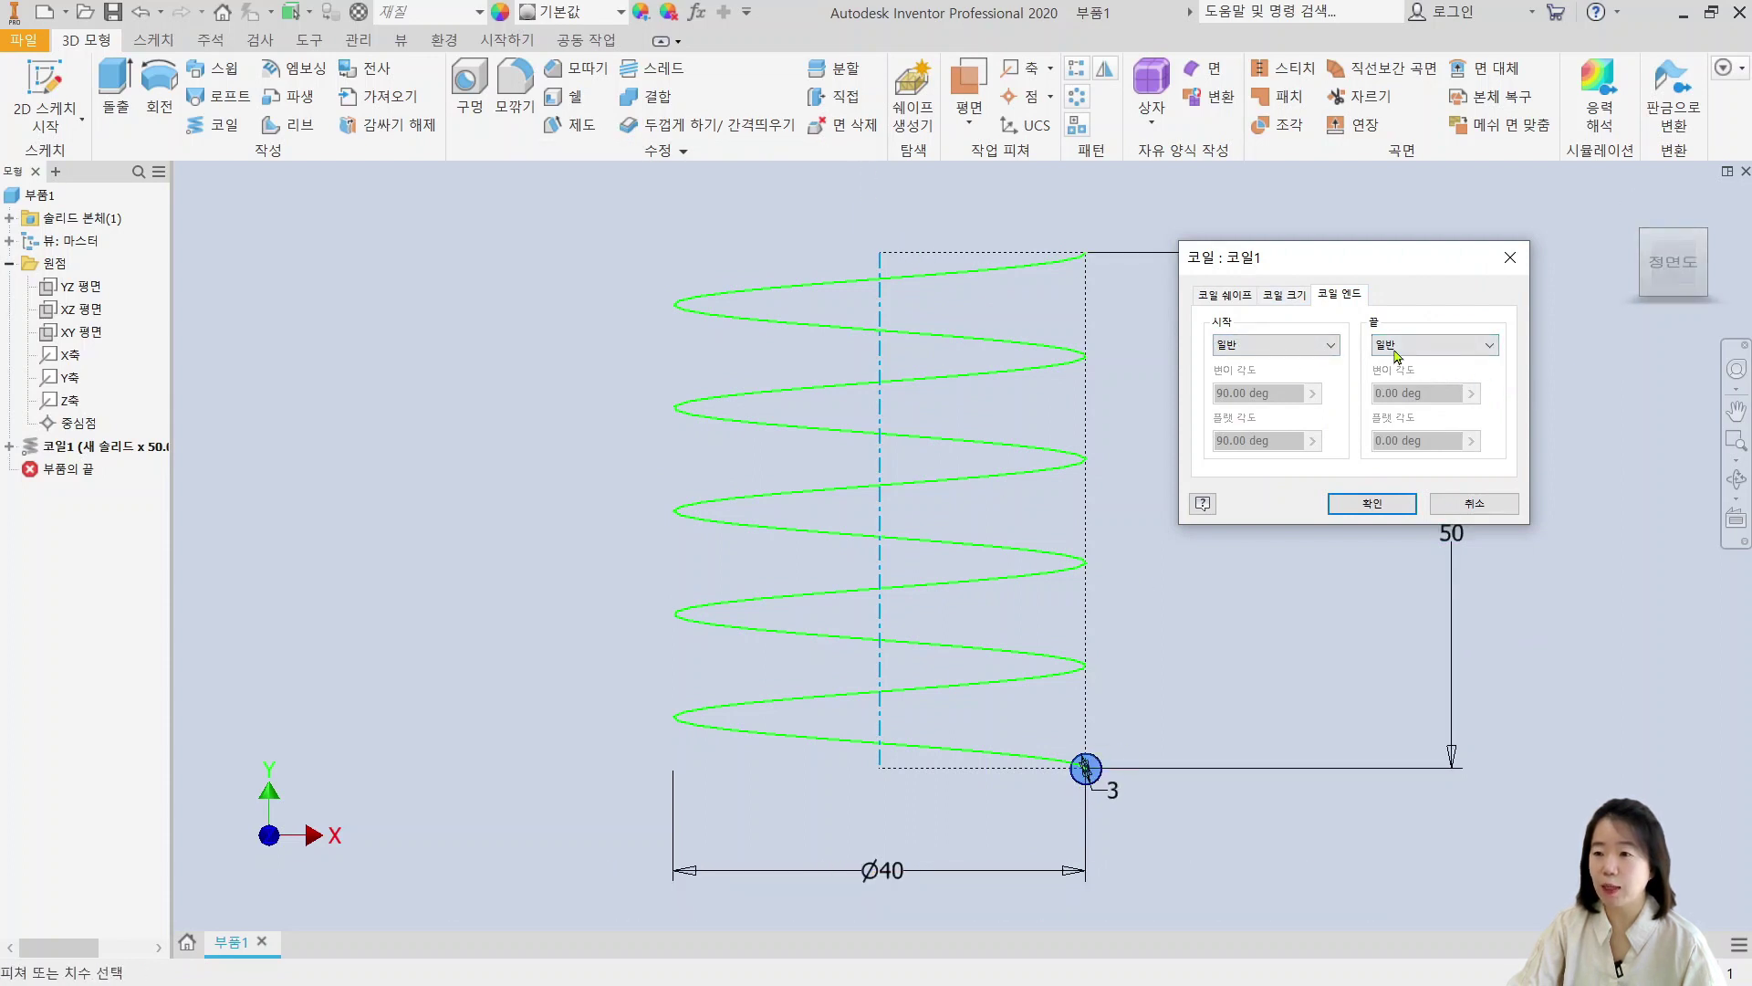
left_click(1289, 346)
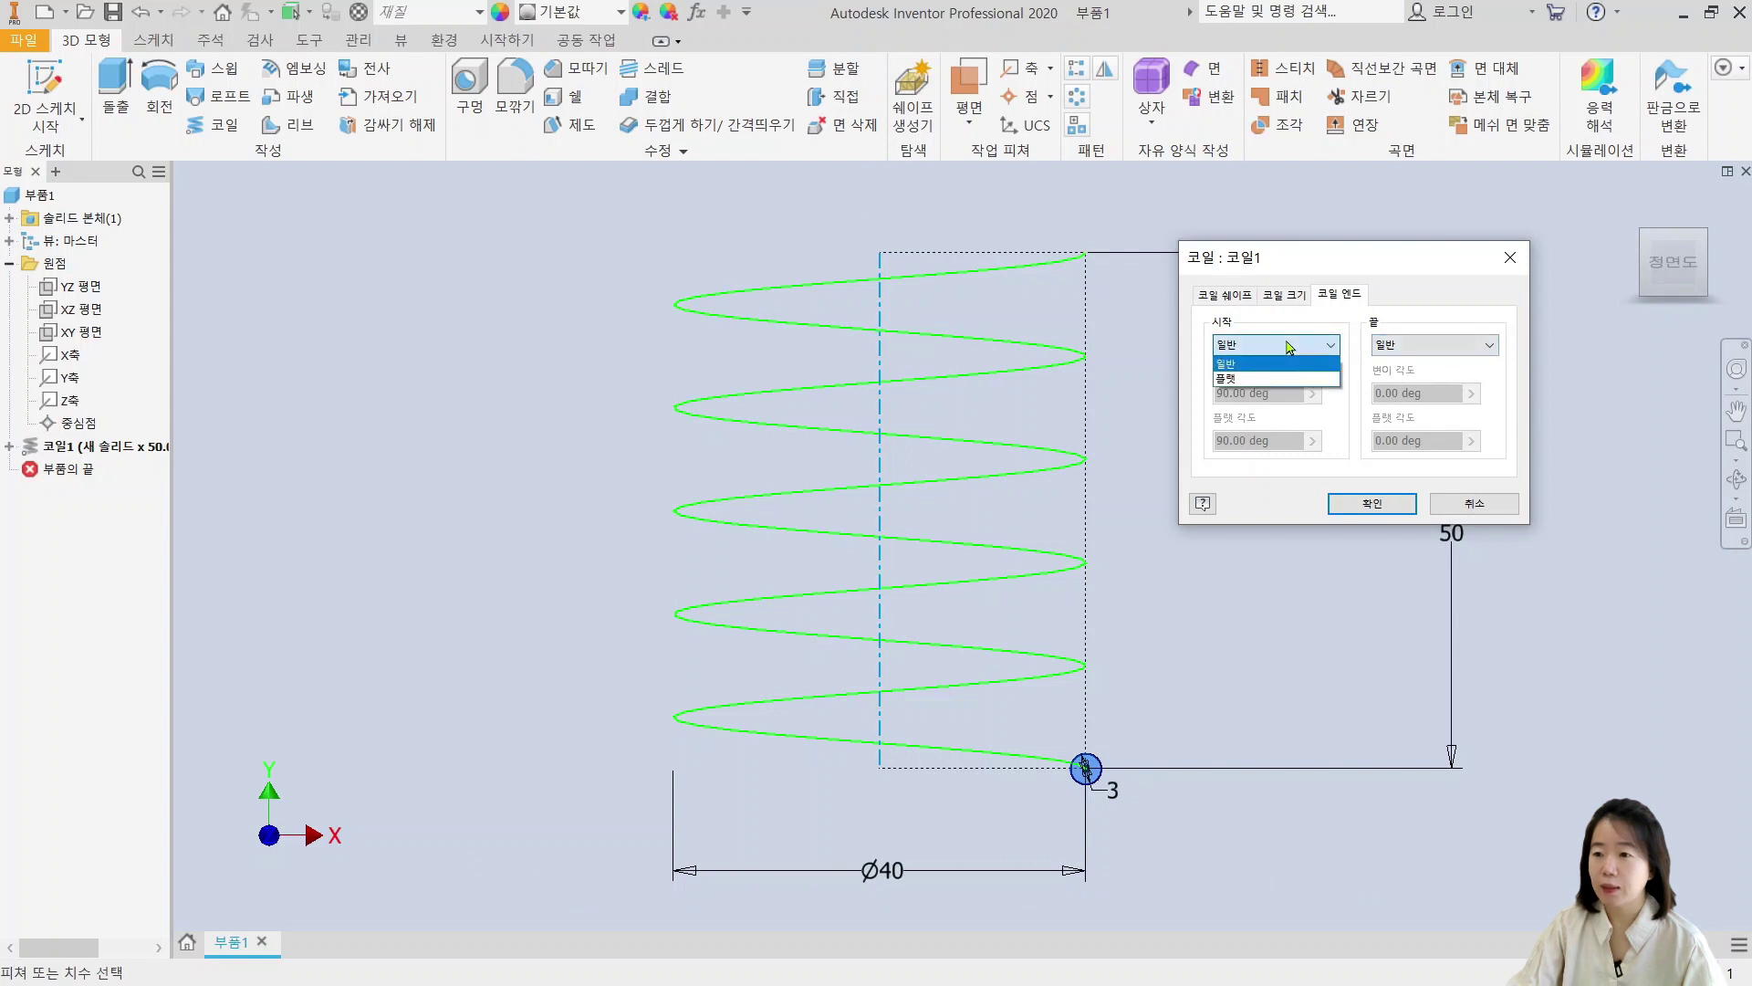
left_click(1246, 378)
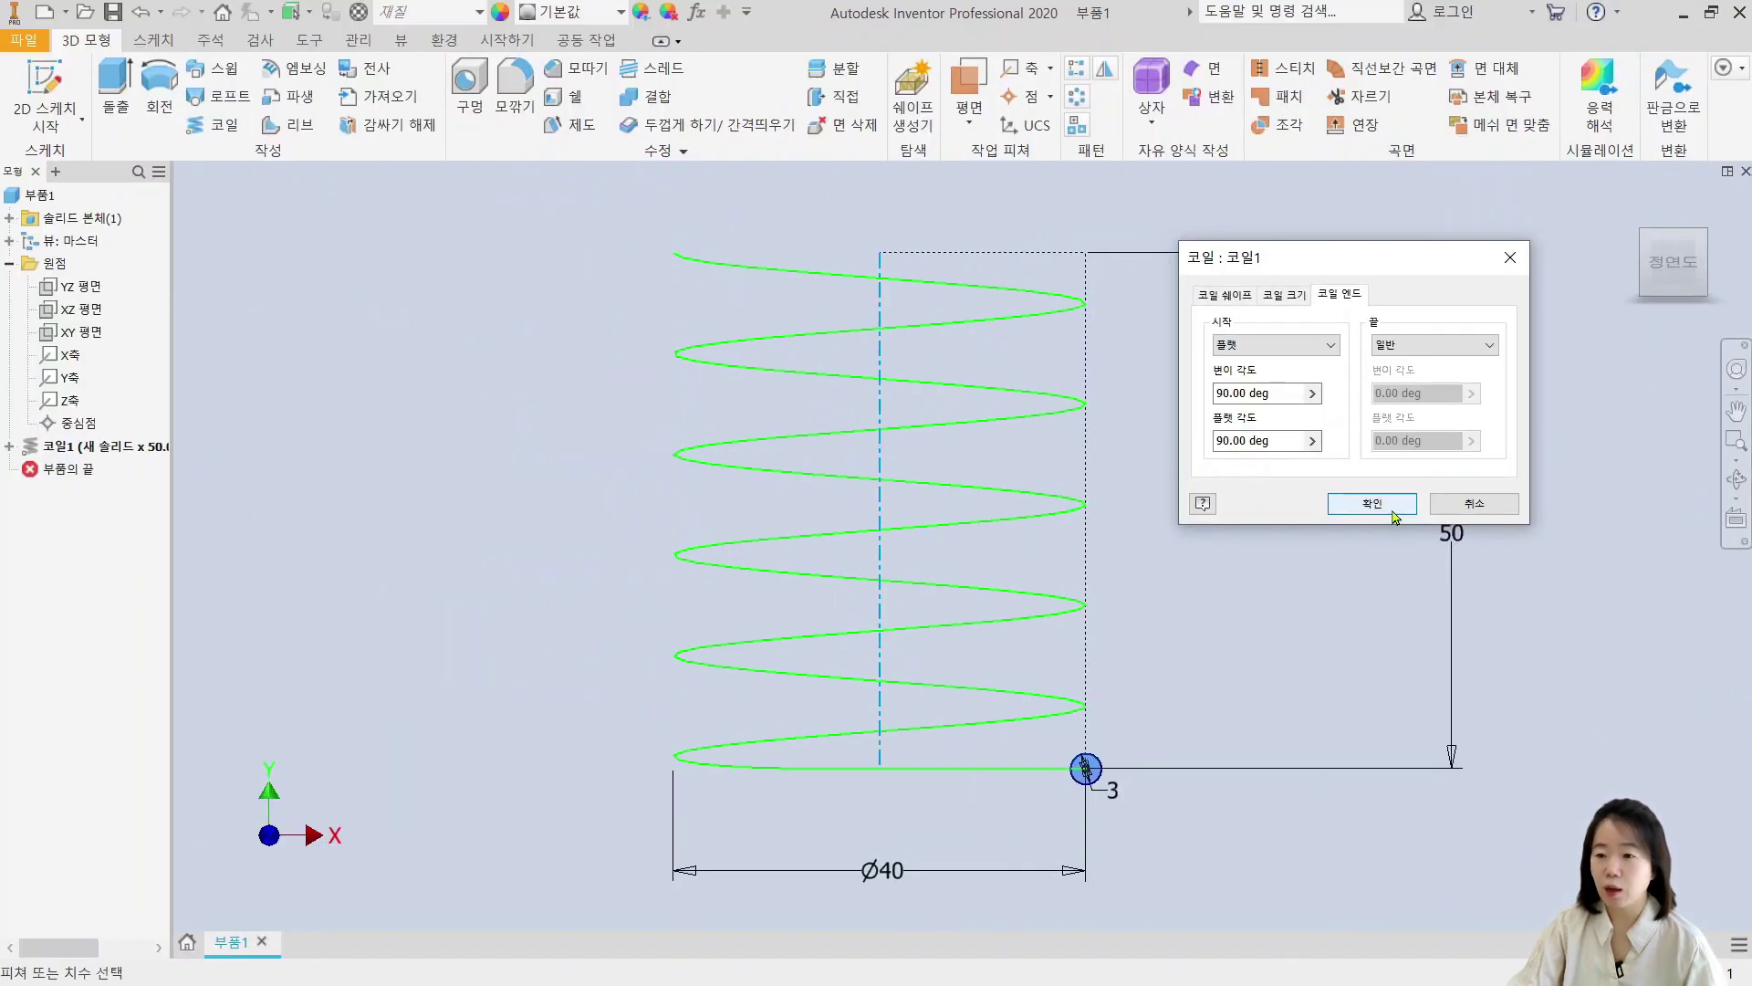
left_click(1372, 503)
middle_click_drag(1165, 774, 1648, 304, "shift")
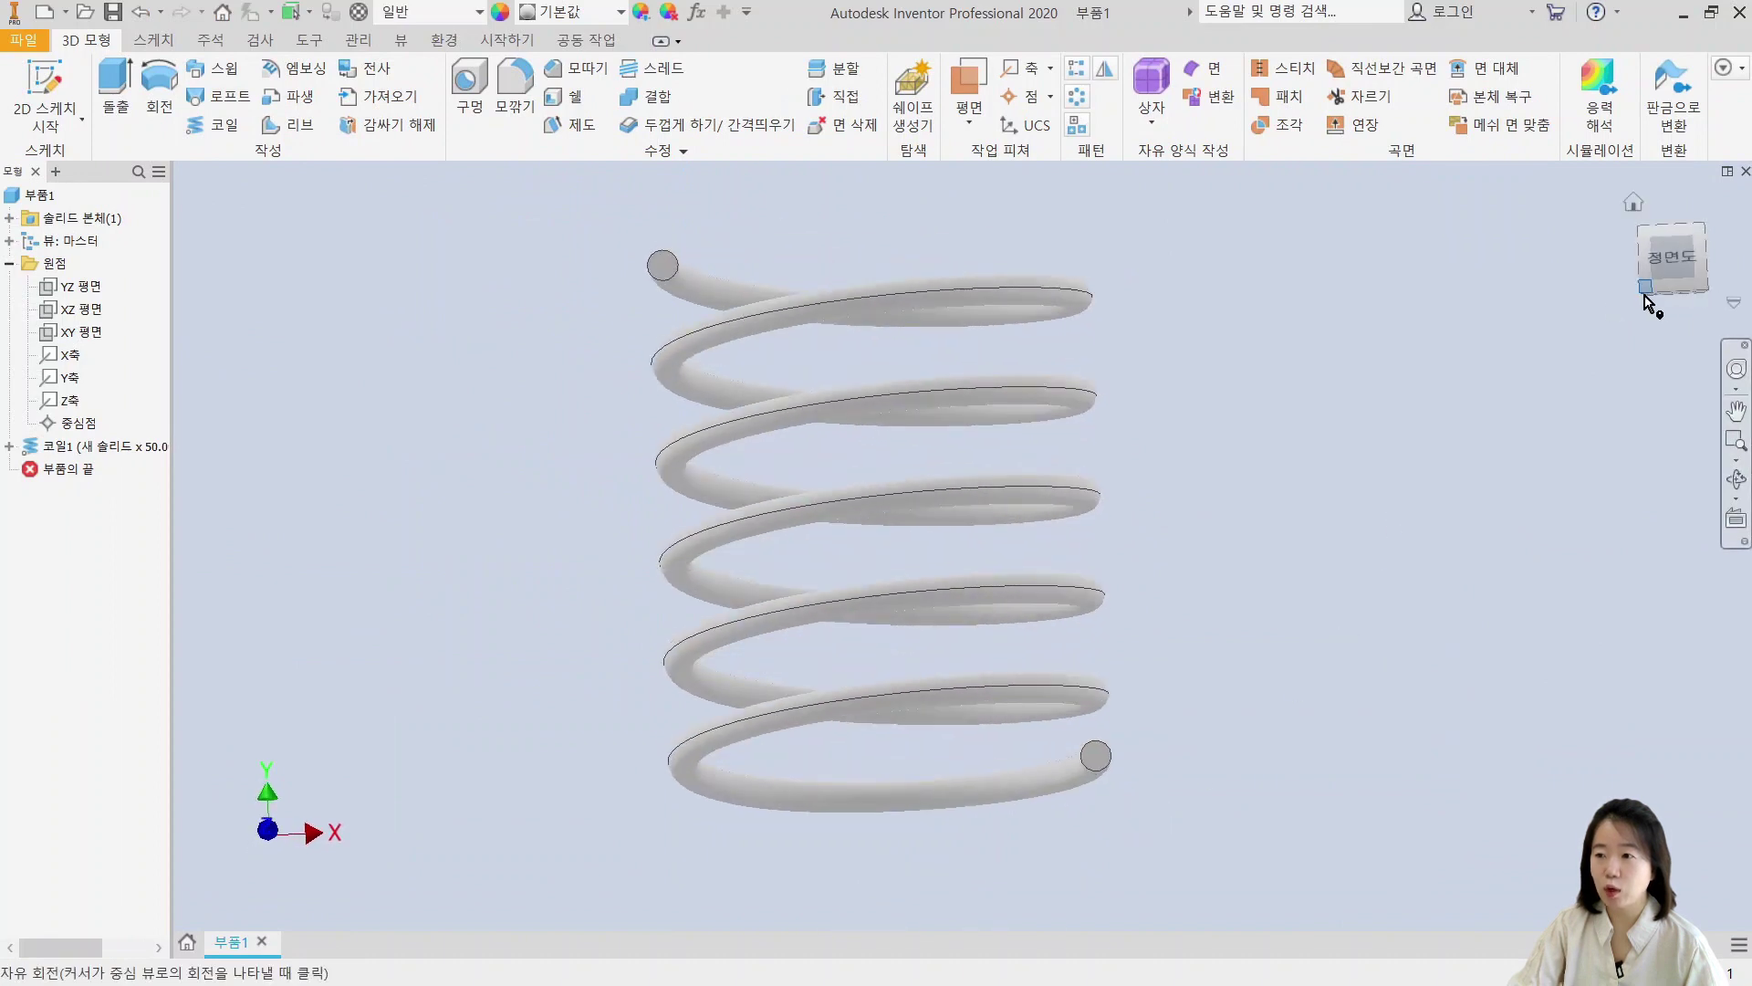
left_click(1663, 272)
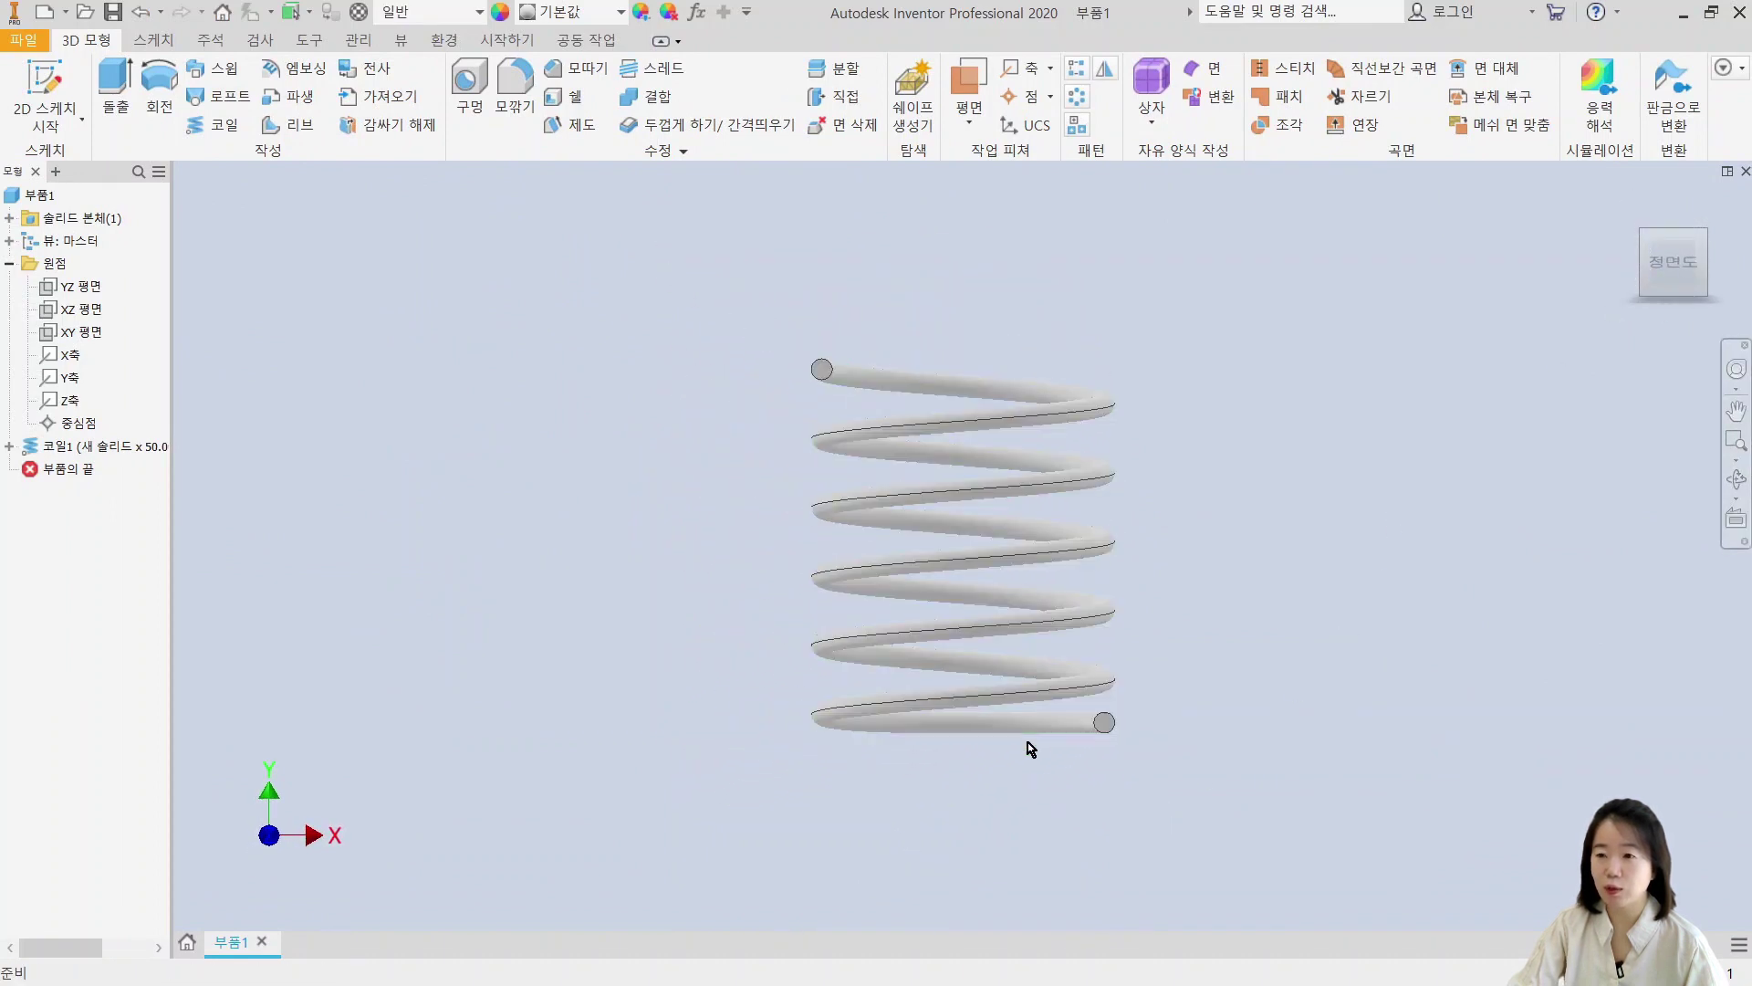
Step: Set the coil's finishing end to flat (플랫) with a 90-degree transition angle and a 90-degree flat angle, apply the edit and inspect the spring
double_click(31, 449)
left_click(1341, 296)
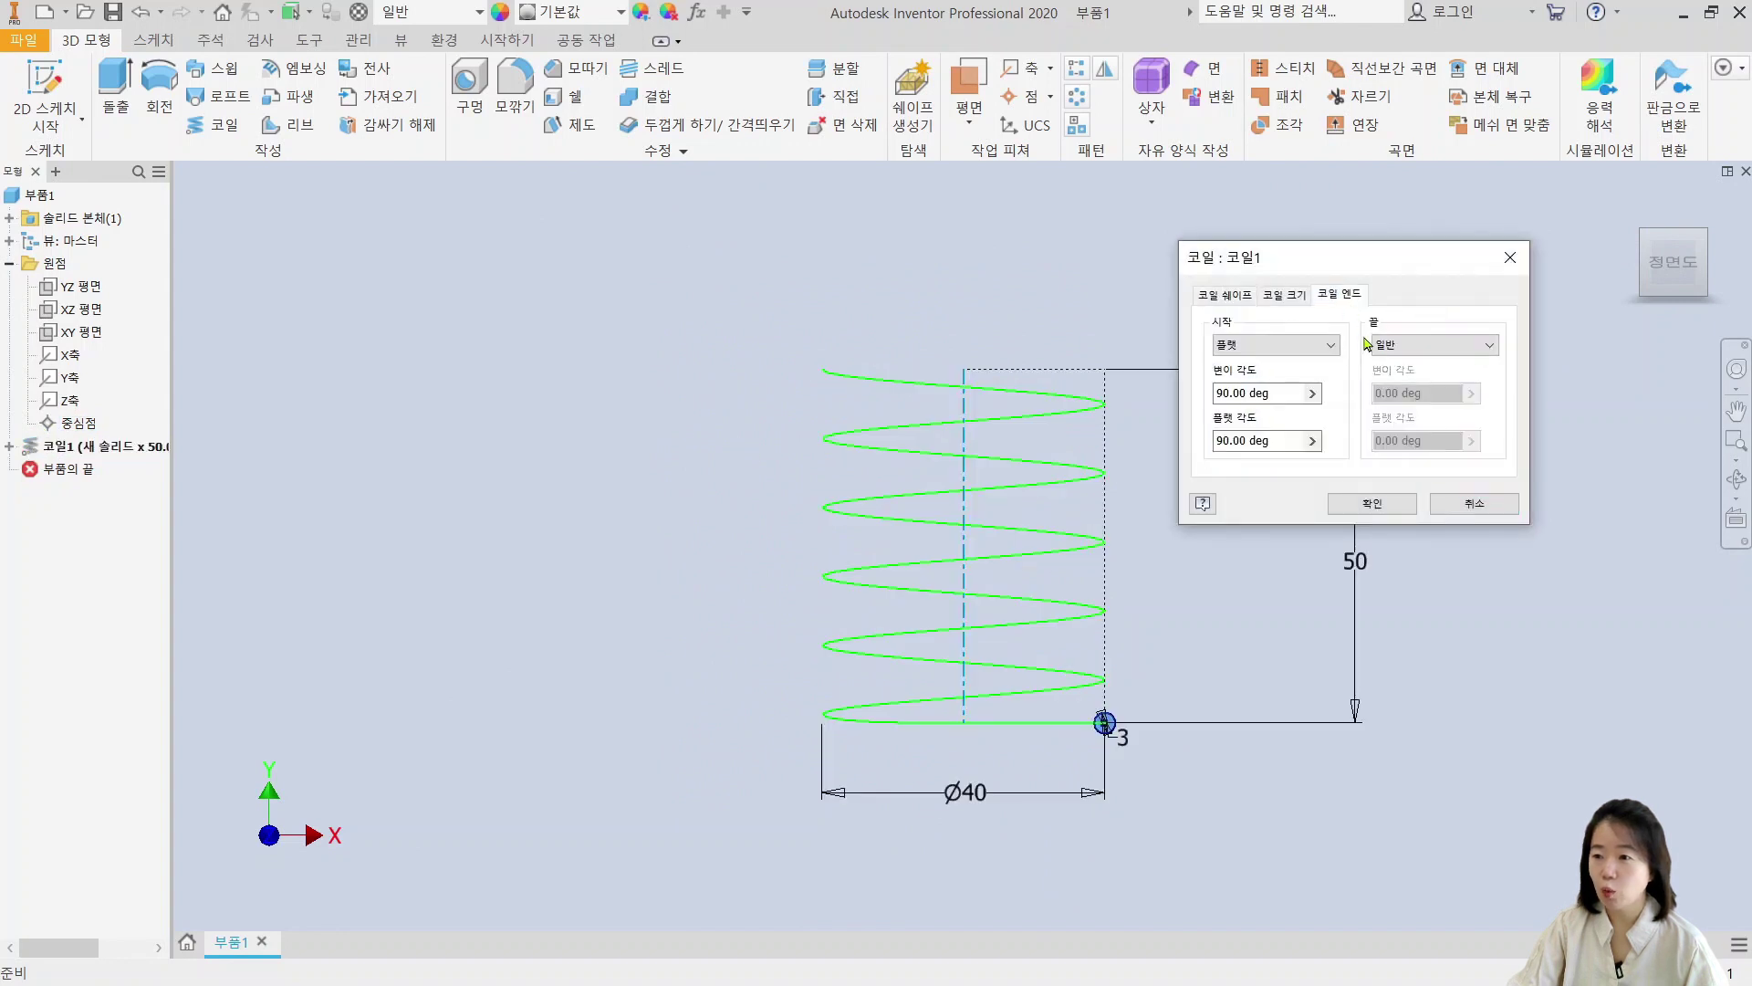
left_click(1423, 345)
left_click(1401, 379)
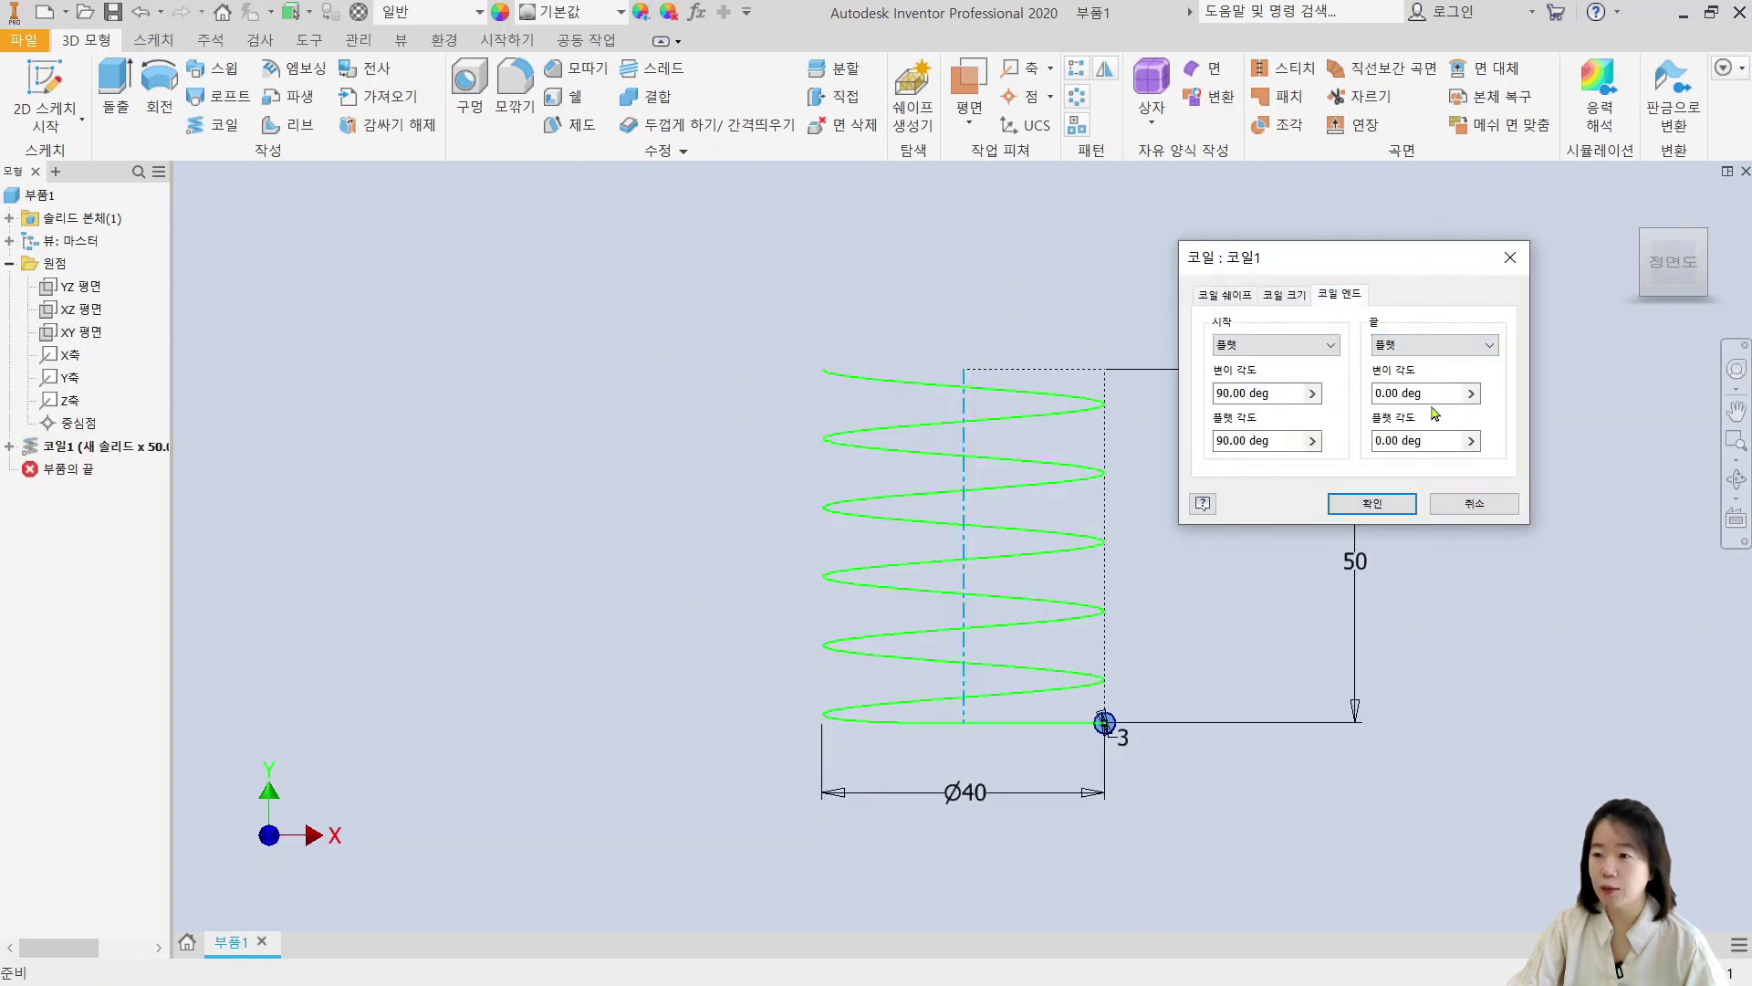
left_click(1440, 395)
type("90")
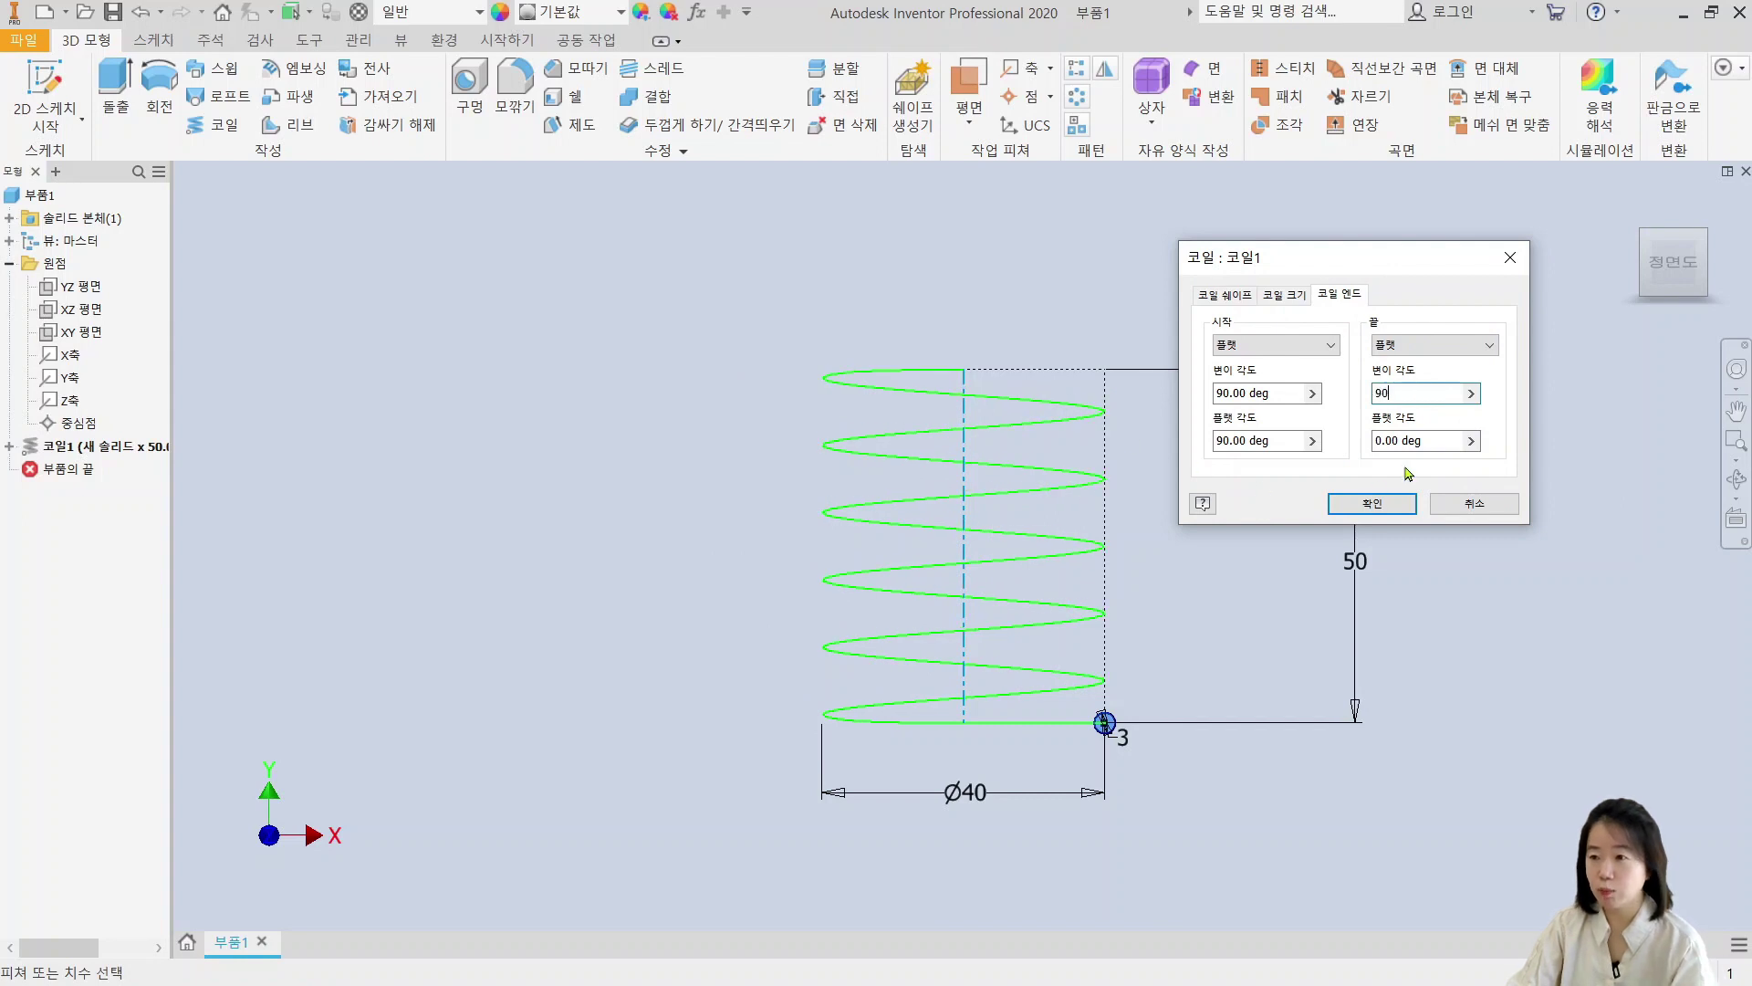
key("Tab")
type("90")
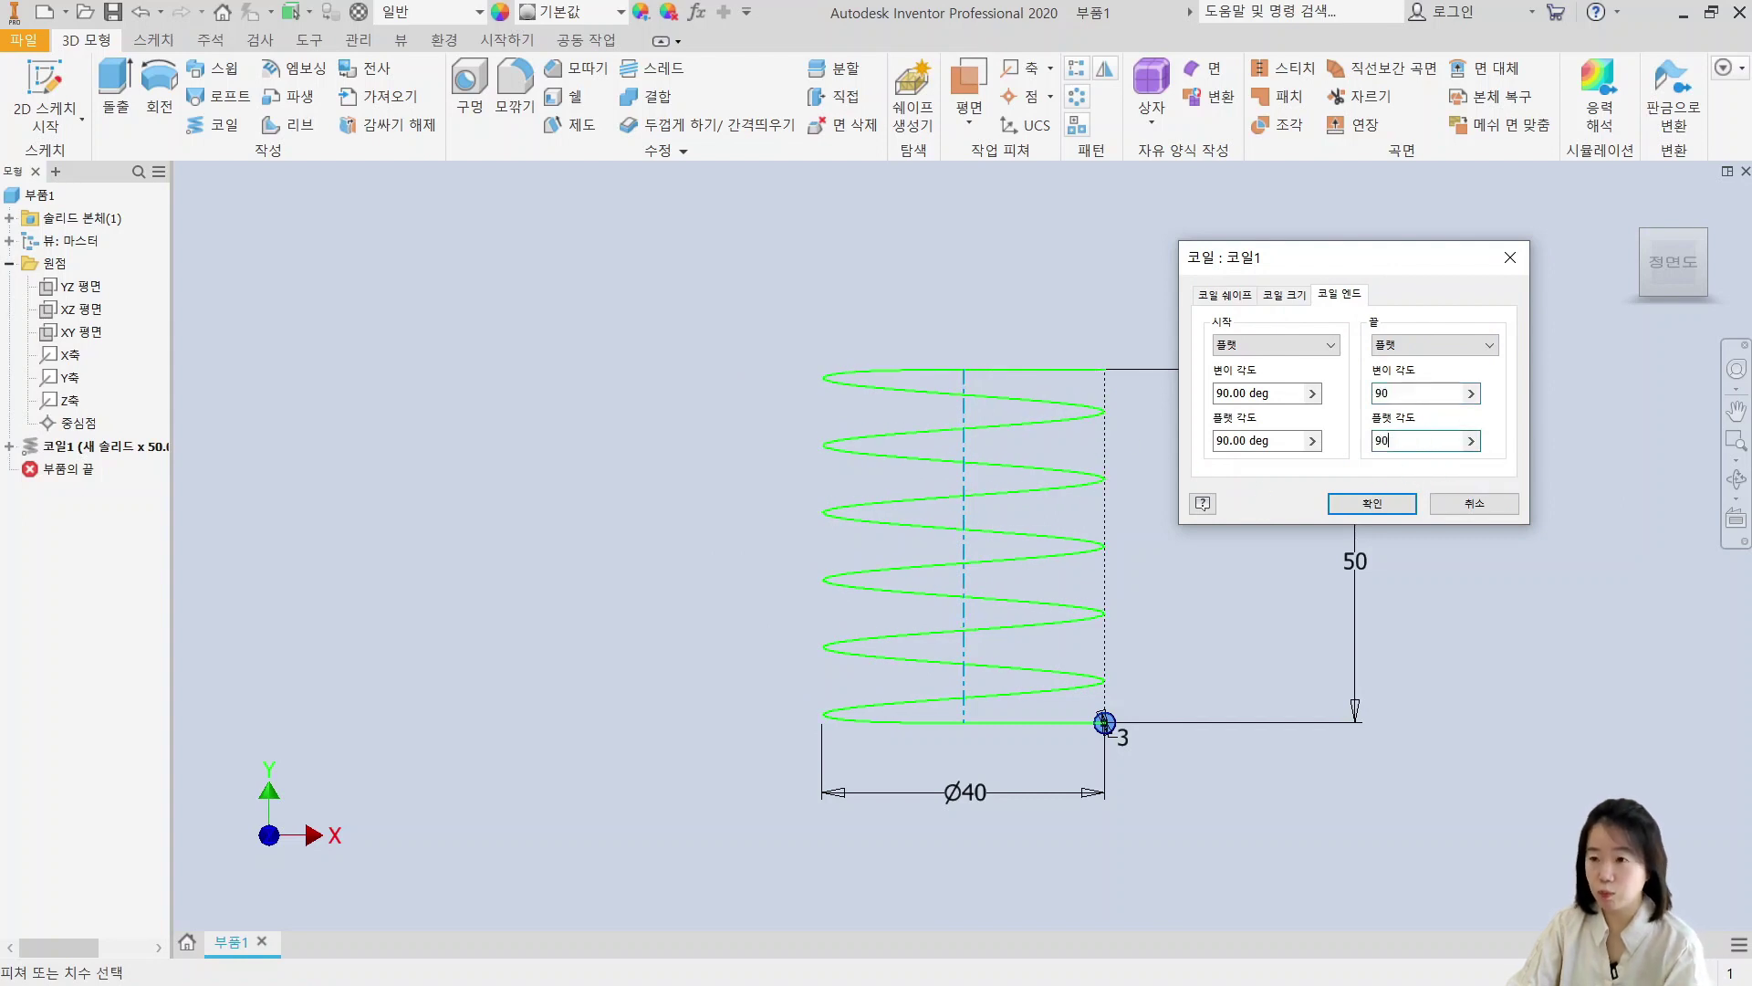
scroll(1025, 399, "up", 5)
scroll(1001, 560, "down", 3)
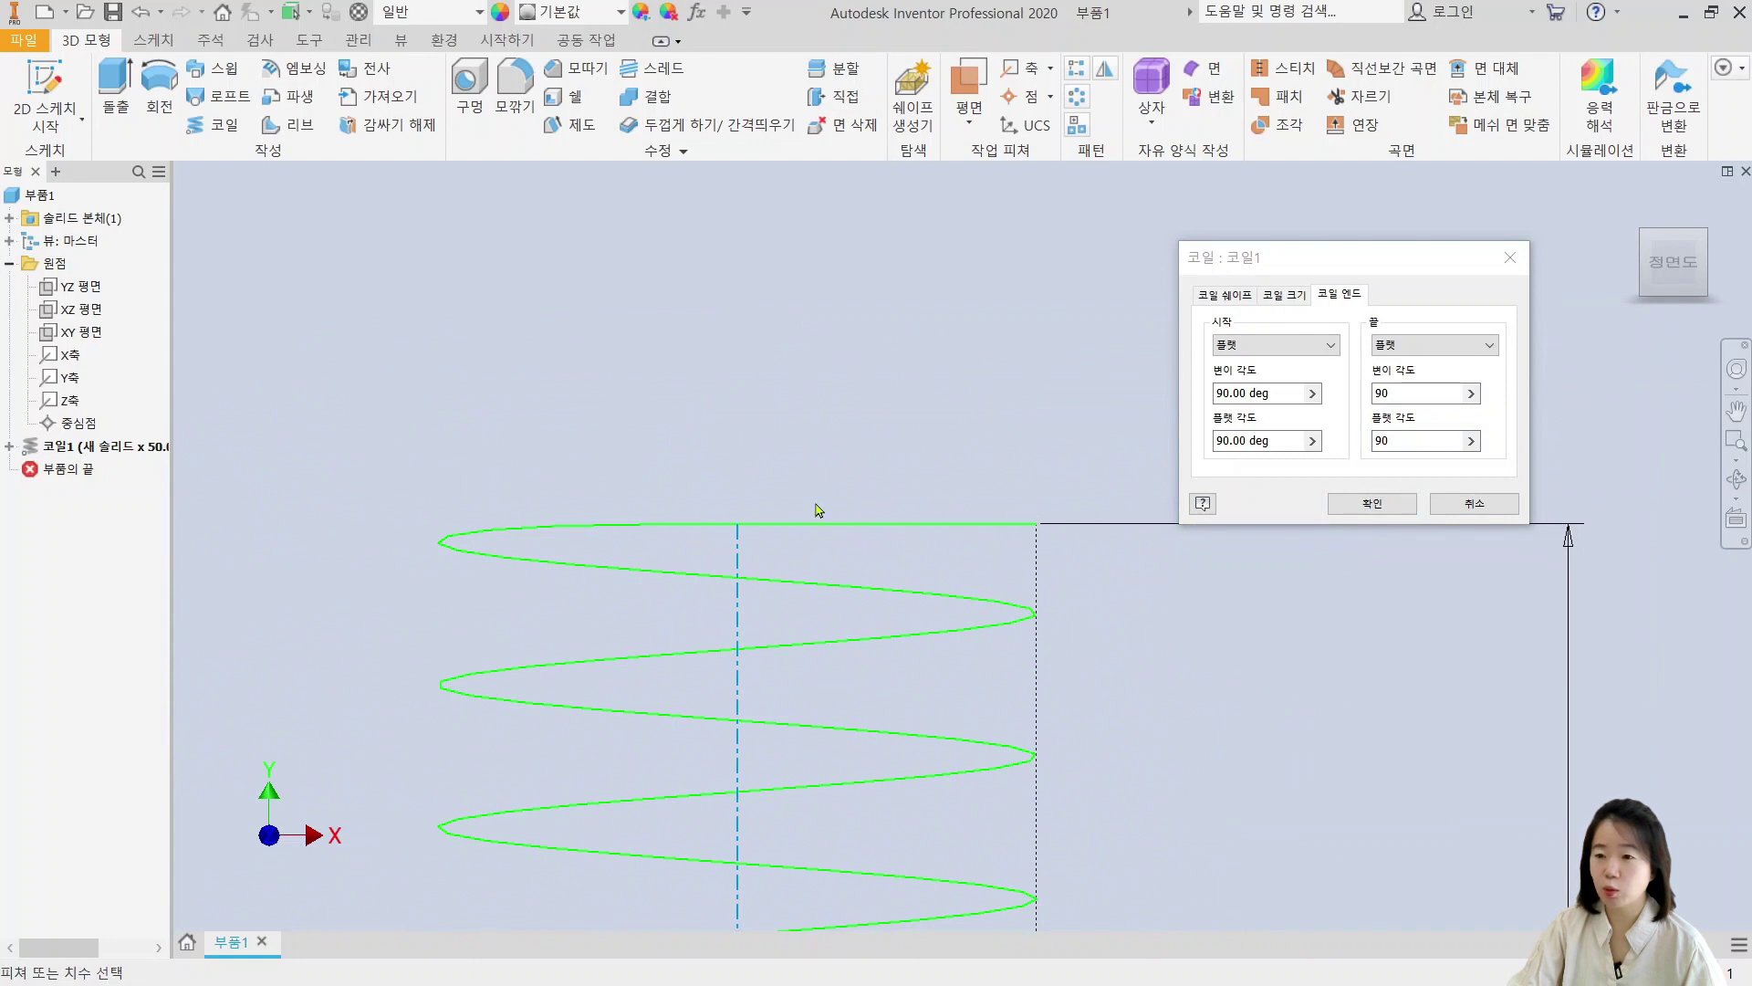
left_click(1372, 502)
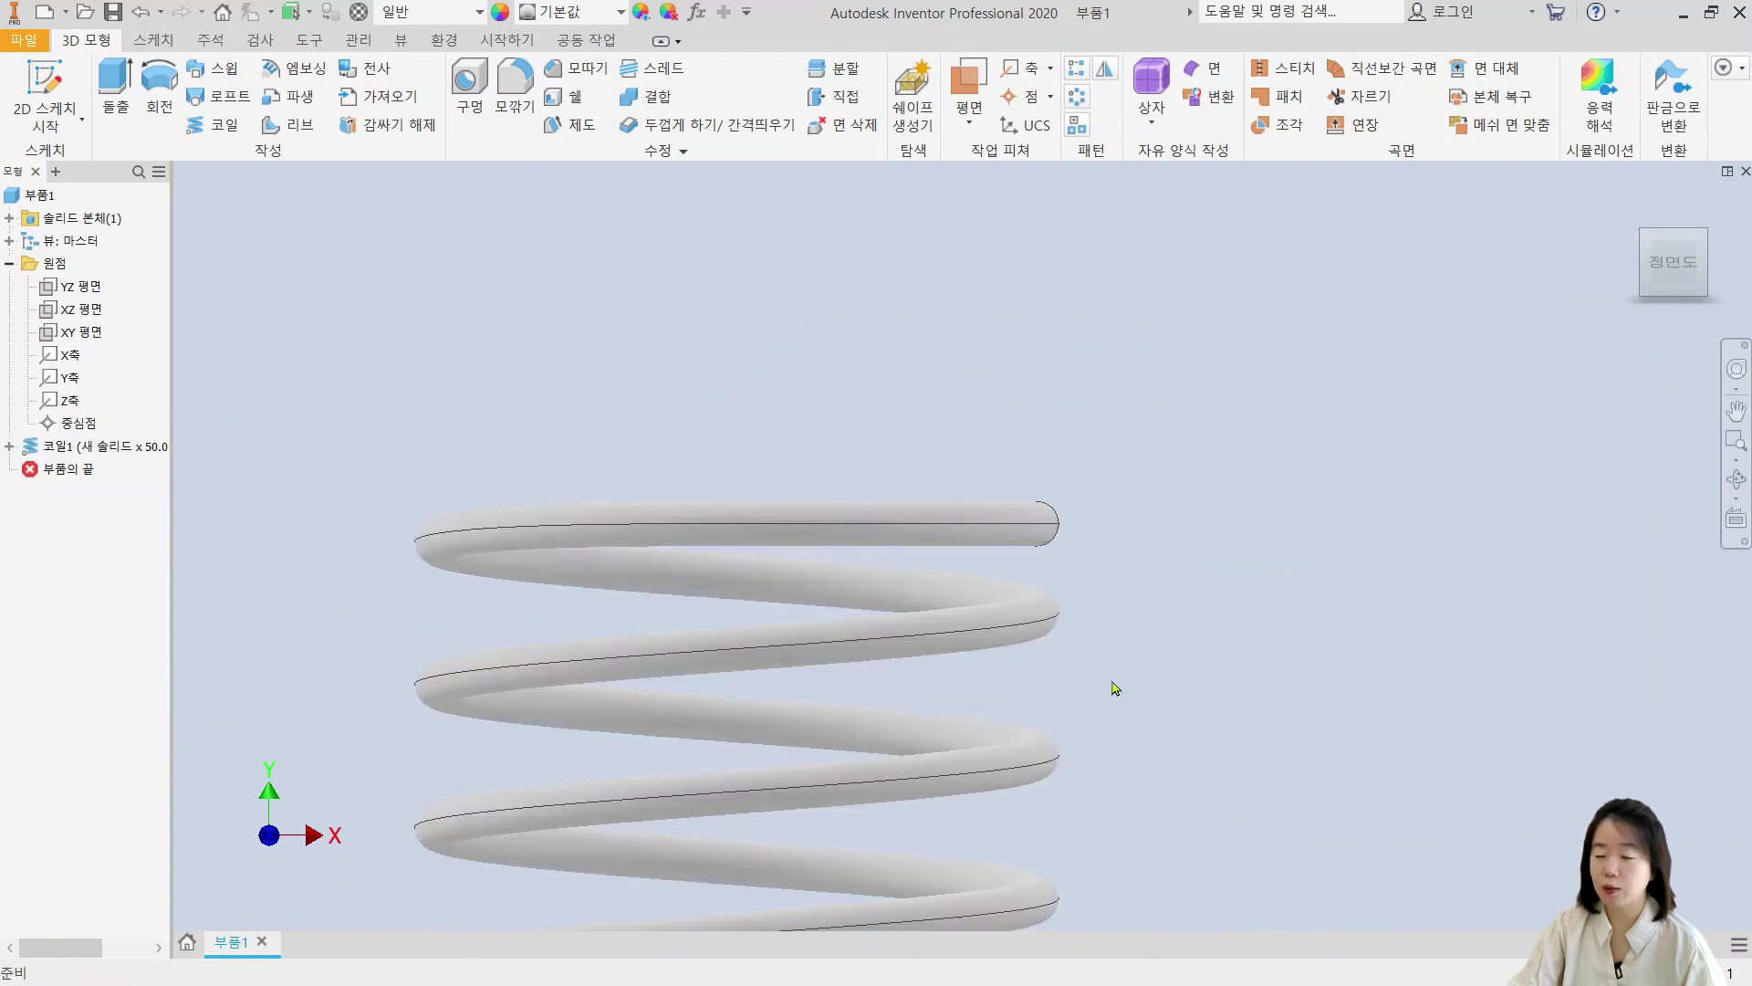
middle_click_drag(302, 702, 302, 665)
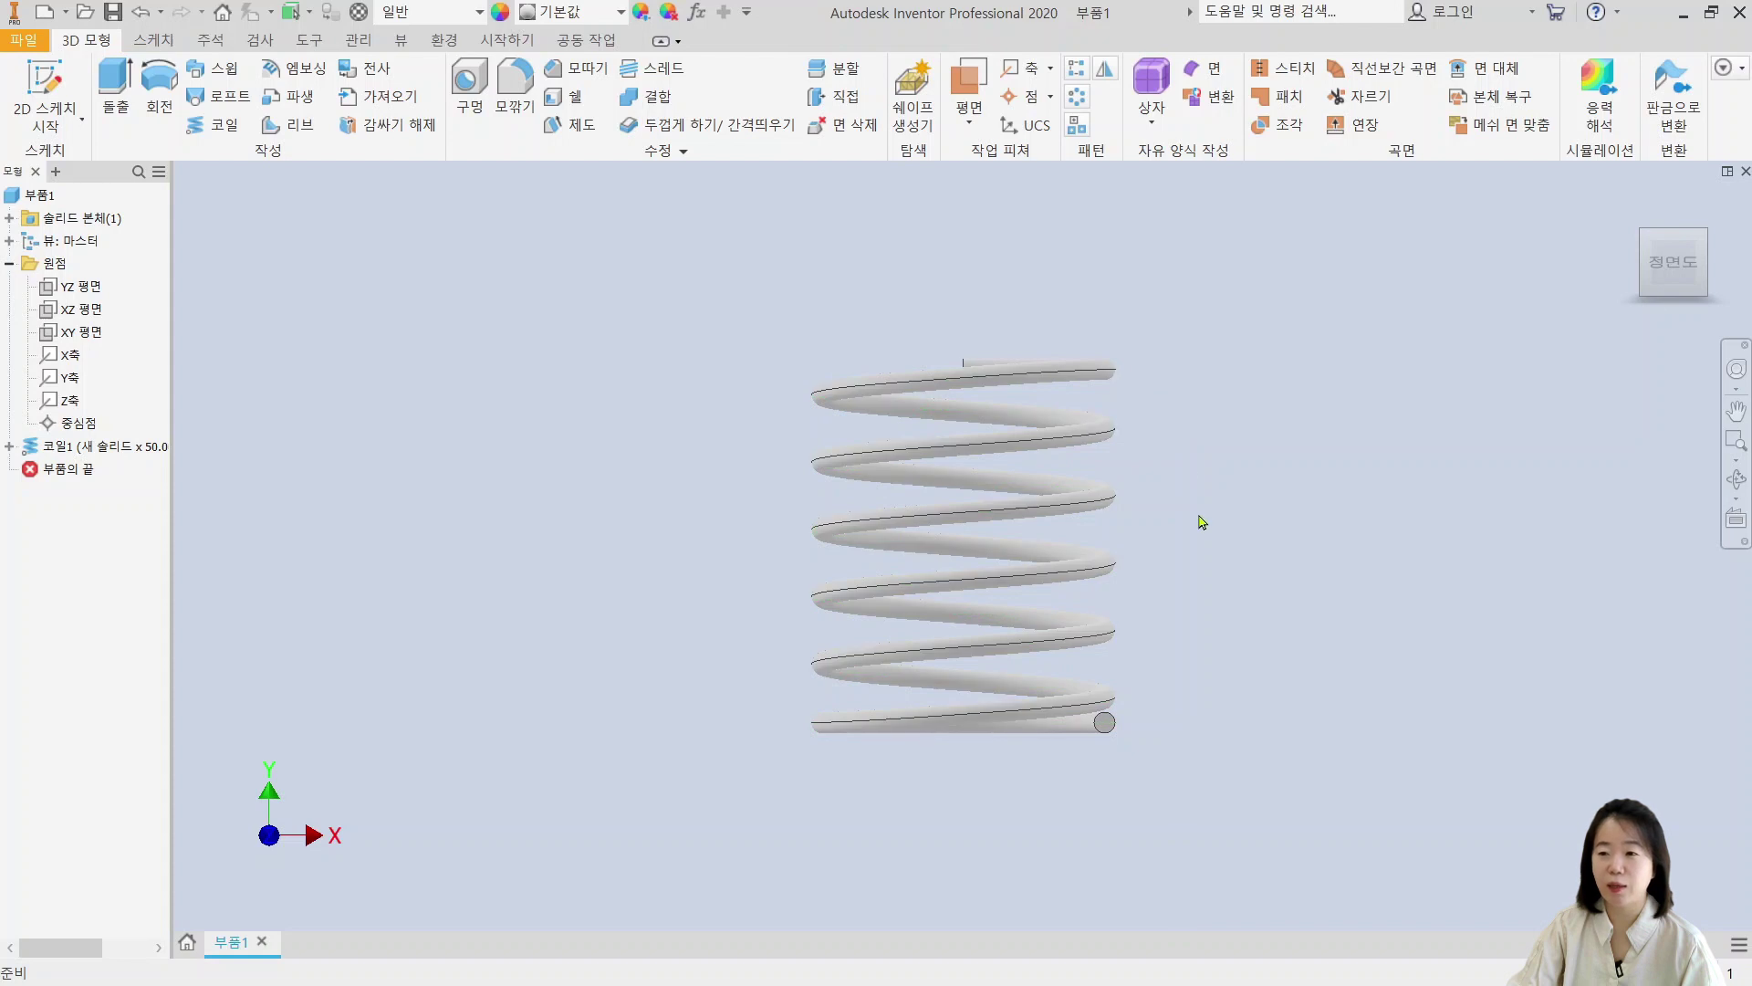
middle_click_drag(1197, 521, 1201, 551)
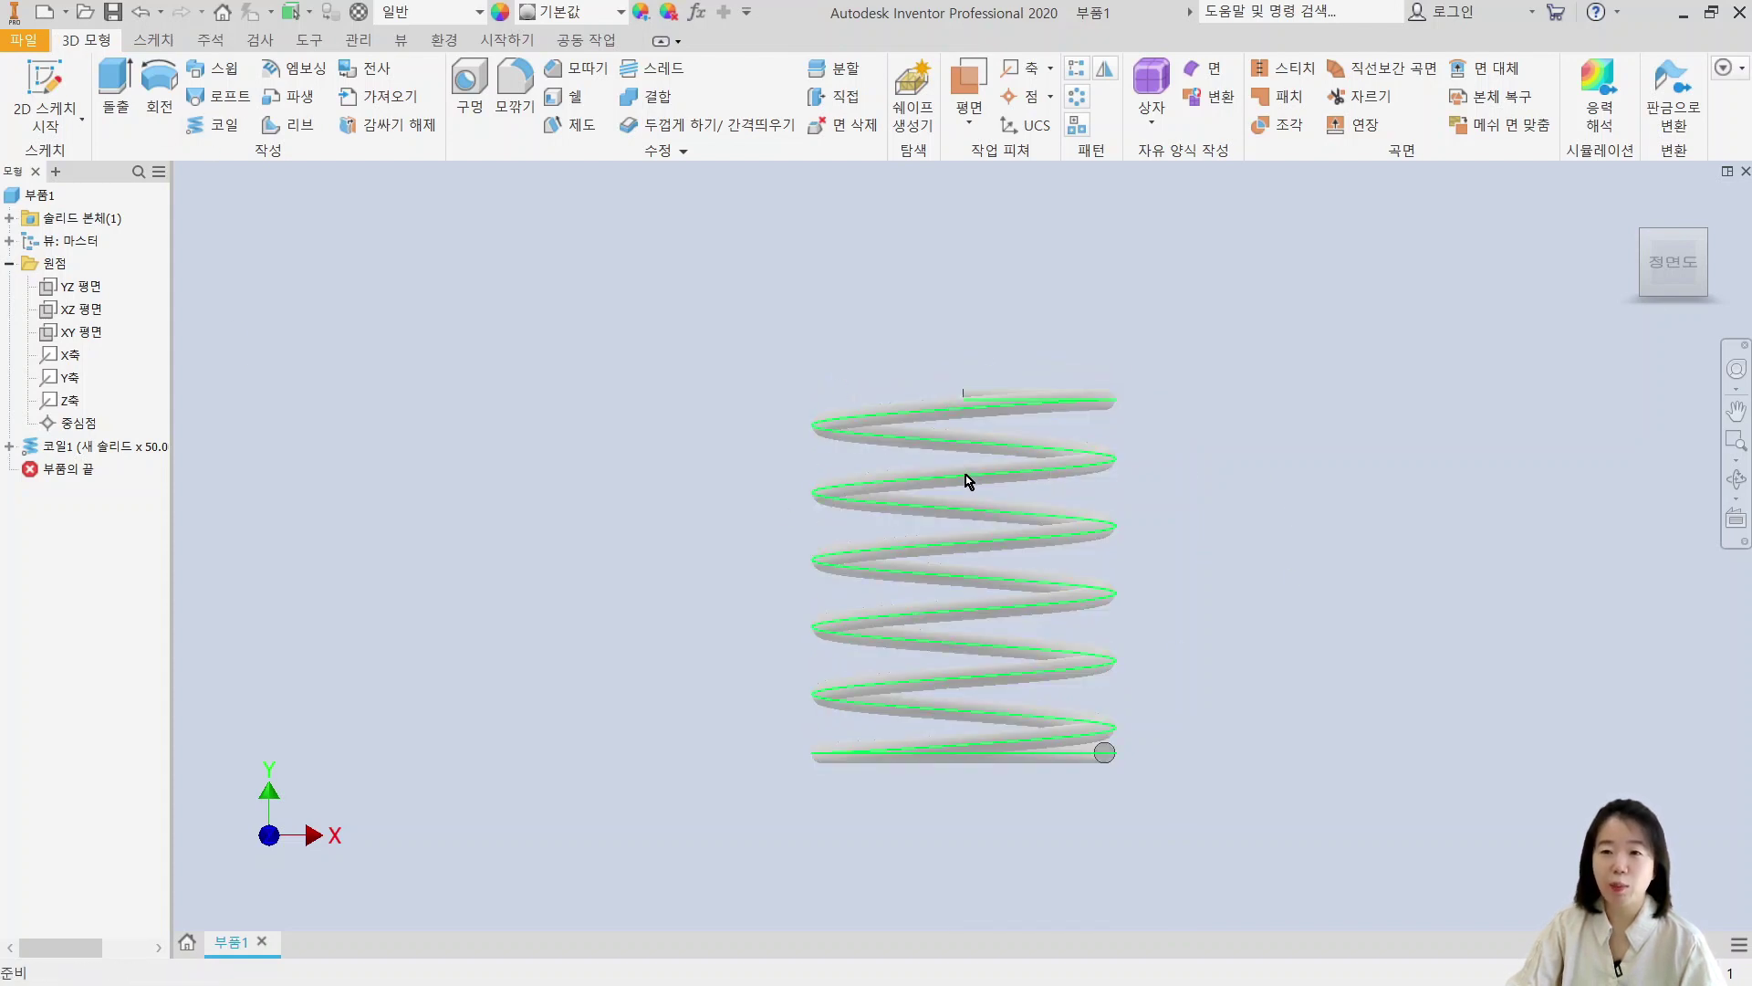
Step: Create a new part from the metric Standard (mm).ipt template and start a sketch on the horizontal XZ plane
left_click(44, 13)
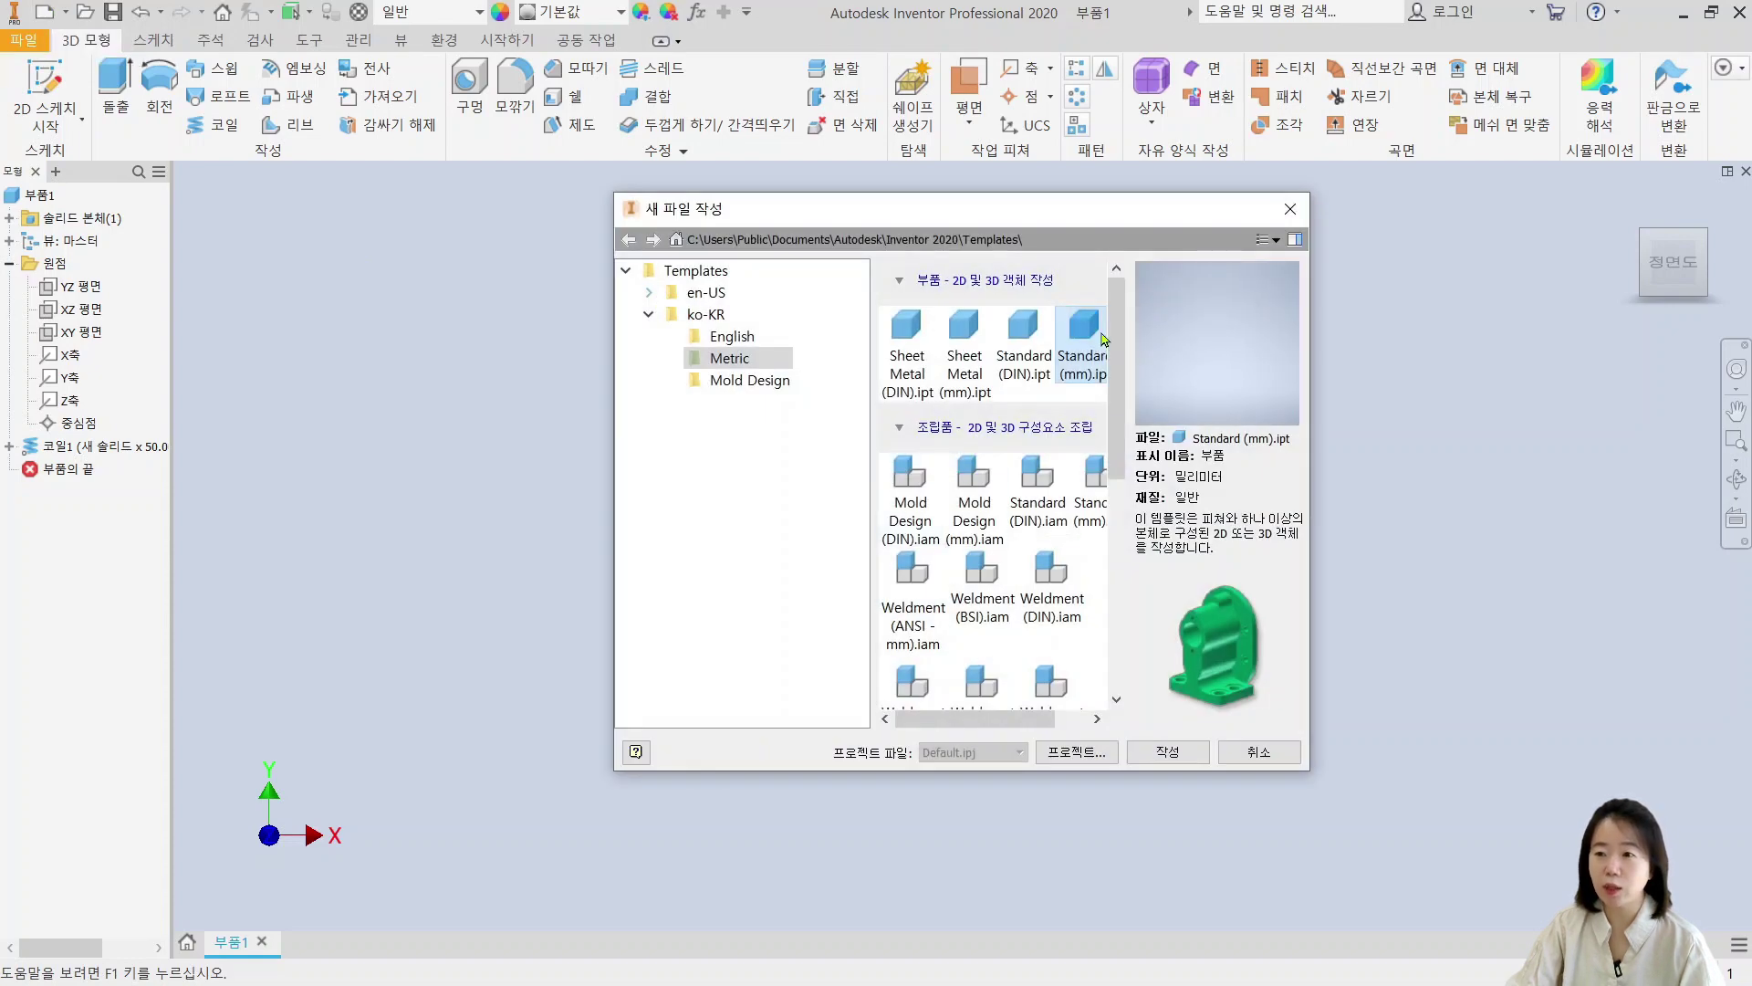
double_click(1087, 347)
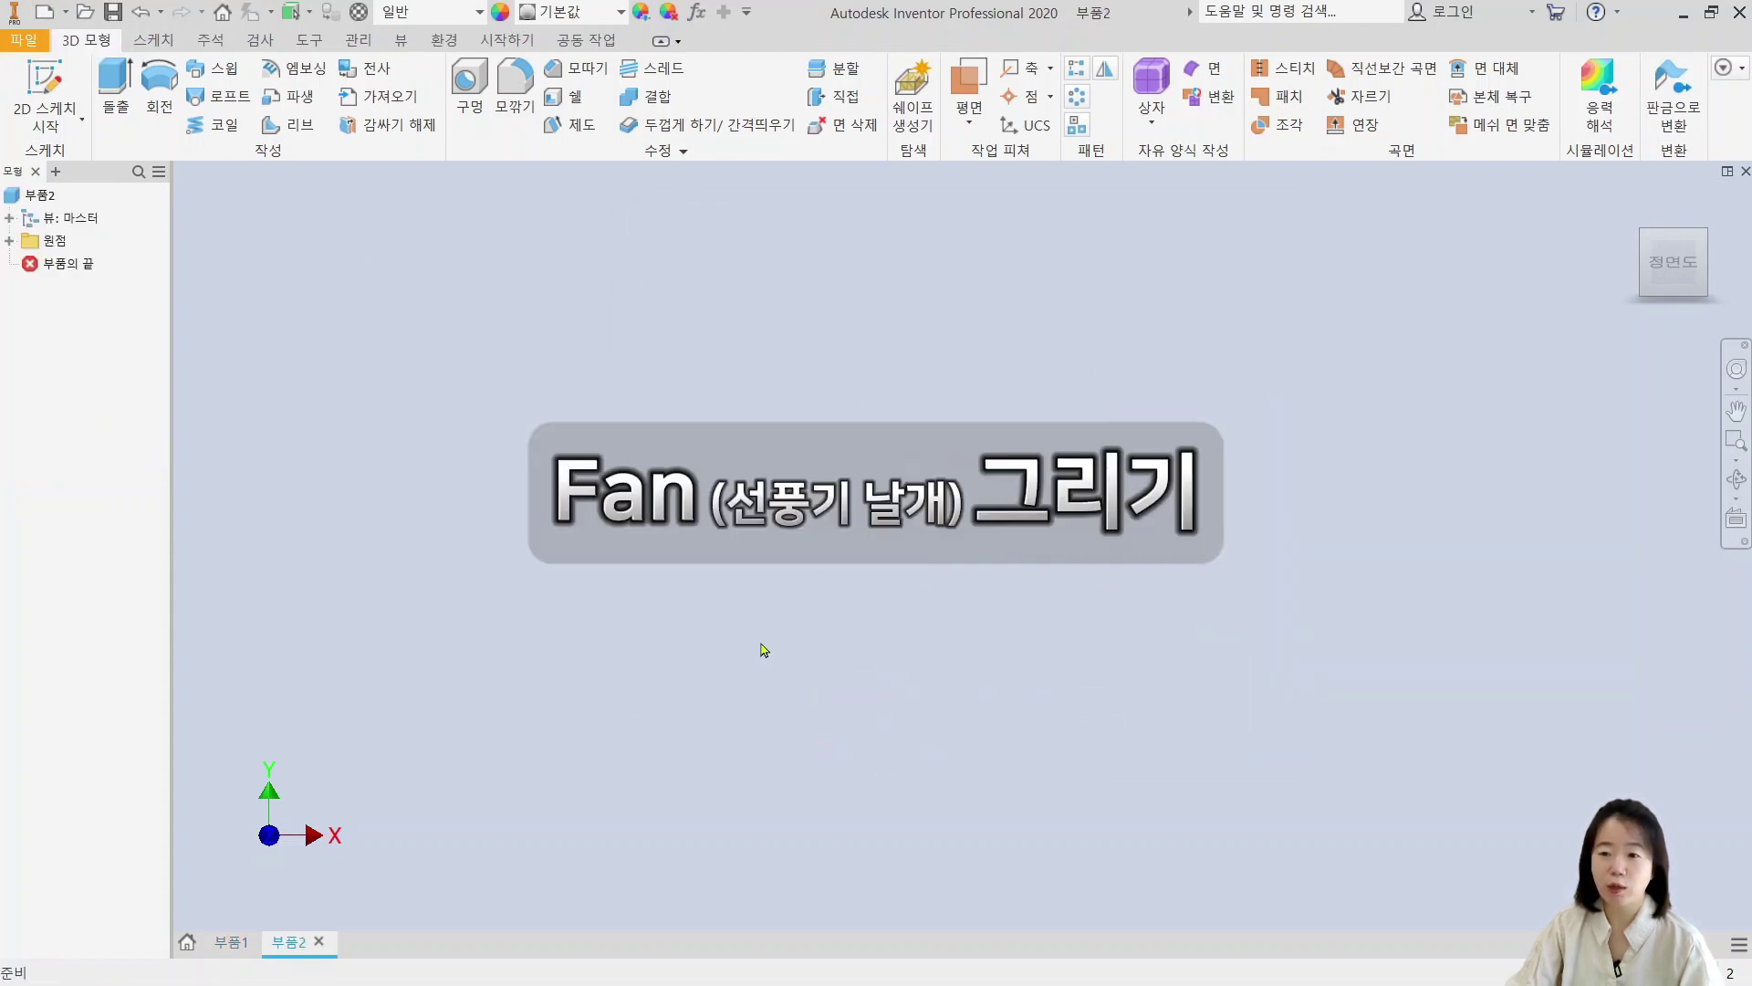
left_click(44, 82)
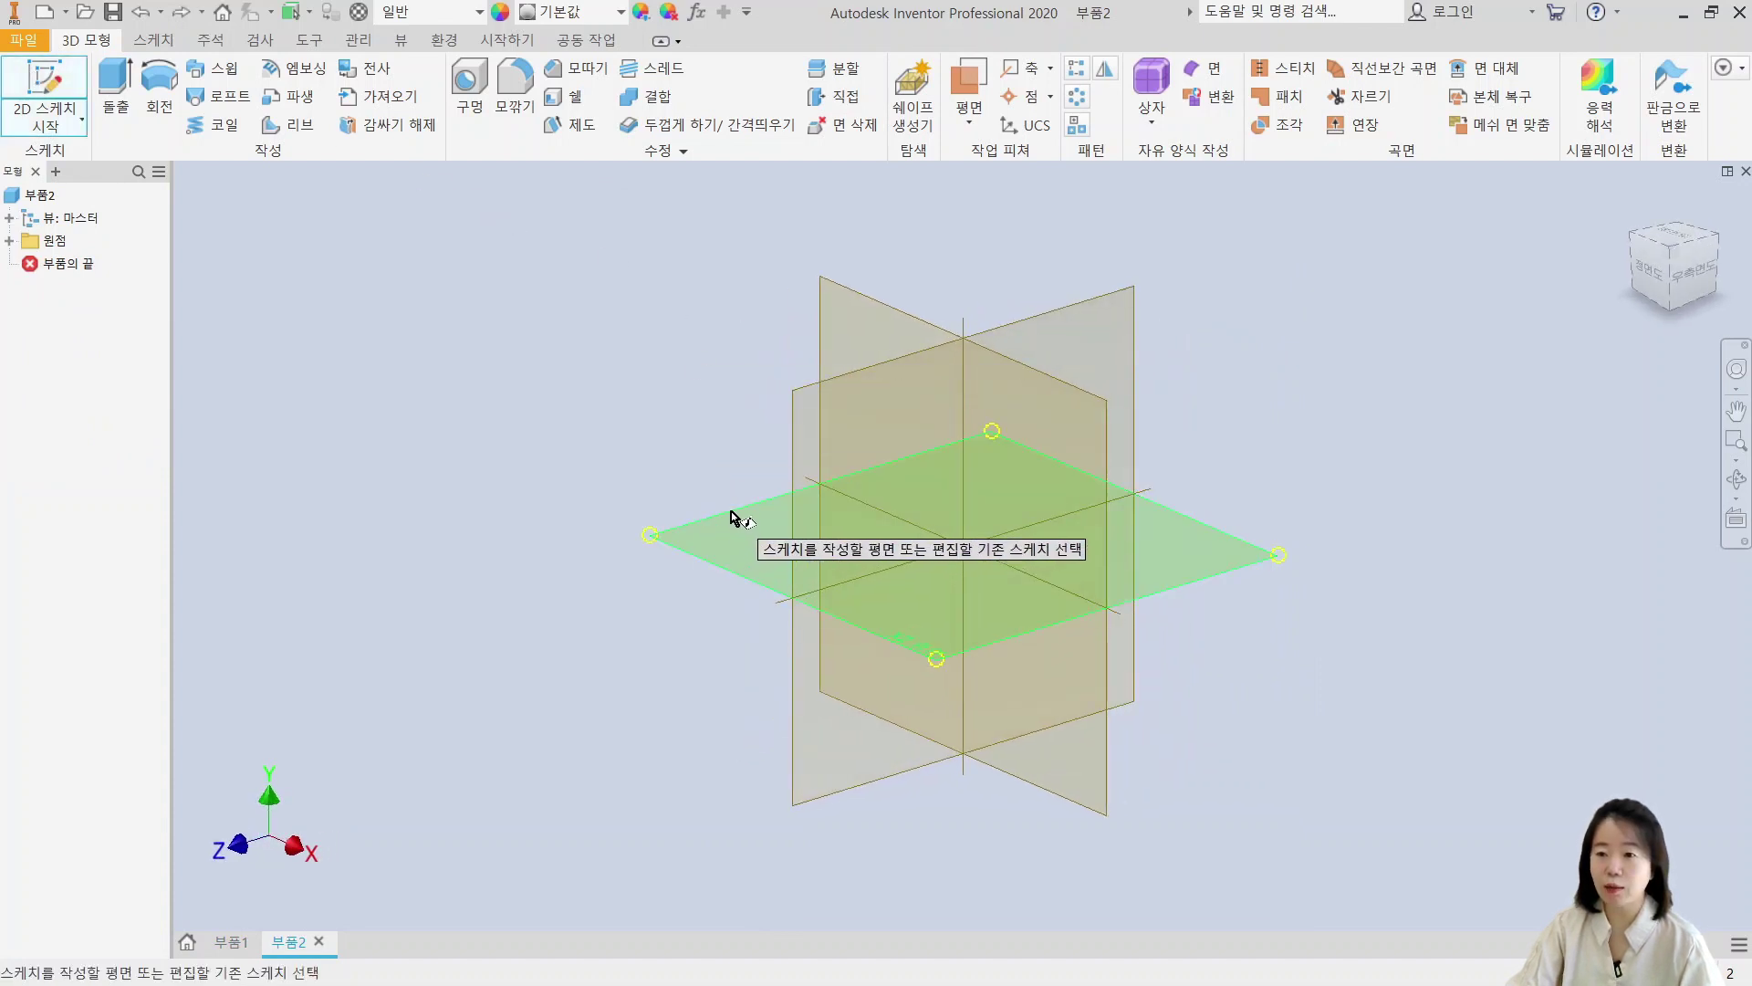
left_click(731, 515)
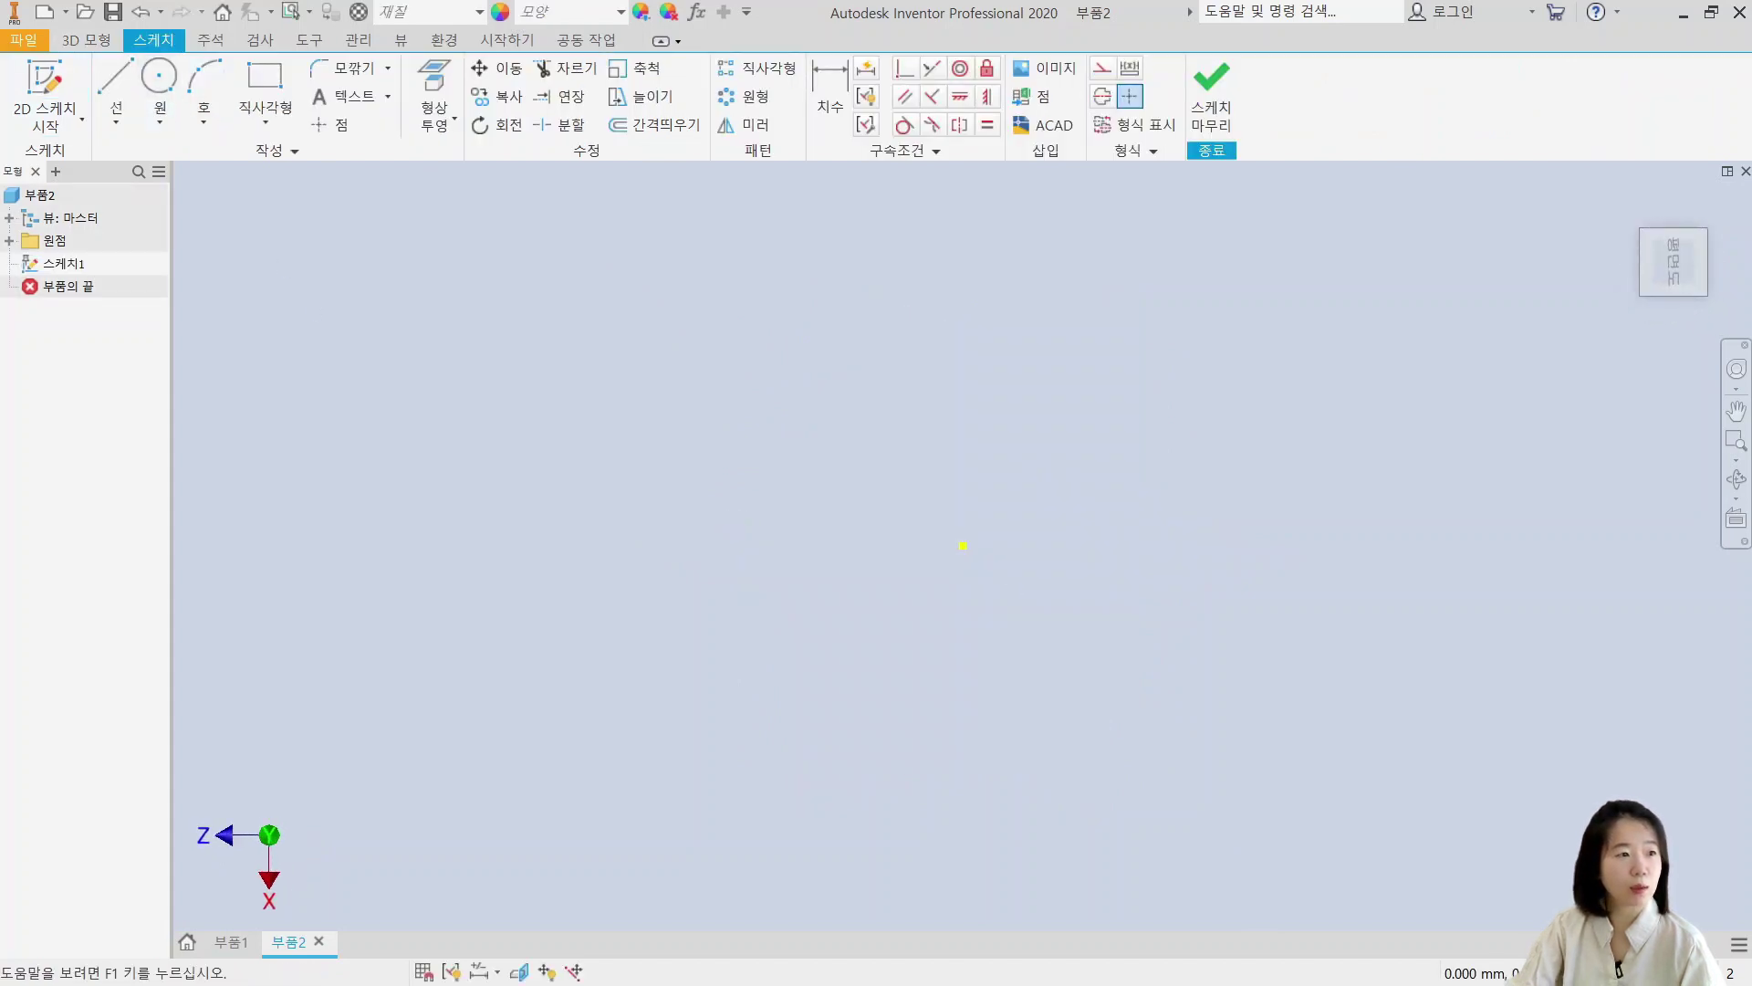
Step: Draw a 20 mm diameter circle centred on the origin and finish the sketch
key("c")
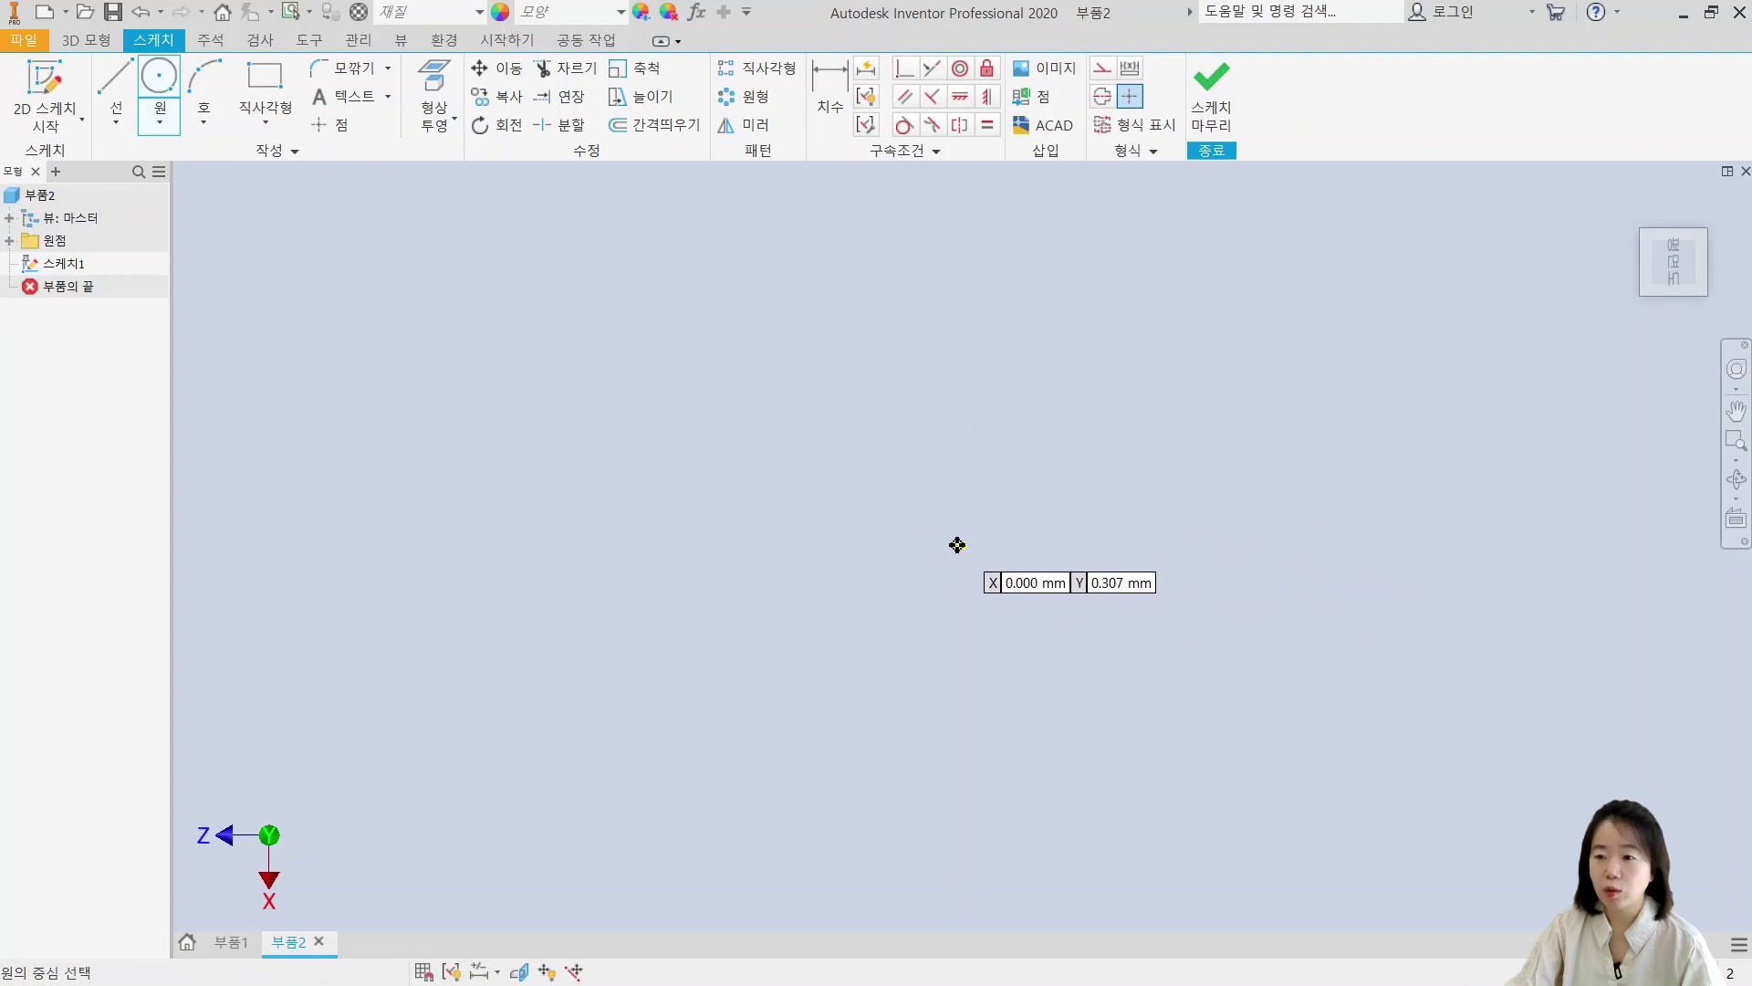
left_click(963, 545)
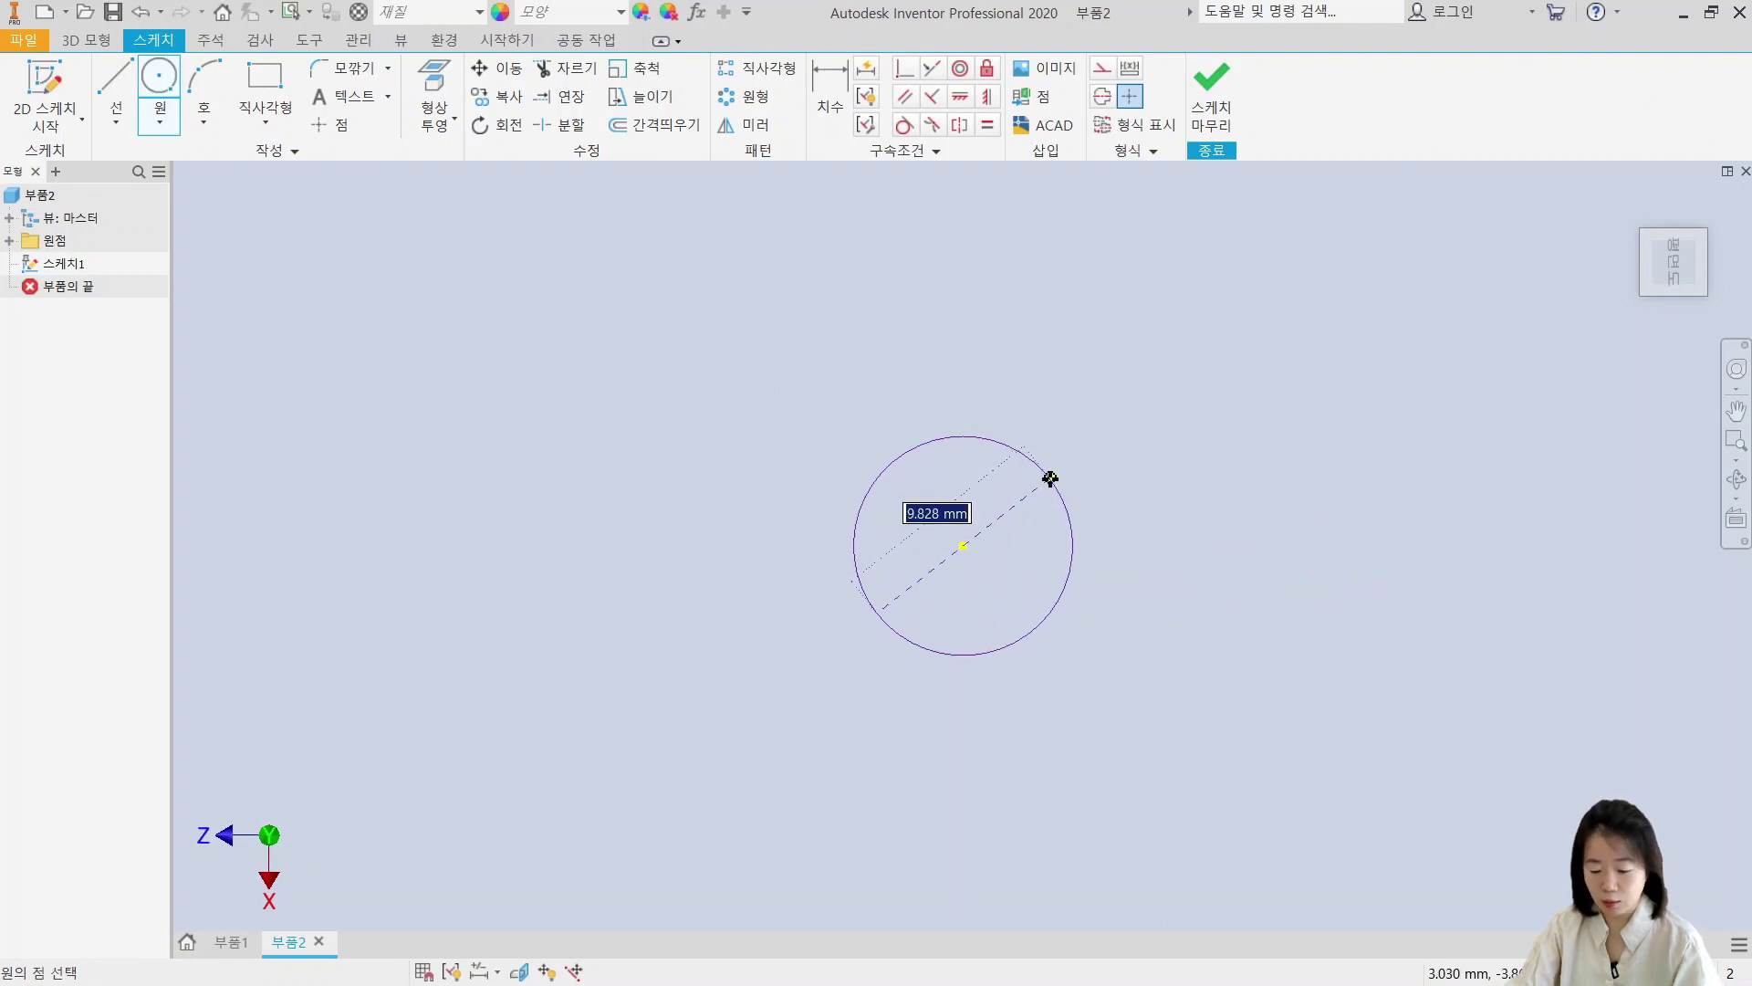
type("20")
key("Return")
left_click(1211, 96)
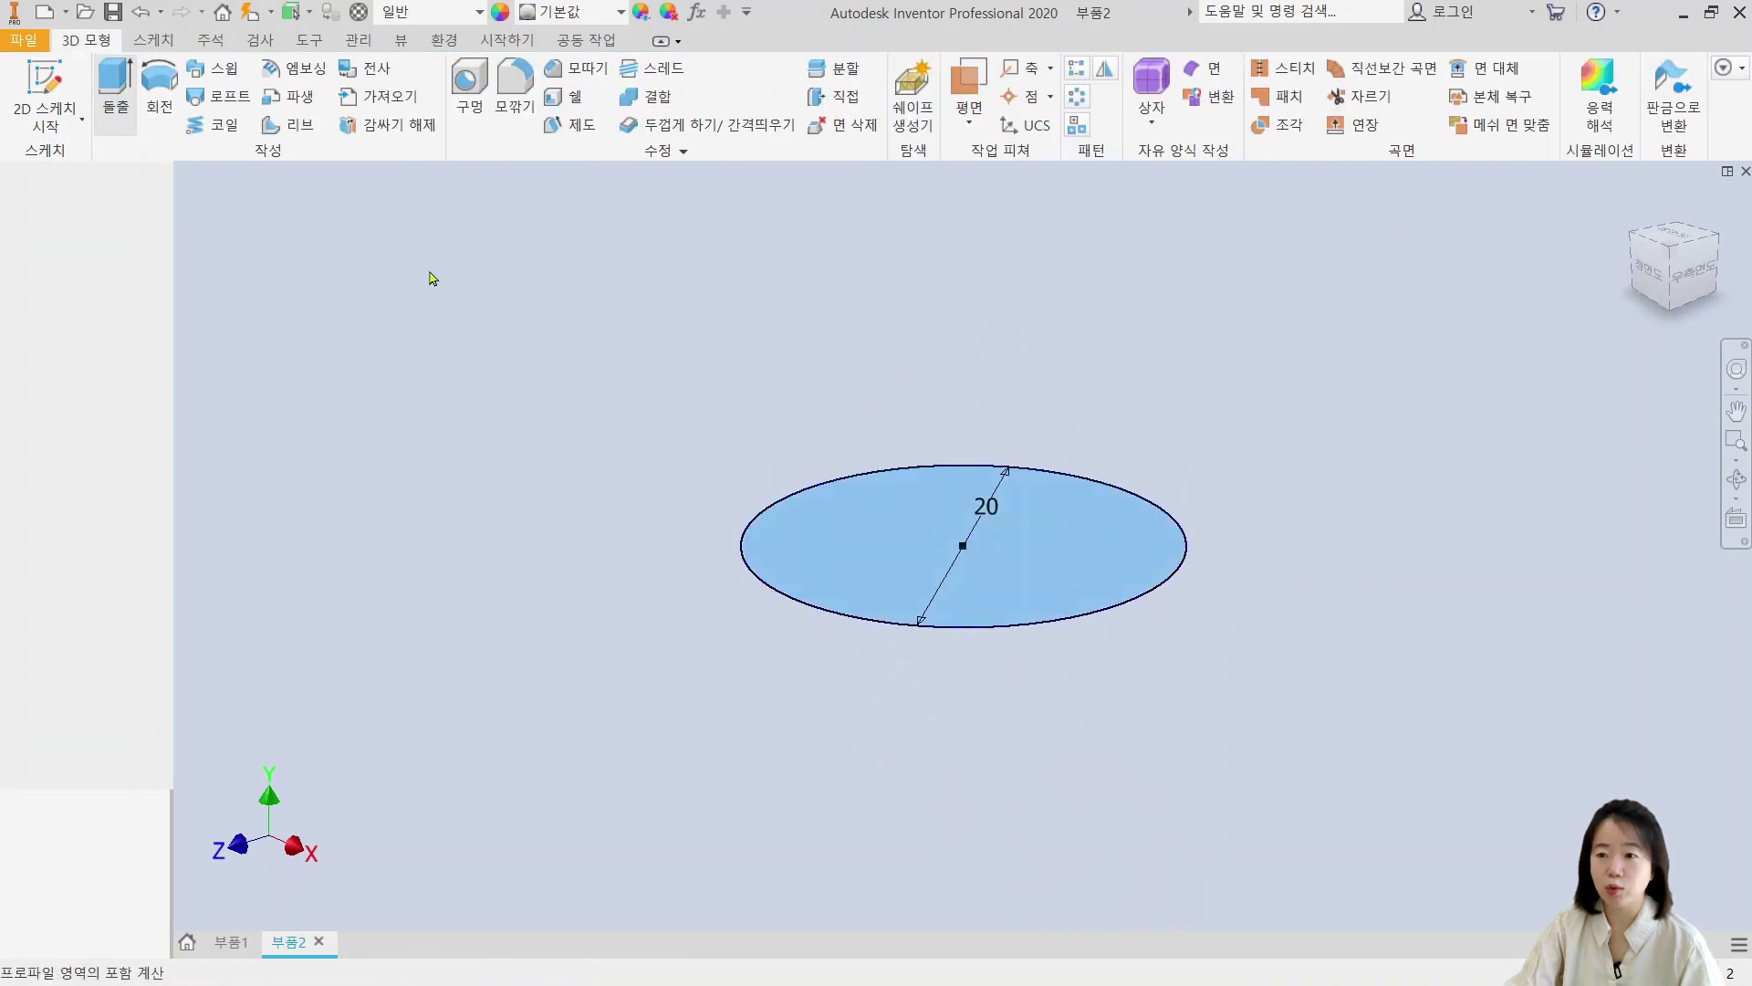
Step: Extrude the circle 50 mm upward into a solid cylinder and show it in the home view
key("e")
left_click(251, 388)
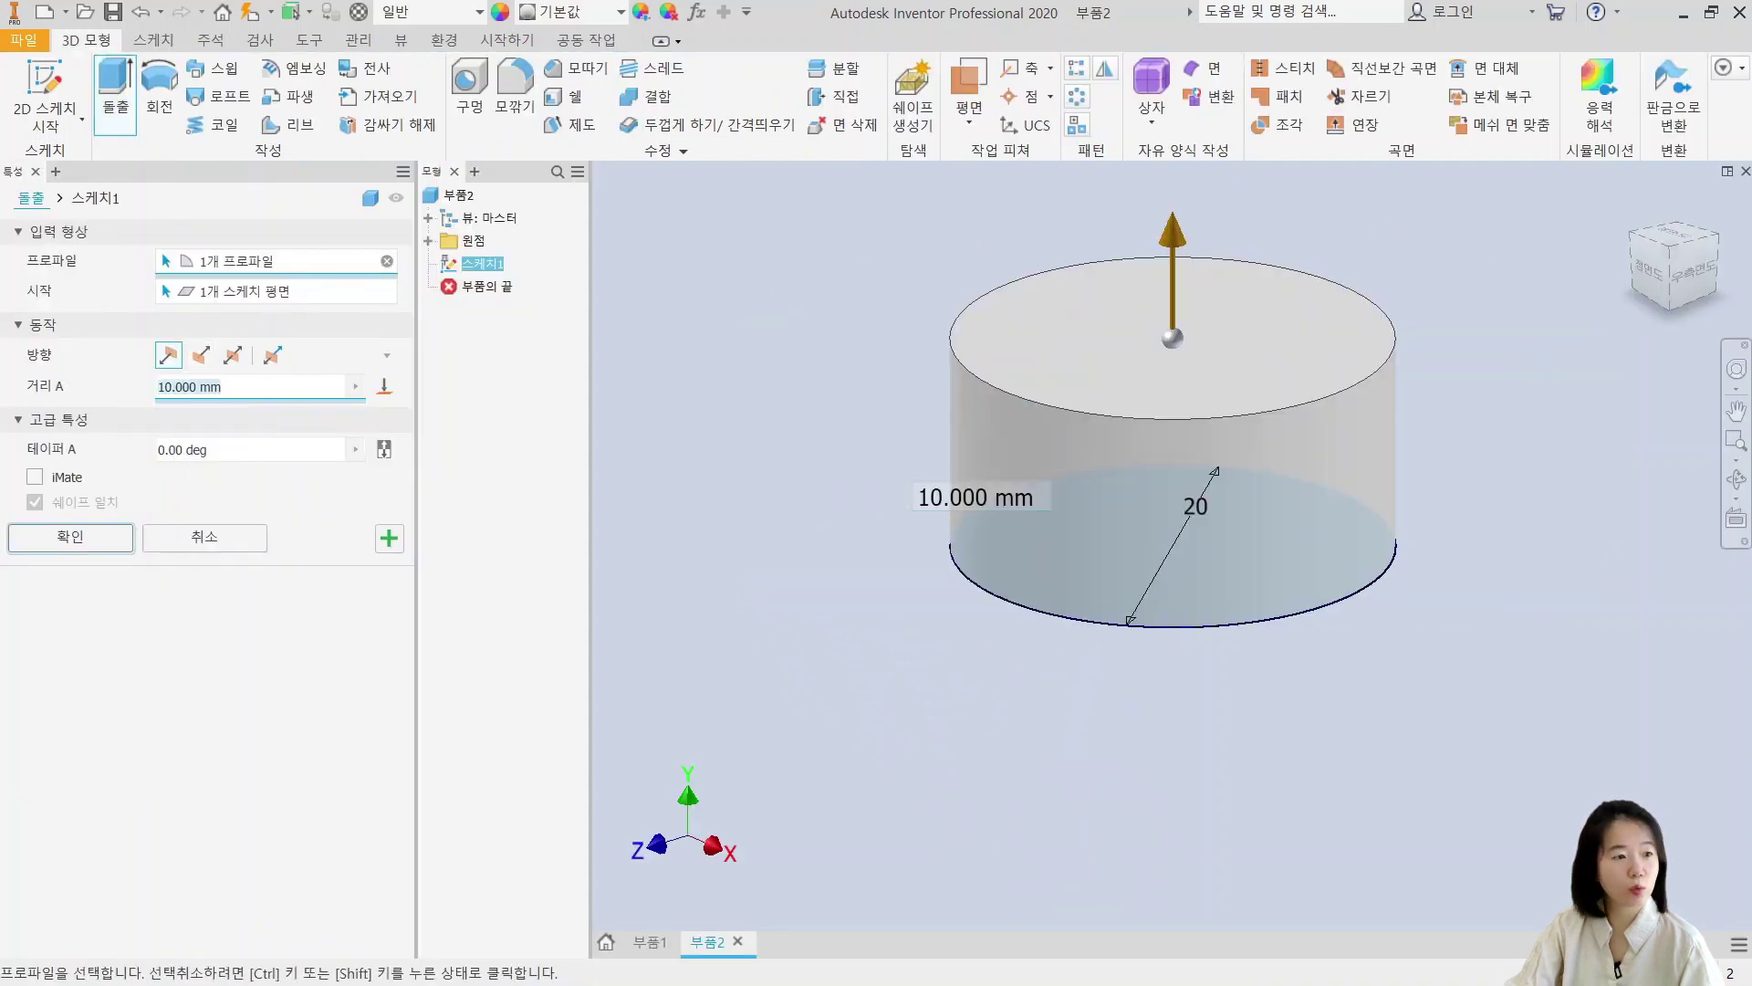
type("50")
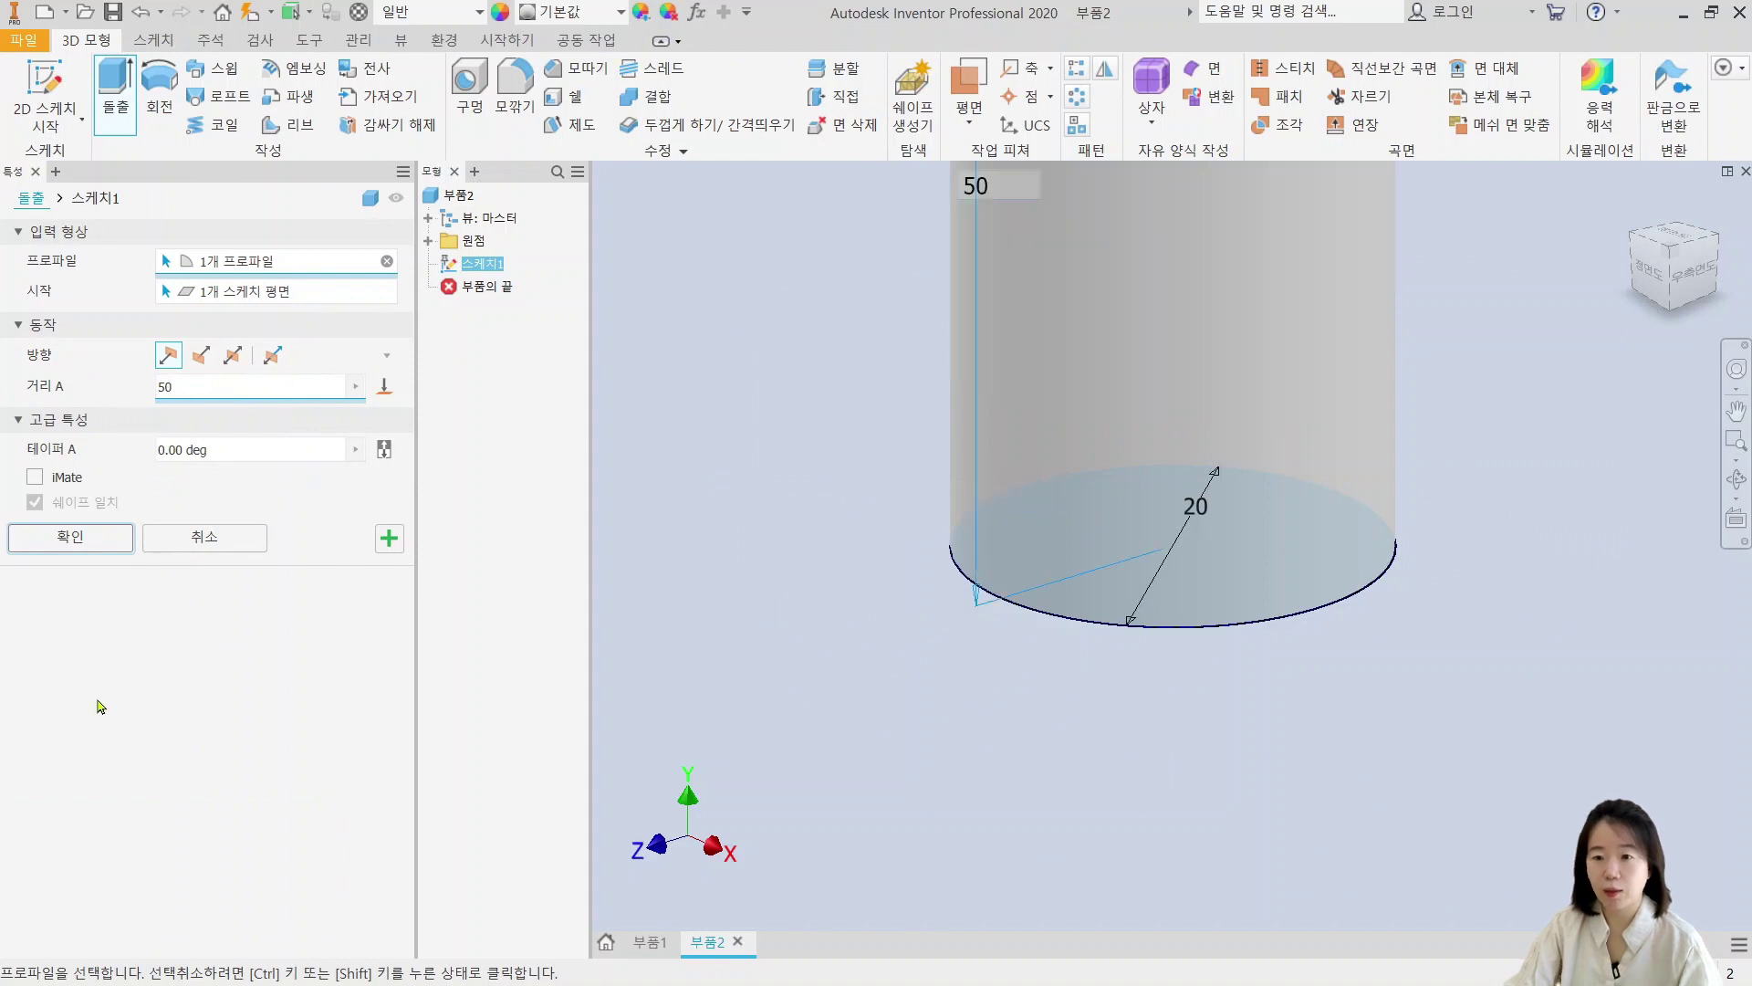
left_click(74, 537)
key("F6")
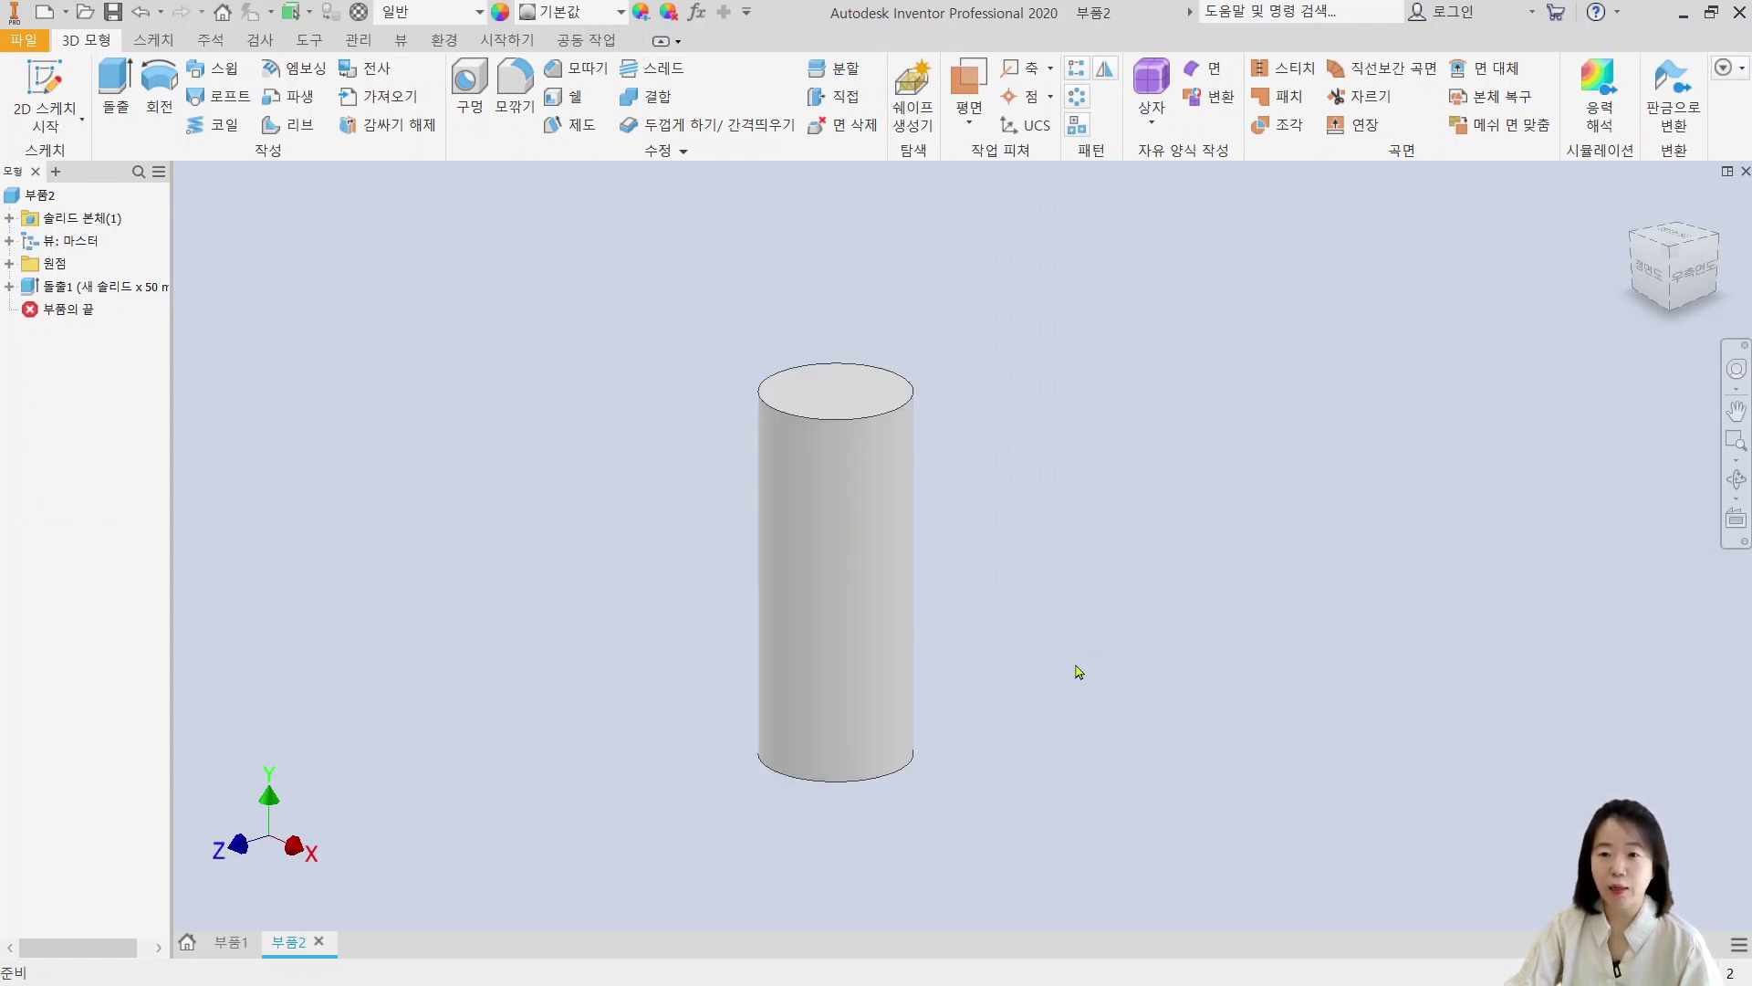
Step: Start a sketch on the XY plane and project the cylinder's vertical silhouette edge on the positive X side
left_click(9, 265)
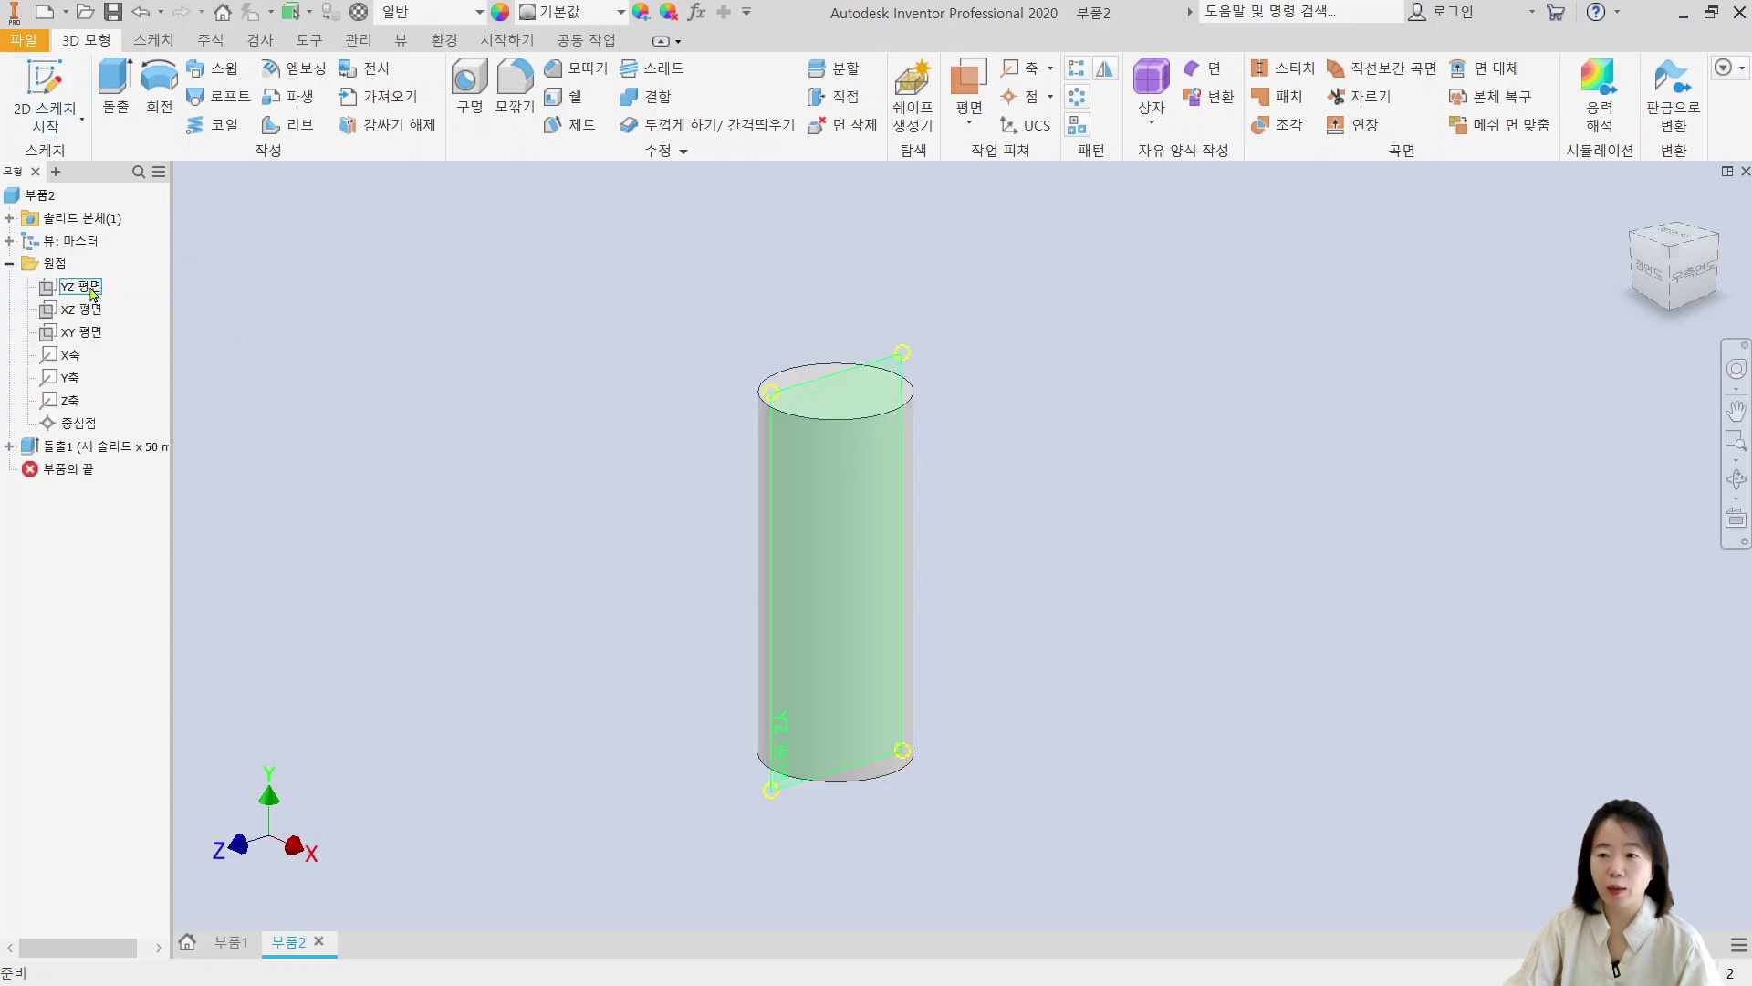
left_click(71, 334)
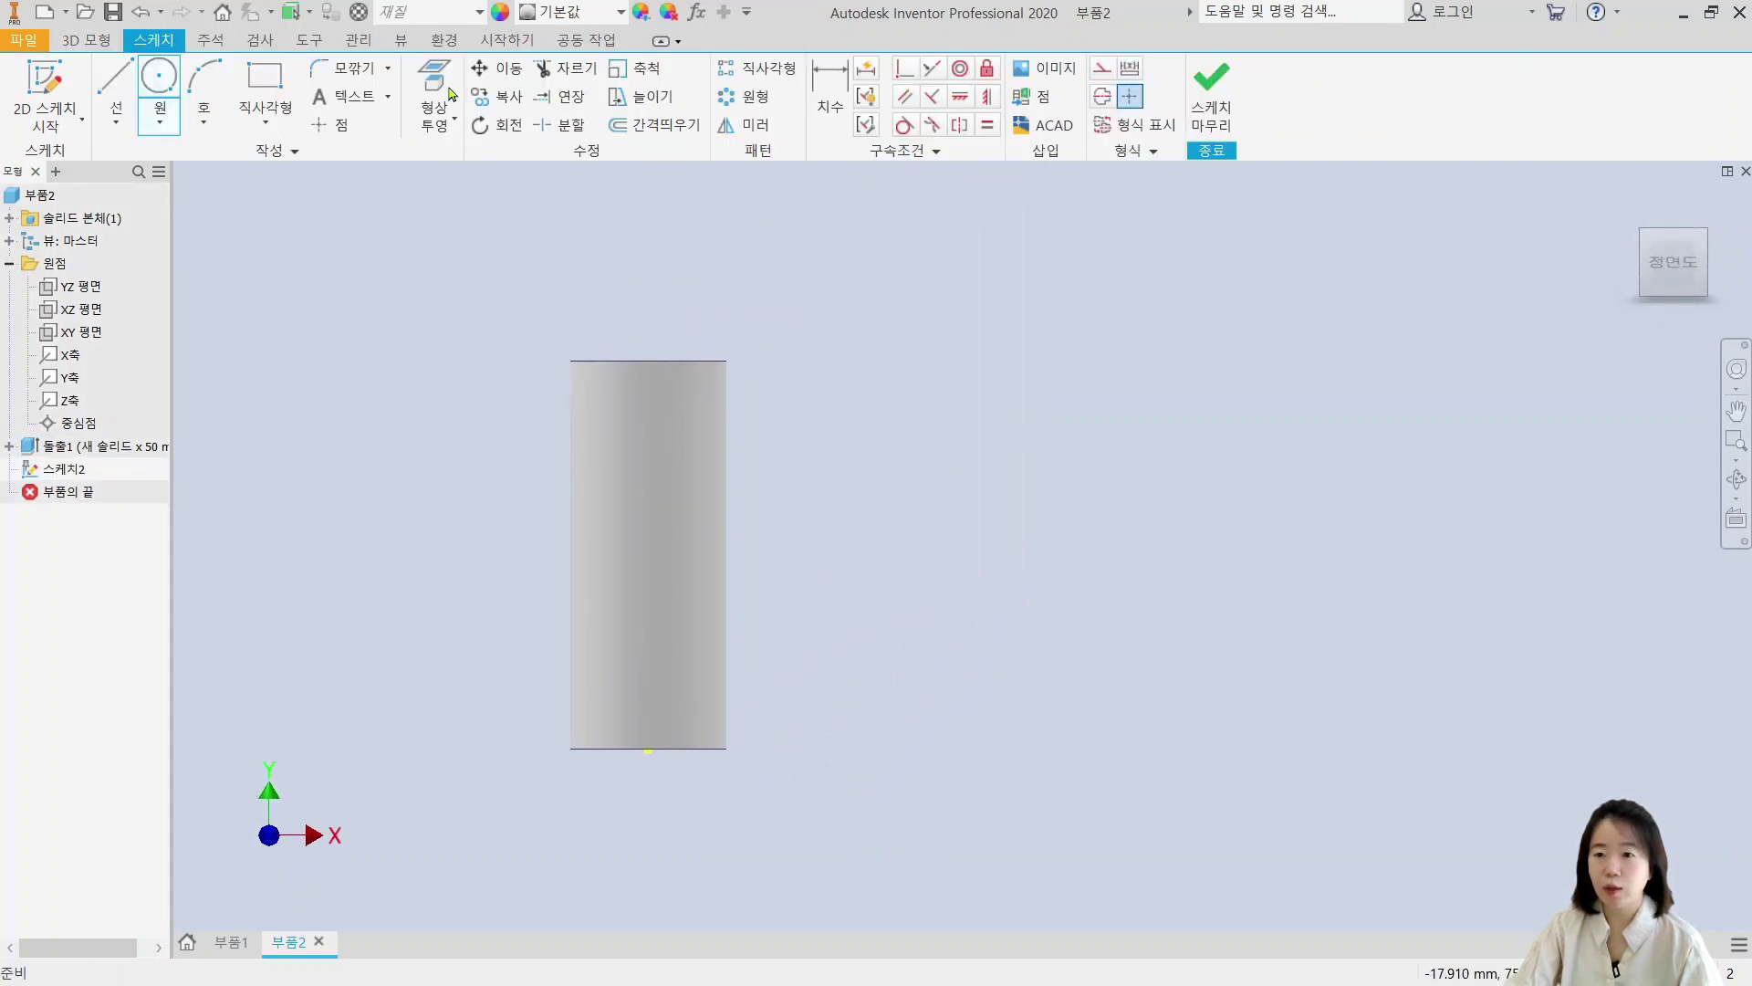
left_click(448, 93)
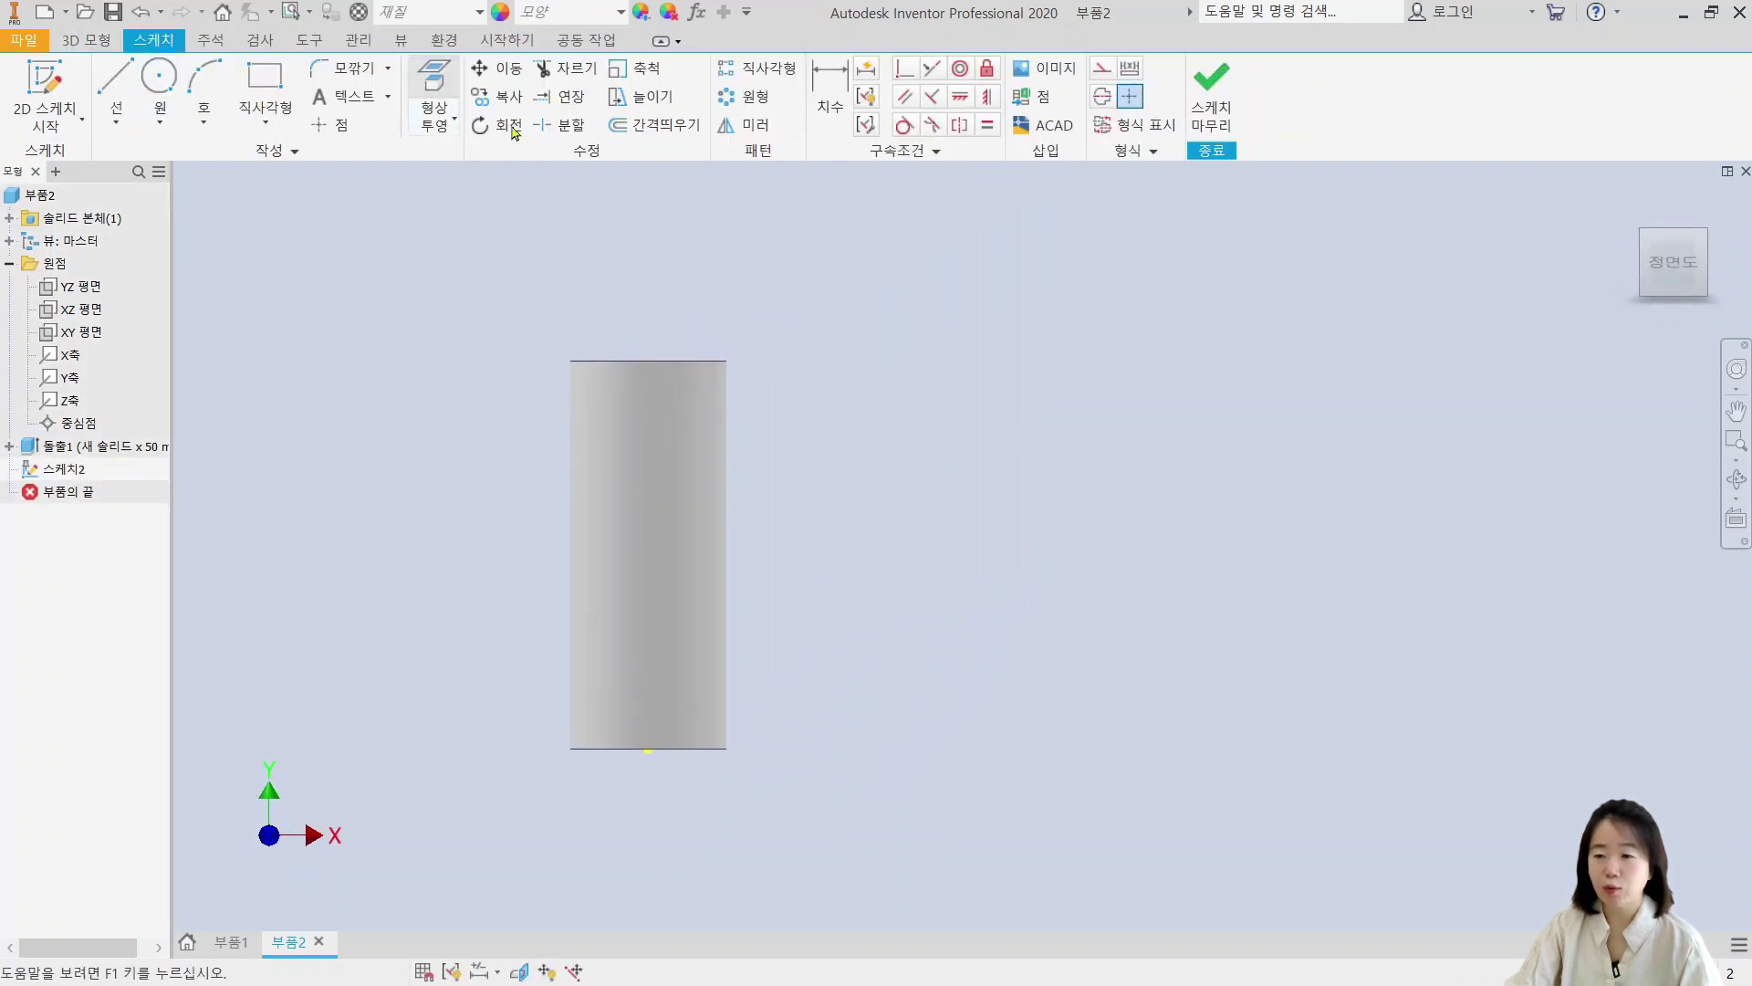
left_click(725, 557)
Step: Sketch a thin horizontal rectangle about 52 mm long and 4 mm high, extending outward from the projected edge near the cylinder's base
left_click(265, 87)
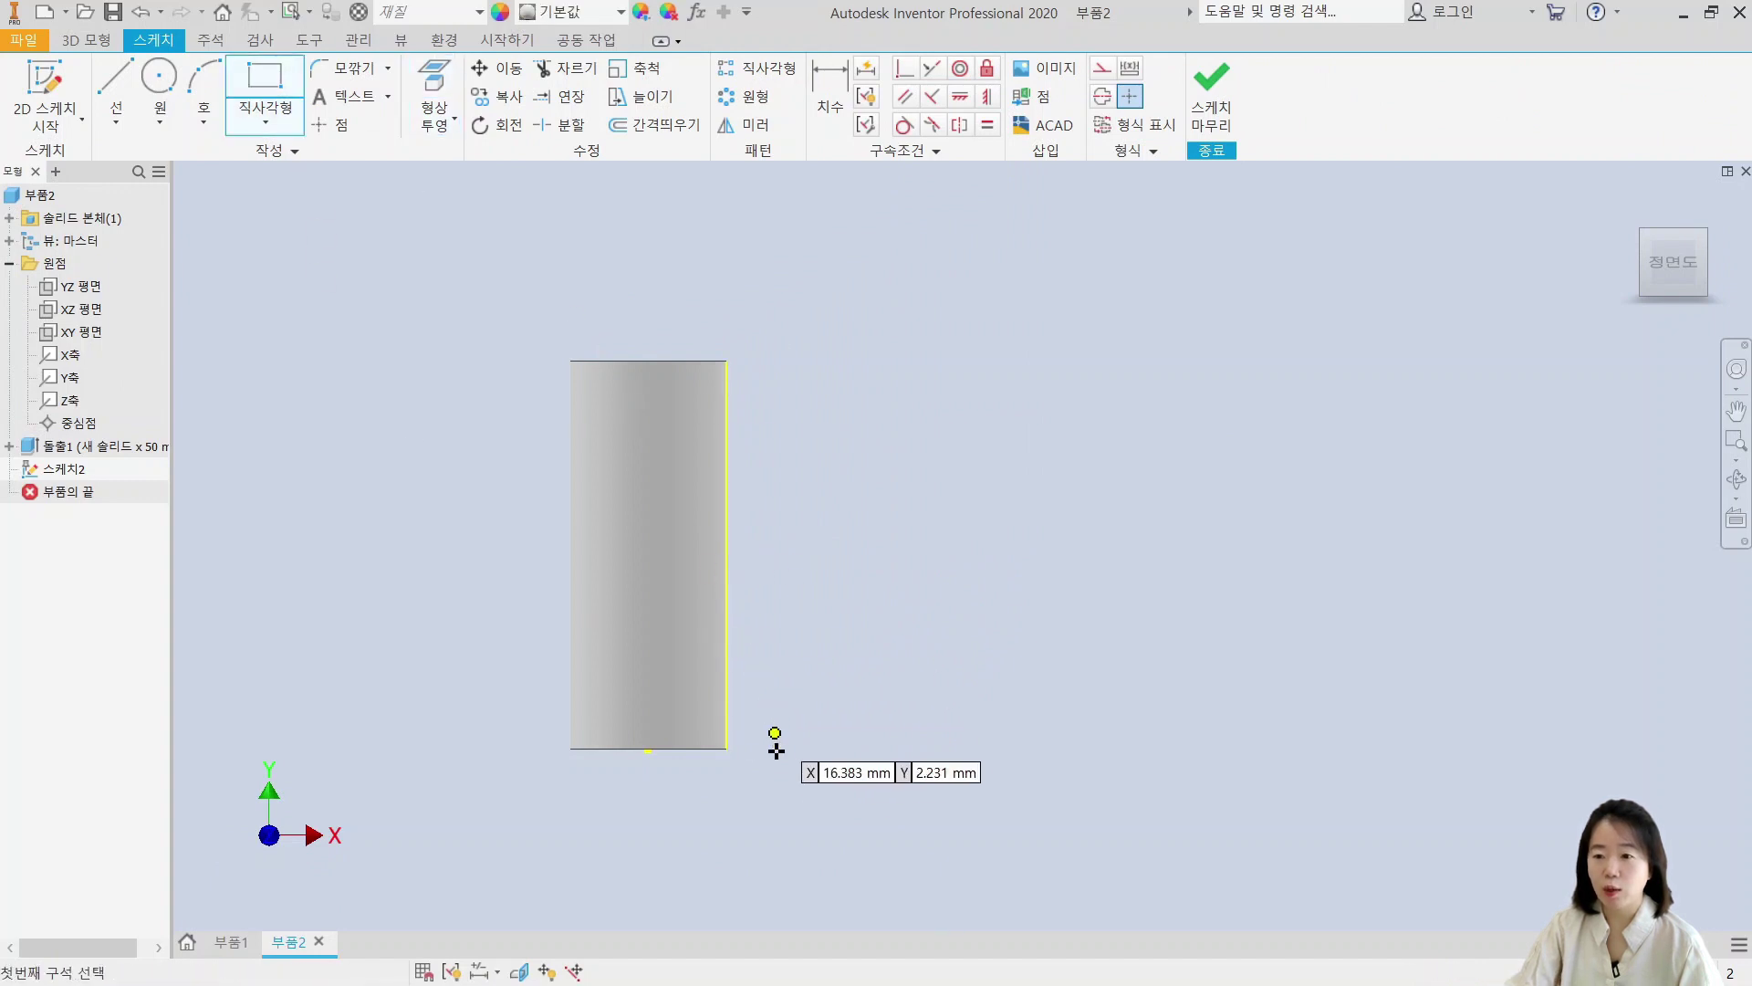
left_click(726, 718)
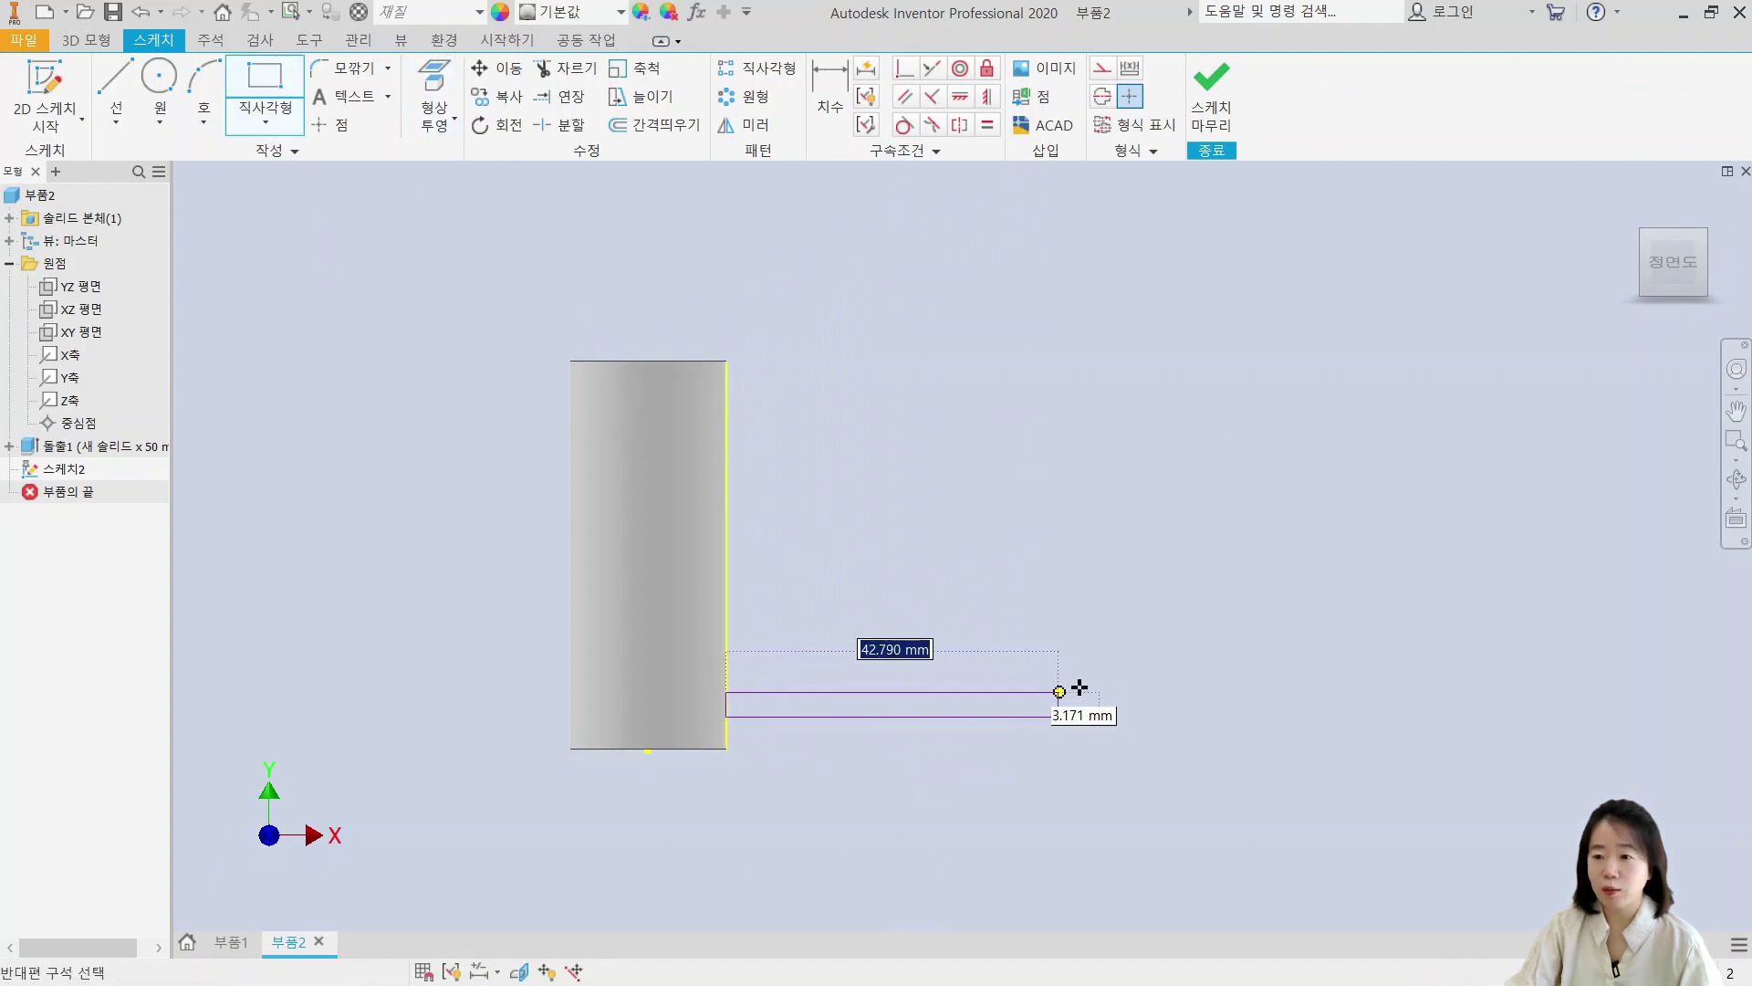
left_click(1129, 687)
key("Escape")
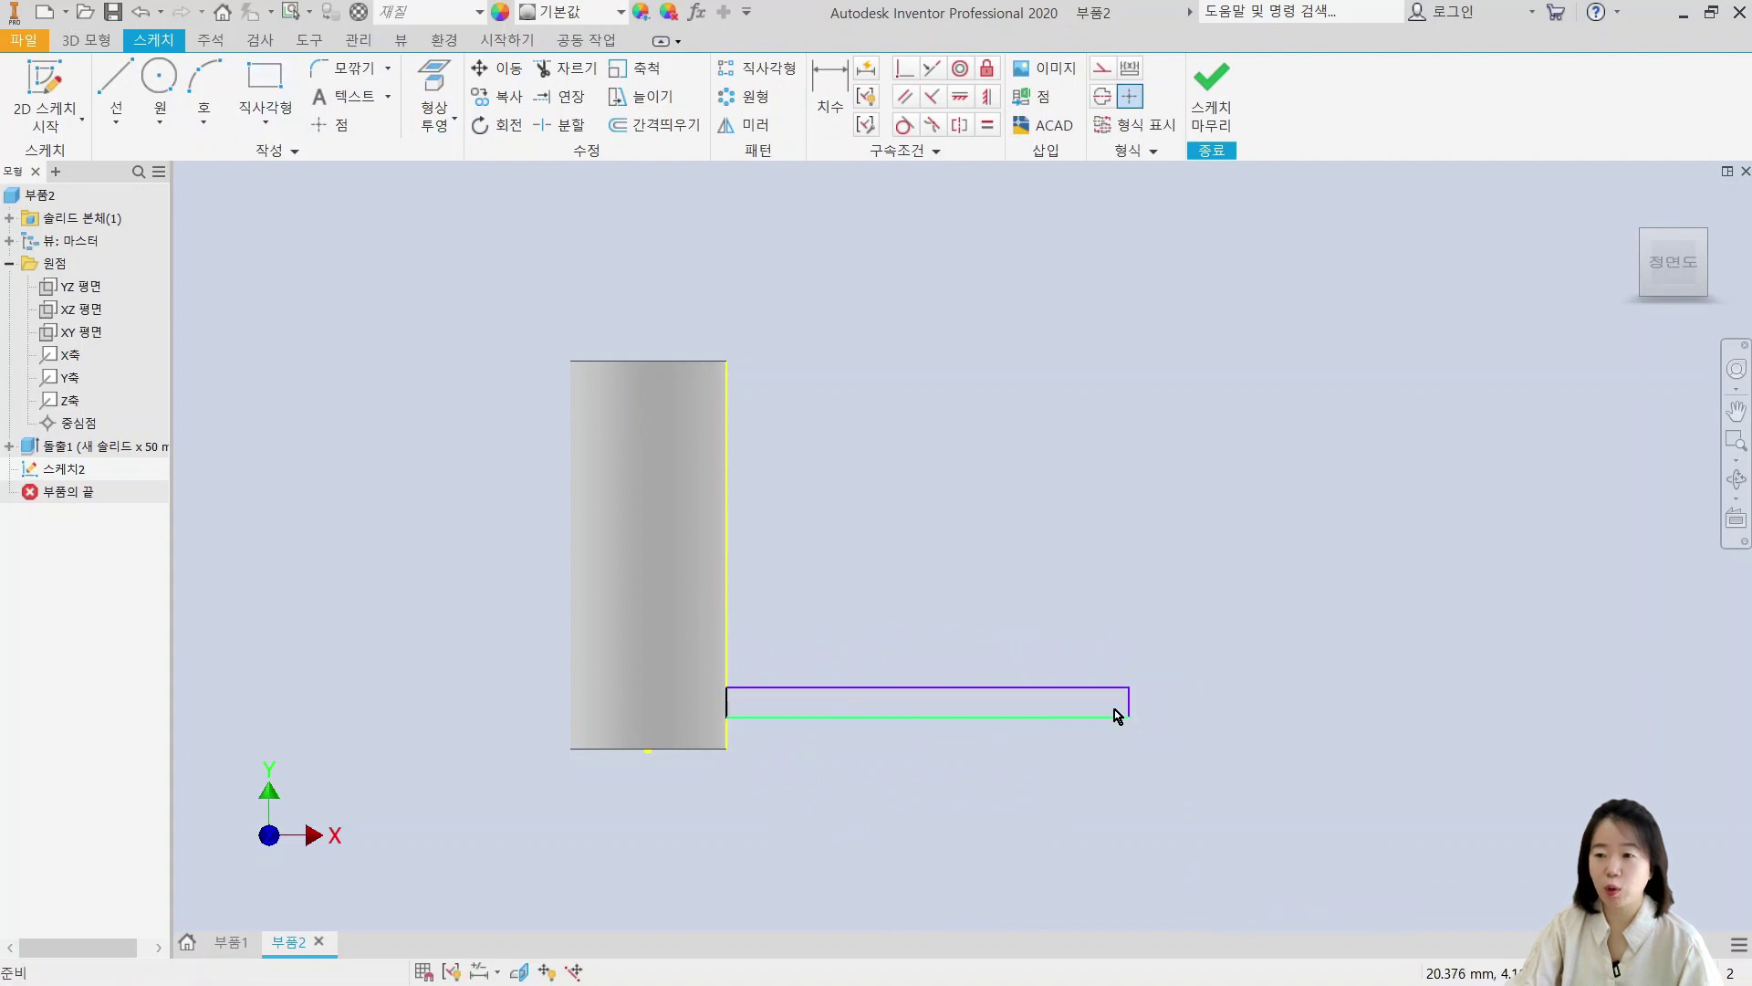
Step: Draw a vertical line about 54 mm long from the origin past the cylinder's top and convert it to a centerline
left_click(116, 87)
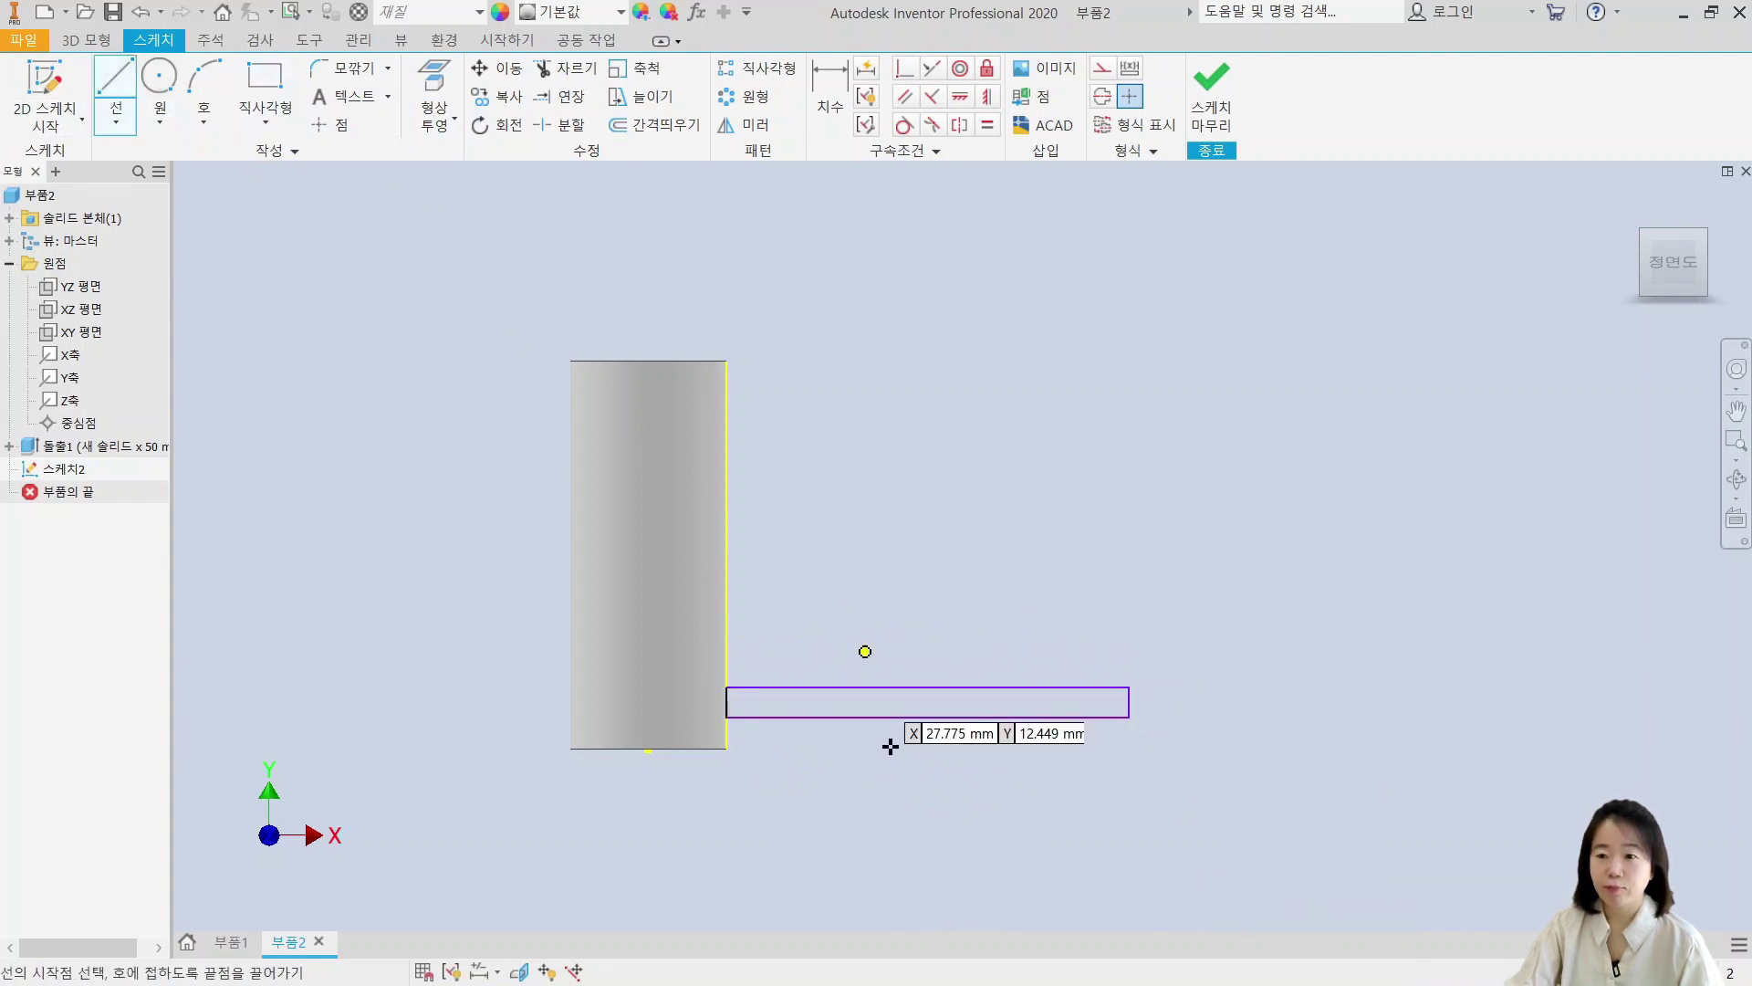
left_click(648, 749)
left_click(647, 327)
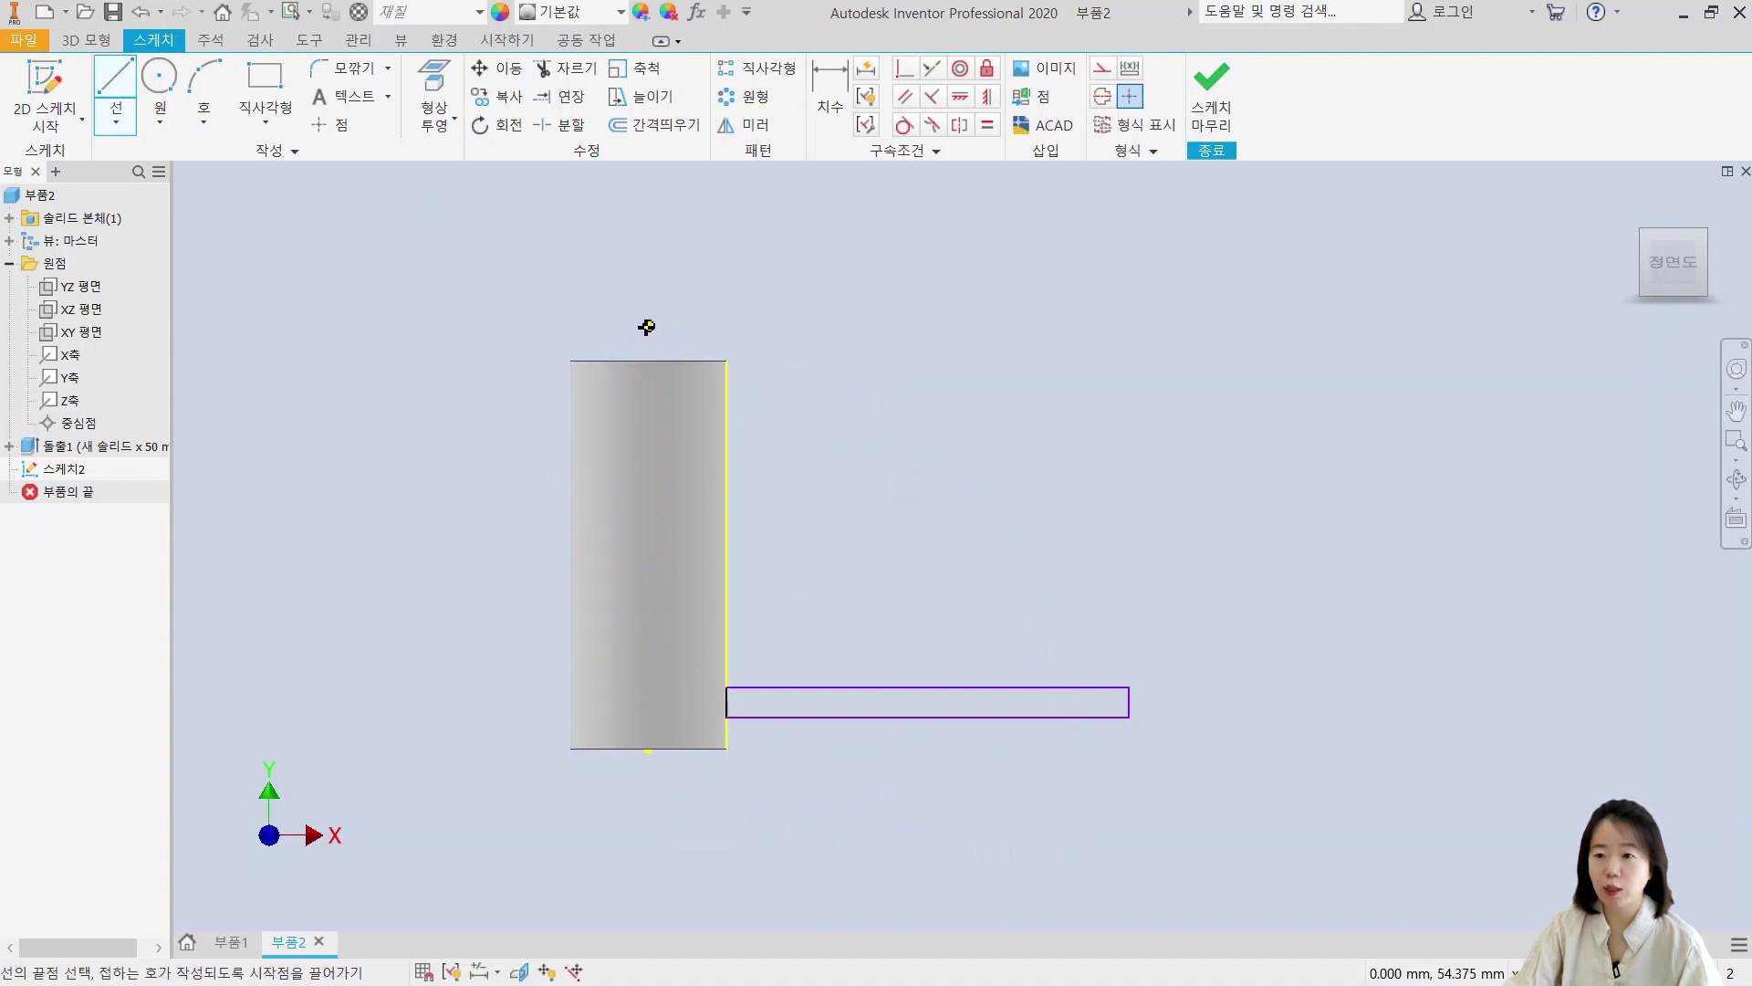
key("Escape")
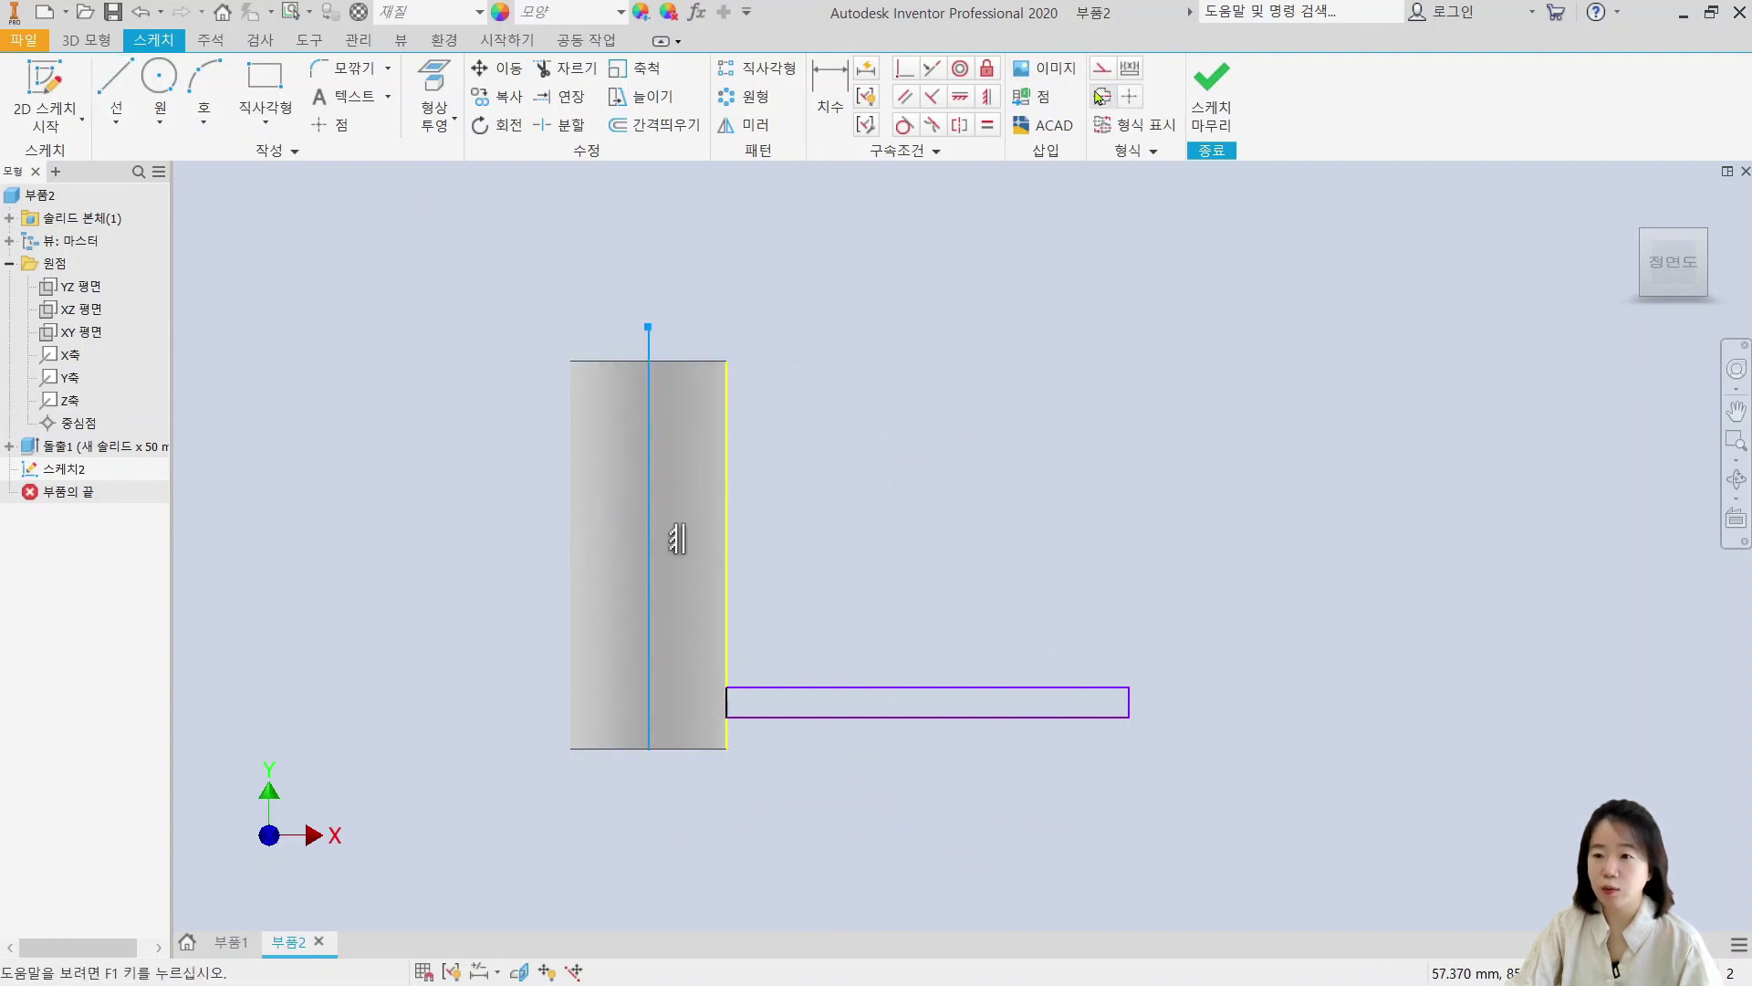
left_click(1097, 93)
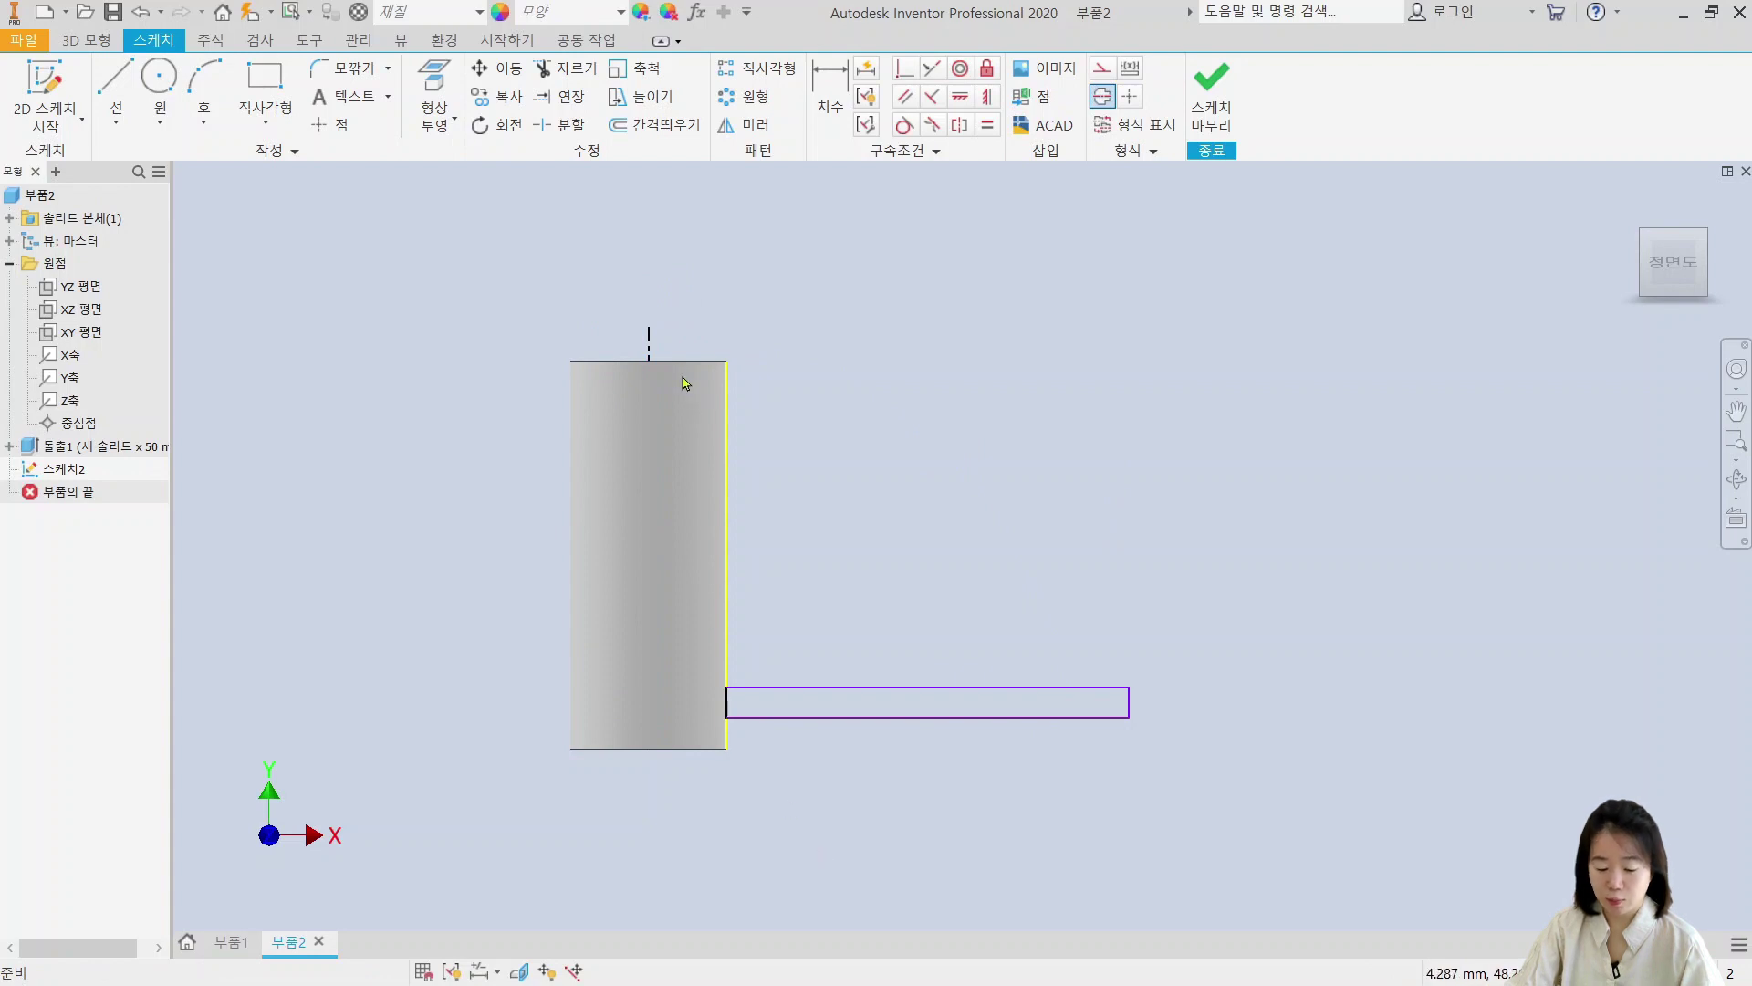
Step: Slice the model graphics at the sketch plane to expose the centerline inside the cylinder
left_click(783, 505)
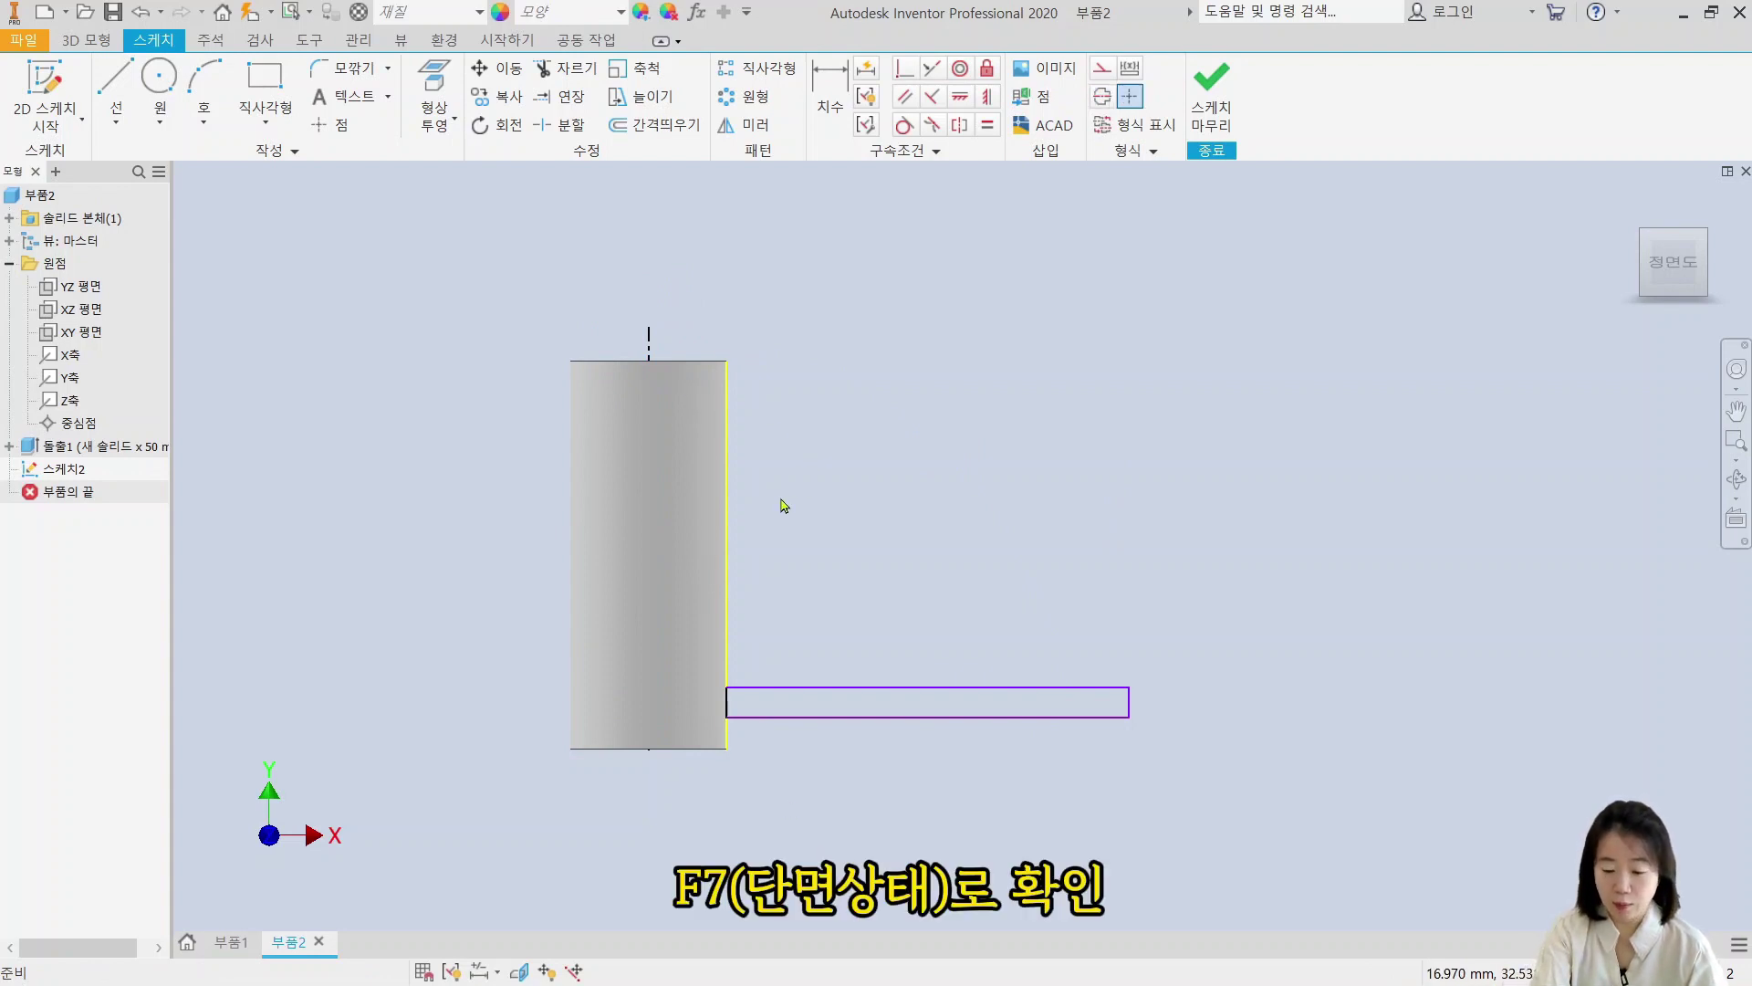
key("F7")
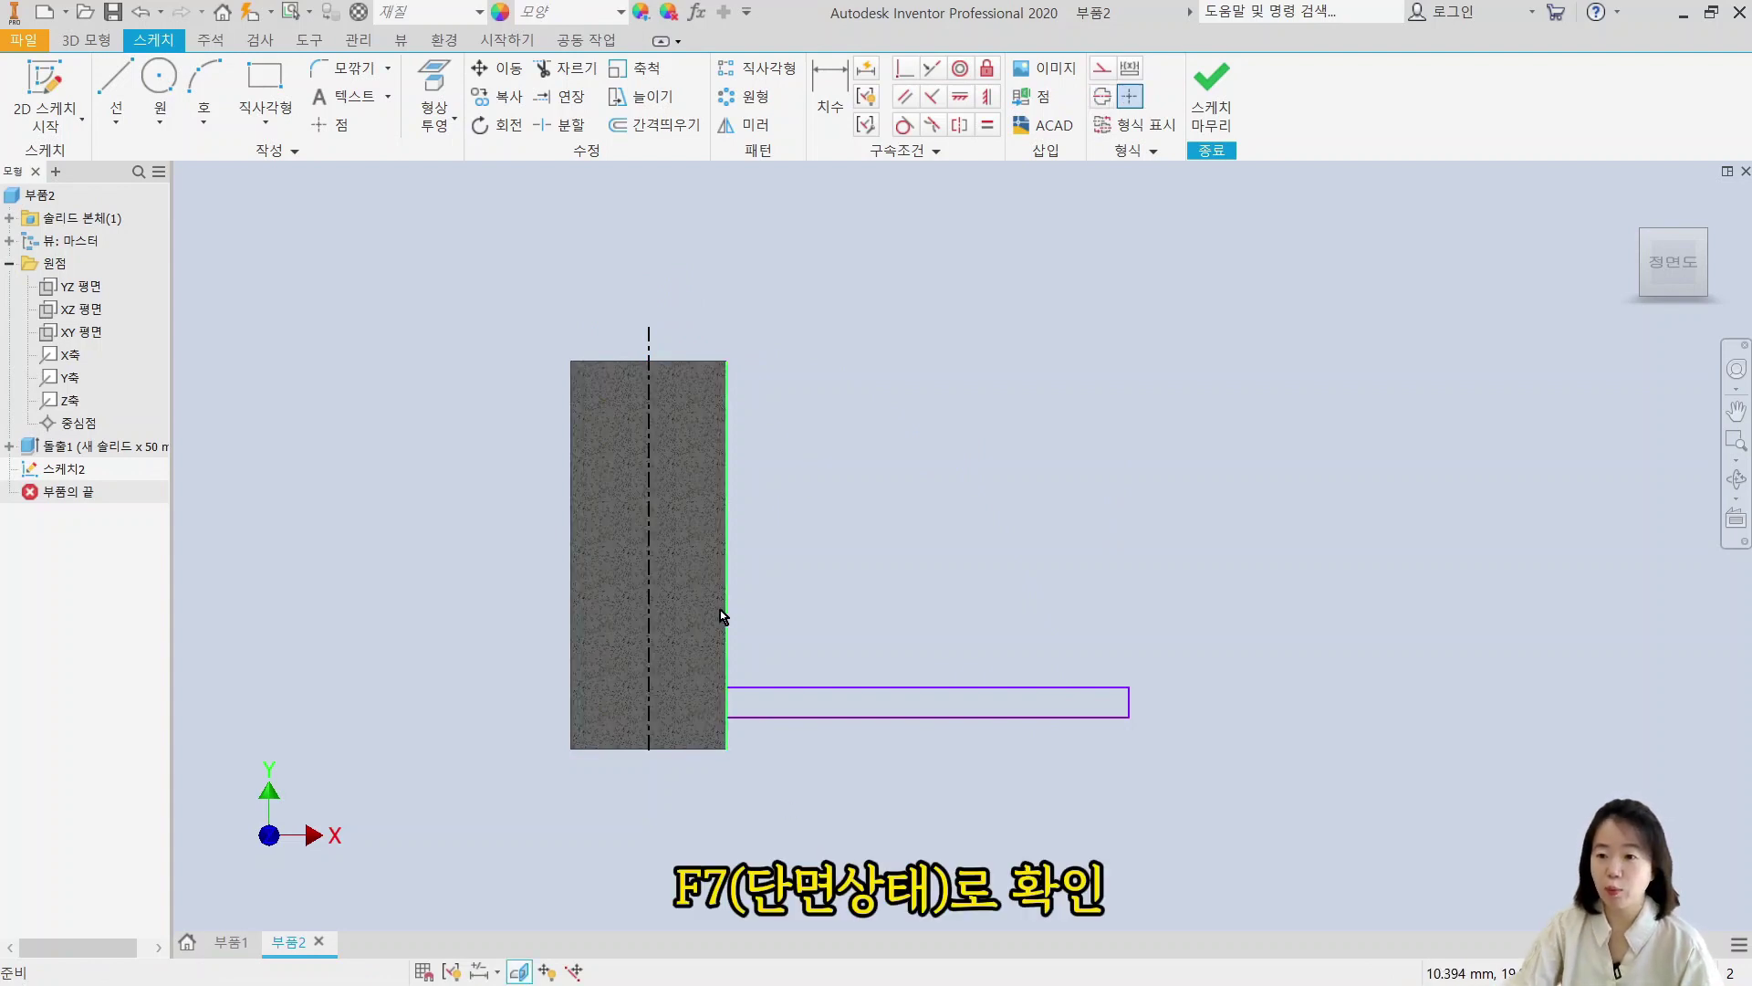
scroll(717, 619, "up", 3)
scroll(599, 611, "down", 3)
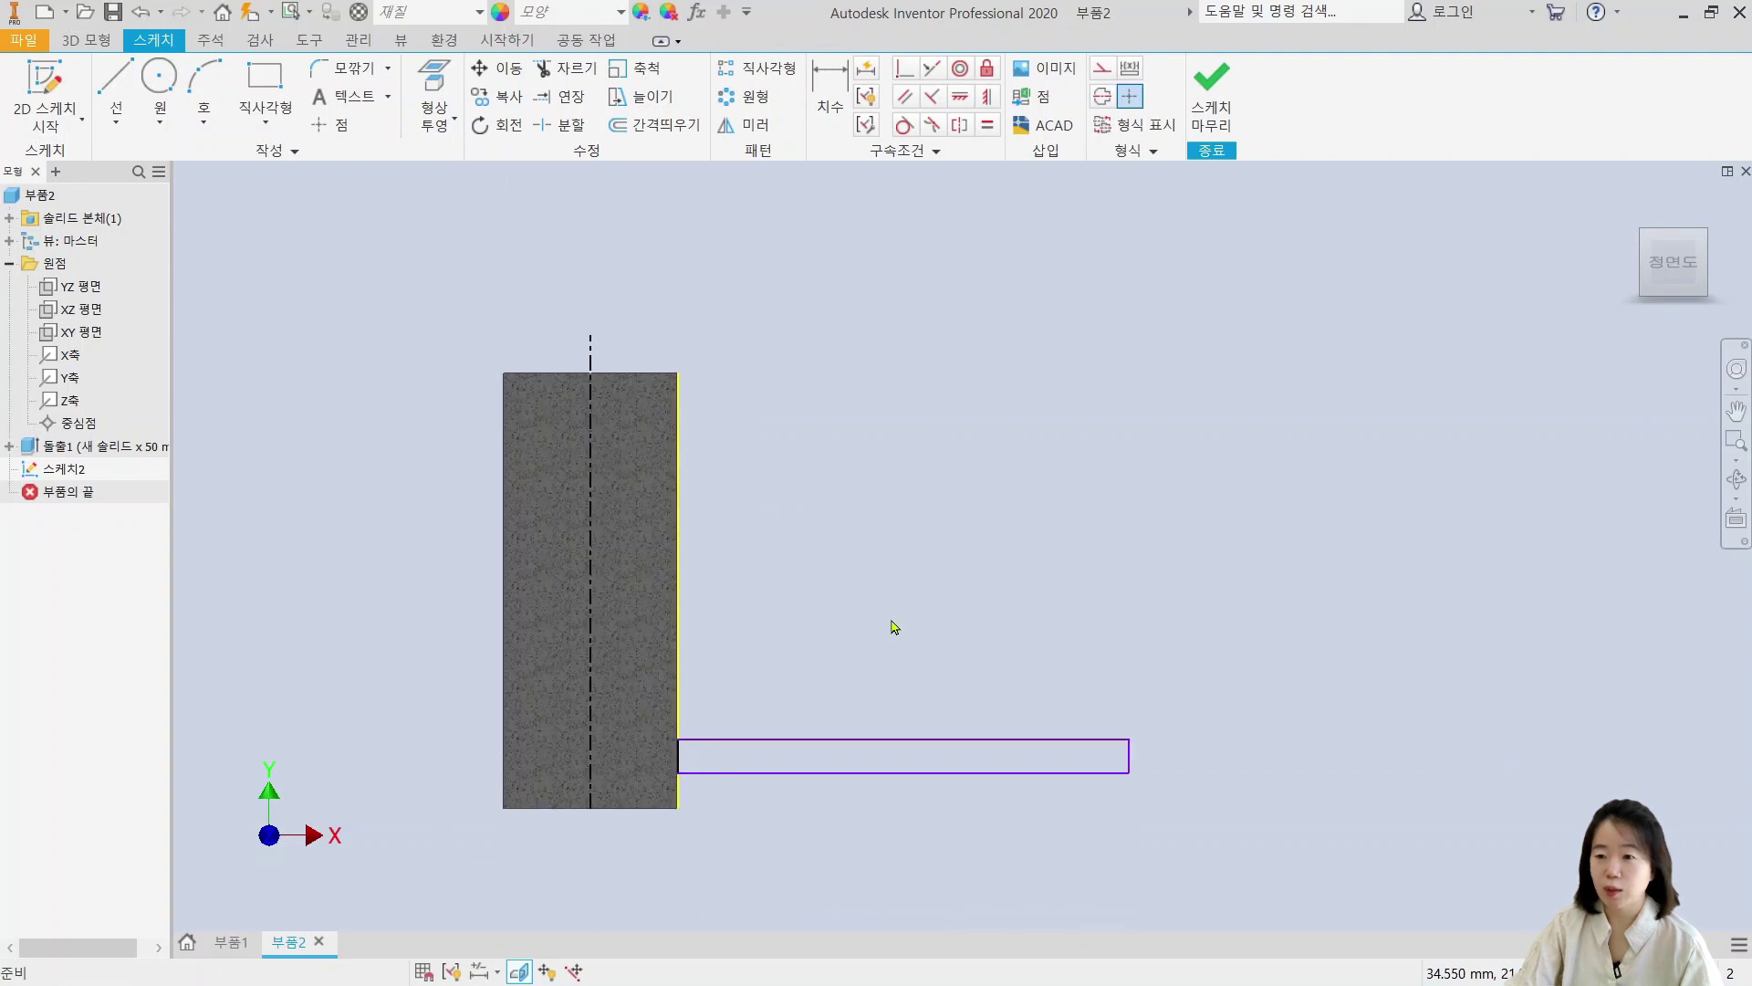
Step: Dimension the rectangle's outer edge from the centerline as a 200 mm diameter
left_click(830, 96)
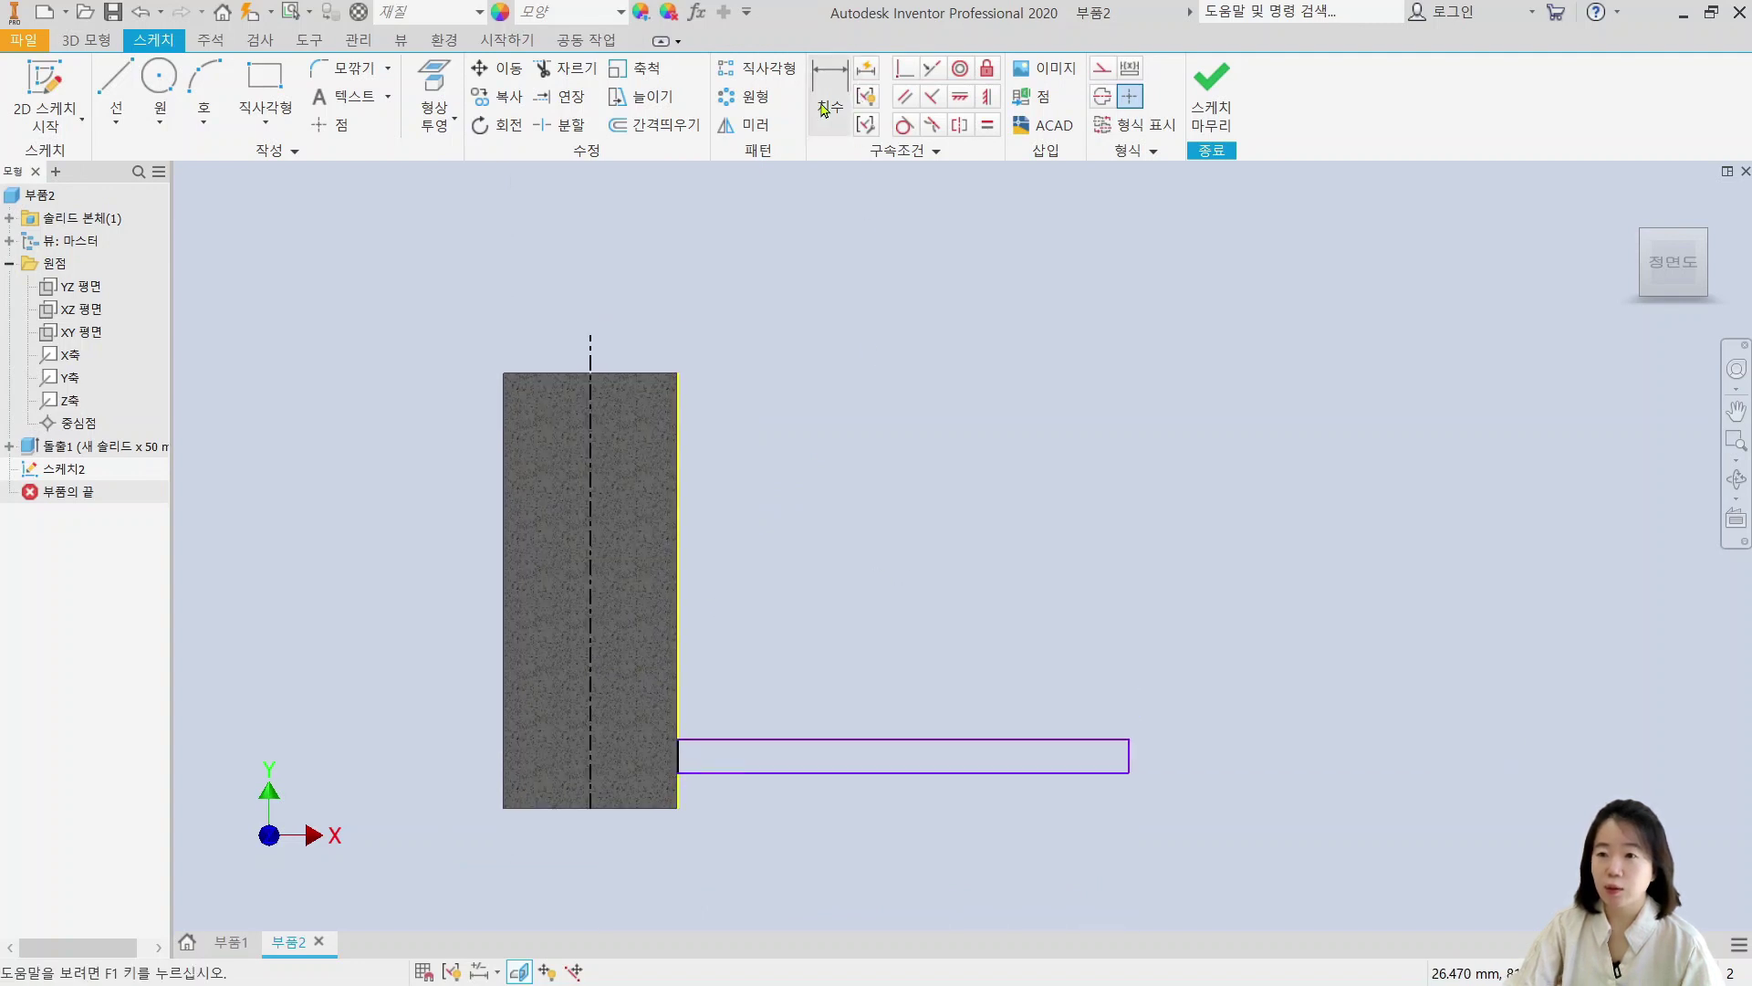
left_click(1132, 755)
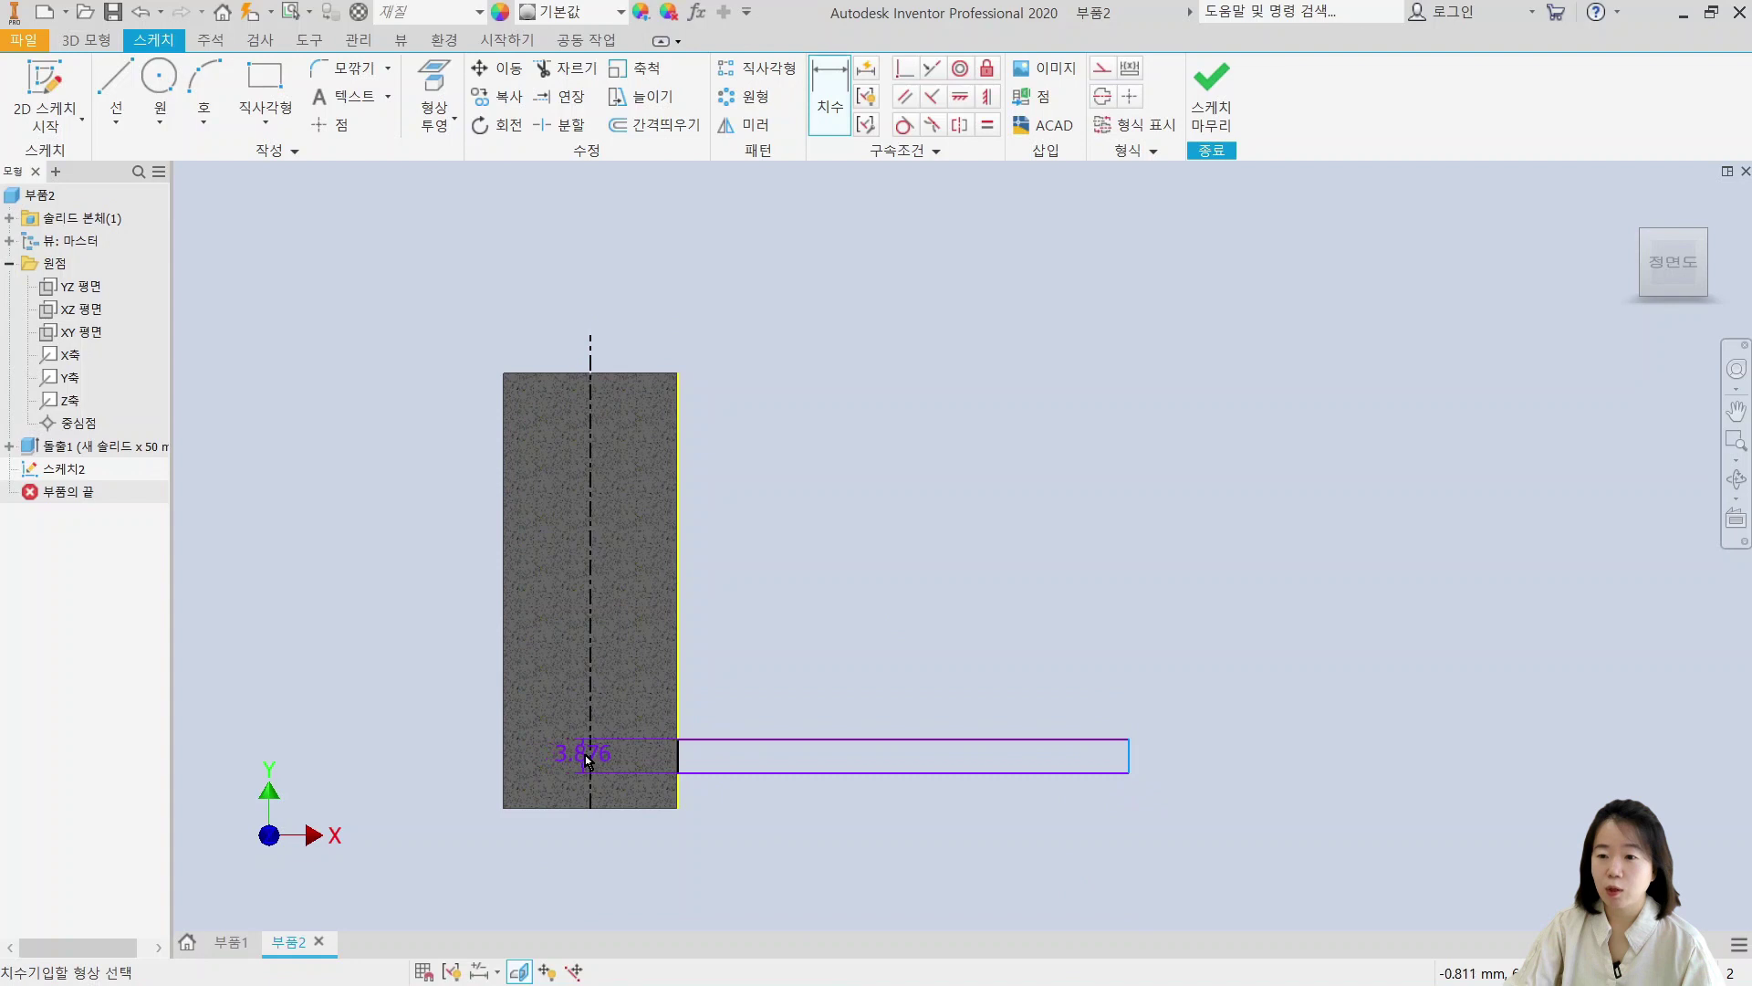
left_click(587, 758)
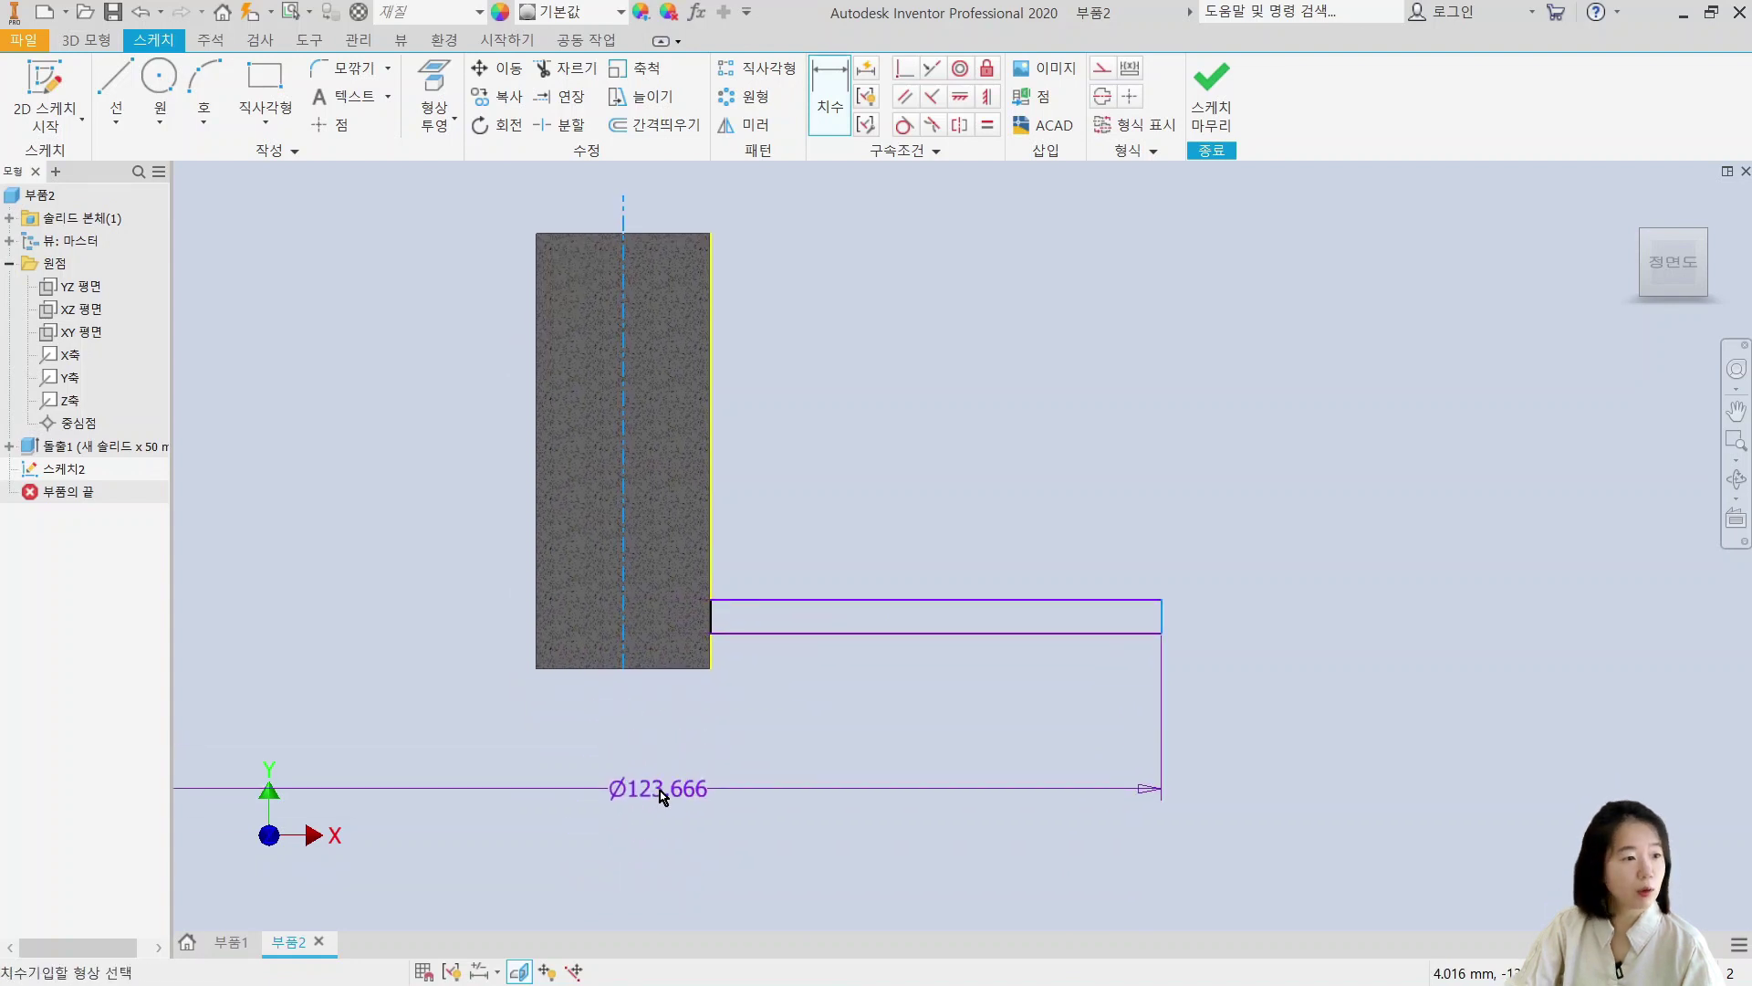
left_click(660, 790)
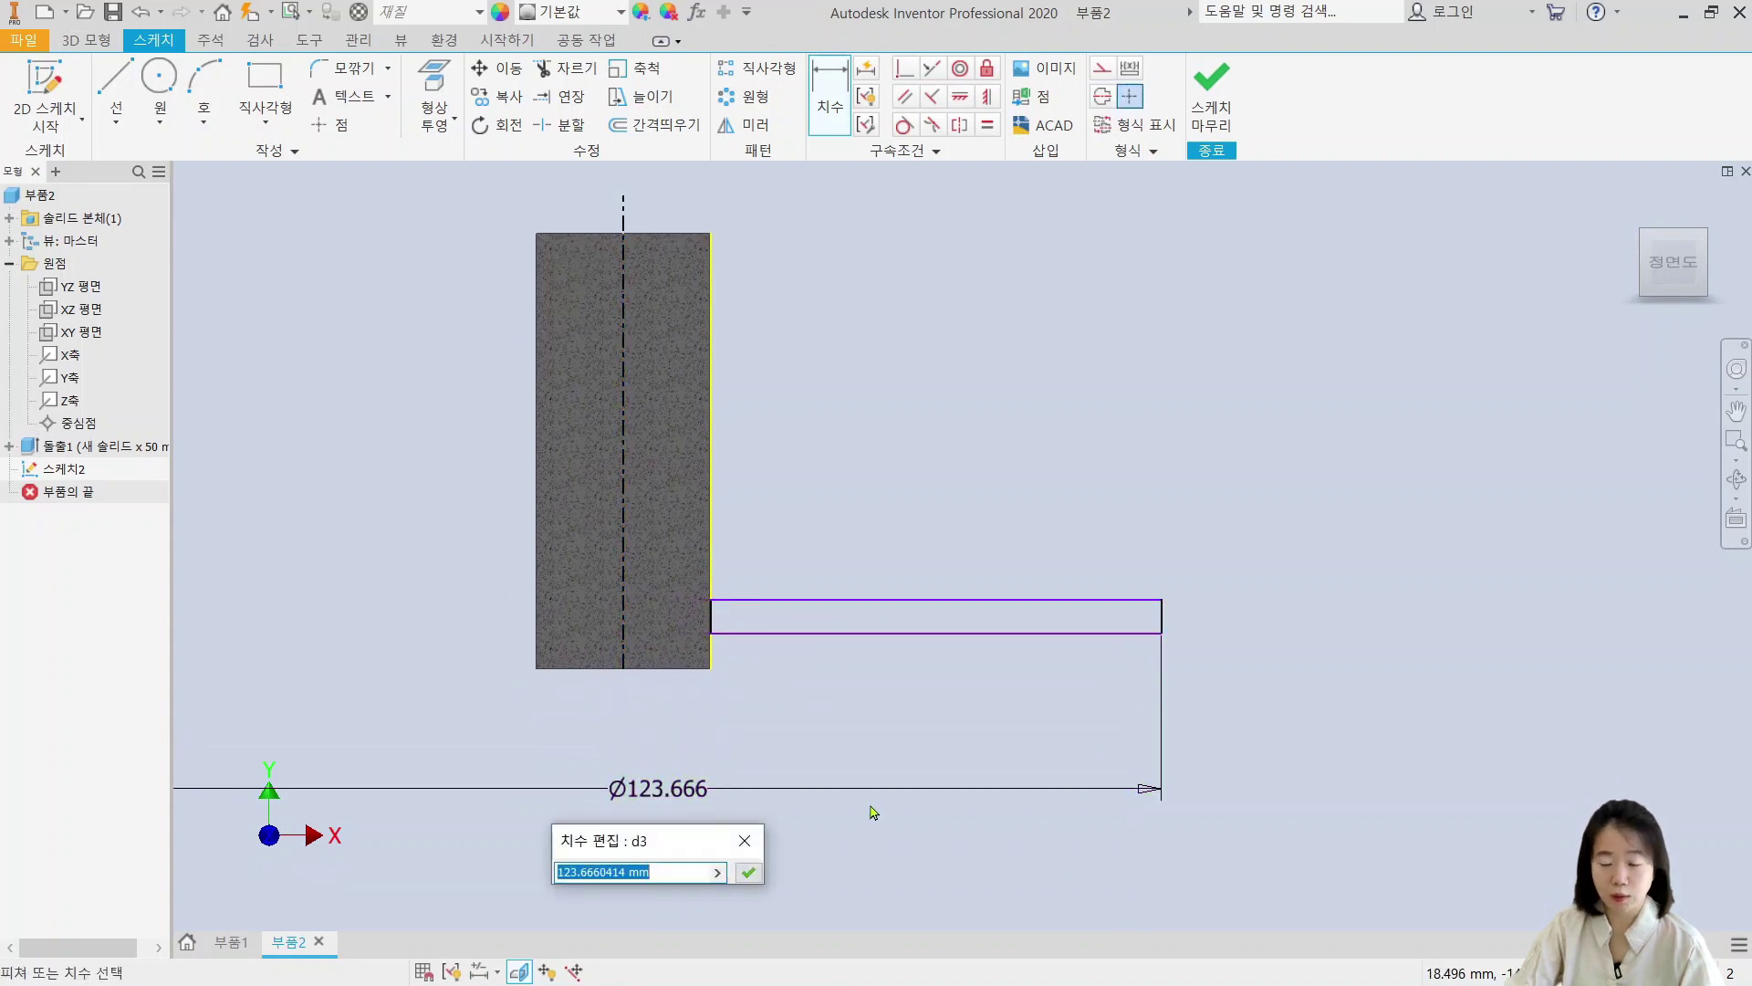
type("2")
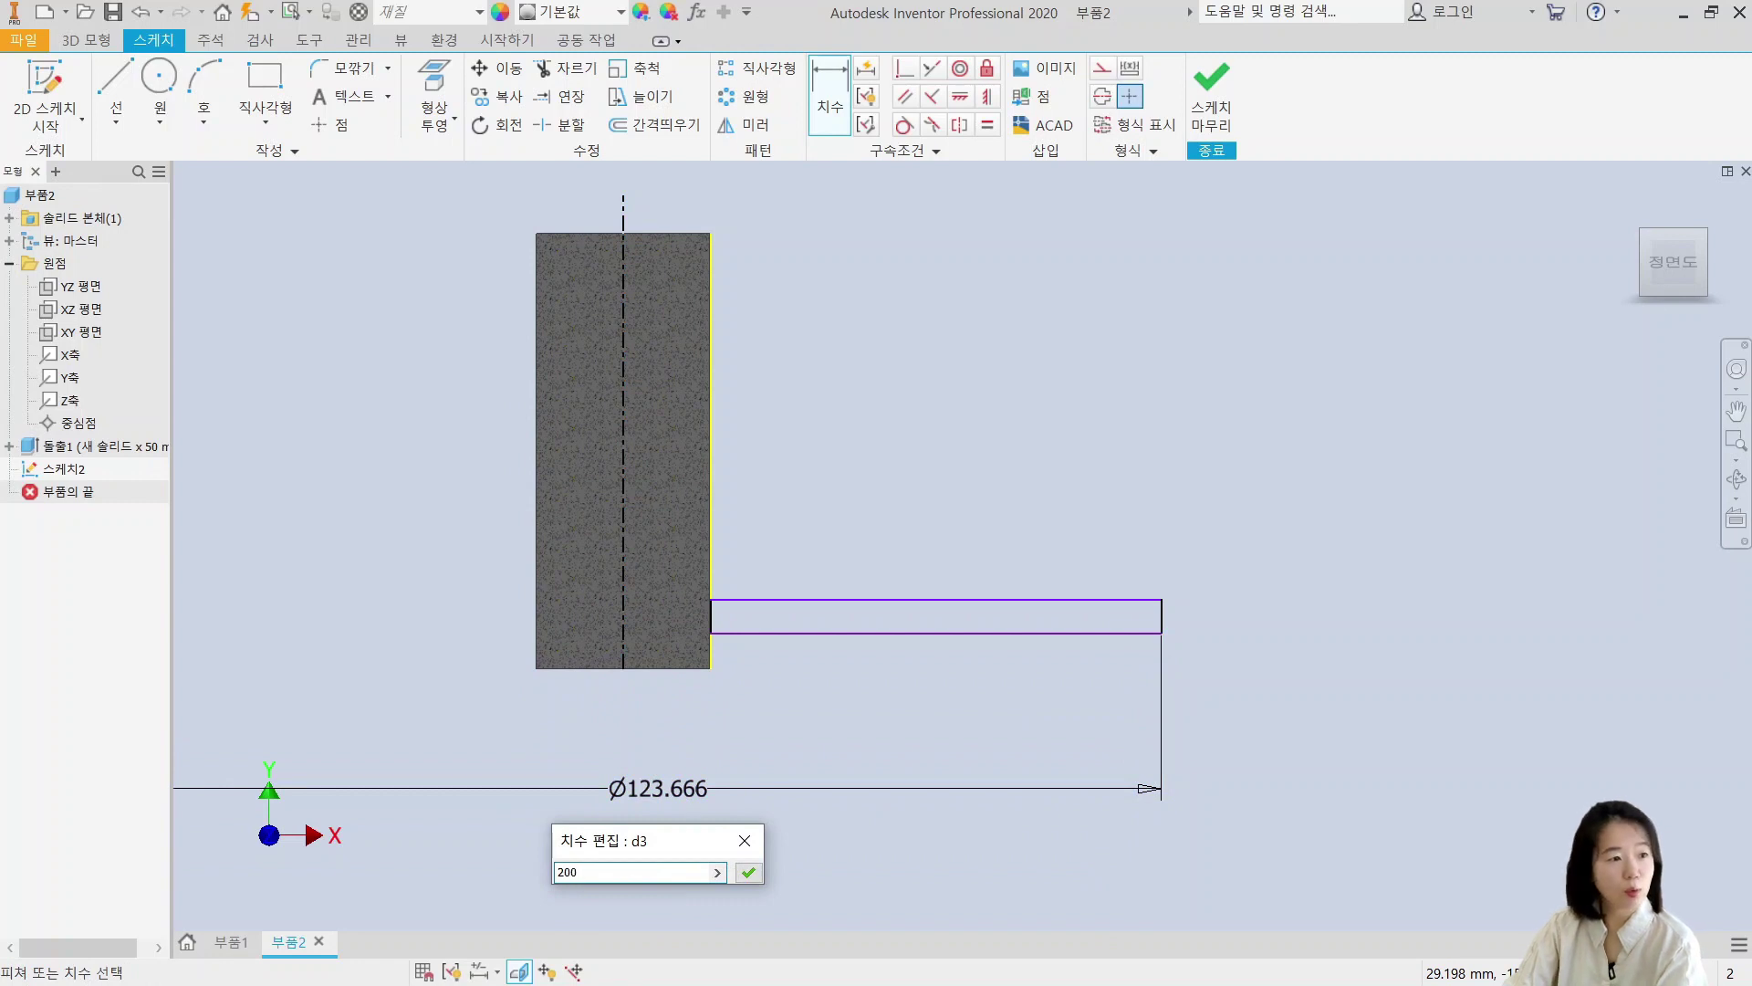
type("00")
key("Return")
Step: Dimension the gap between the cylinder's bottom edge and the rectangle's lower edge as 4 mm
scroll(1068, 708, "down", 2)
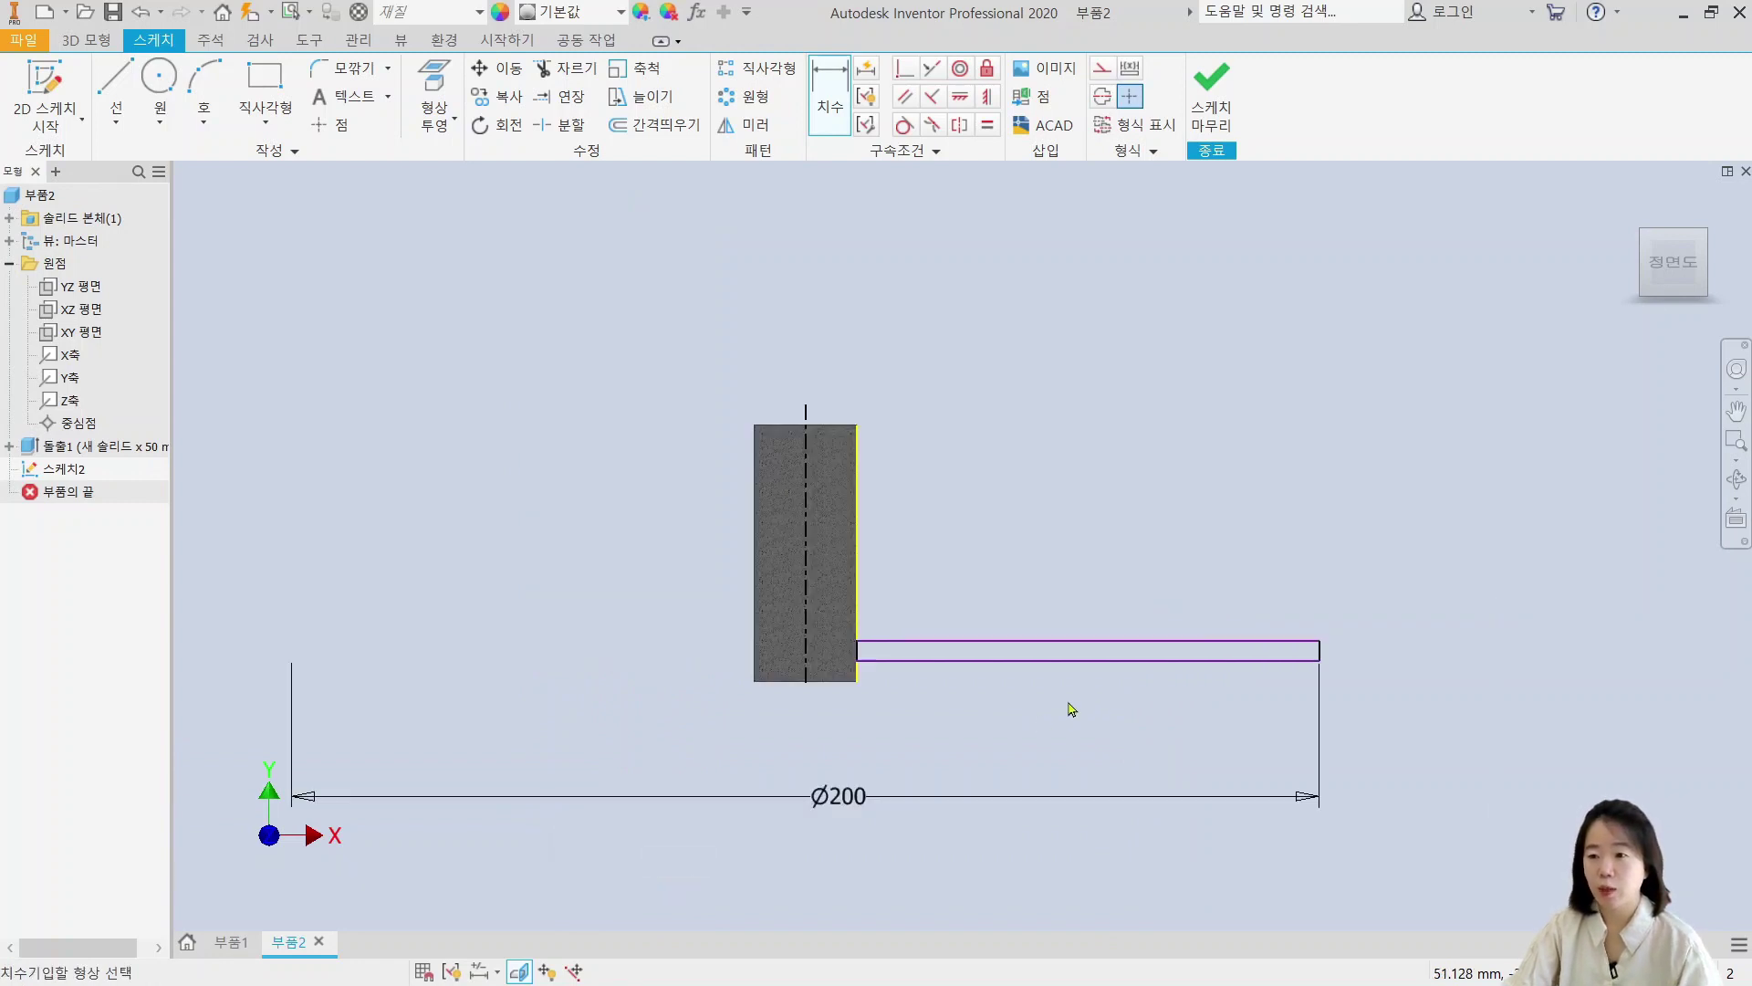
middle_click_drag(1068, 708, 994, 724)
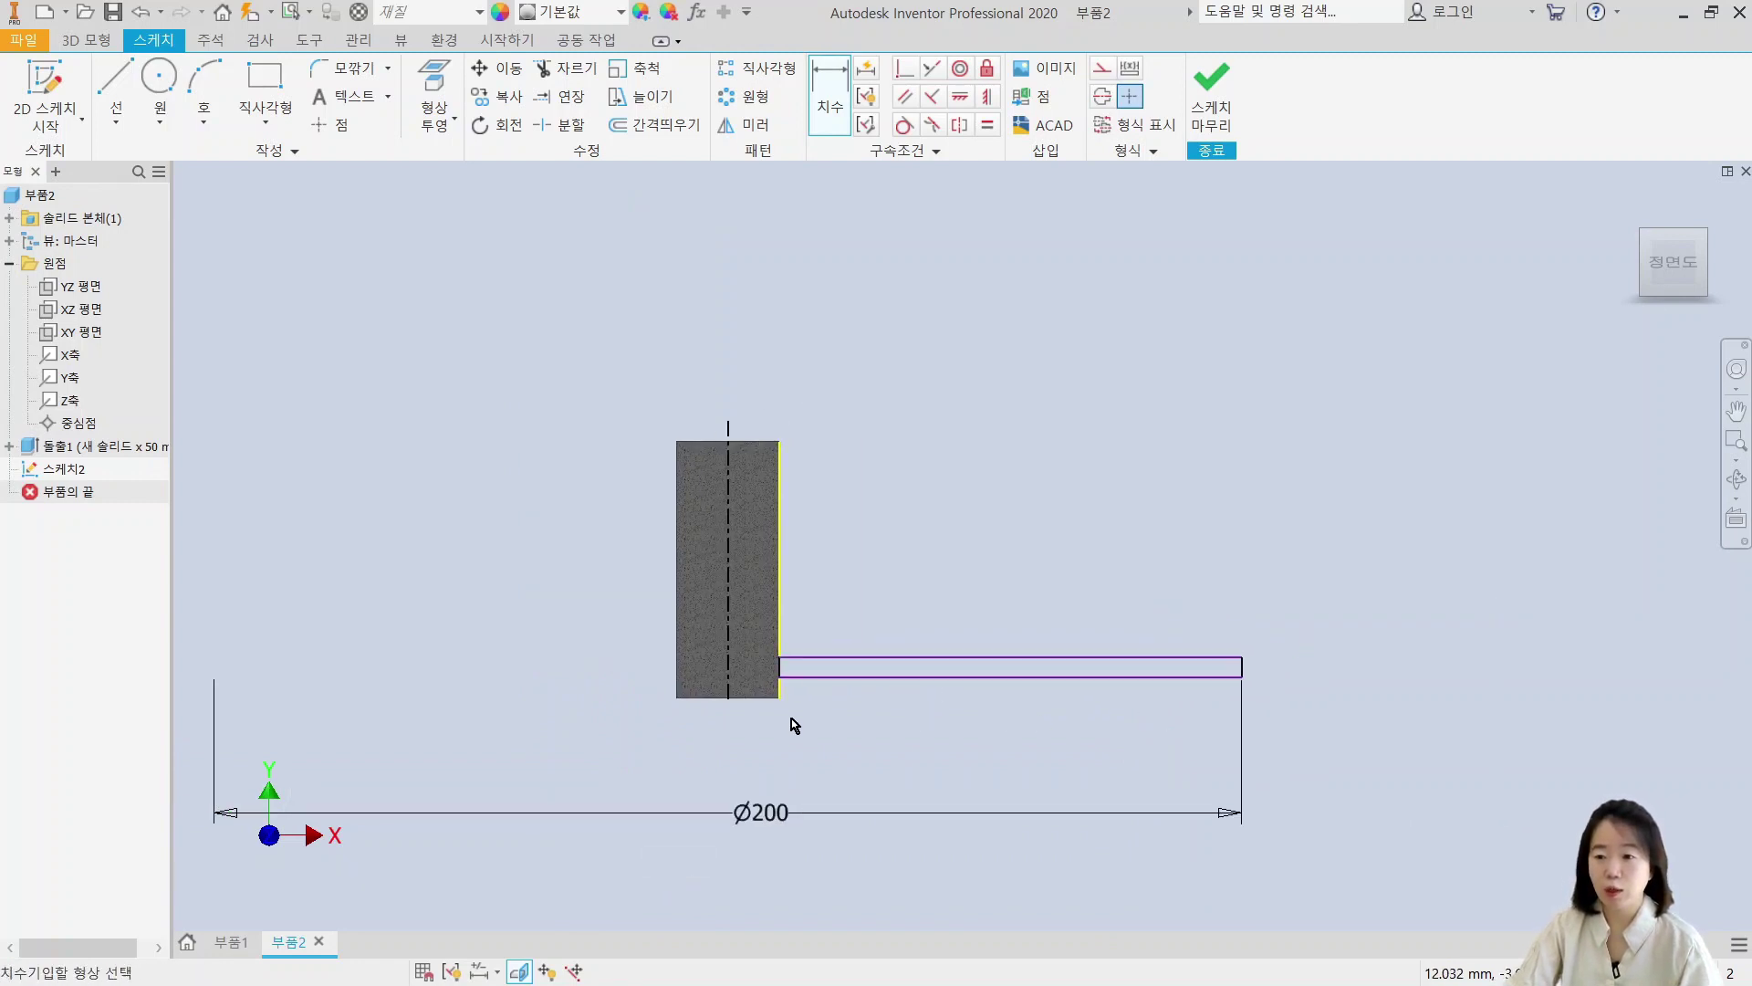
scroll(791, 719, "up", 3)
left_click(739, 652)
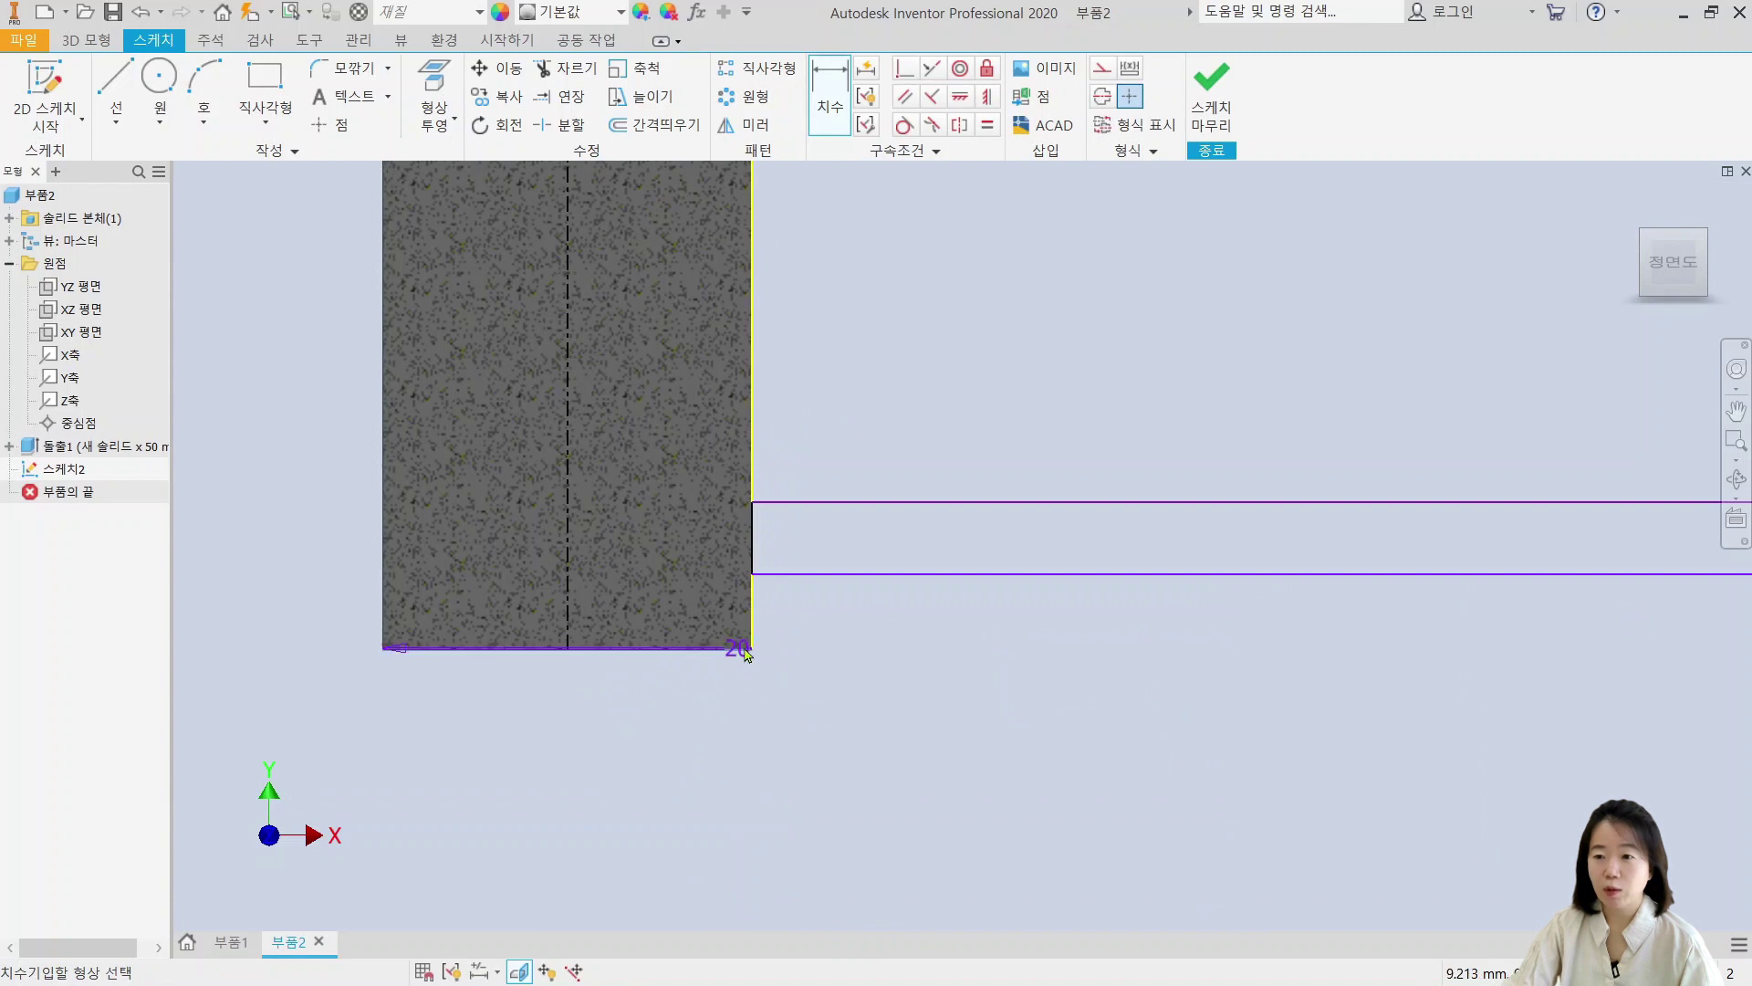
left_click(809, 575)
left_click(932, 696)
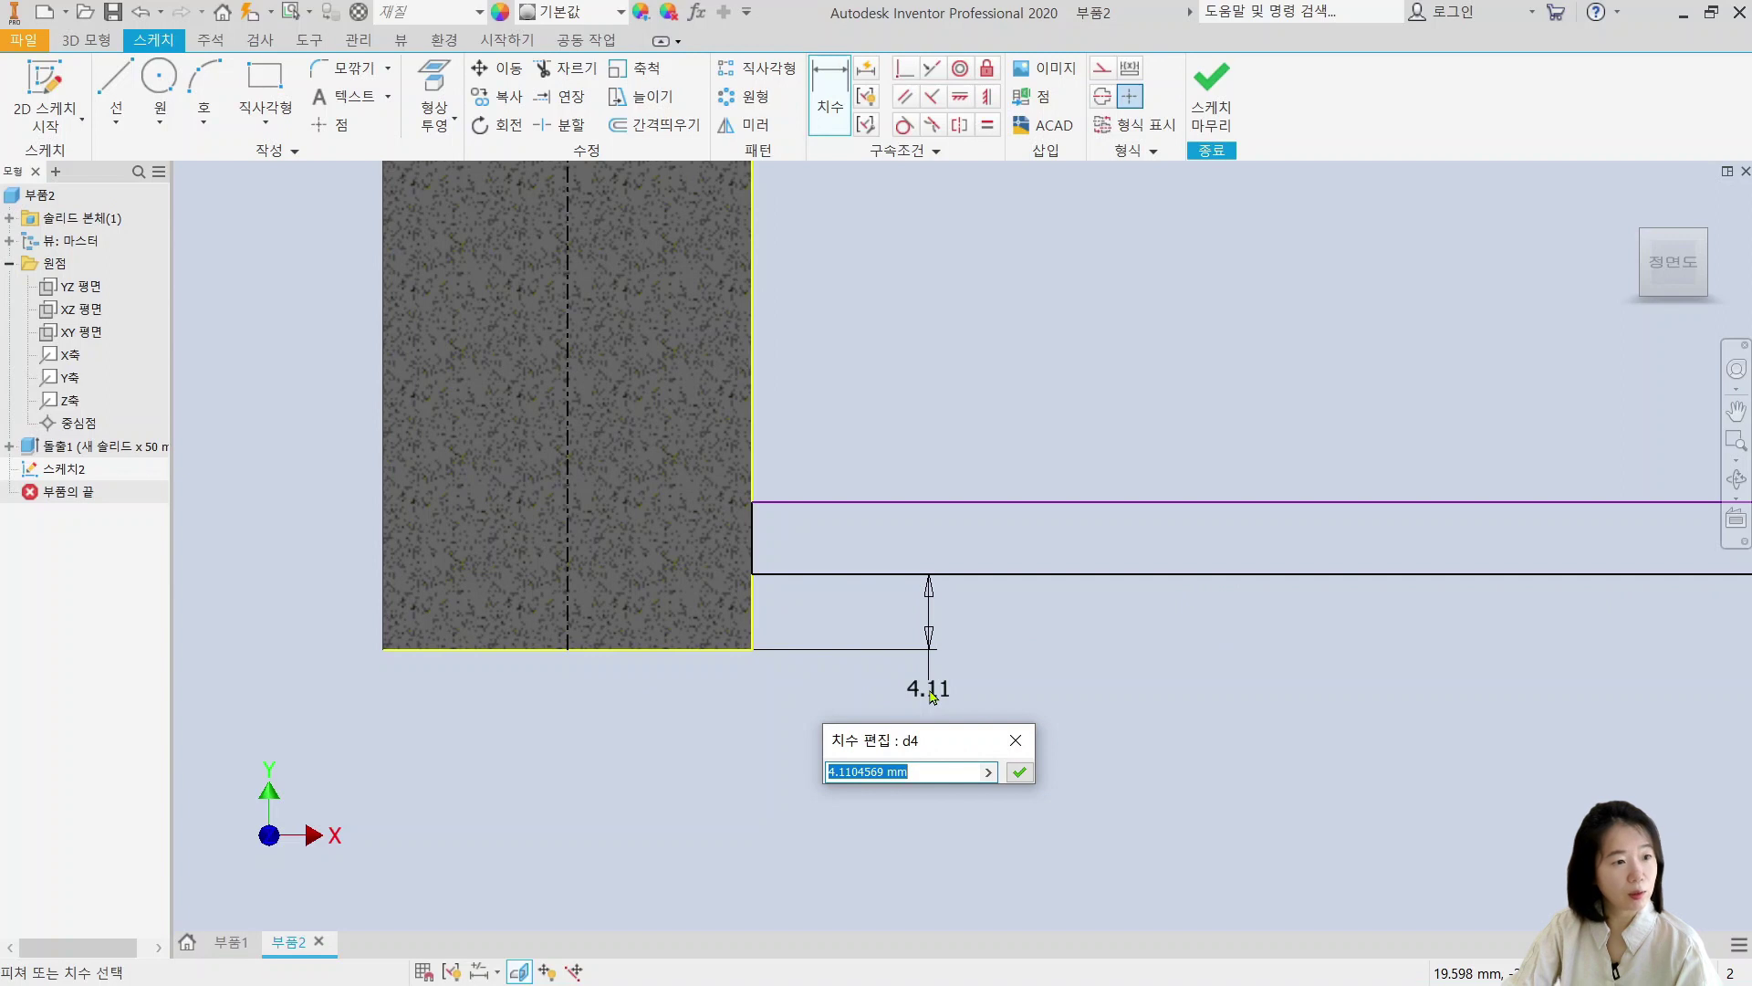
type("4")
key("Return")
Step: Dimension the rectangle's height as 2 mm at its outer edge and leave the dimension command
scroll(1263, 659, "down", 4)
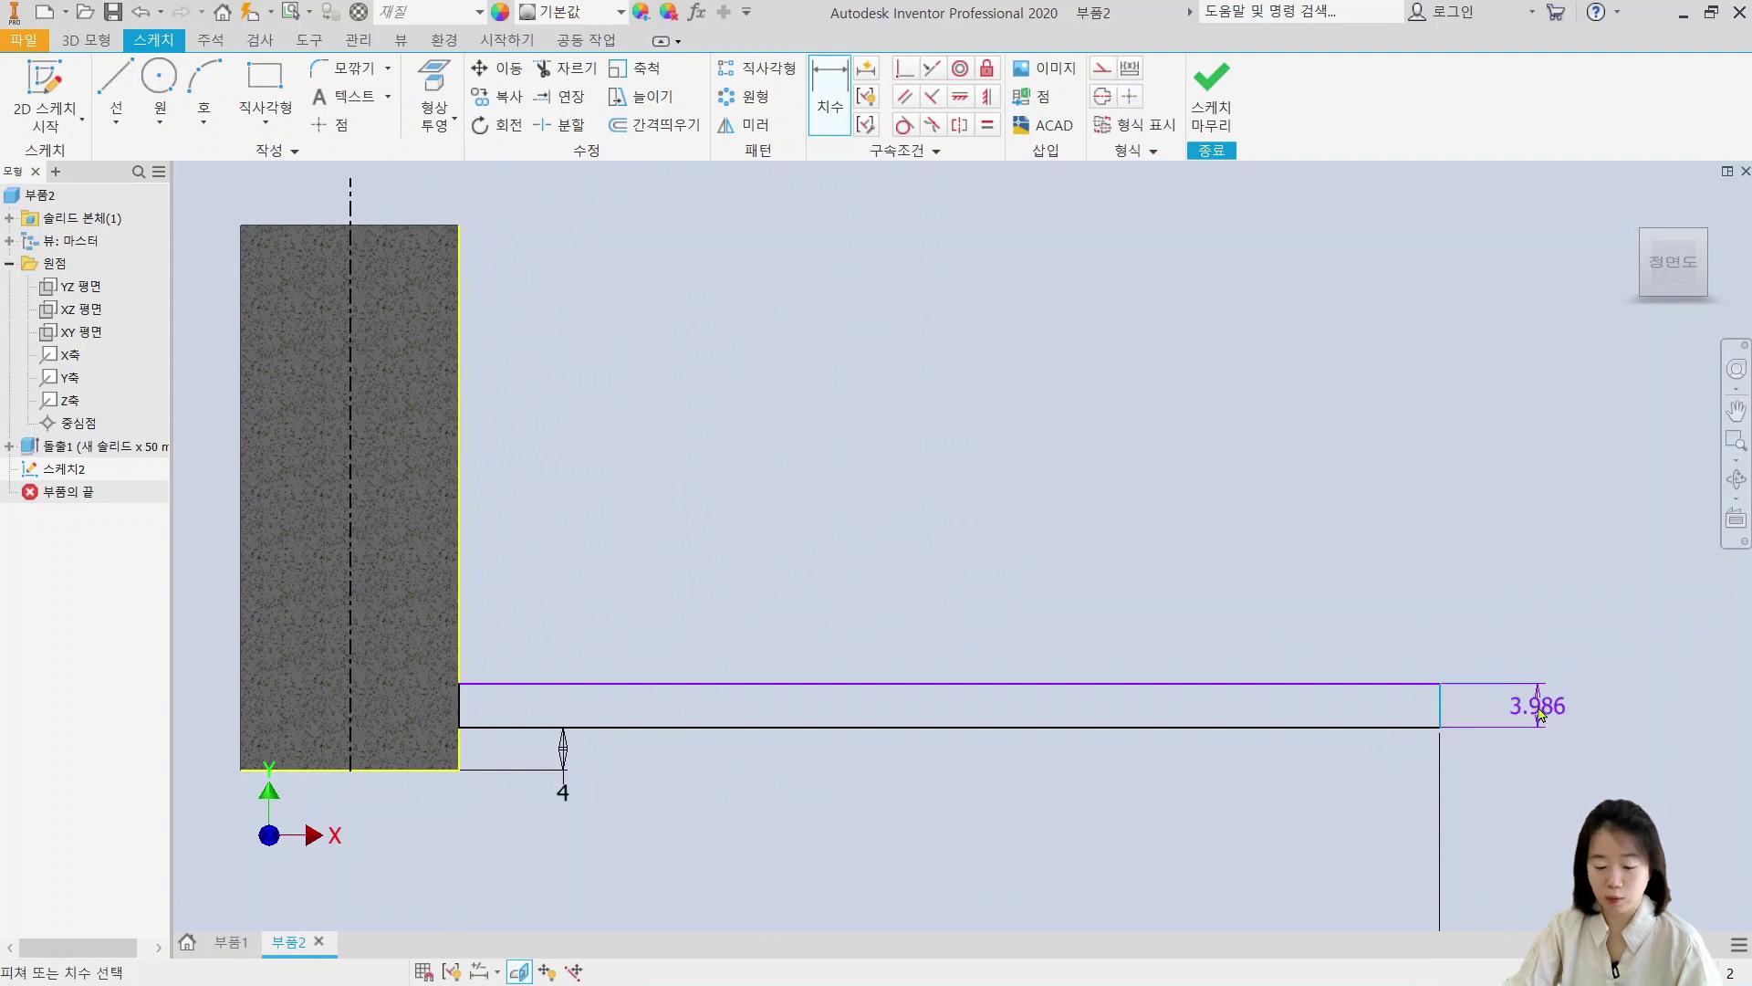
left_click(1540, 708)
type("2")
key("Return")
scroll(1454, 723, "down", 2)
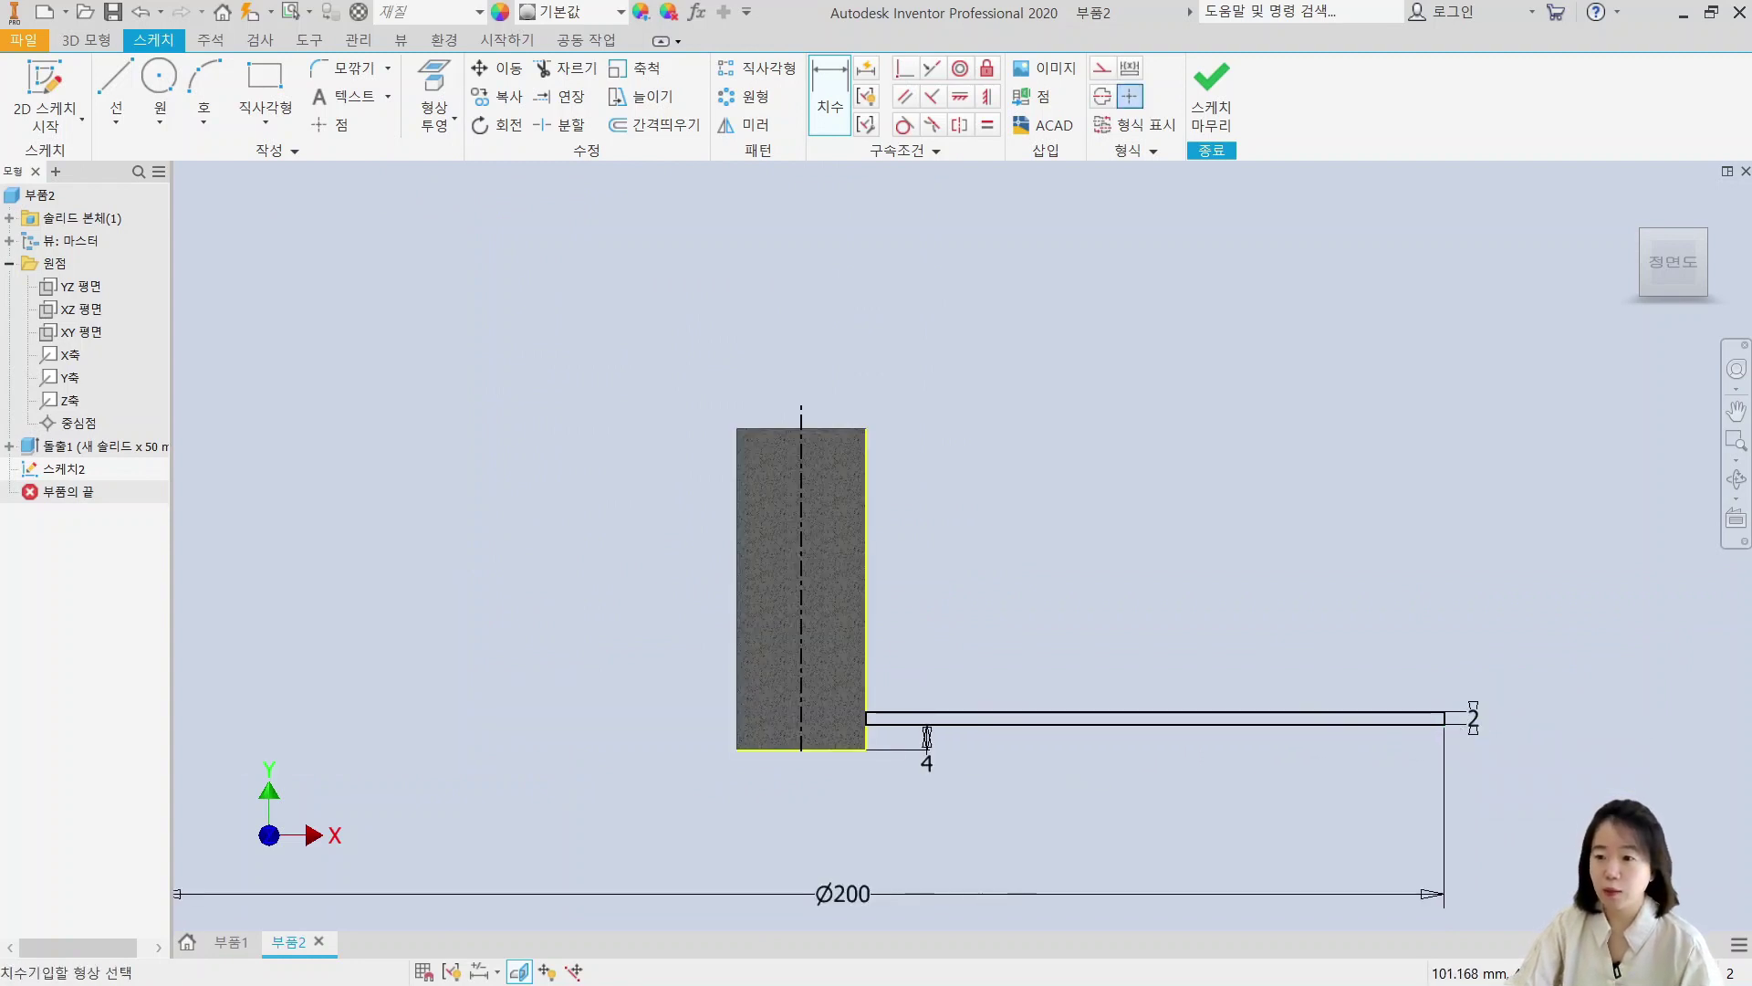
key("Escape")
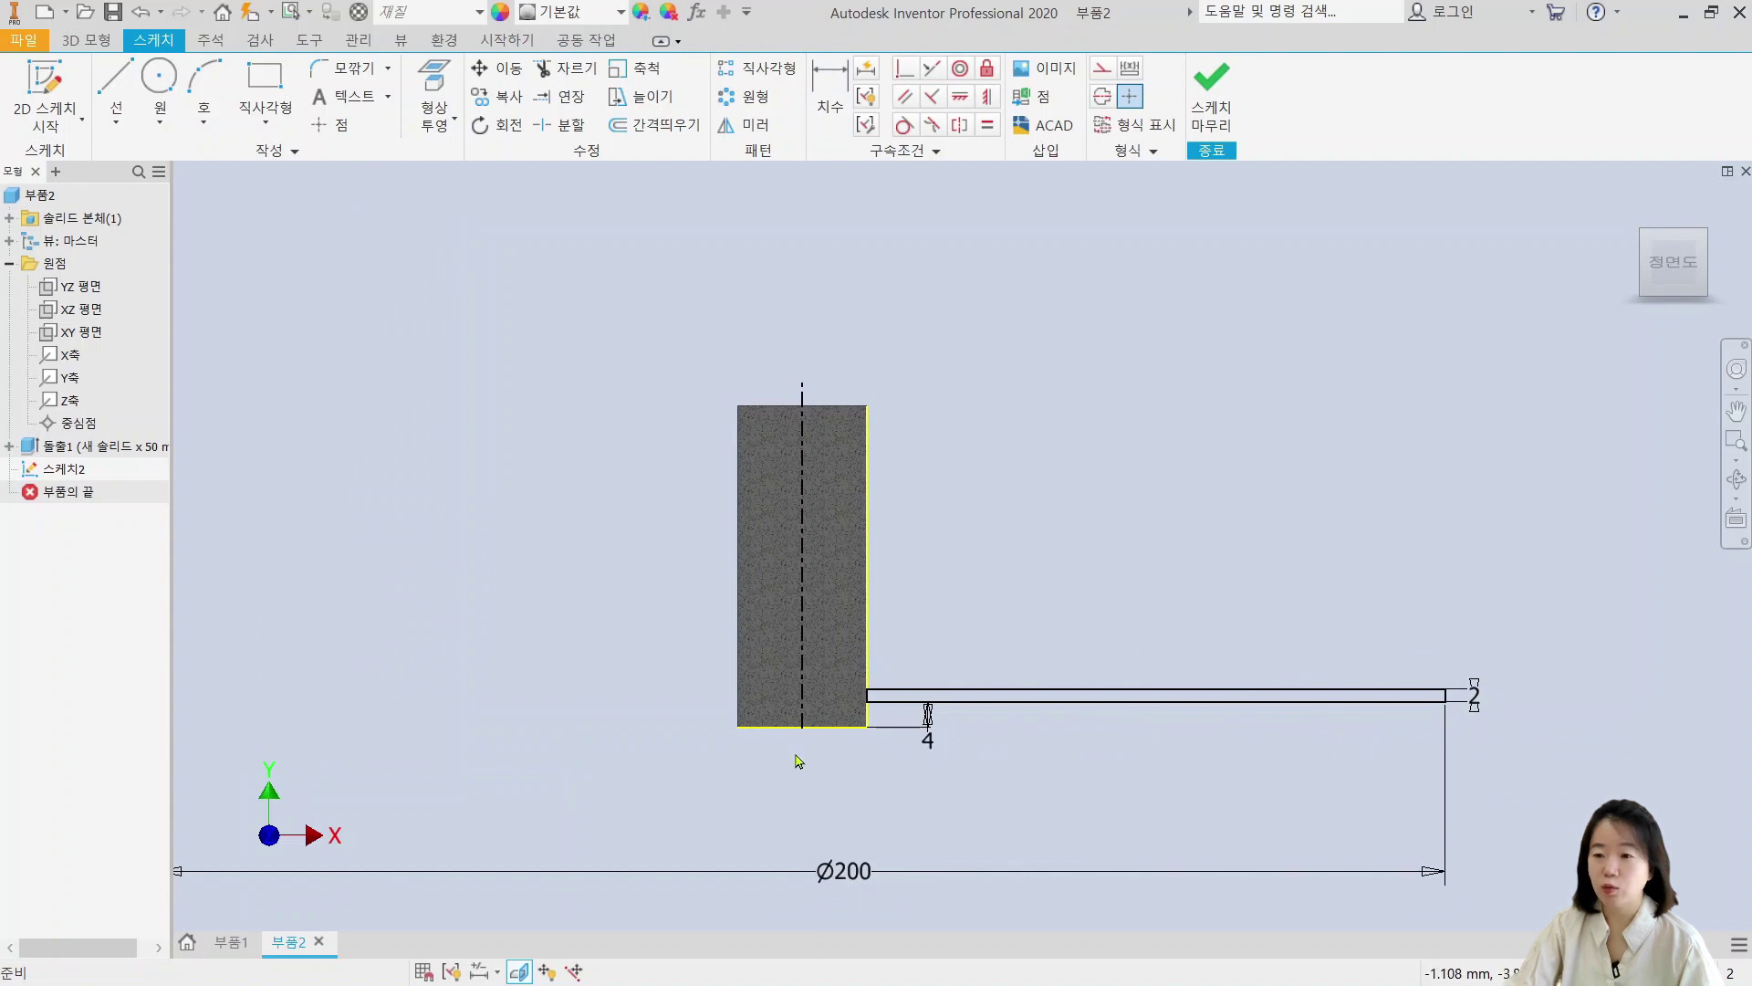
Step: Finish the blade sketch and start a Coil of the thin rectangle profile around the hub's vertical centerline
left_click(1211, 100)
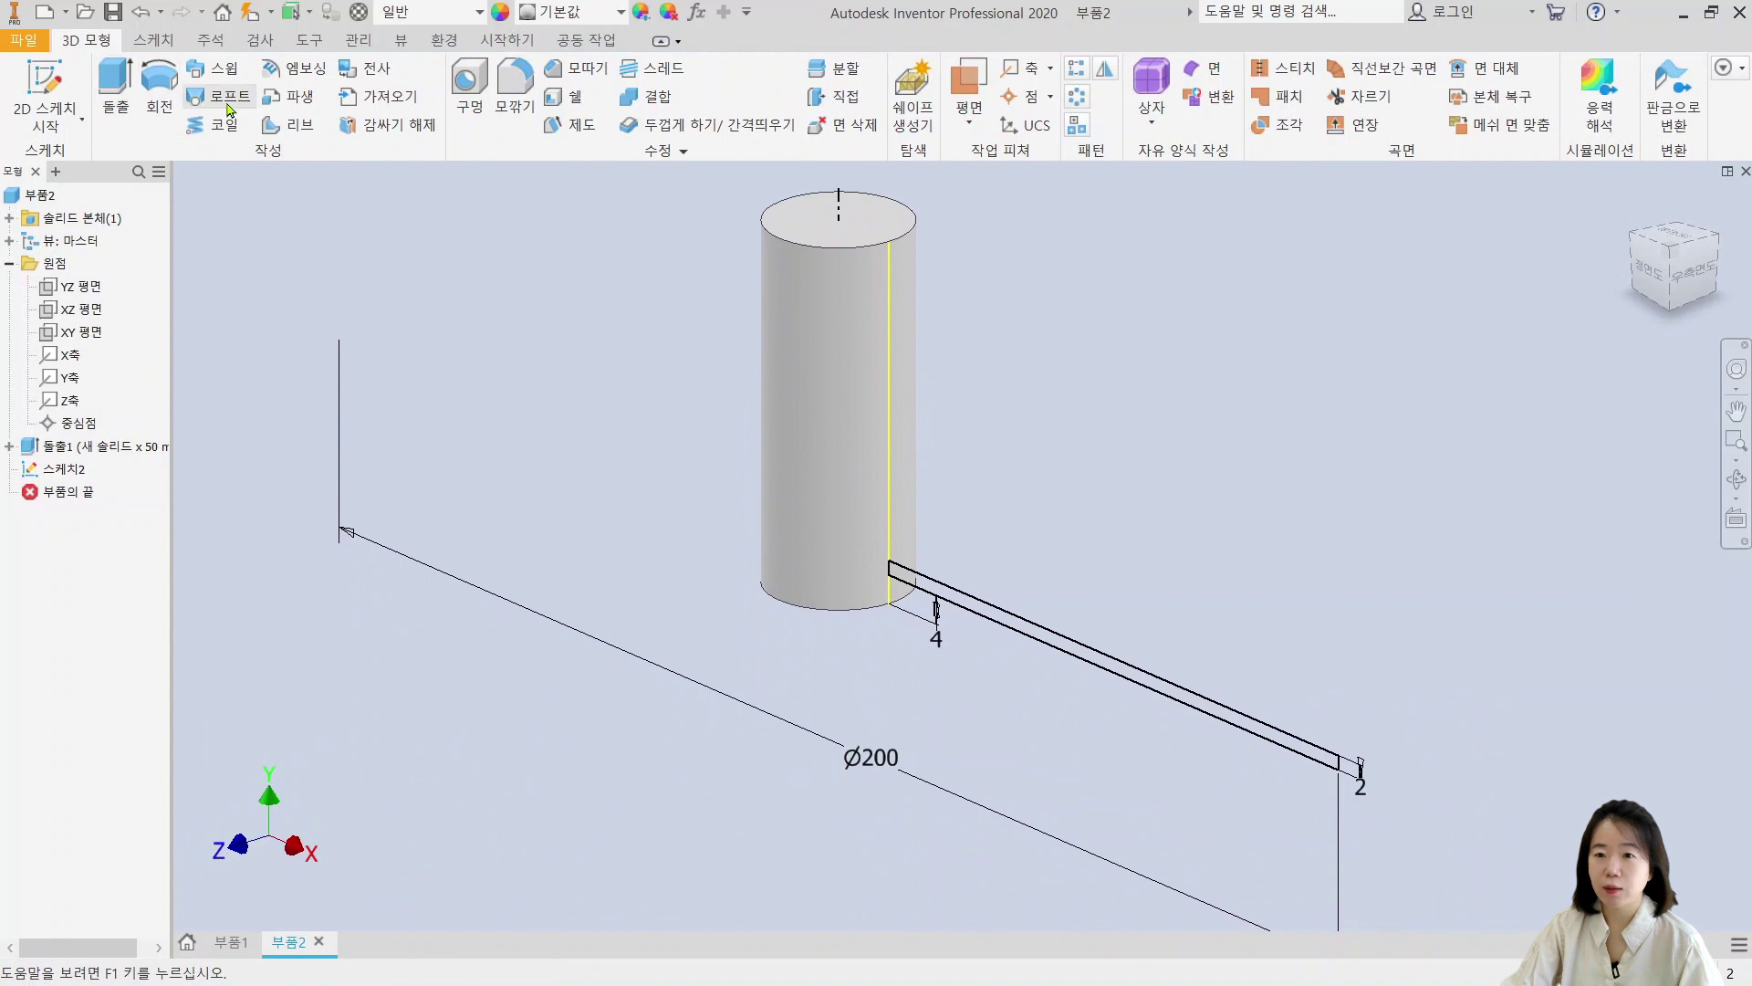
left_click(205, 123)
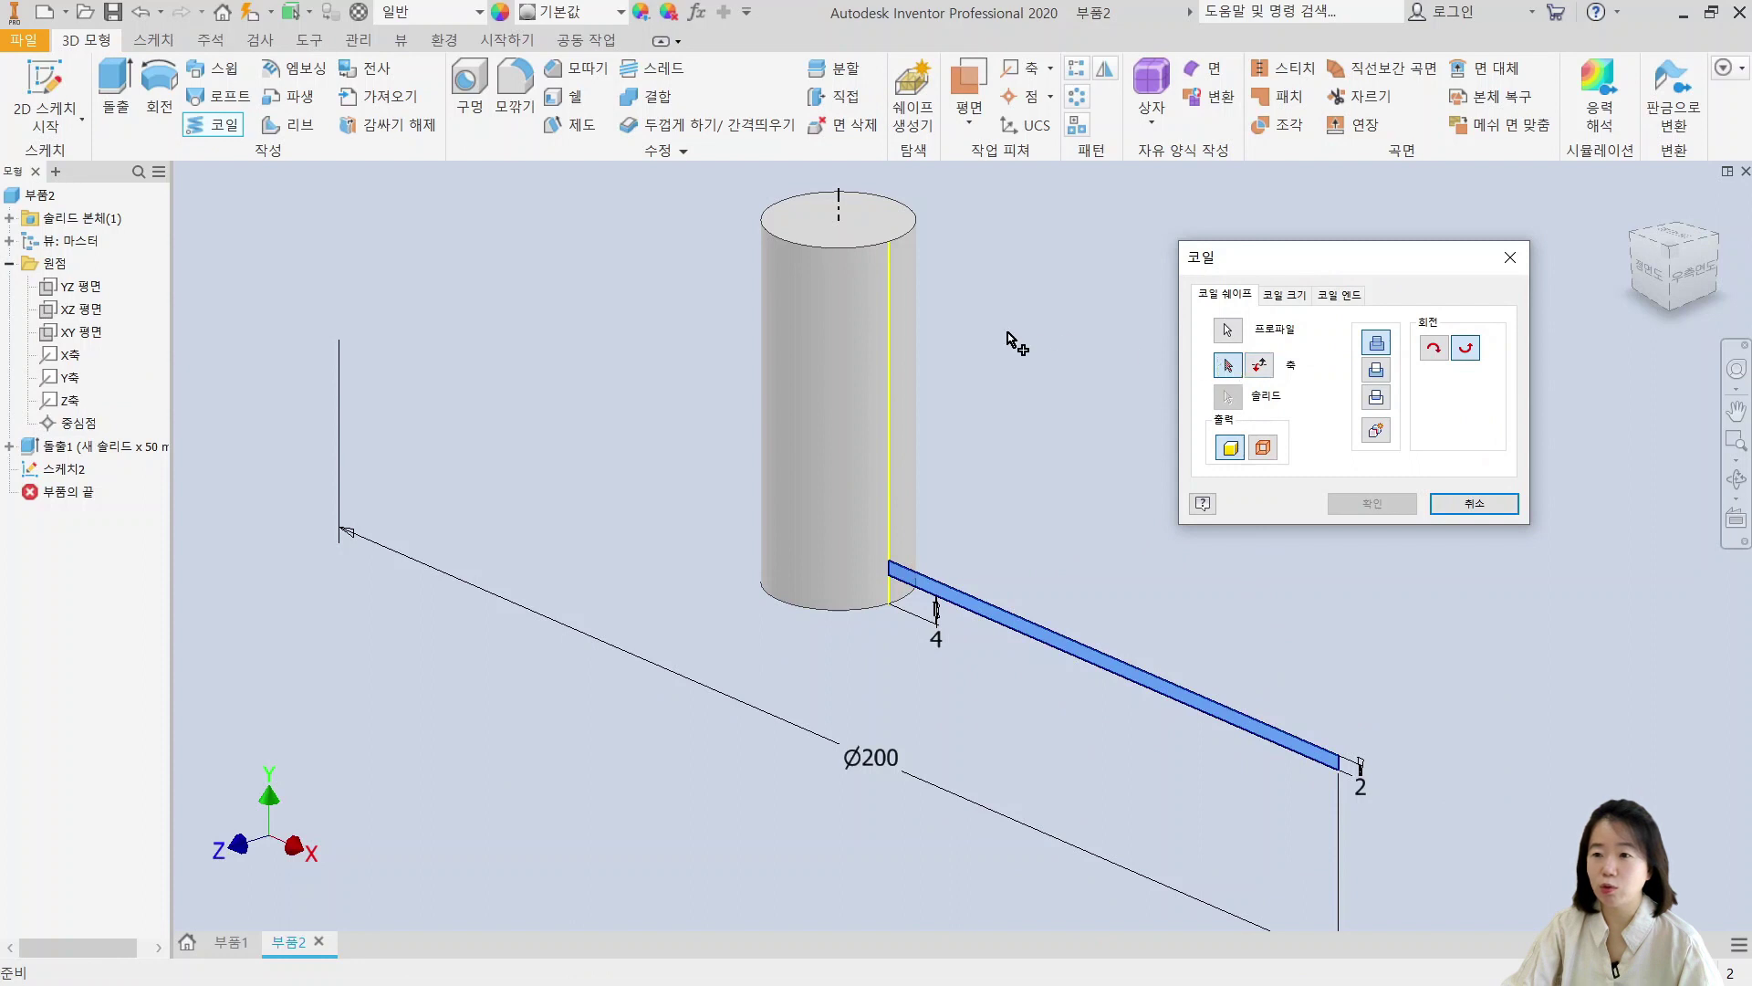
left_click(844, 322)
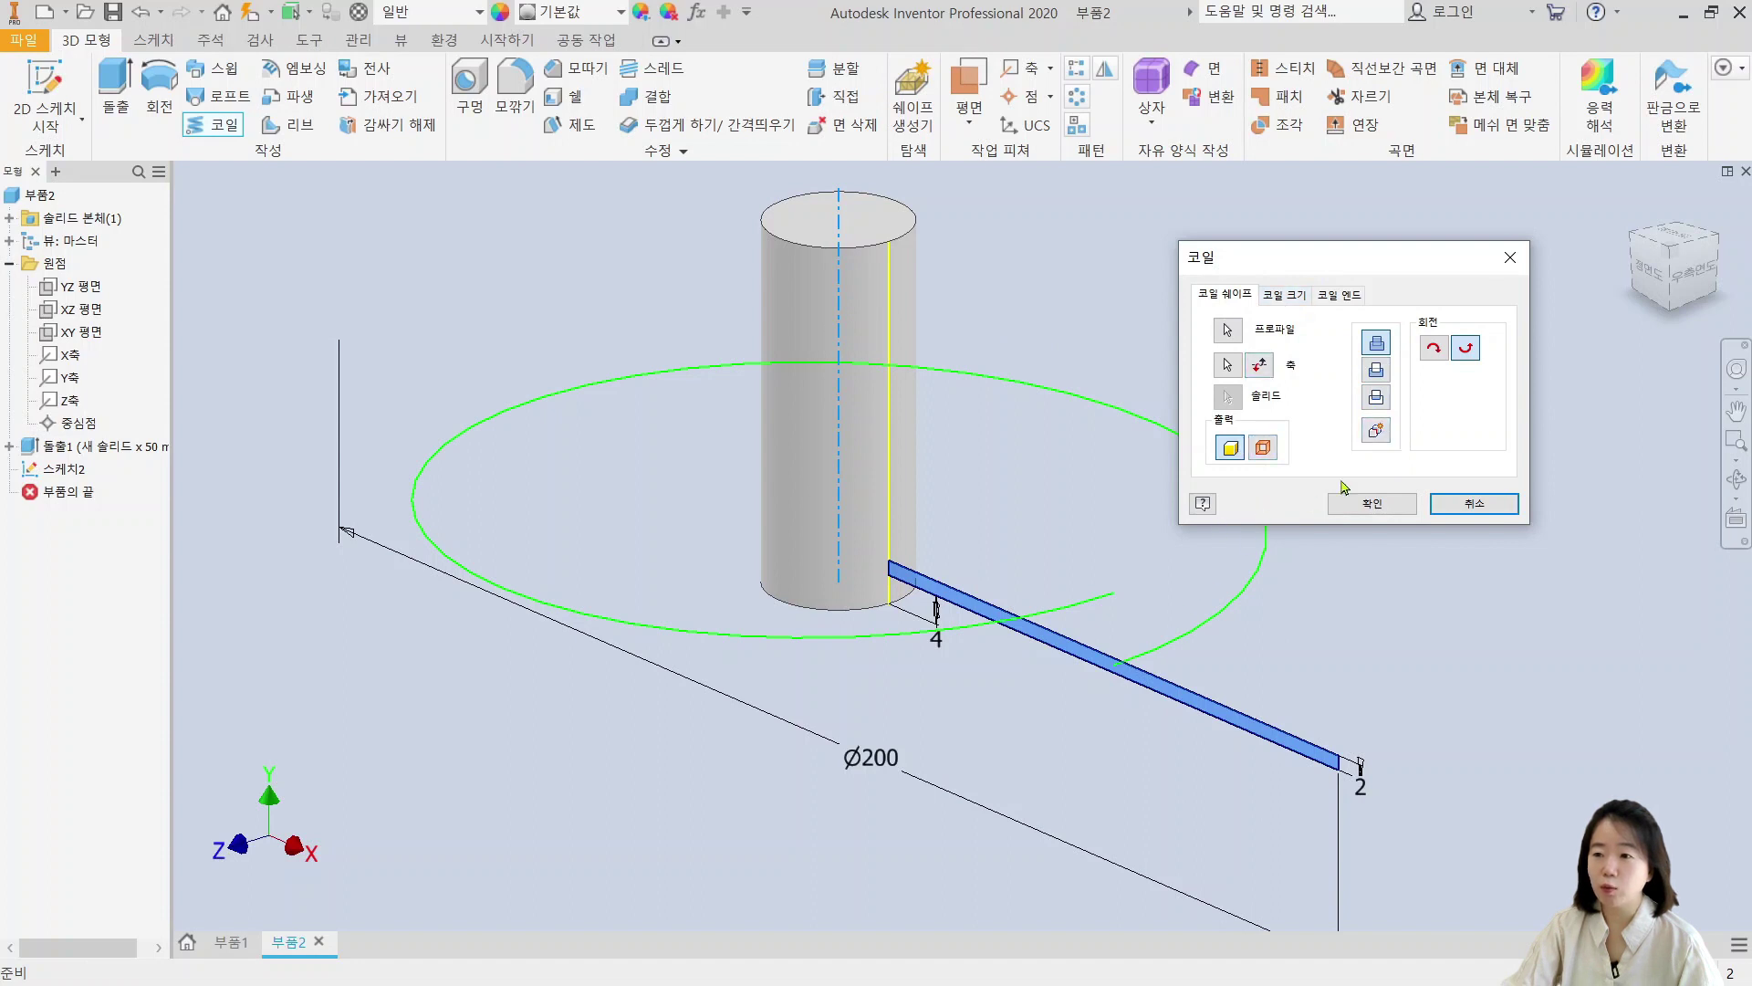
left_click(1654, 274)
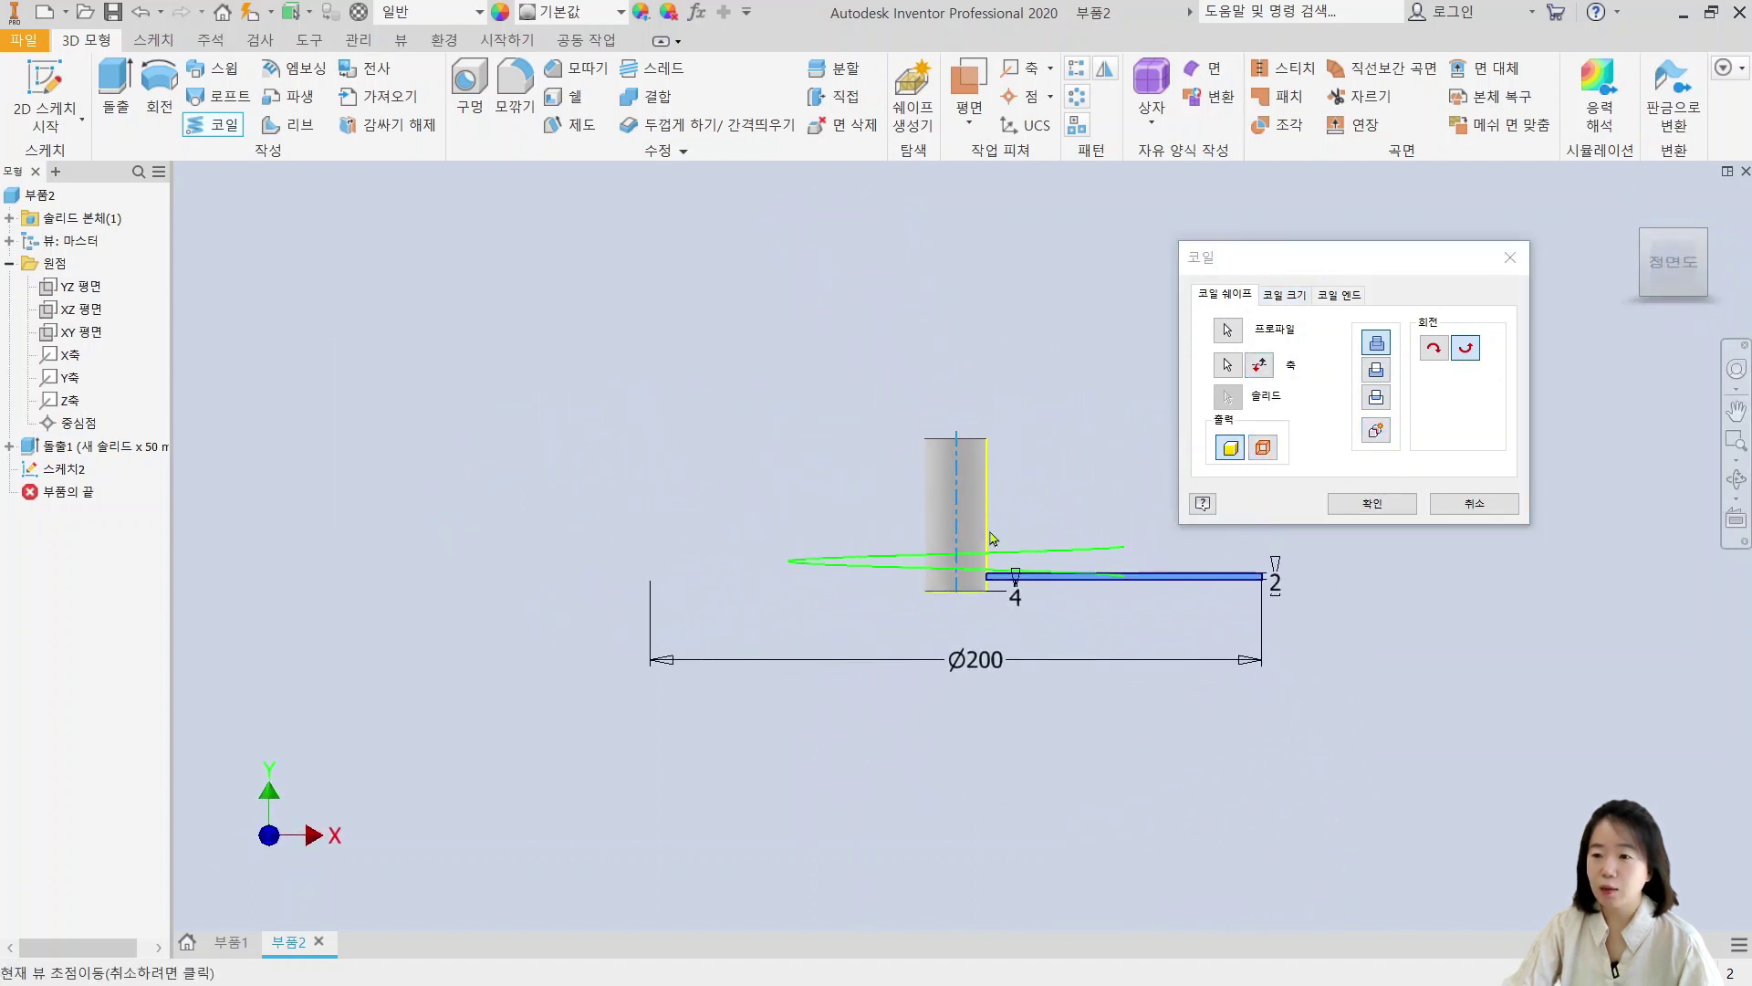
left_click(1703, 235)
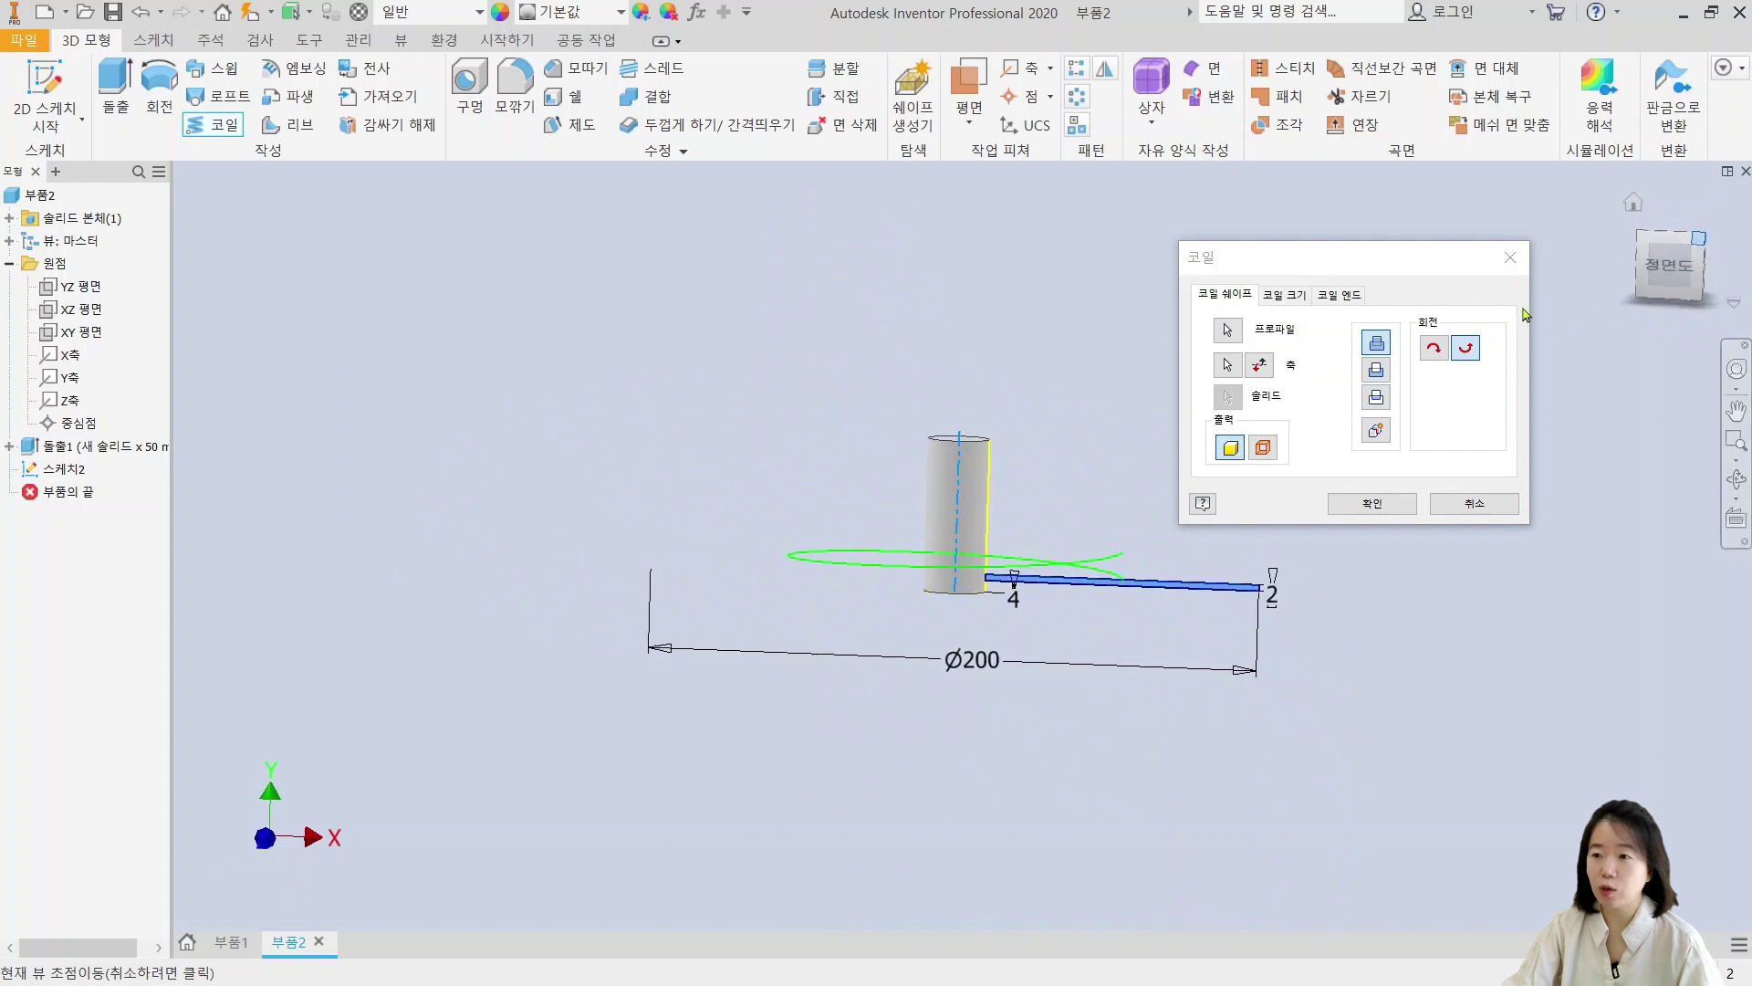
Step: Define the coil by revolution and height with a height of 40 mm and create it
left_click(1285, 295)
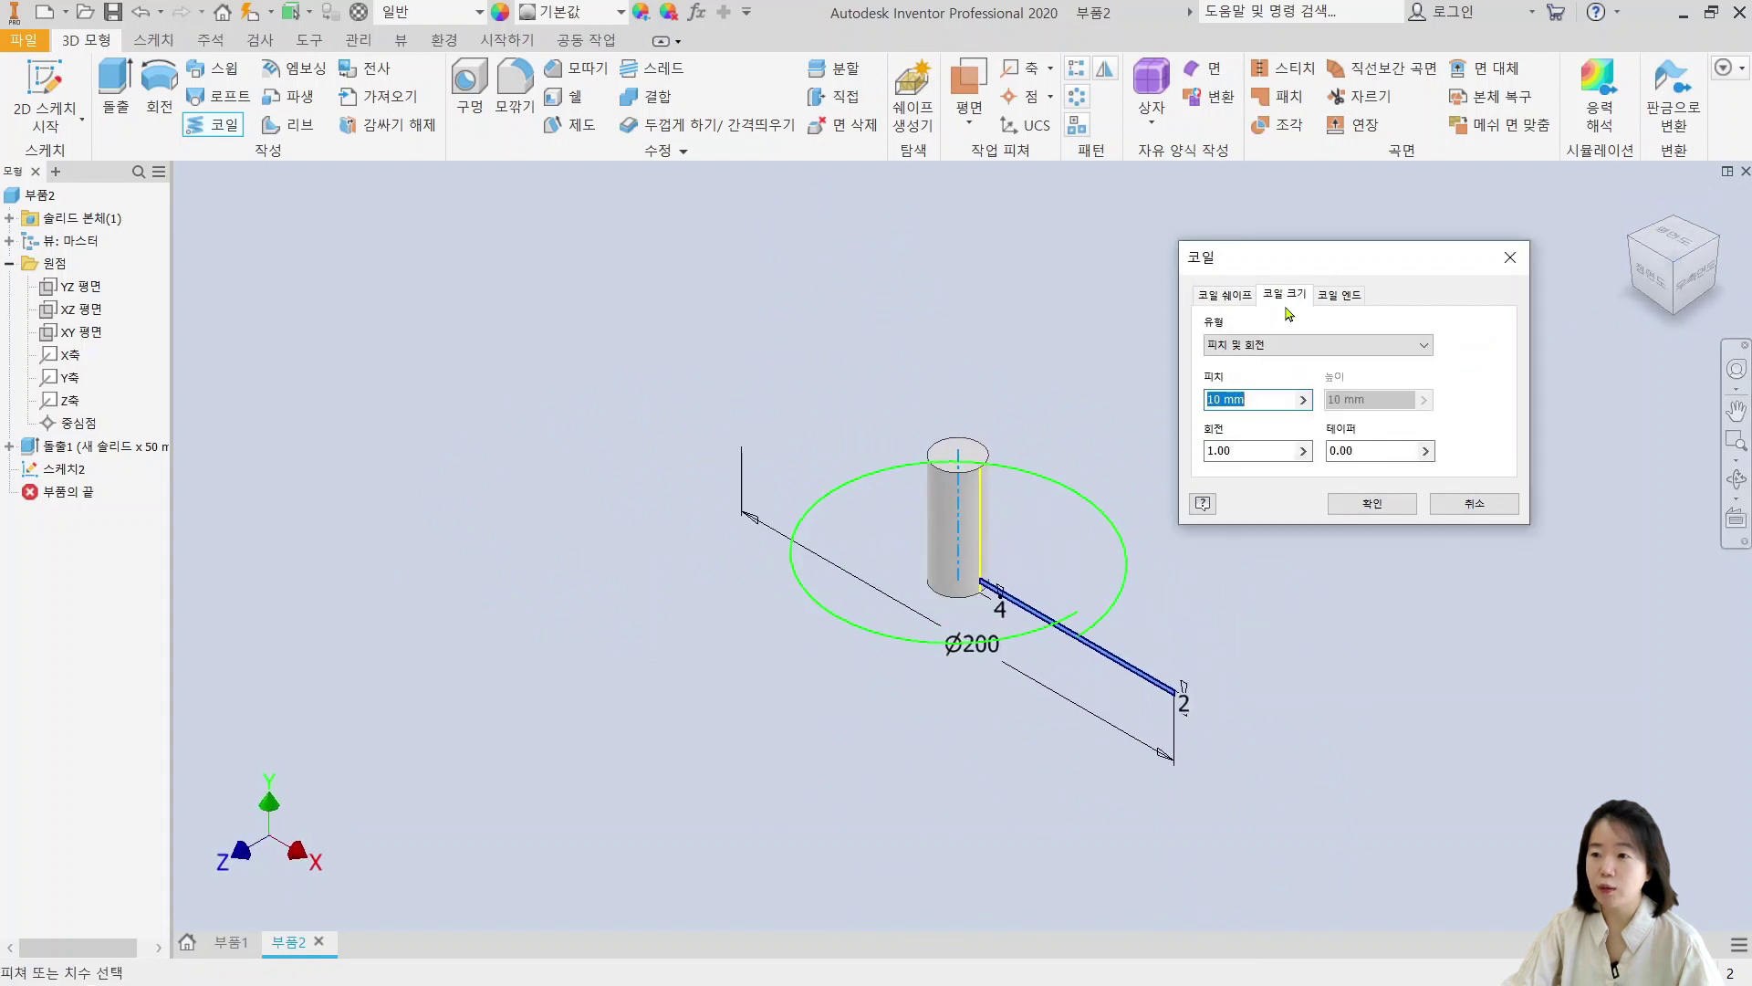
left_click(1253, 346)
left_click(1243, 378)
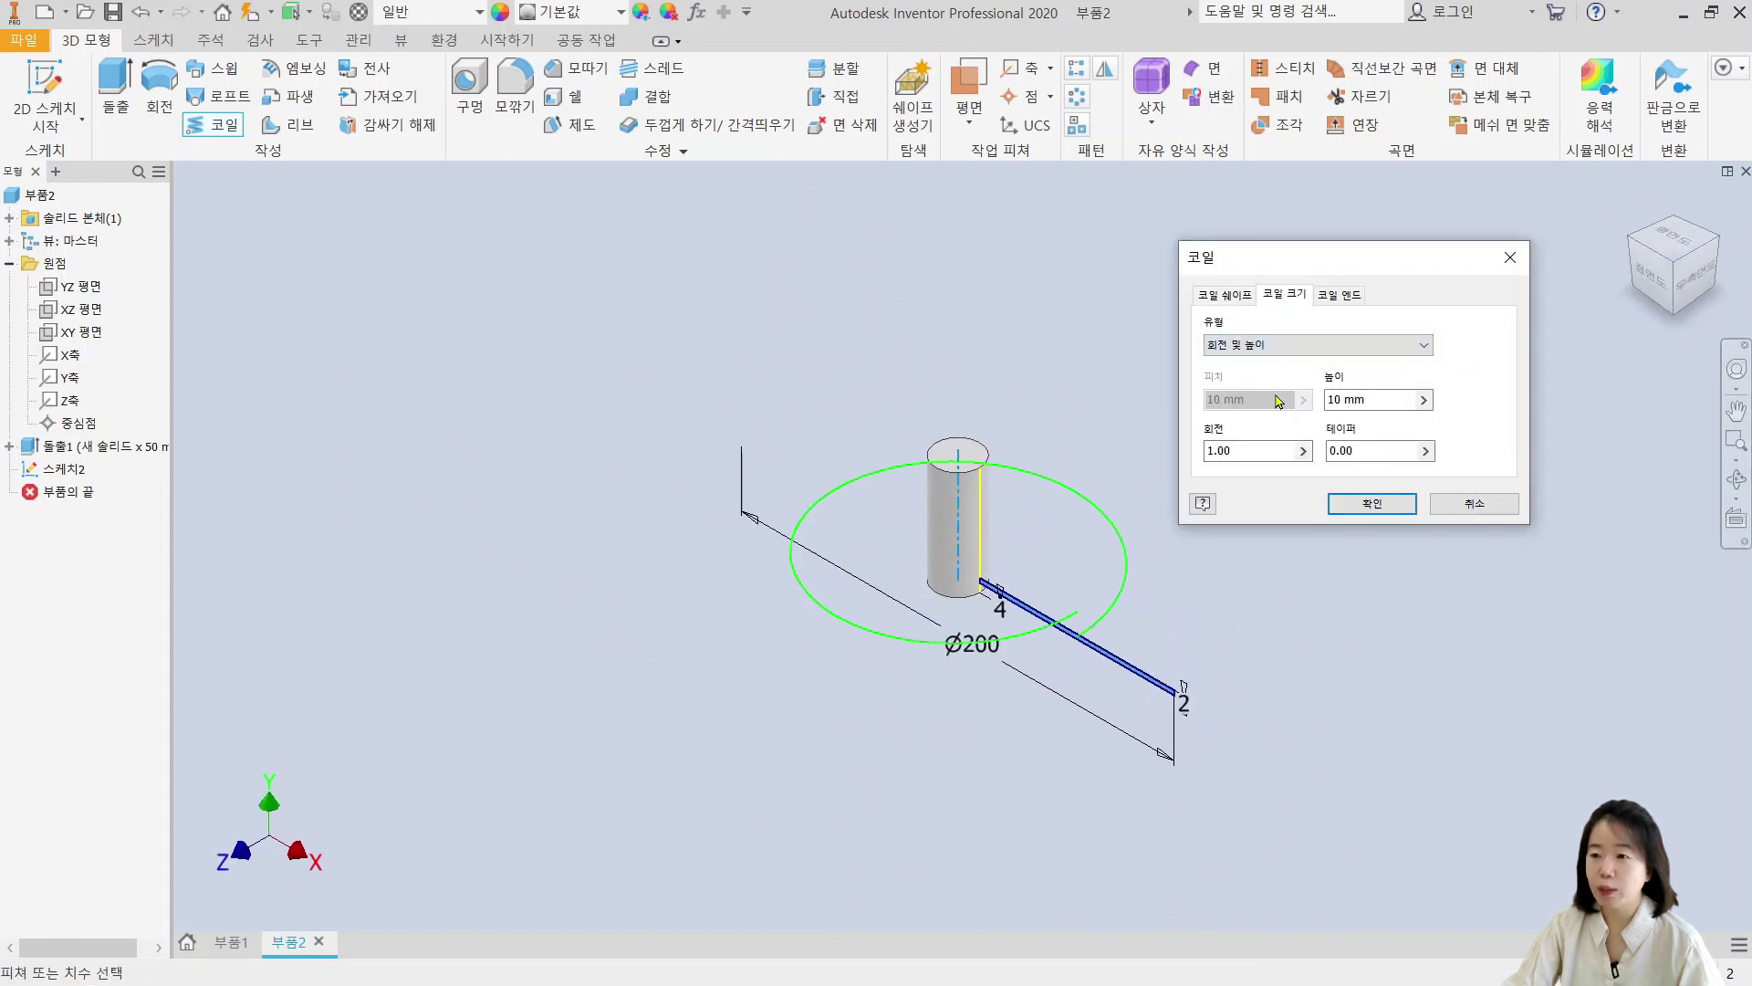
double_click(1396, 398)
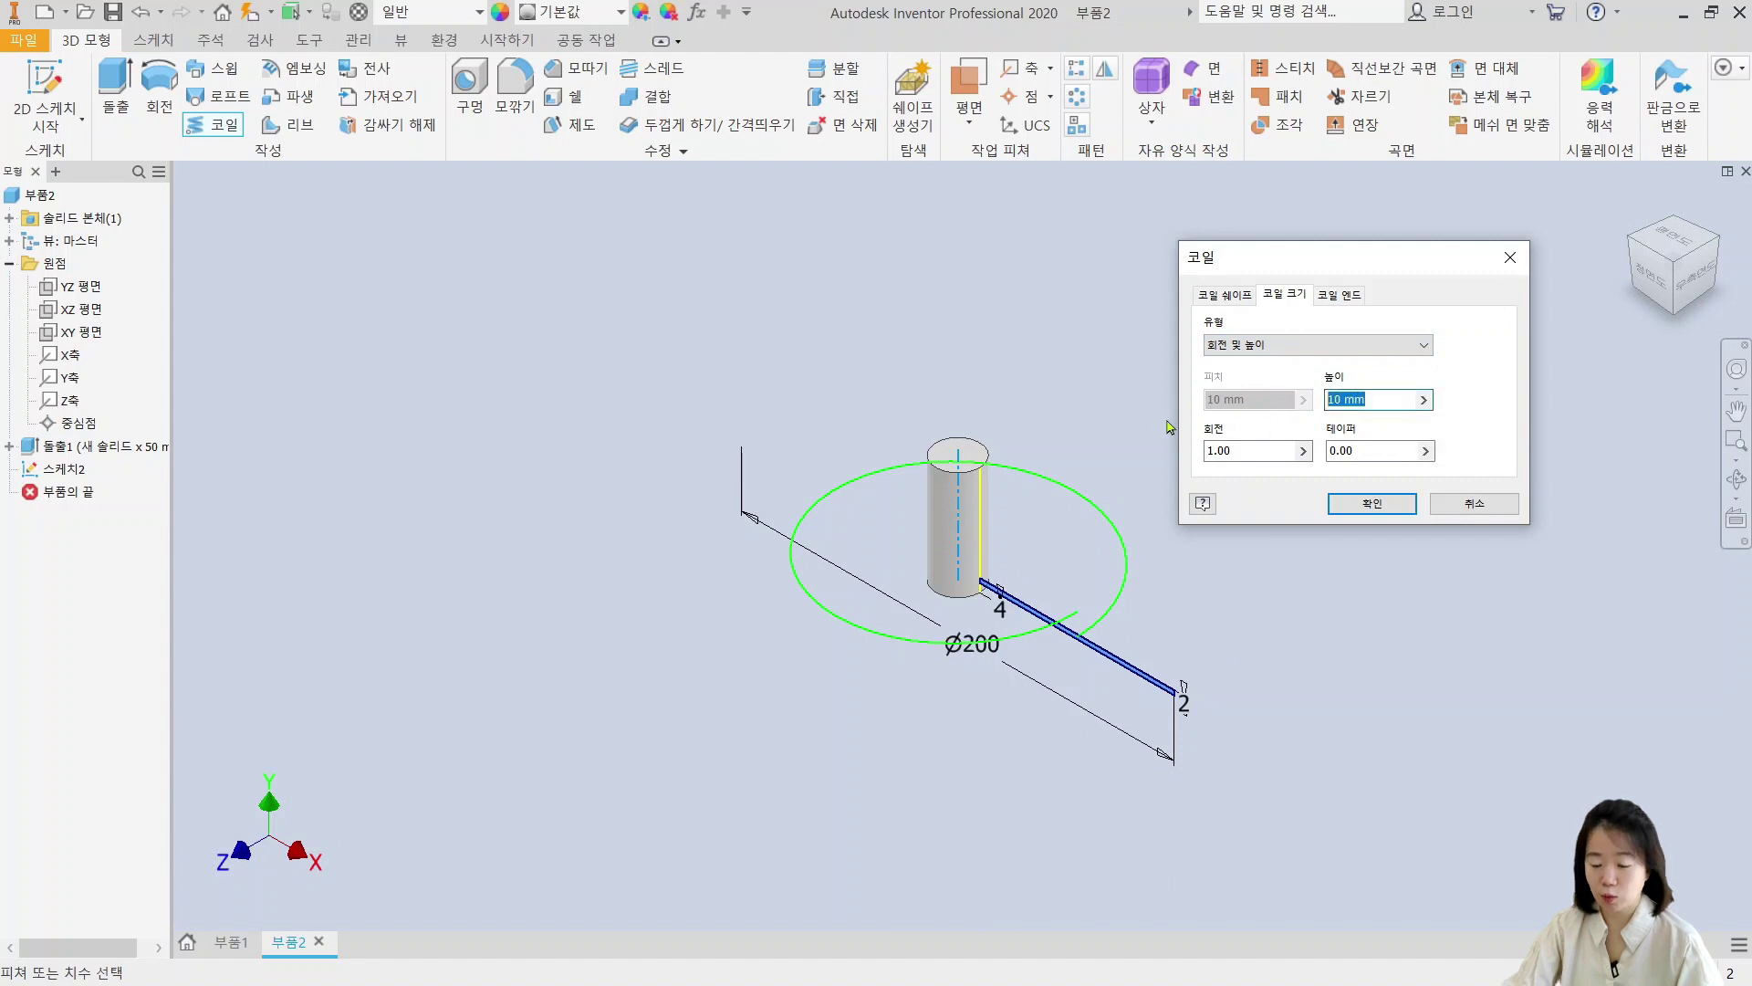
type("40")
left_click(1702, 239)
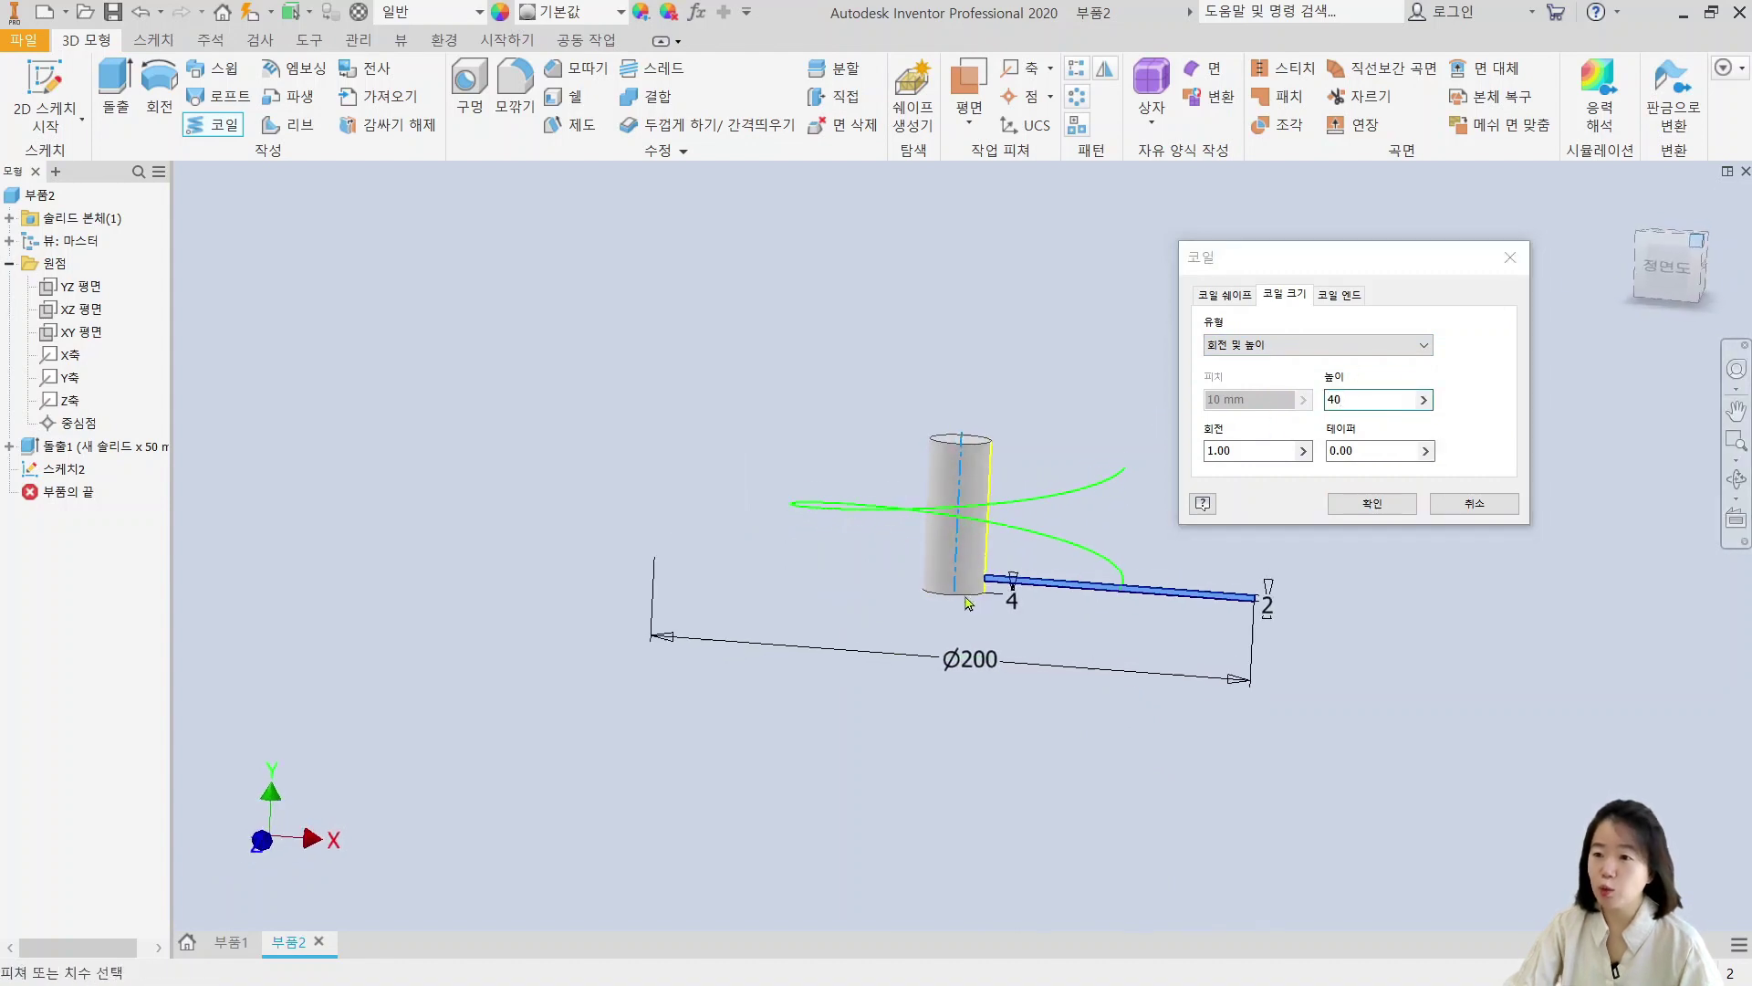
left_click(1389, 504)
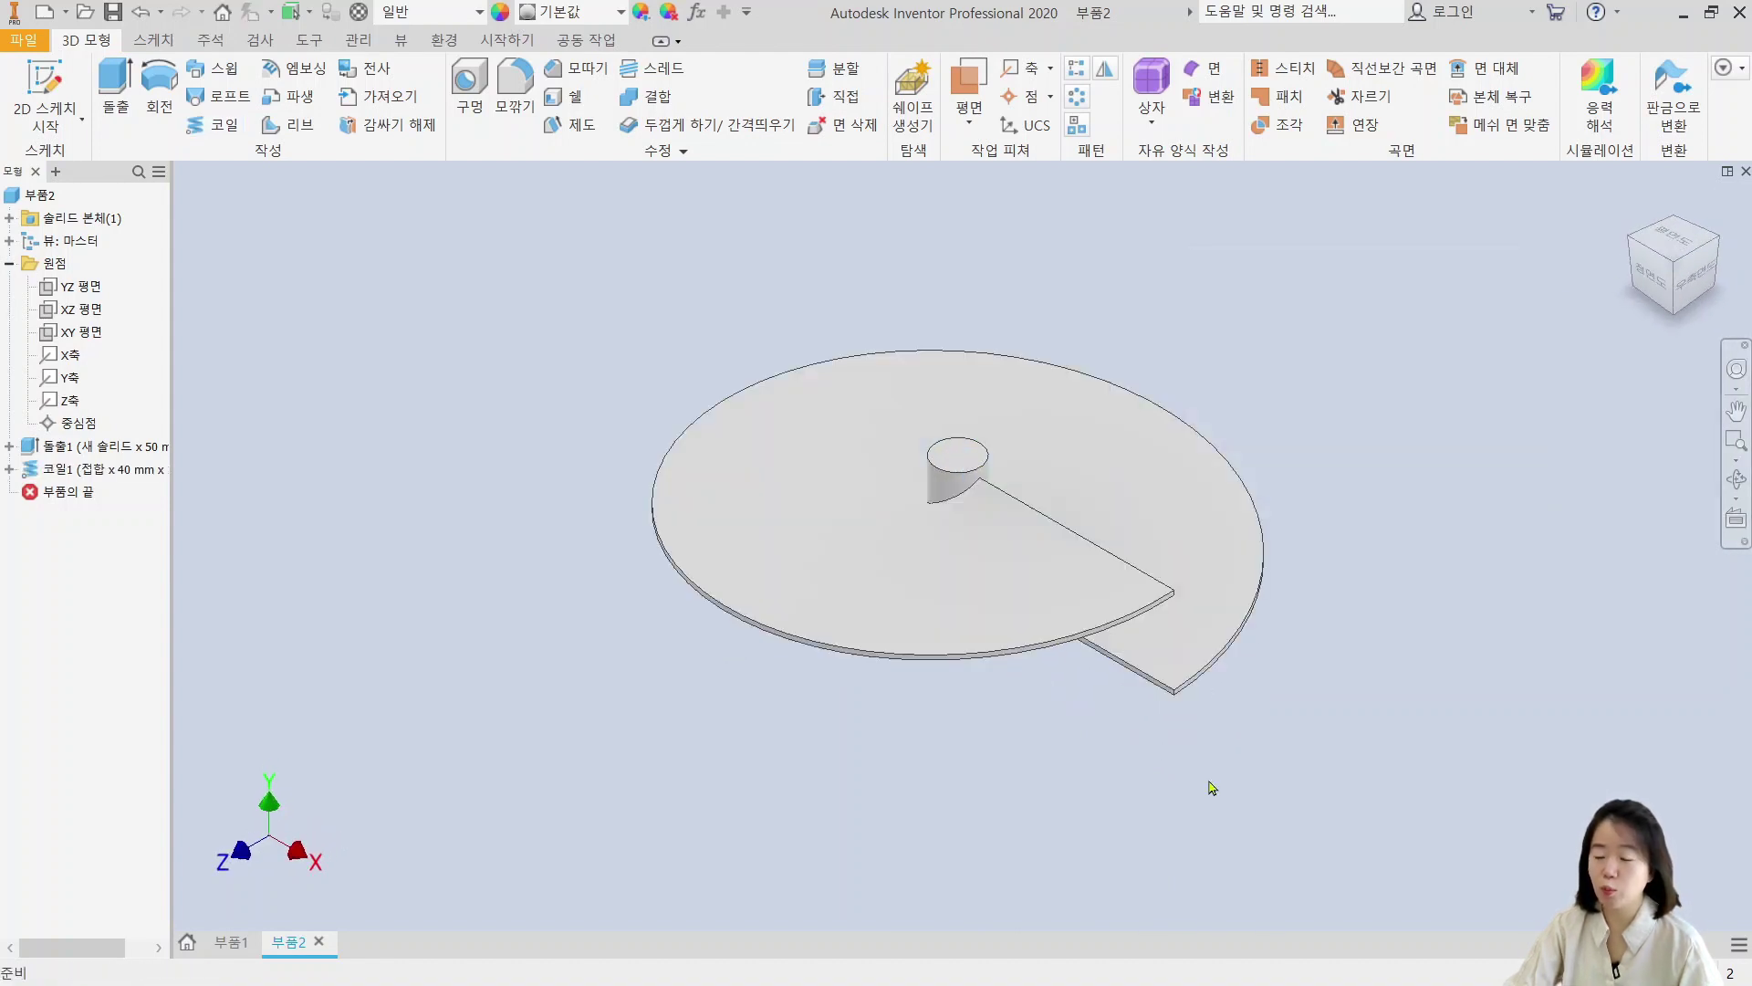
Step: Edit the coil feature and set its revolution to 1/3
middle_click_drag(1209, 788, 1132, 737, "shift")
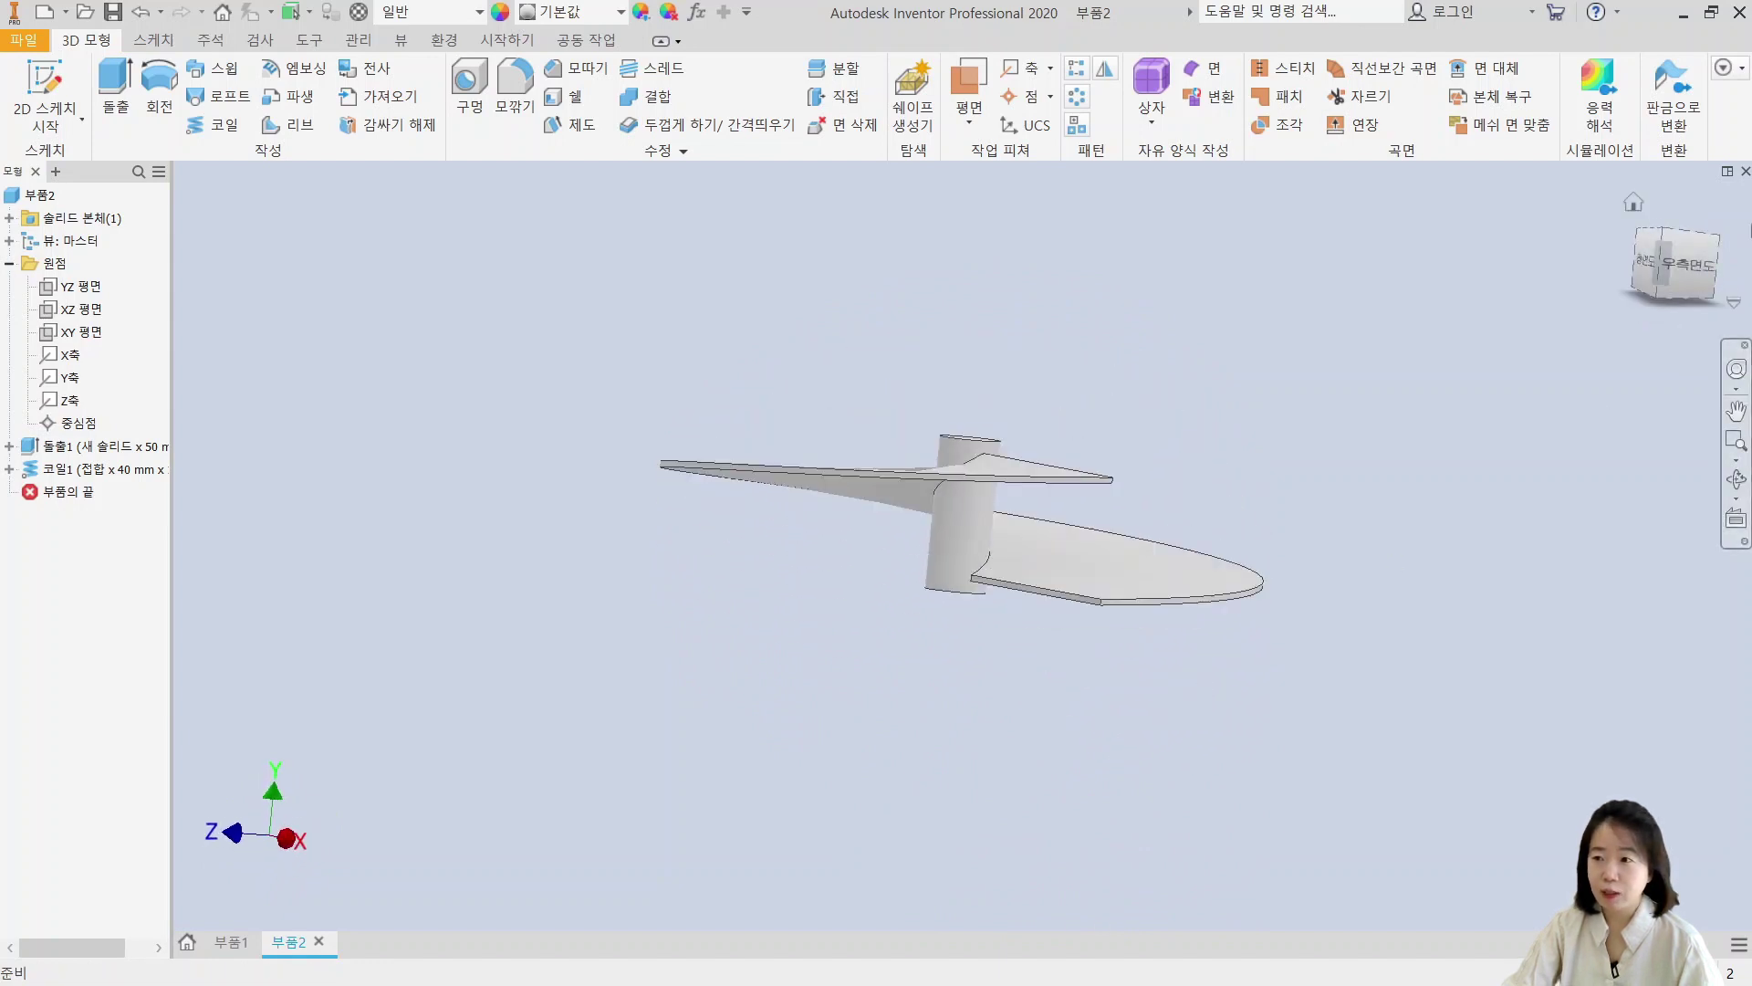
left_click(1665, 243)
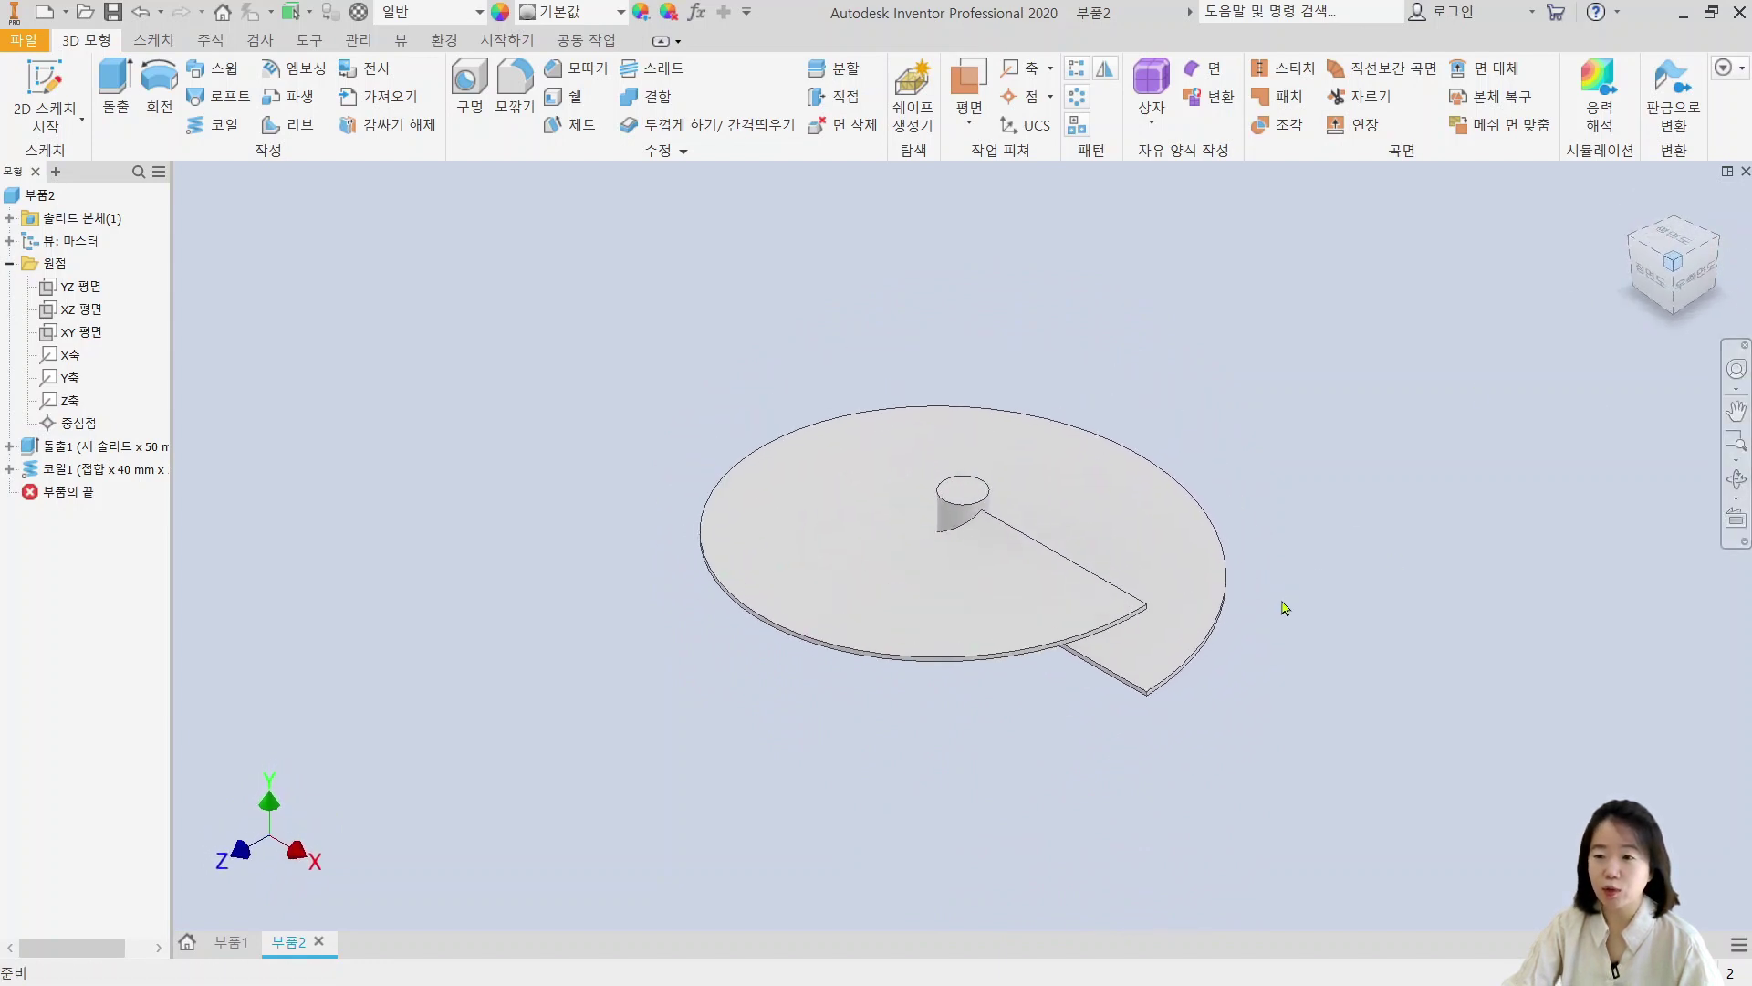
double_click(33, 473)
left_click(1287, 295)
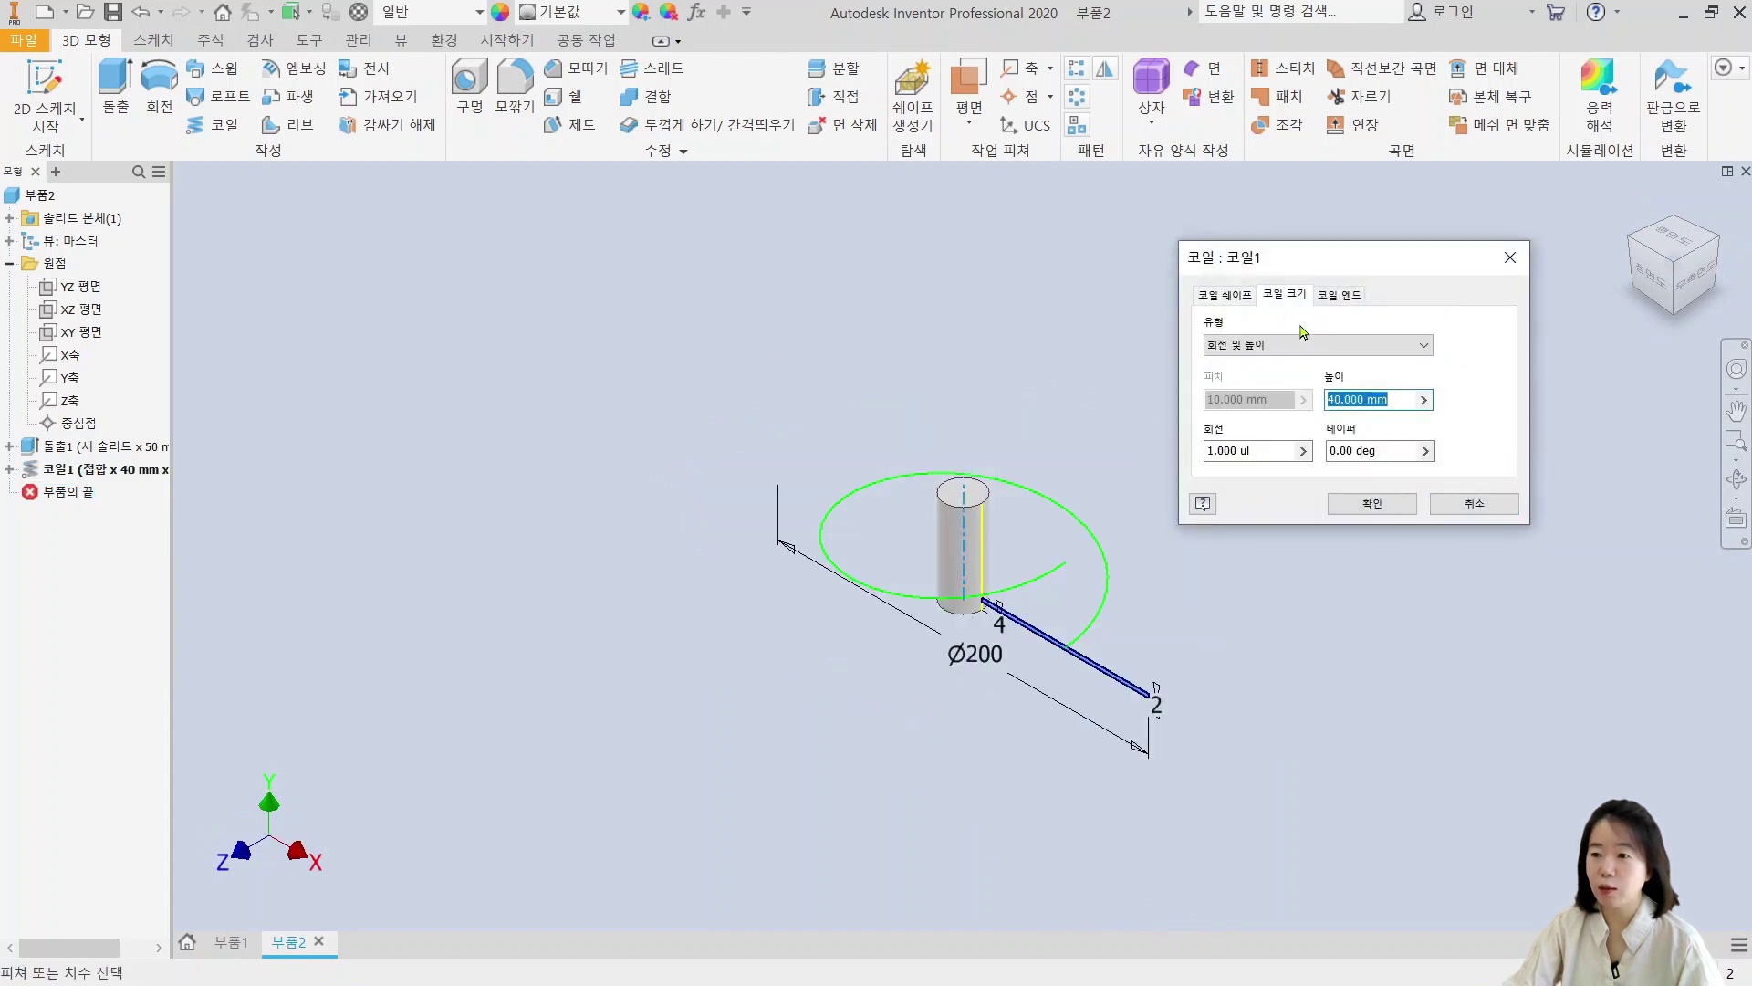
left_click(1245, 457)
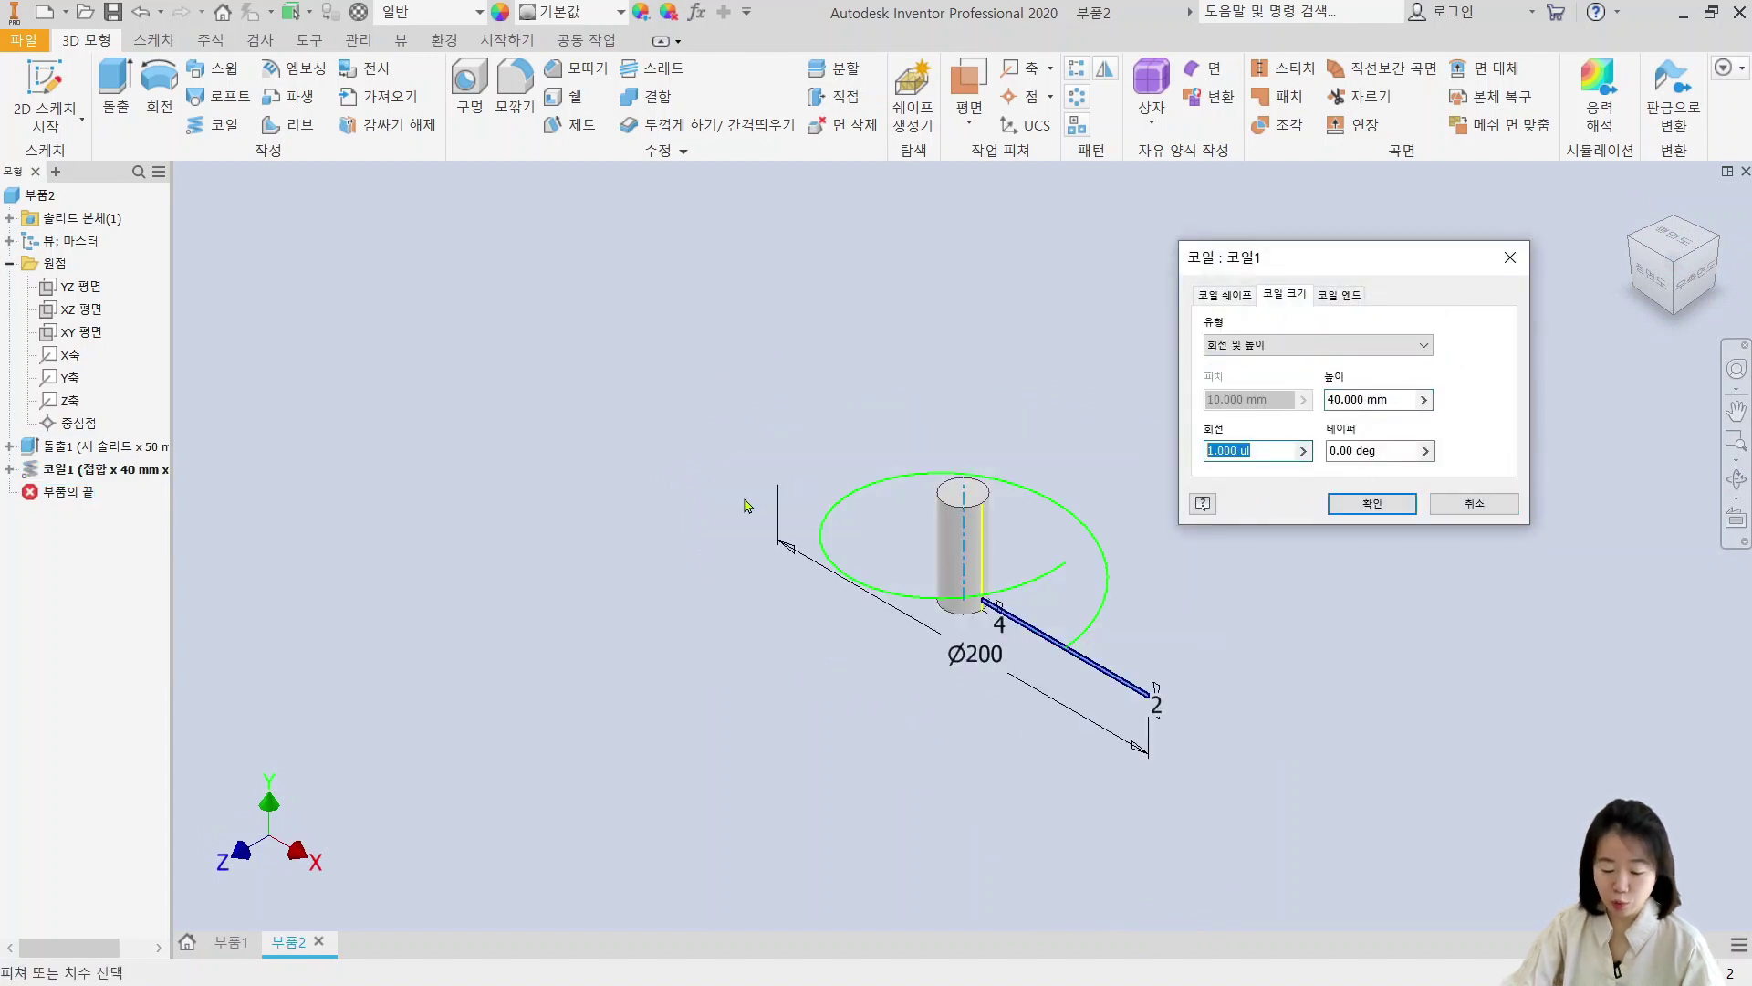
type("1/5")
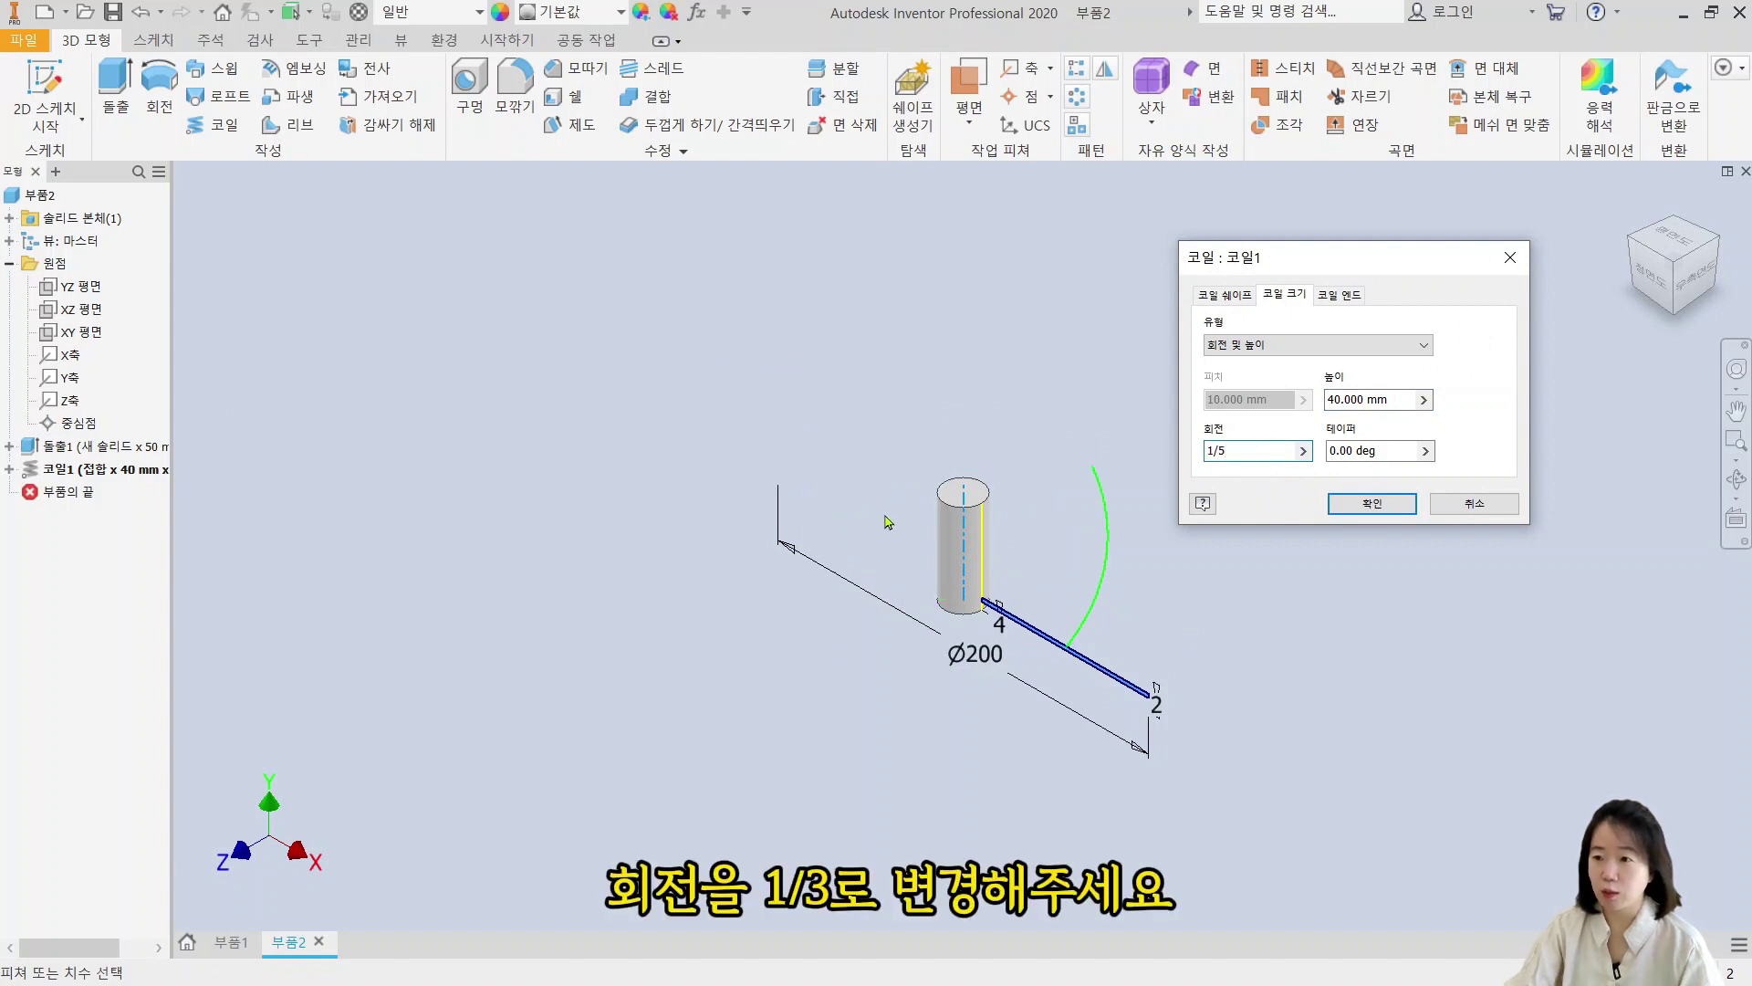
key("BackSpace")
type("3")
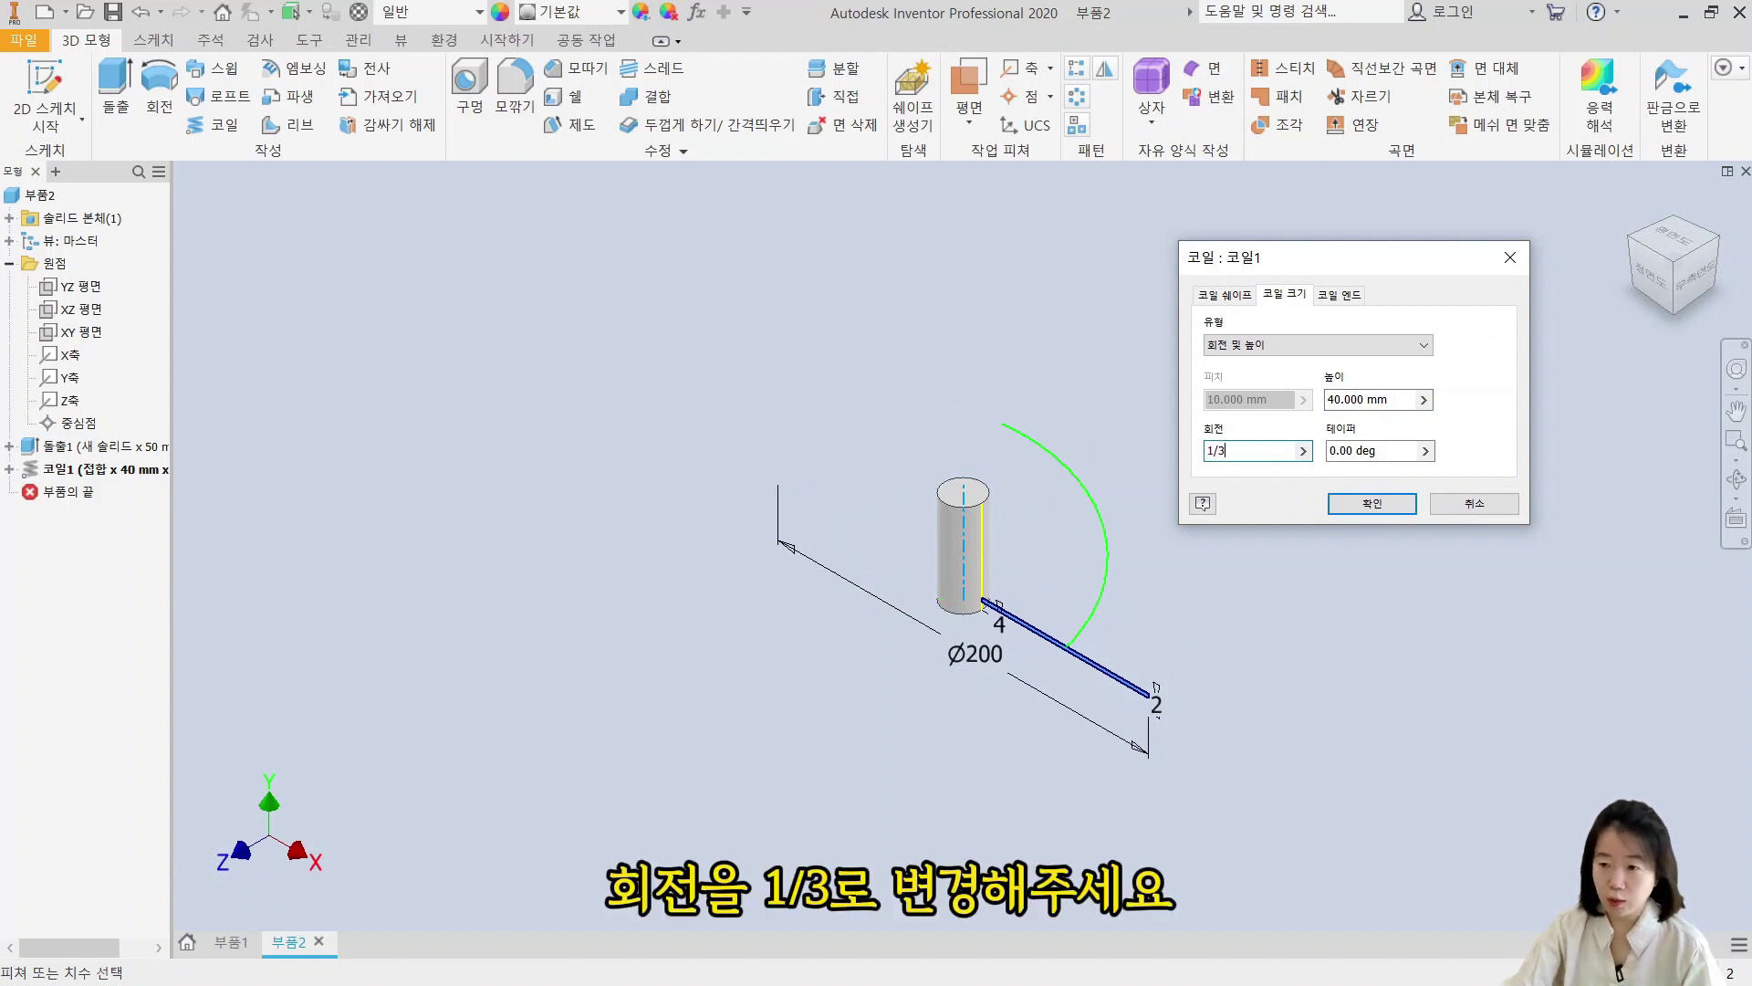
left_click(1374, 506)
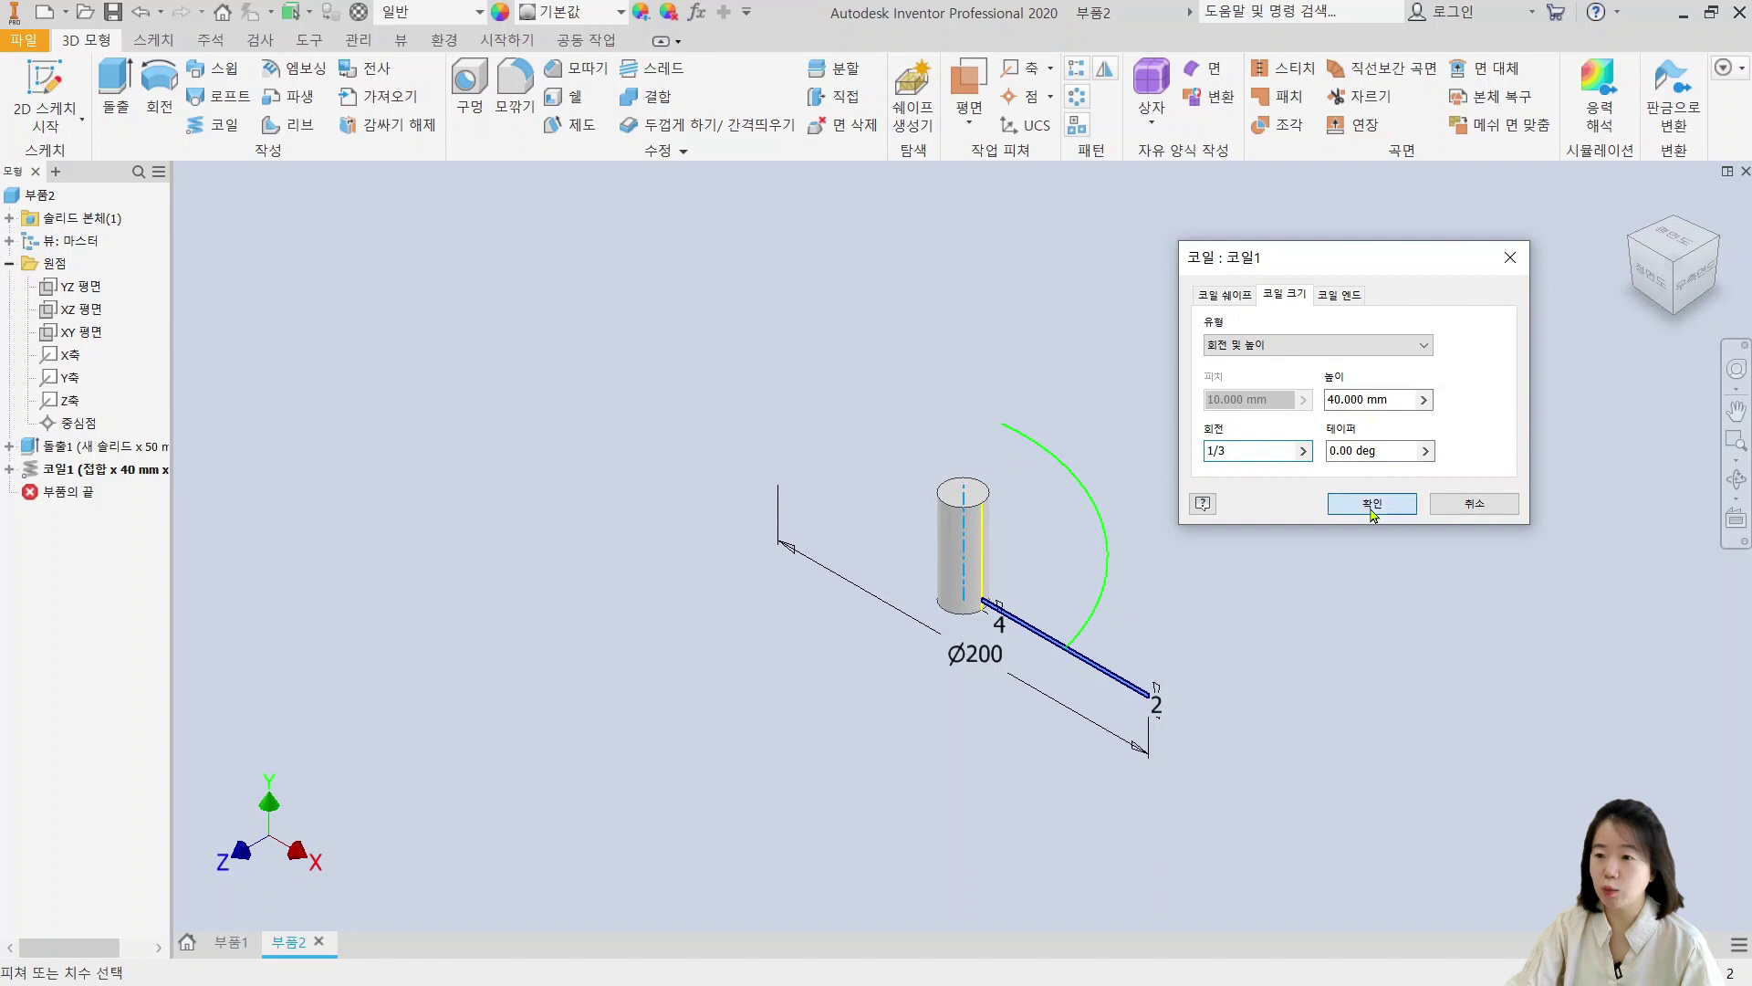
Step: Start a Fillet on the short edge at the blade's upper outer corner and set its radius to 40 mm
middle_click_drag(1209, 768, 1068, 783, "shift")
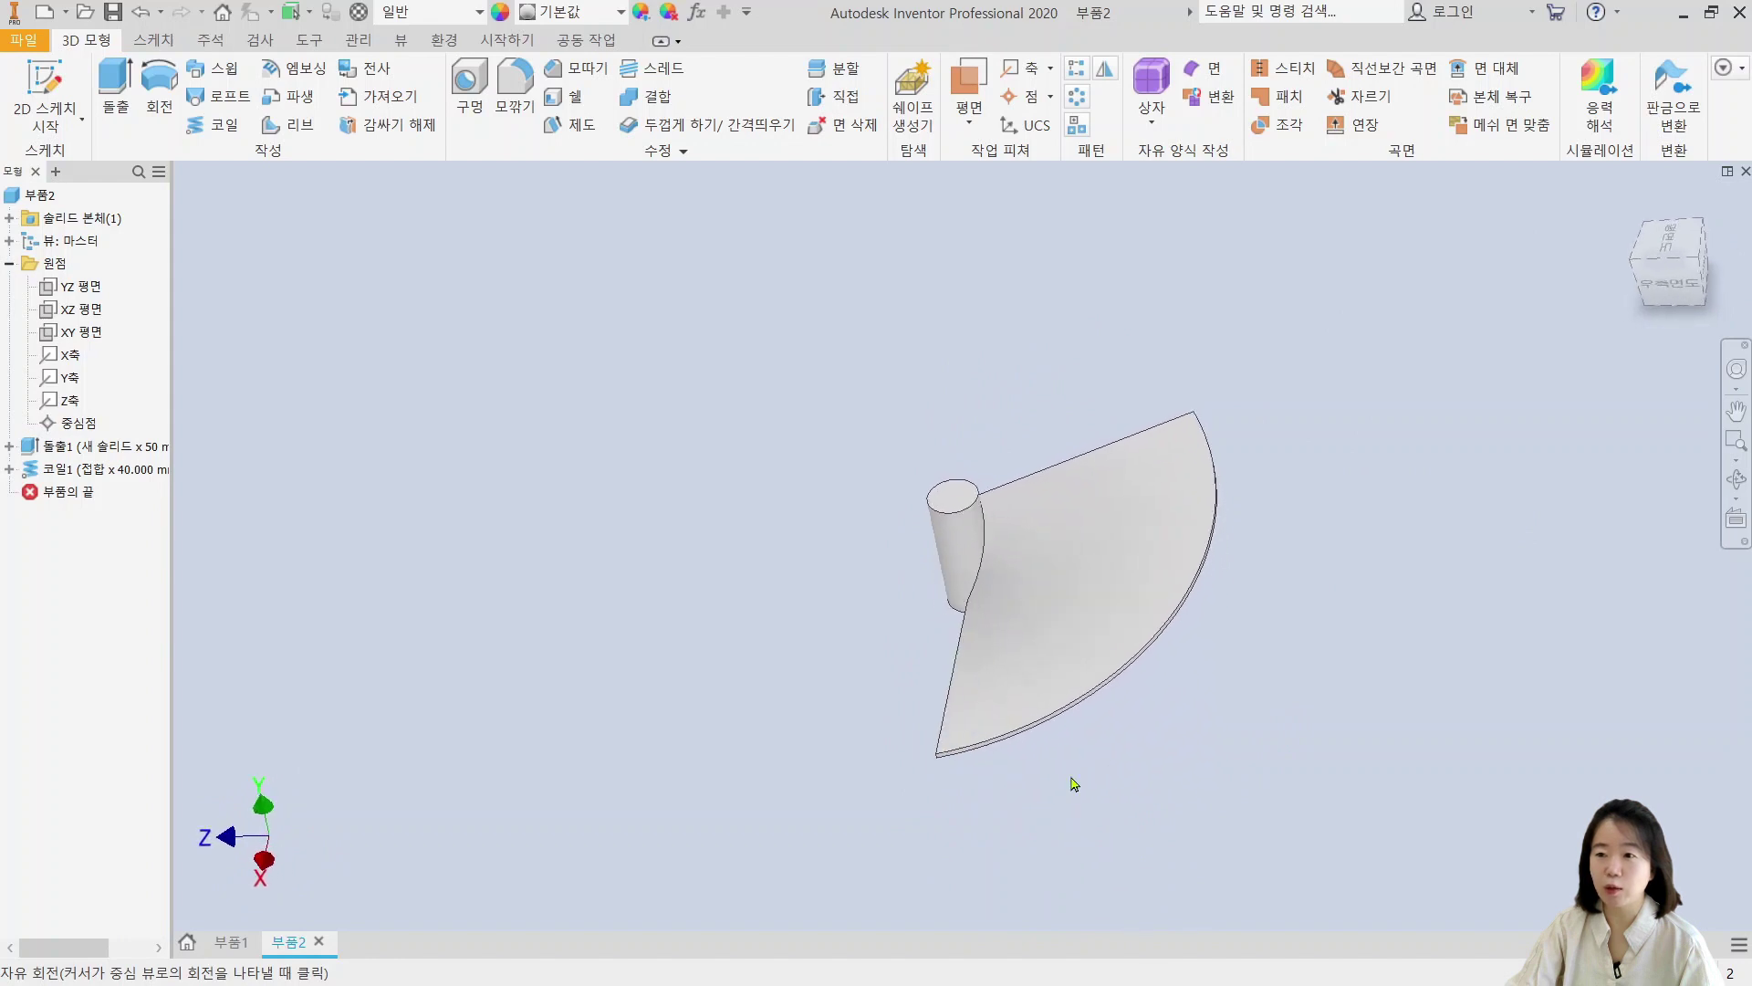
left_click(511, 101)
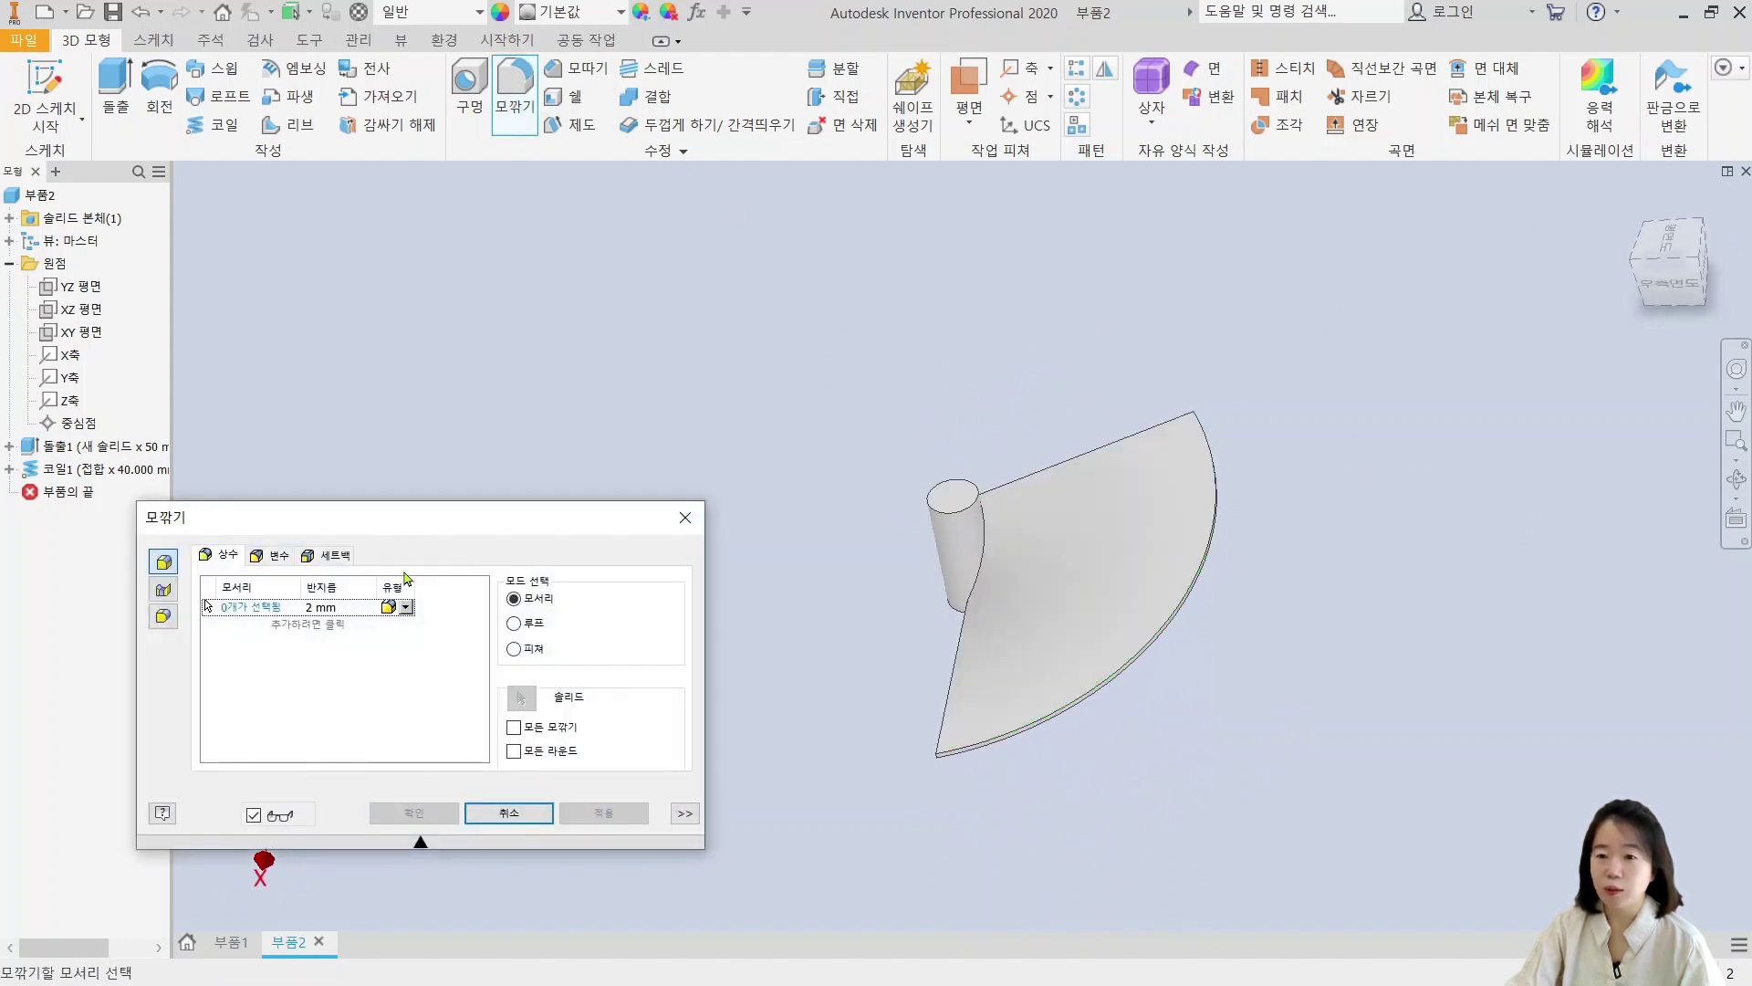
middle_click_drag(1296, 438, 1087, 560, "shift")
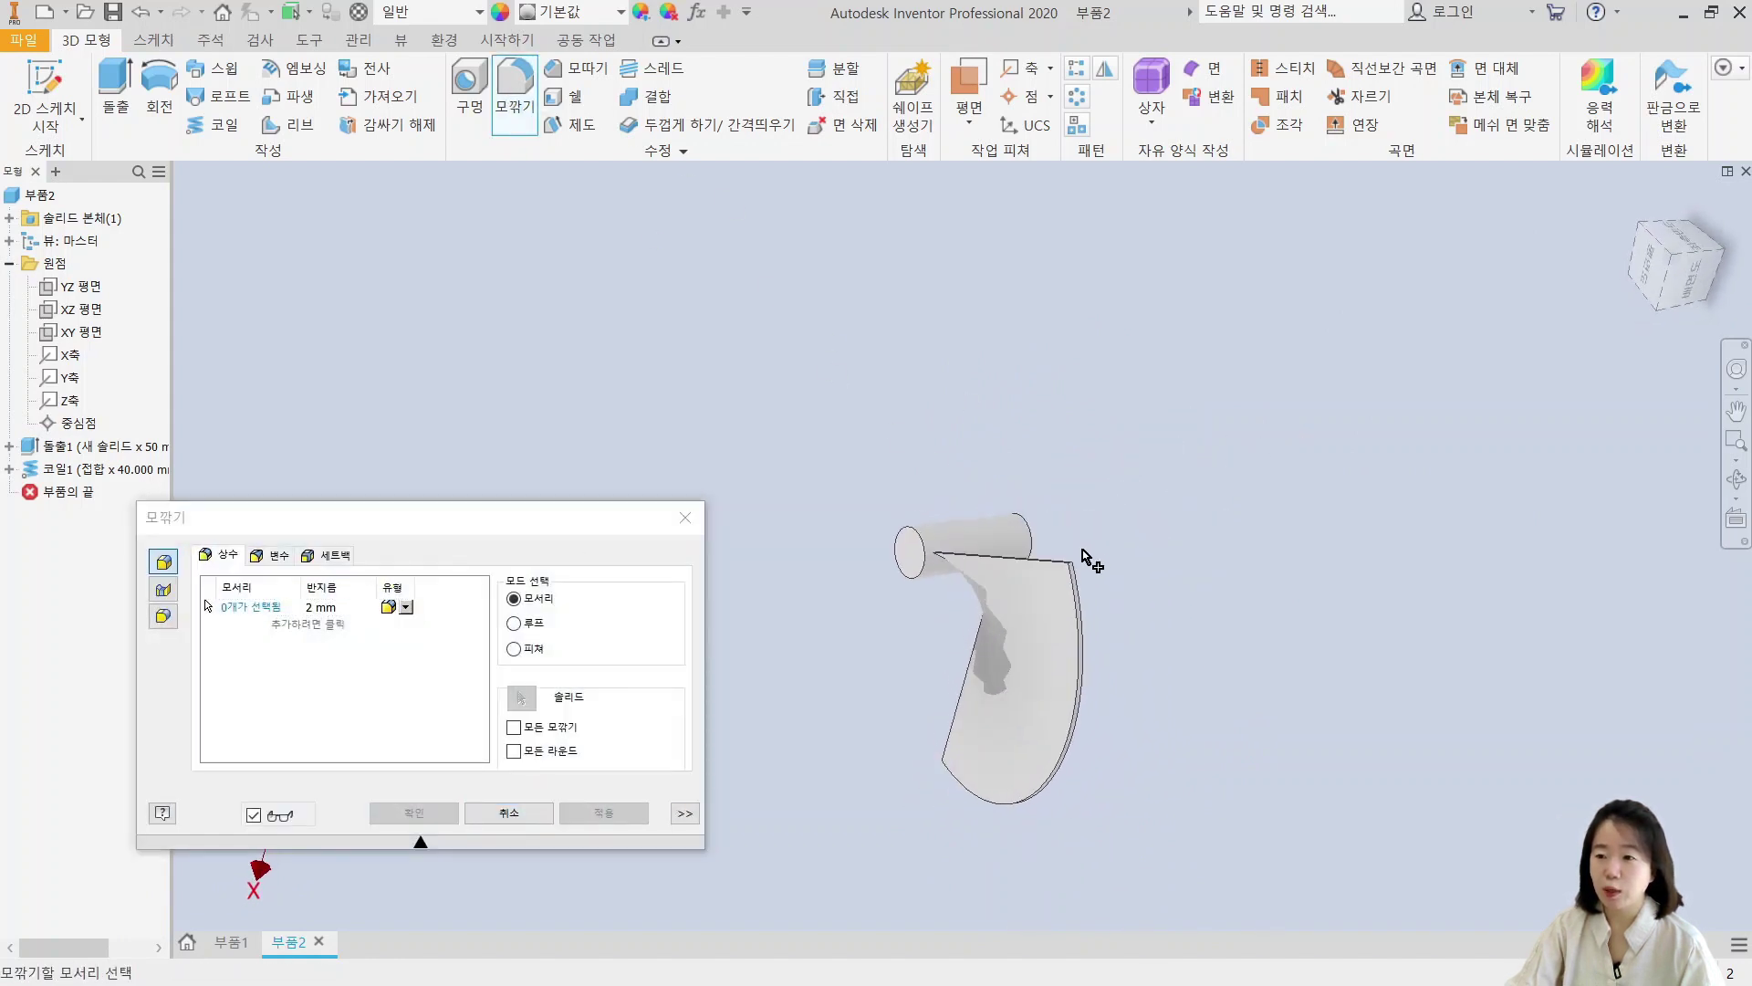
scroll(1068, 579, "up", 5)
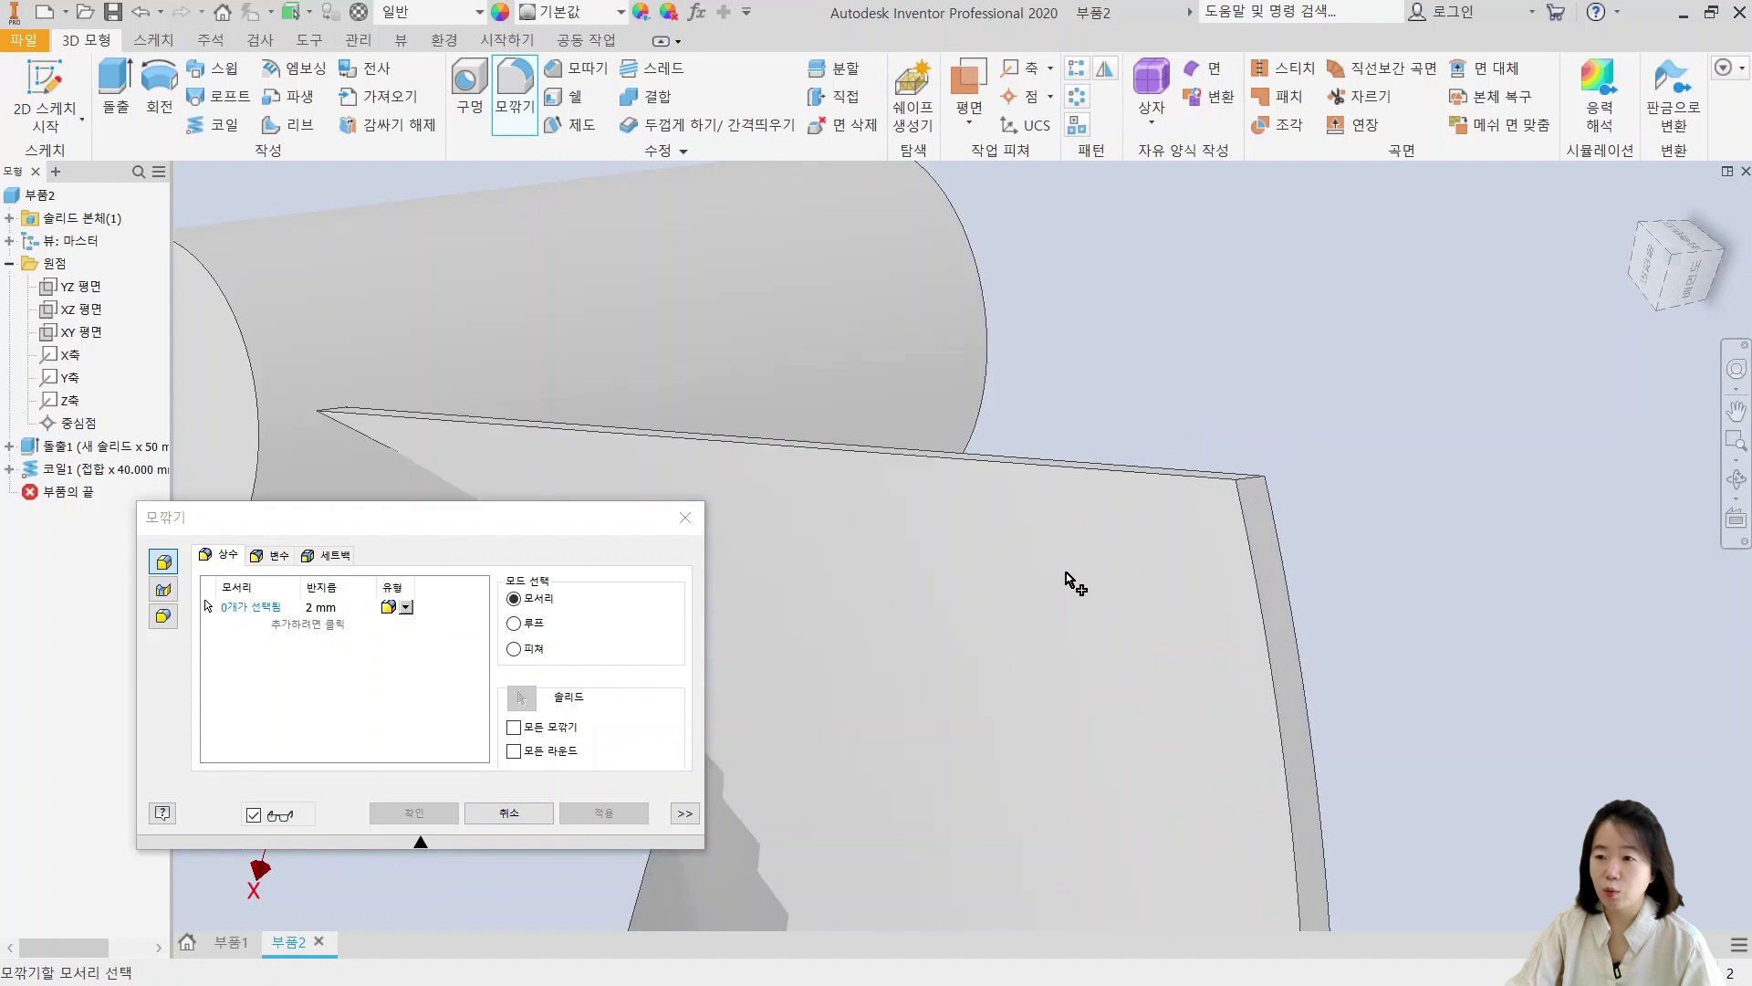
left_click(1257, 490)
key("F5")
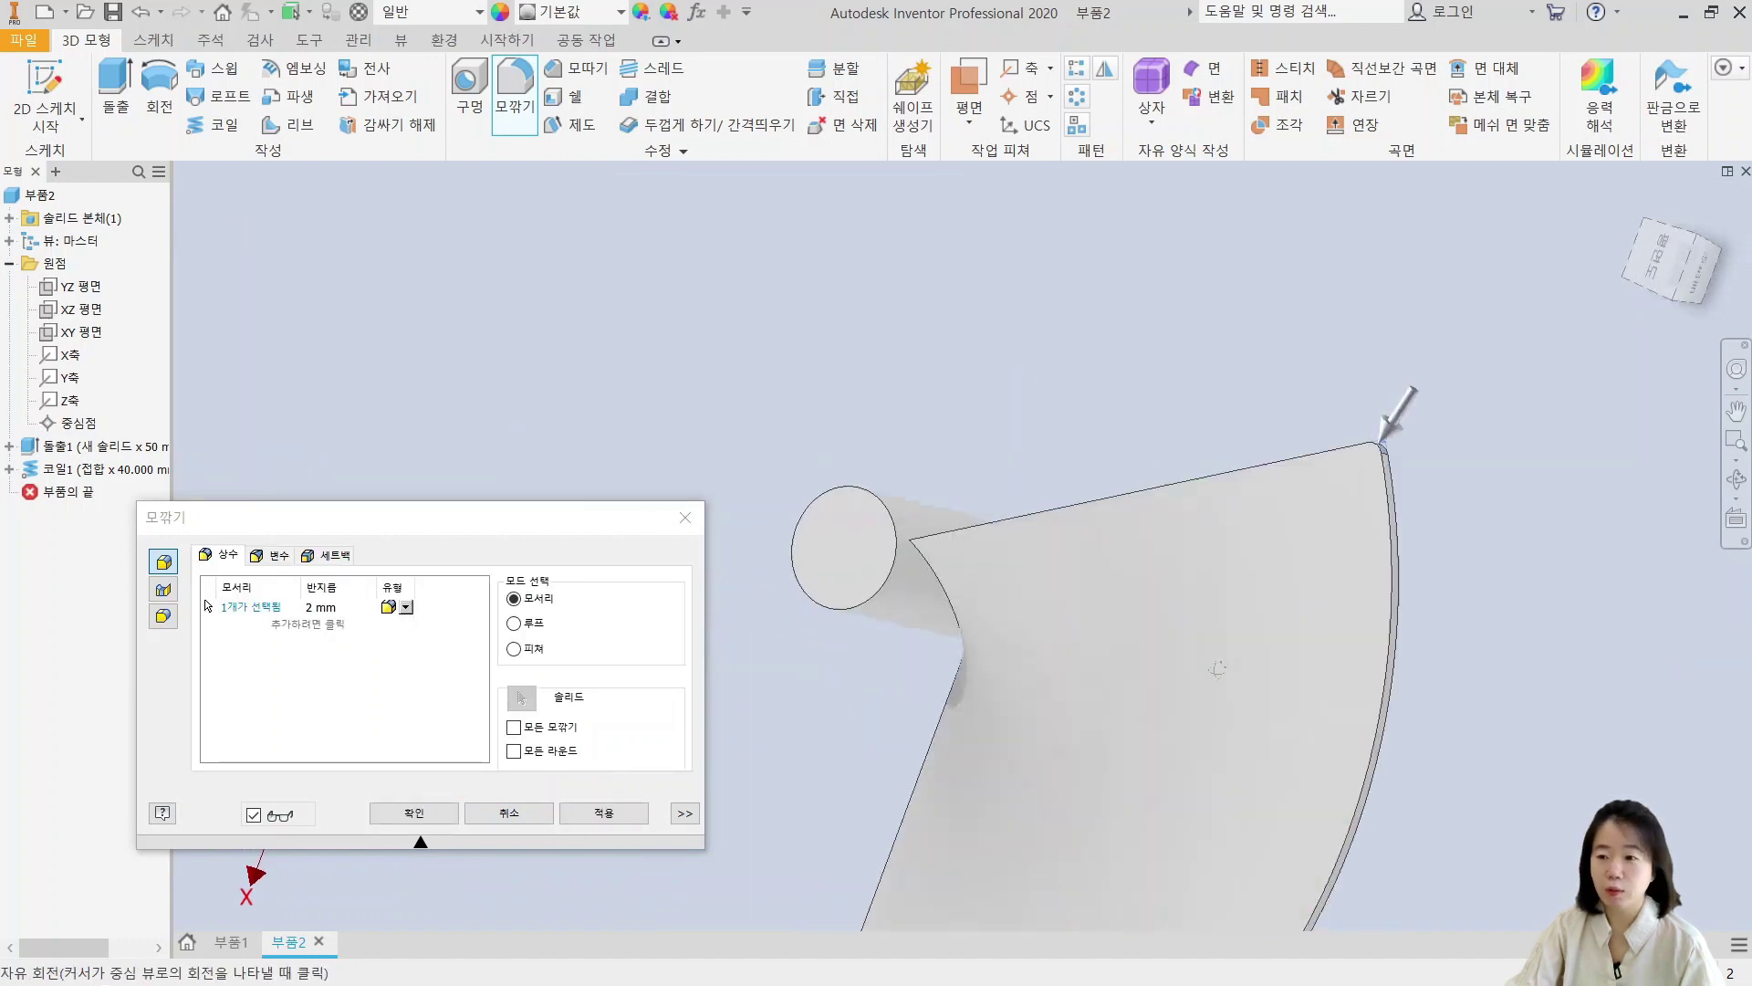
left_click(353, 608)
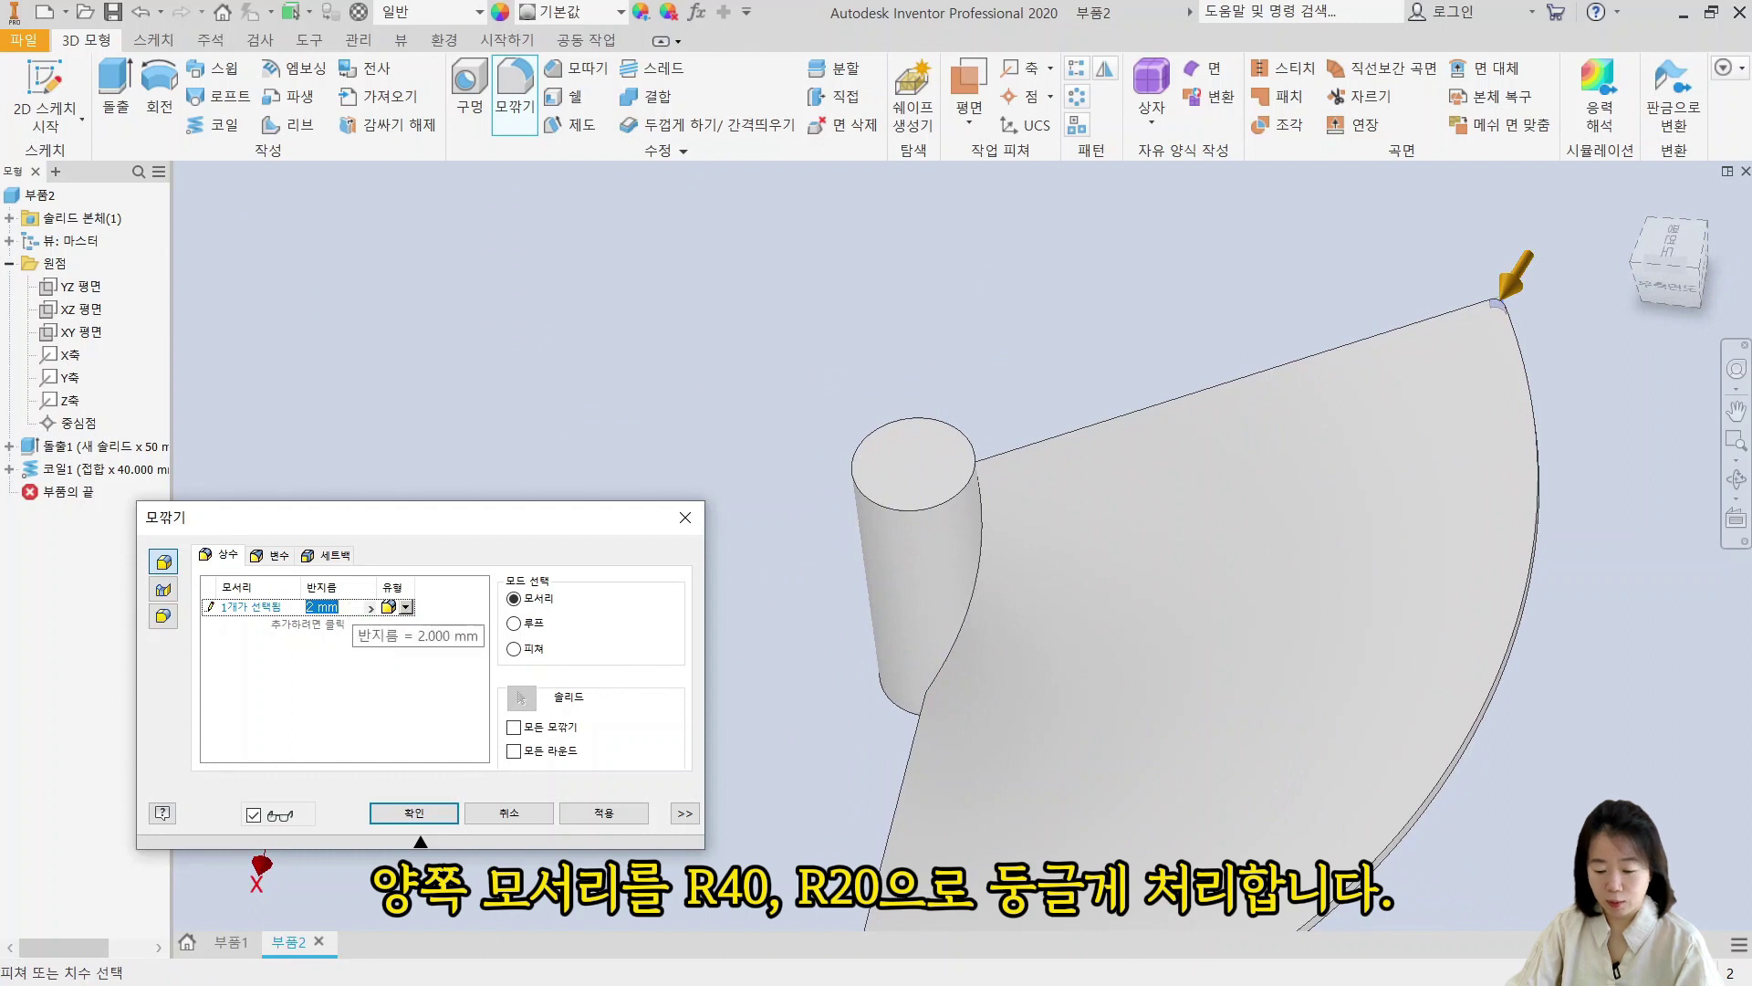
type("40")
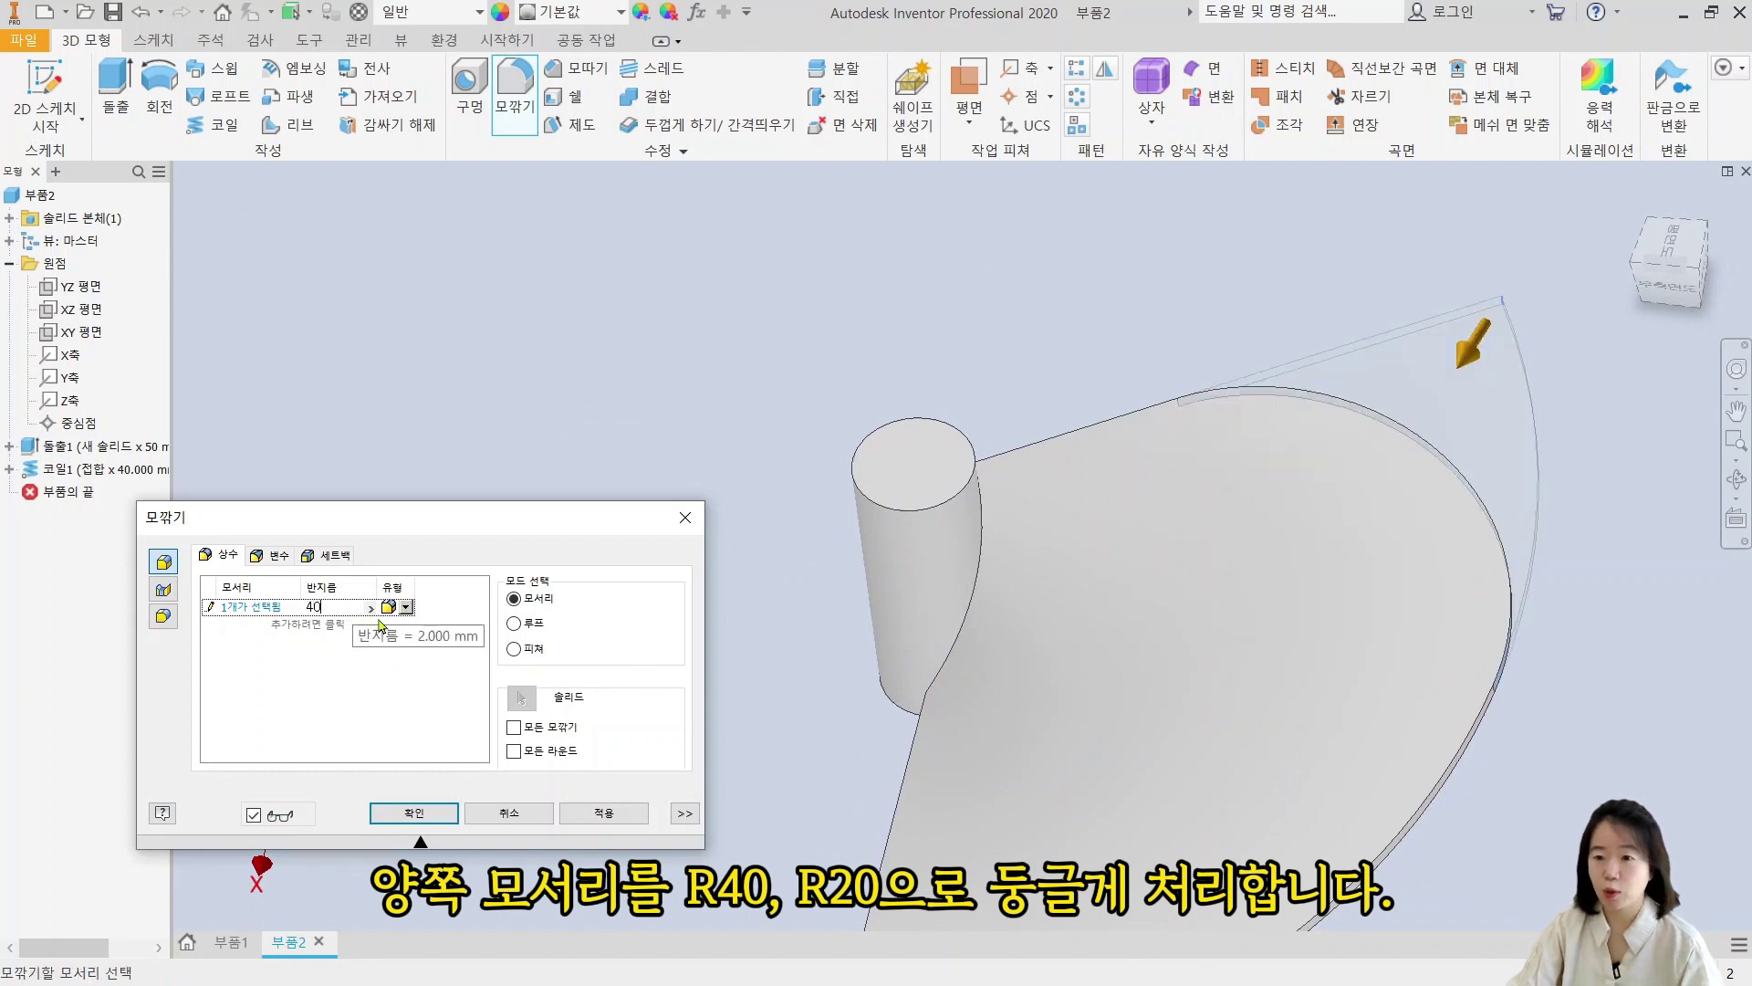
Step: Add a second fillet set with a 20 mm radius on the blade's lower outer corner edge and create both fillets
left_click(325, 643)
left_click(307, 626)
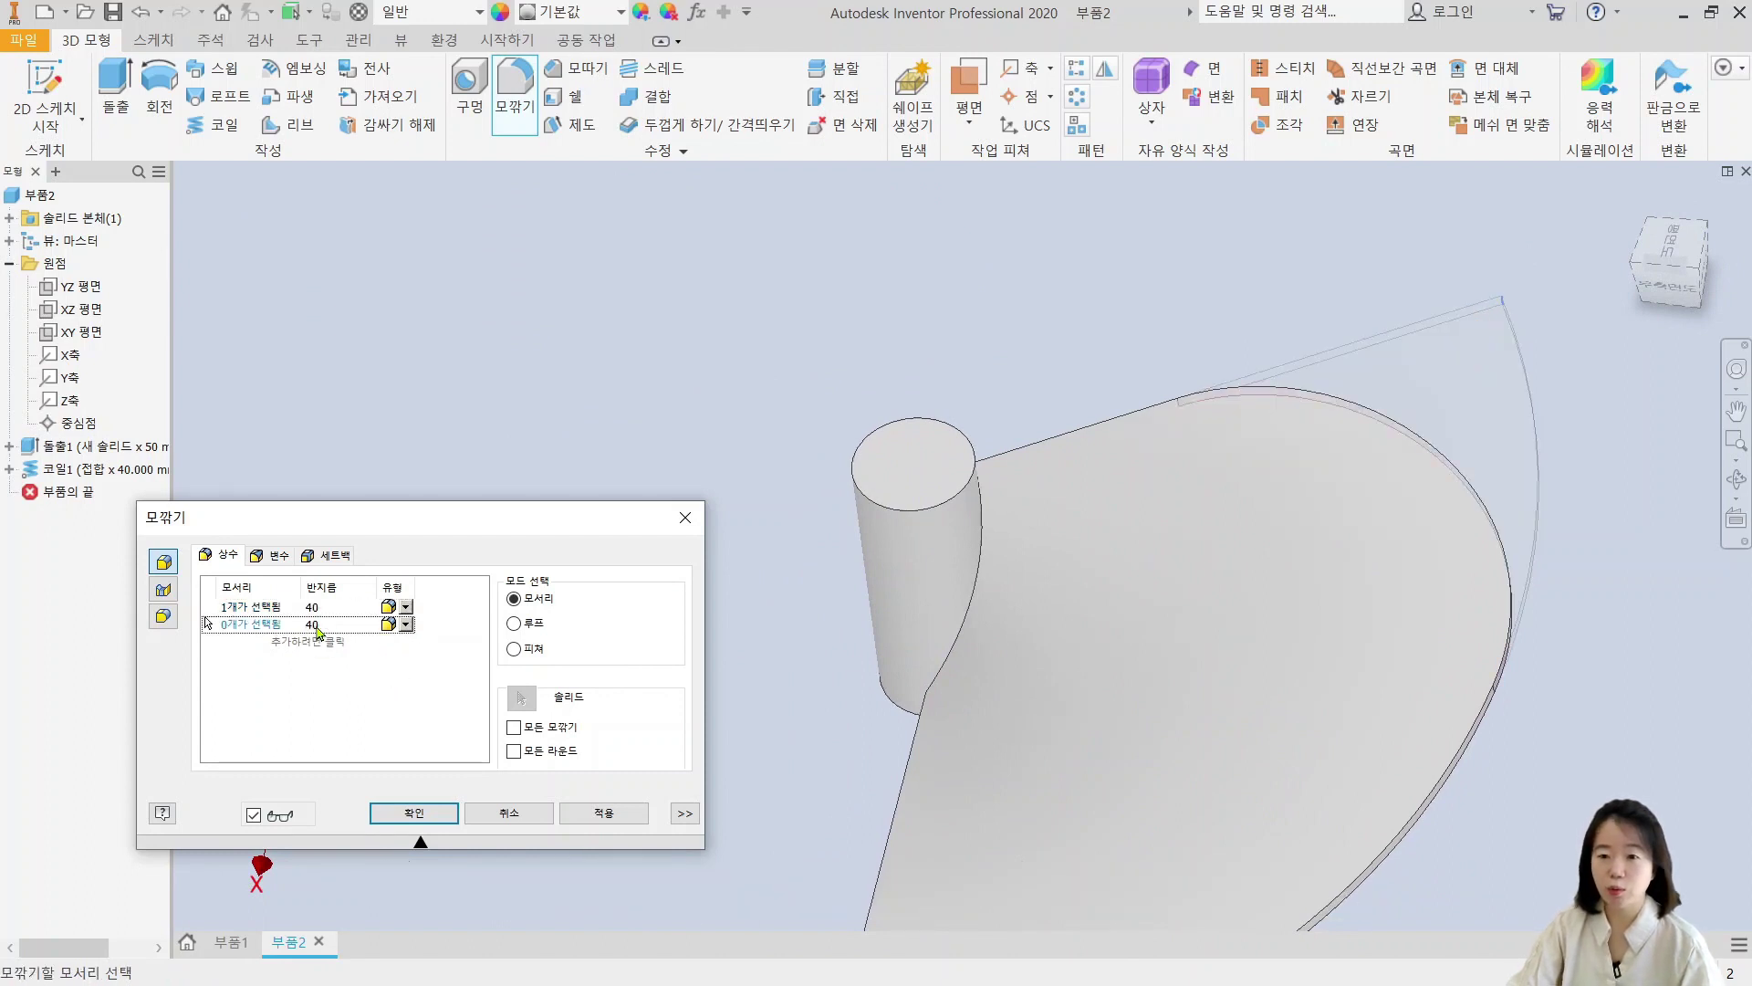
type("2")
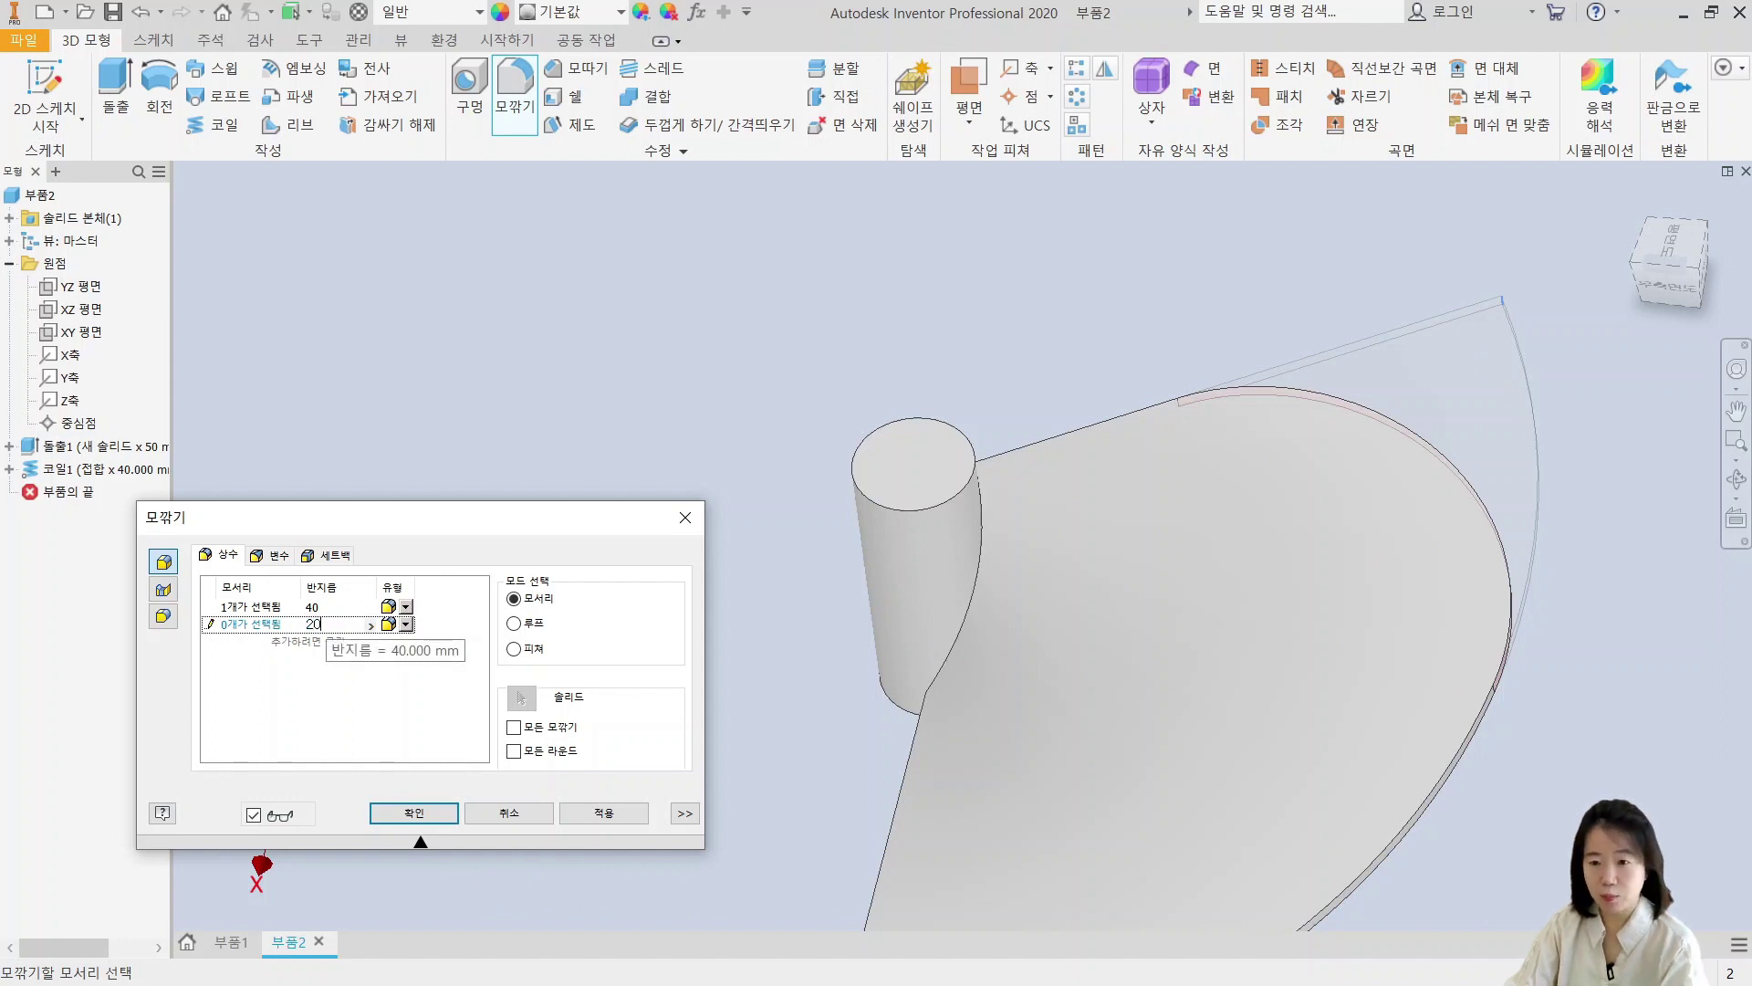
scroll(1029, 810, "up", 3)
middle_click_drag(1029, 810, 1314, 440)
middle_click_drag(1131, 639, 1232, 610, "shift")
scroll(1232, 610, "down", 4)
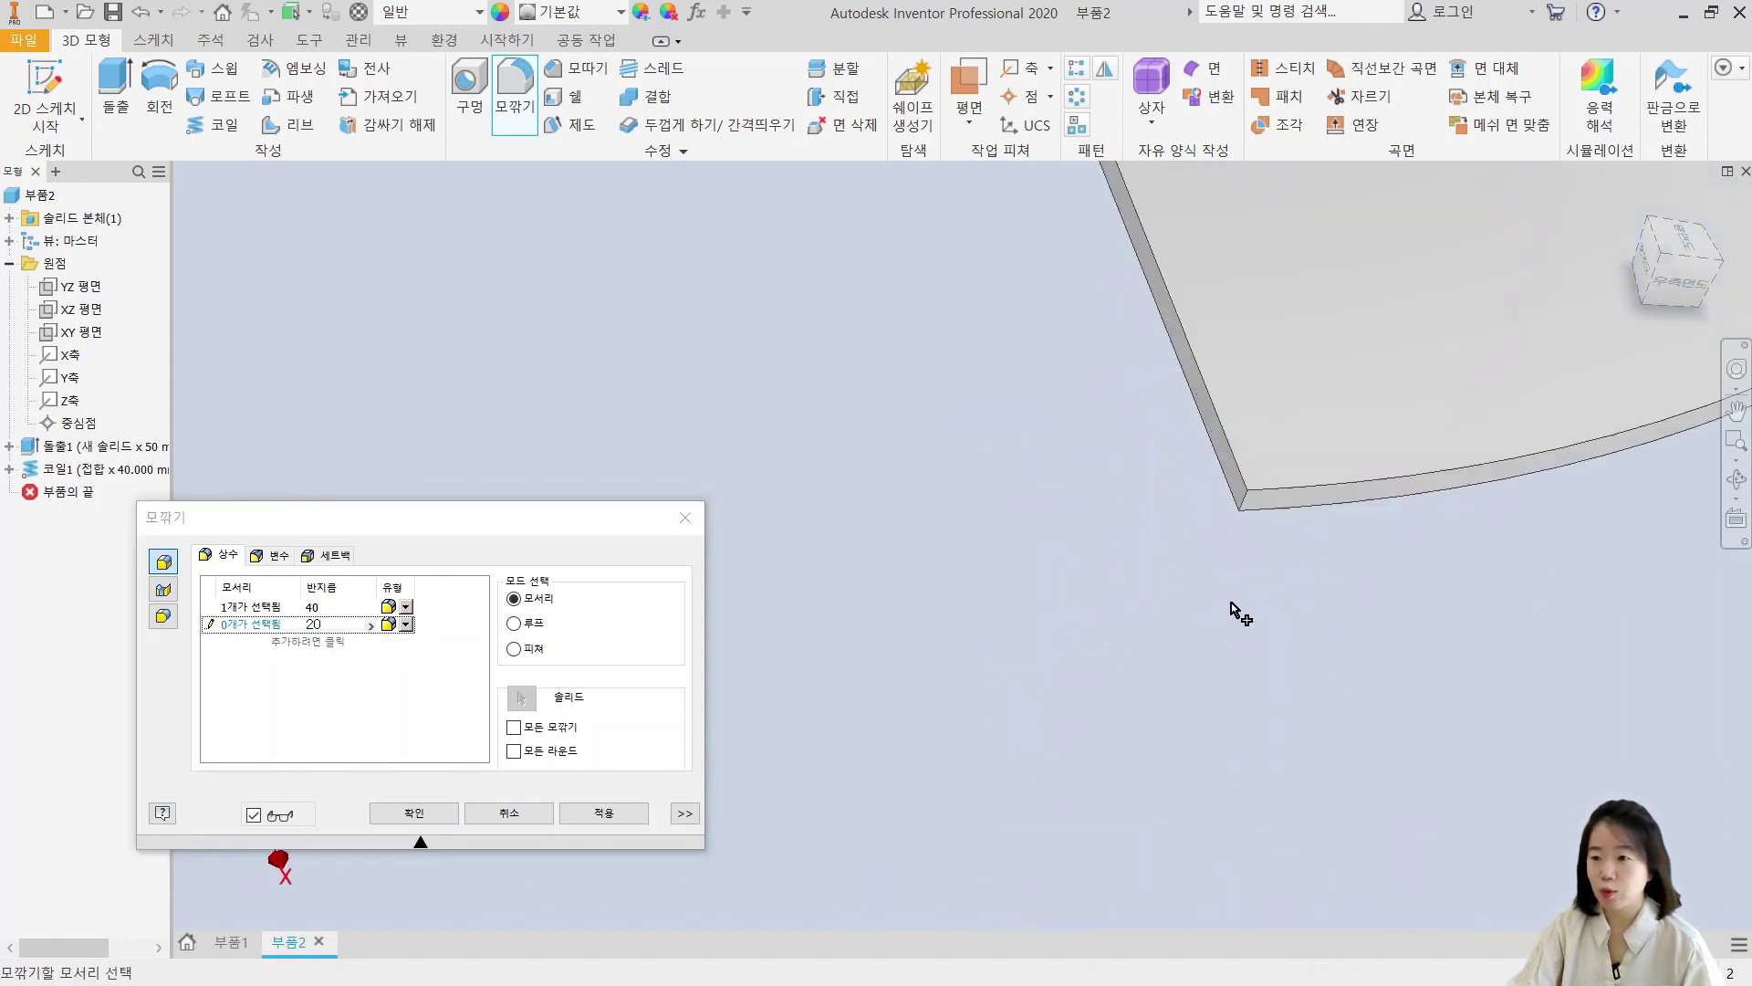
scroll(1232, 608, "down", 3)
left_click(1258, 419)
scroll(1287, 475, "up", 4)
middle_click_drag(1289, 477, 1263, 576, "shift")
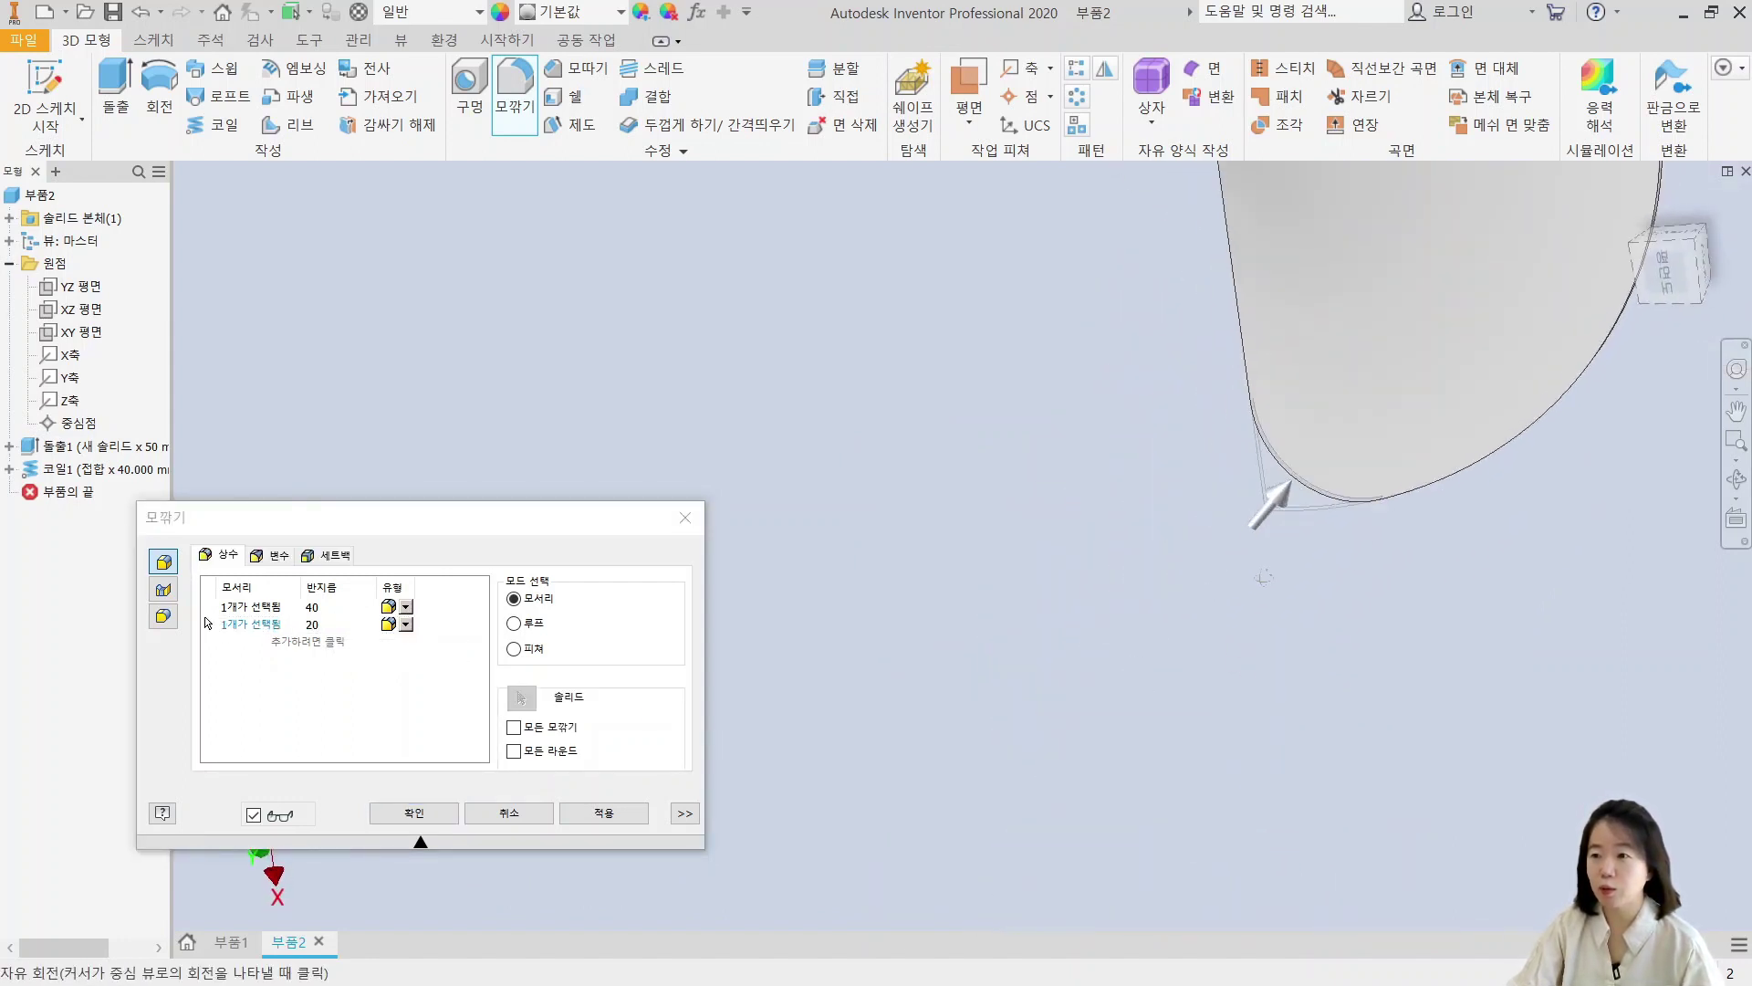
scroll(1369, 577, "up", 3)
middle_click_drag(1369, 577, 1218, 716)
left_click(413, 818)
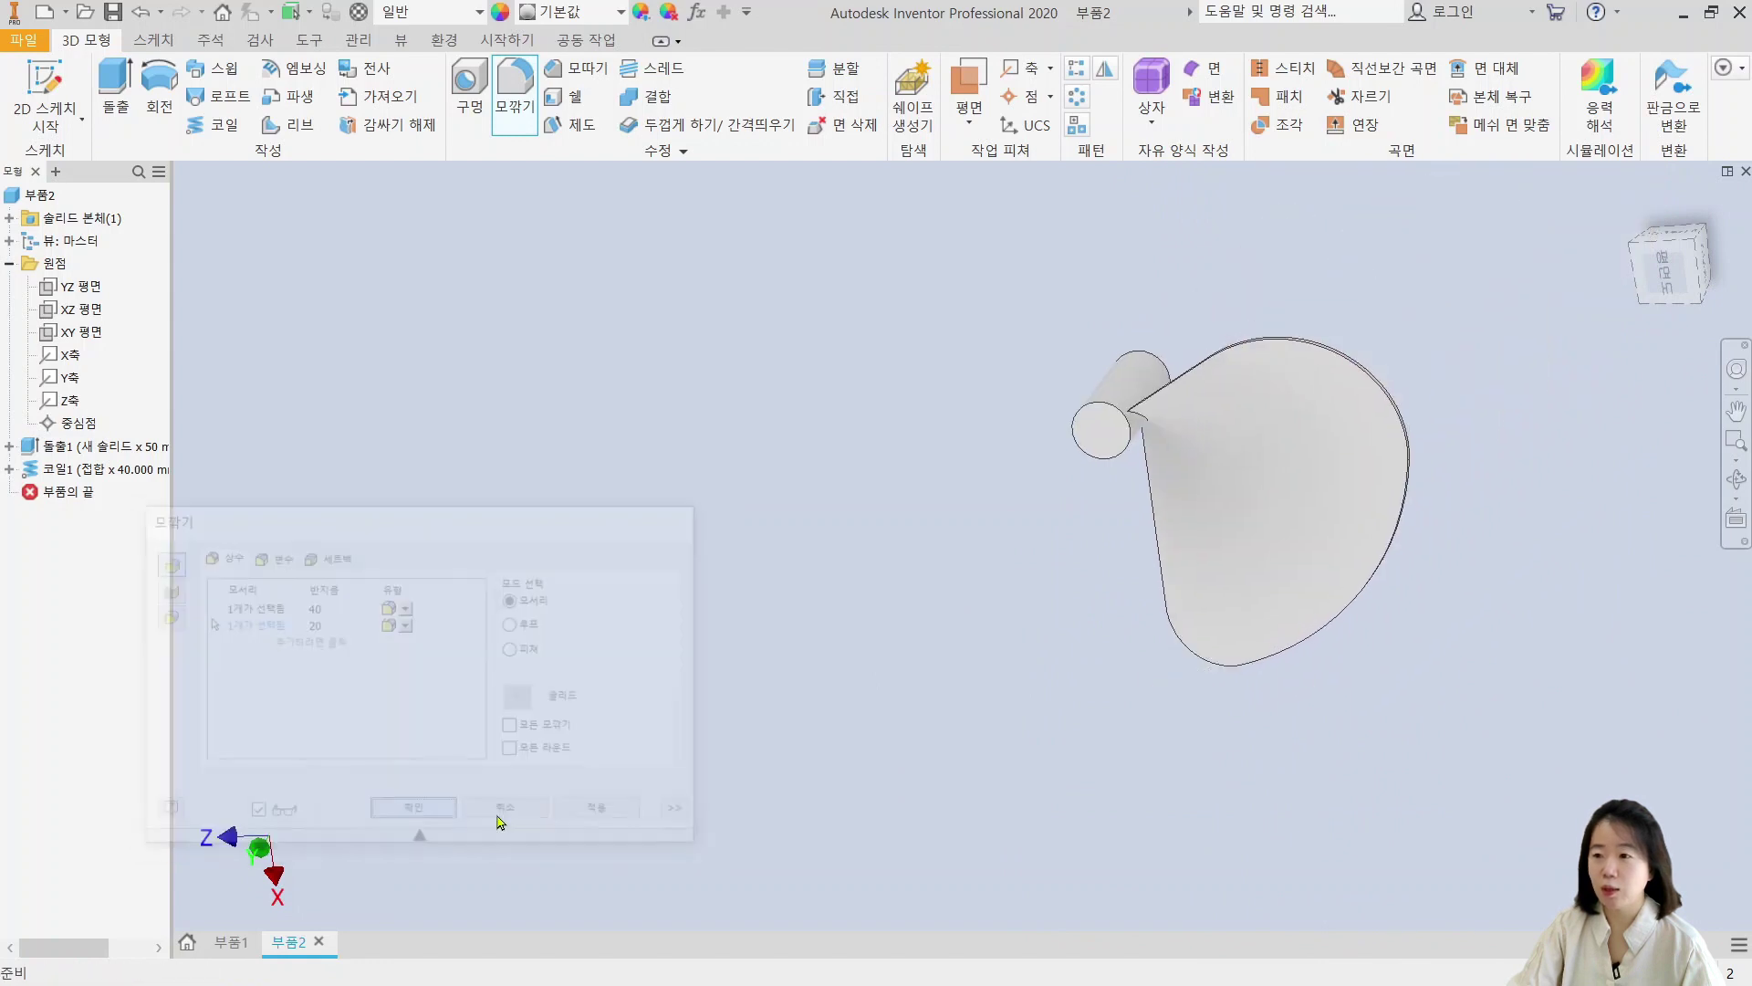
Step: Create a circular pattern of the coil and fillet features around the cylindrical hub's axis, with 3 blades over 360 degrees
scroll(1584, 643, "up", 3)
middle_click_drag(1572, 661, 1634, 572, "shift")
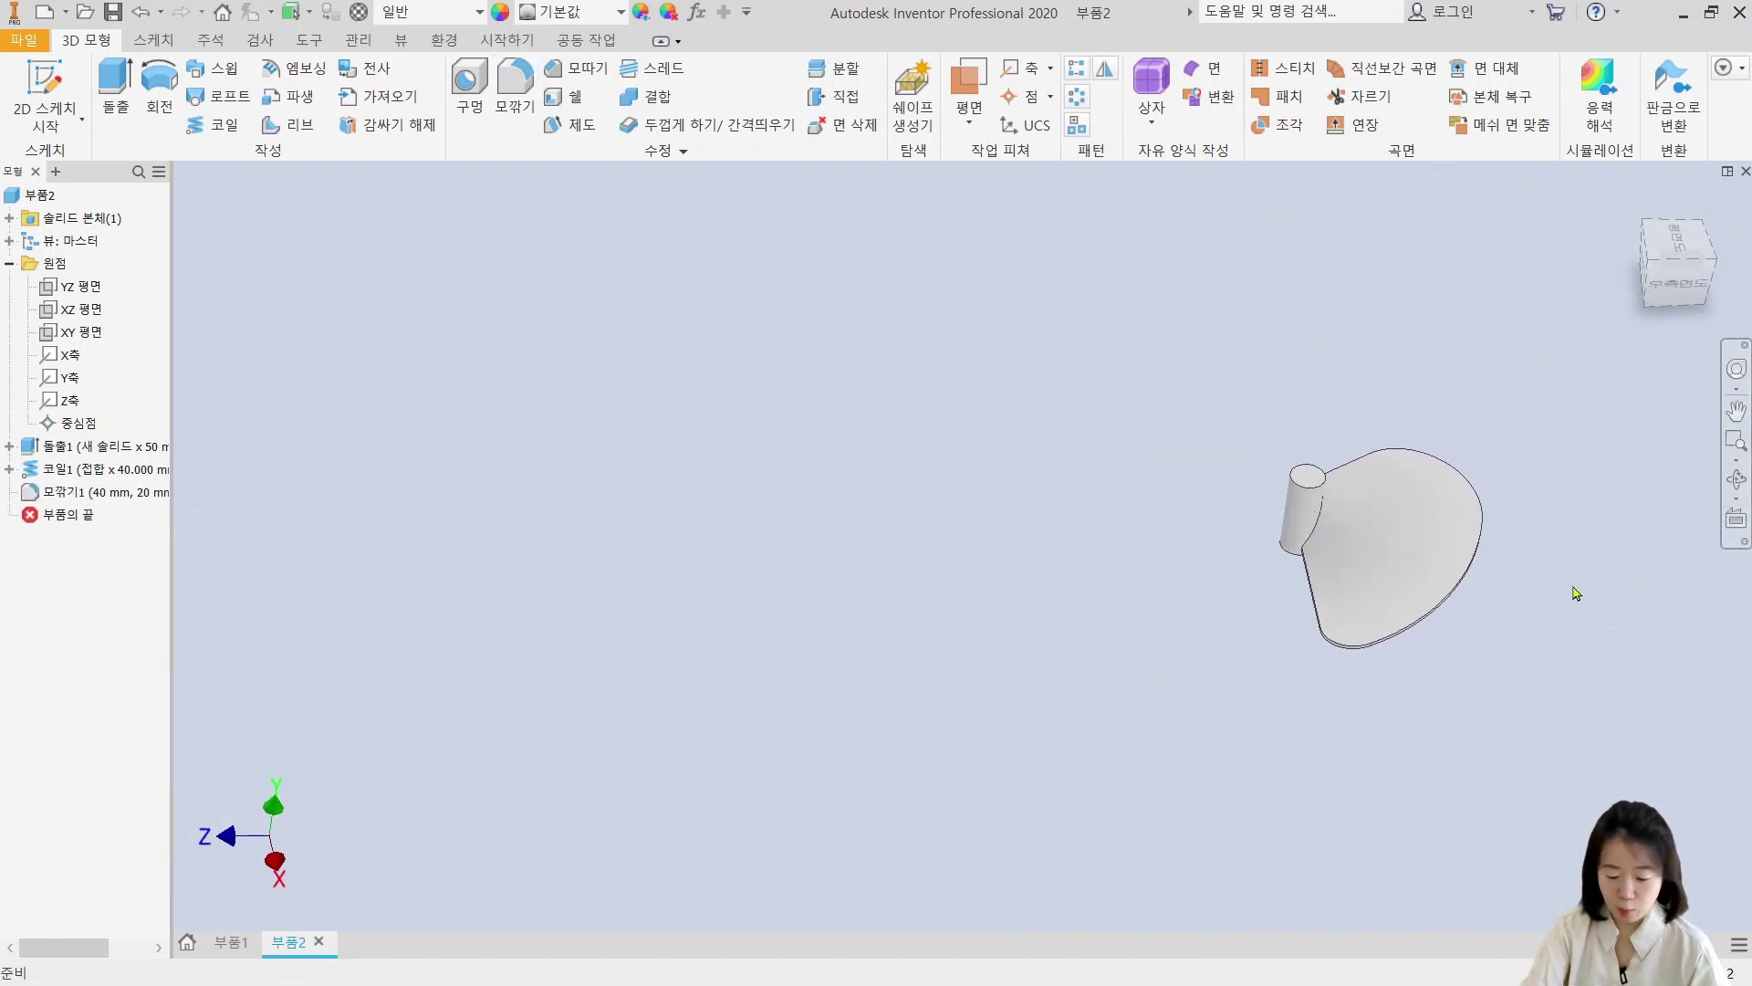
key("F6")
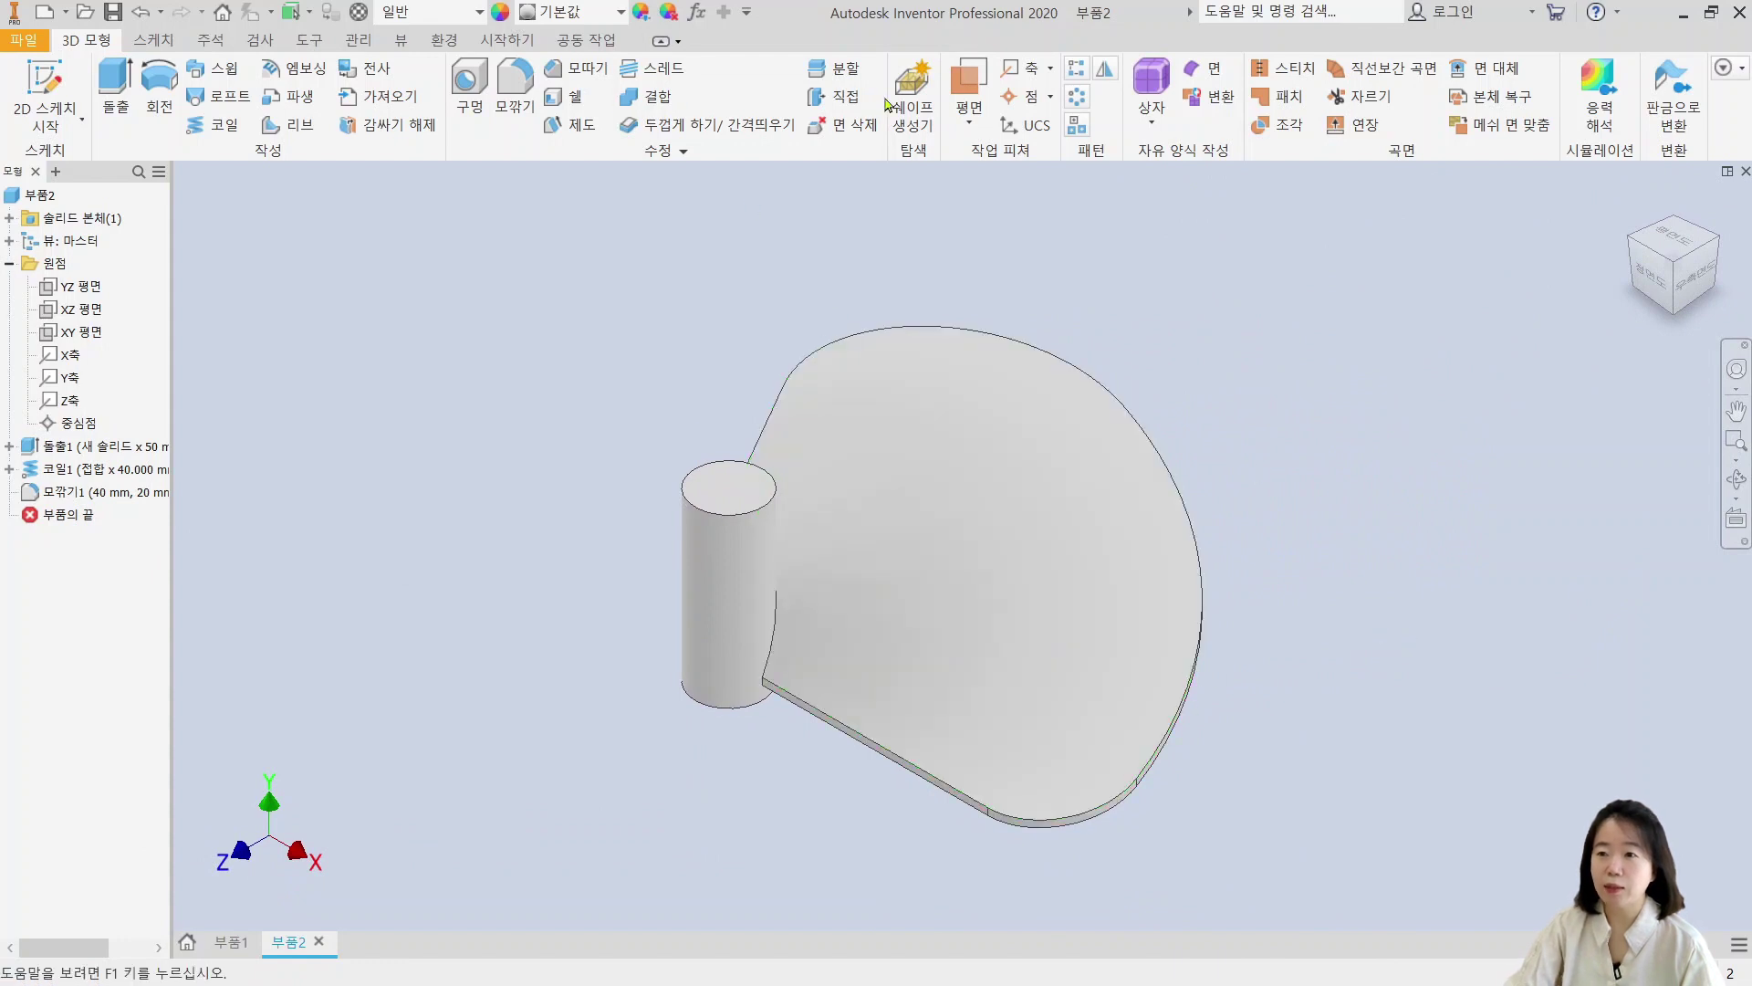
left_click(1078, 99)
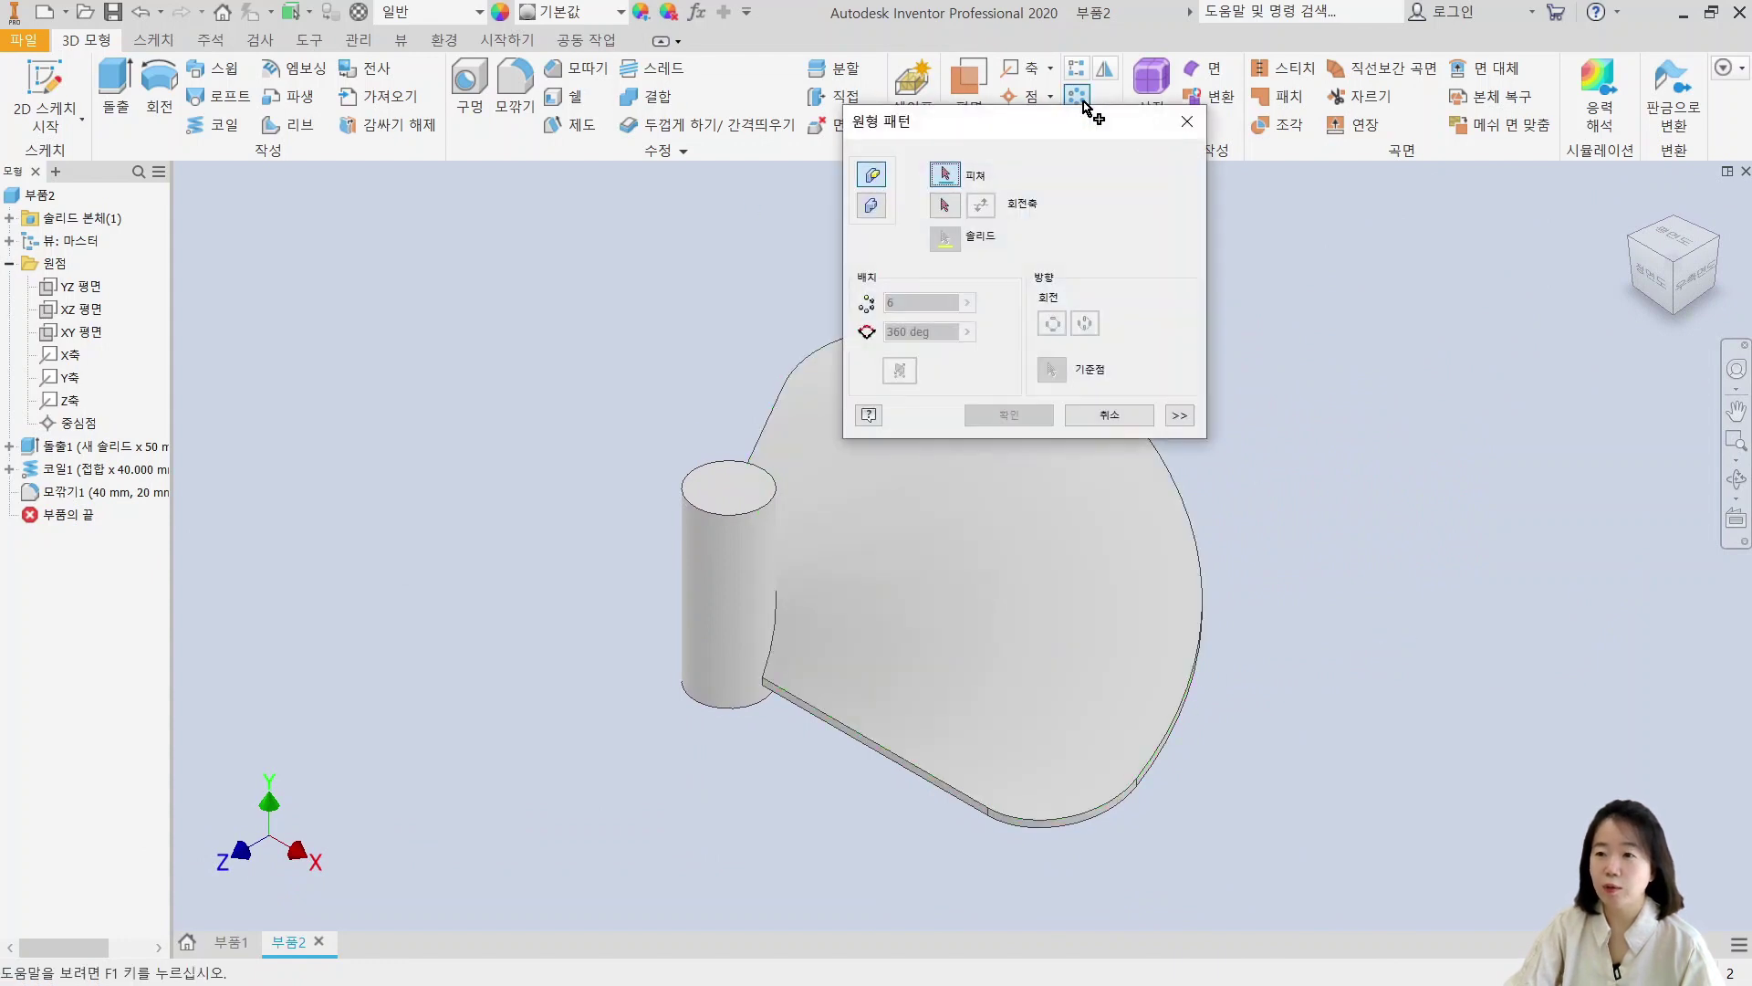
left_click(945, 588)
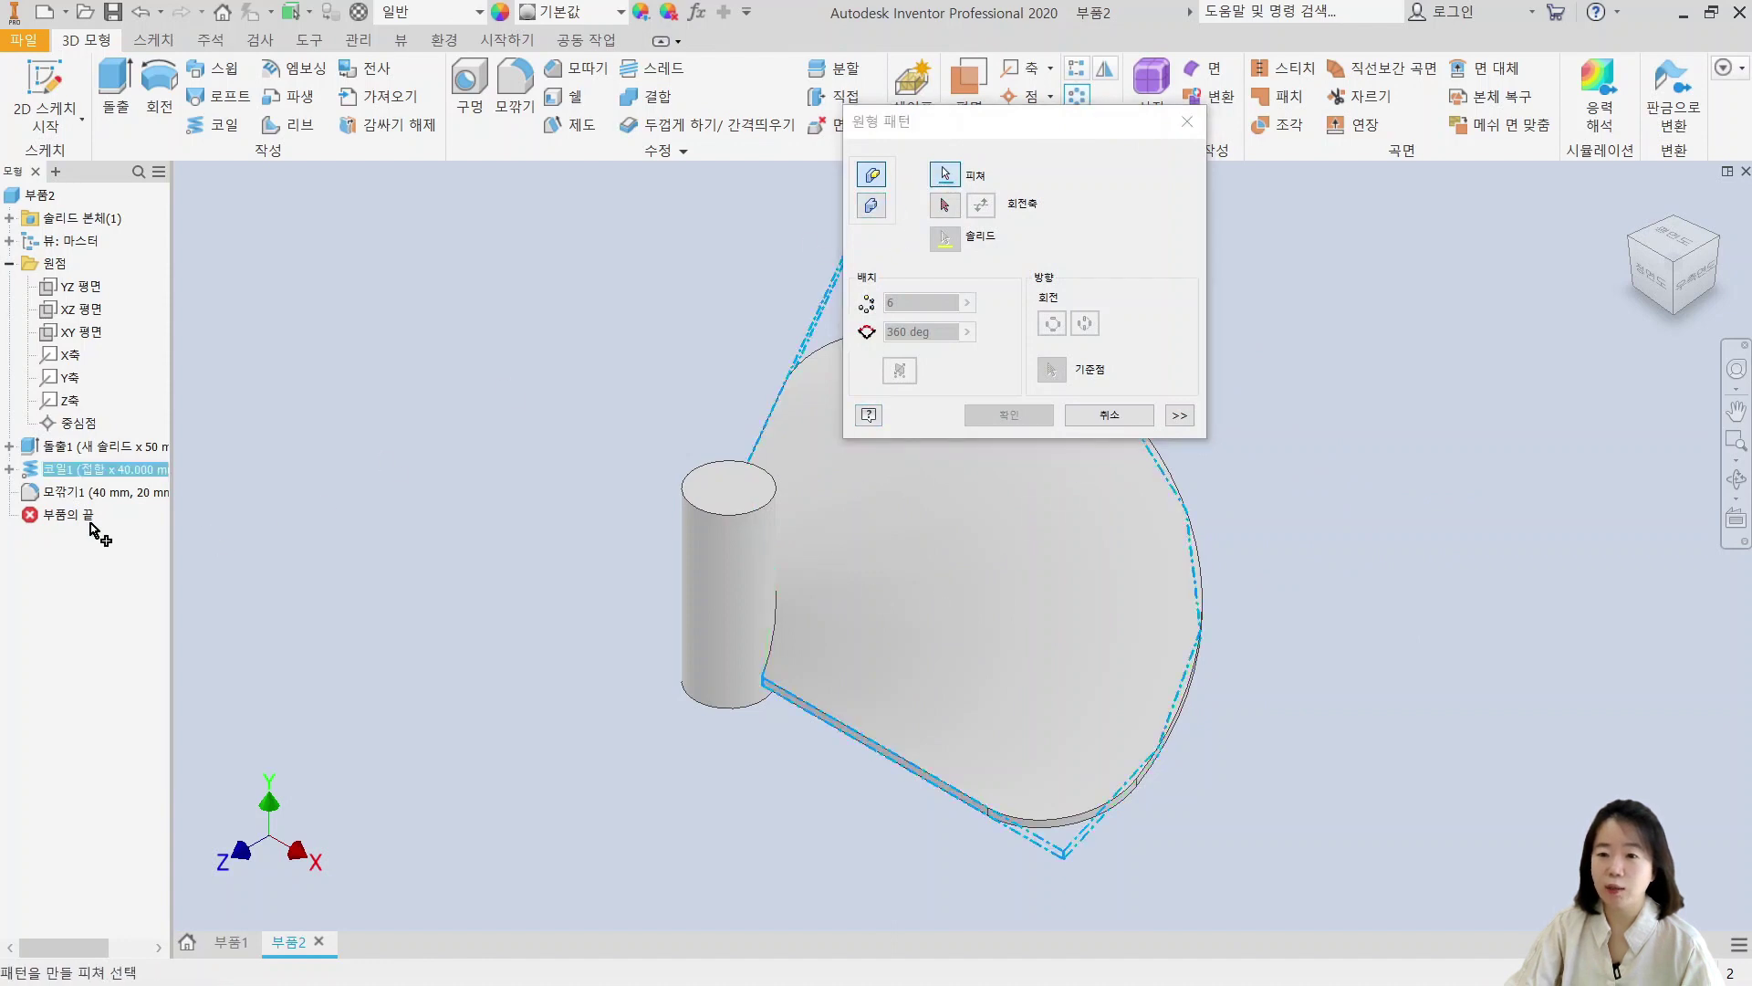
left_click(117, 494)
left_click(952, 215)
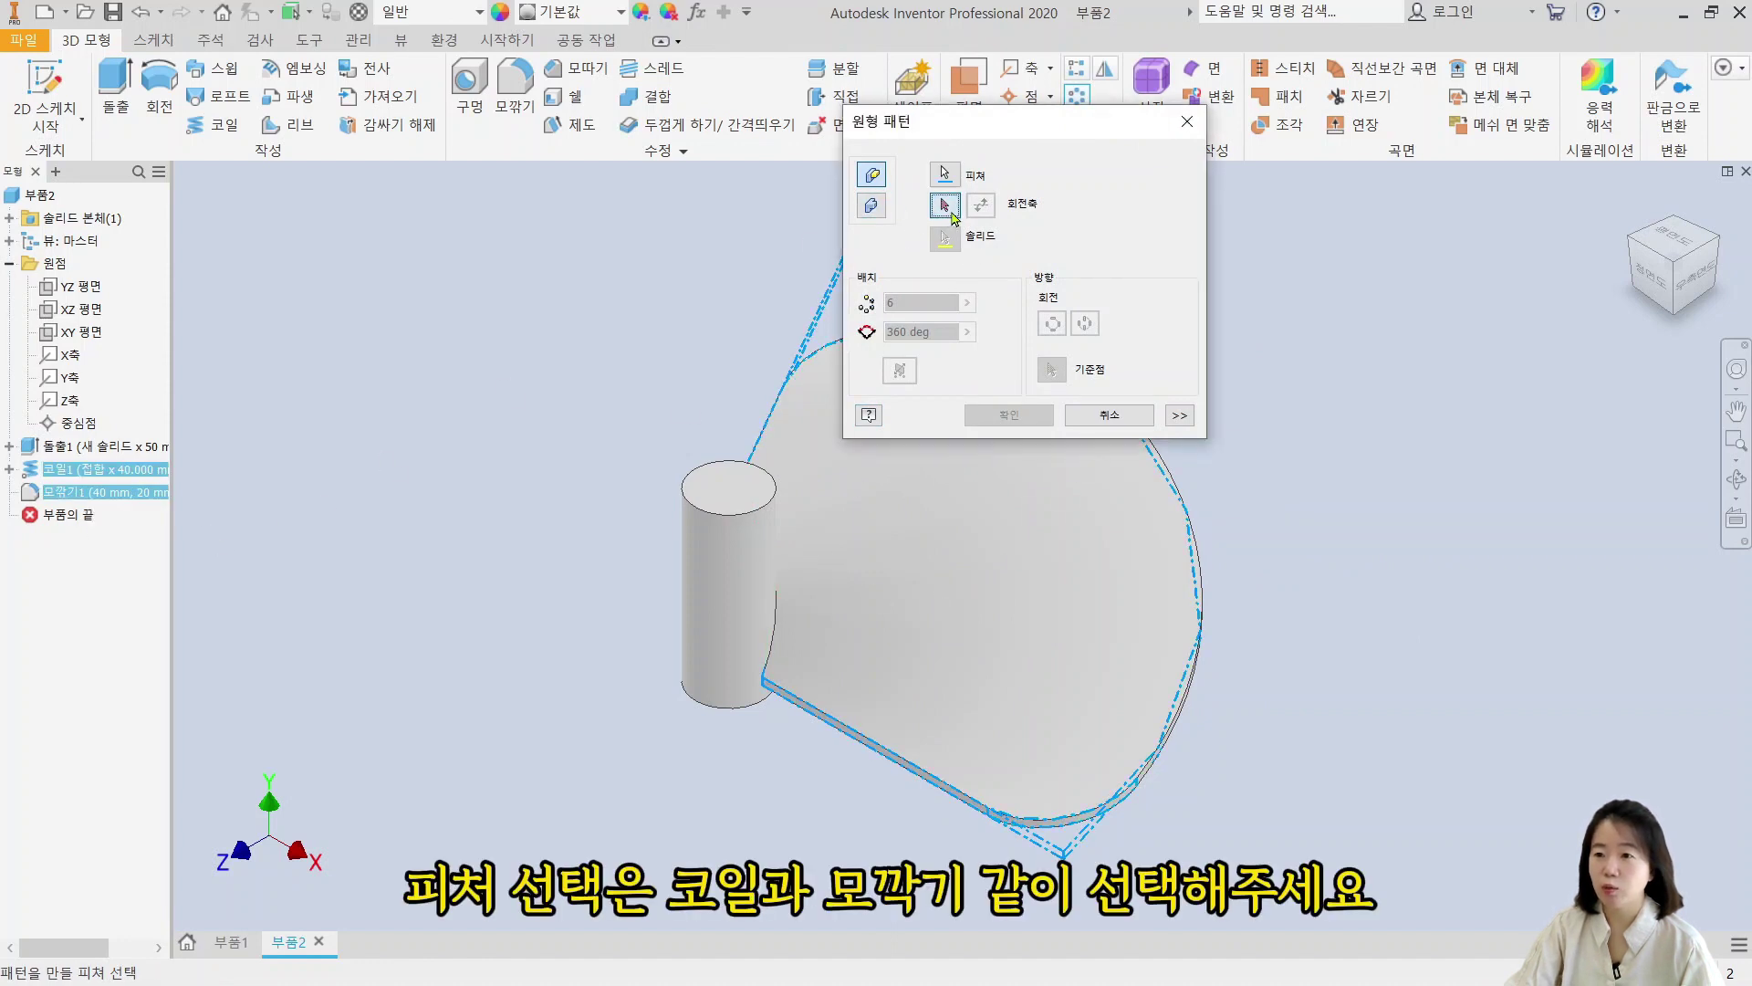
left_click(732, 606)
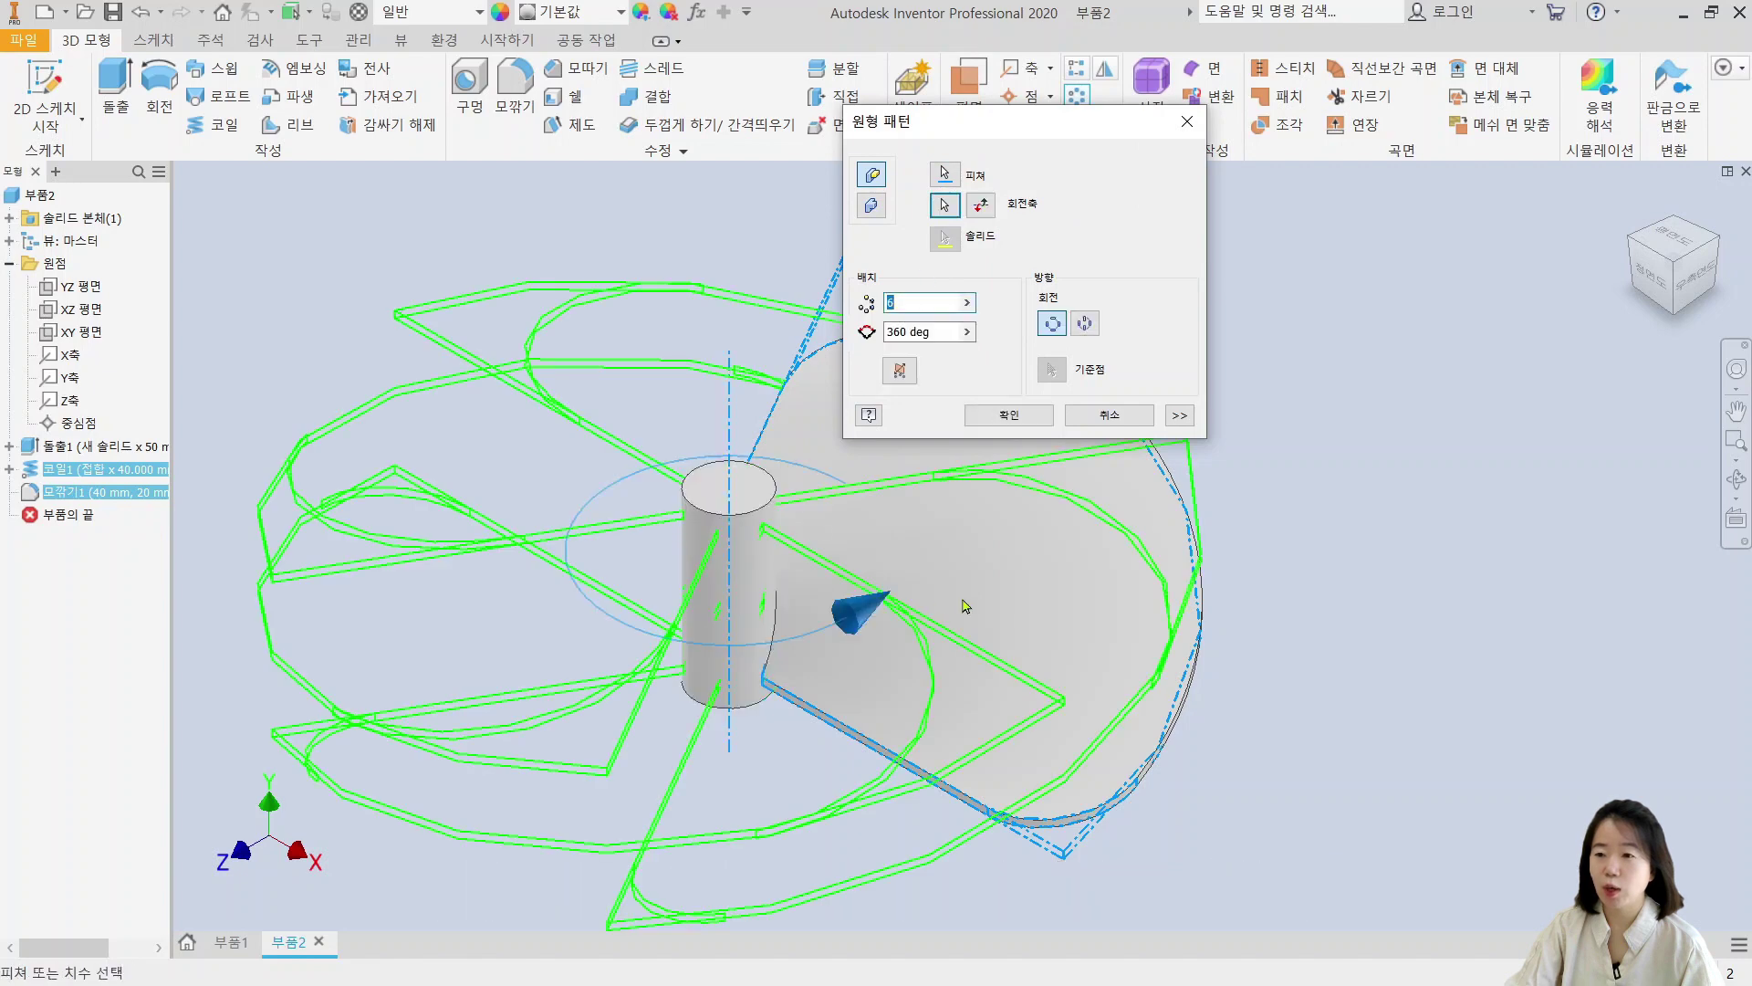
type("3")
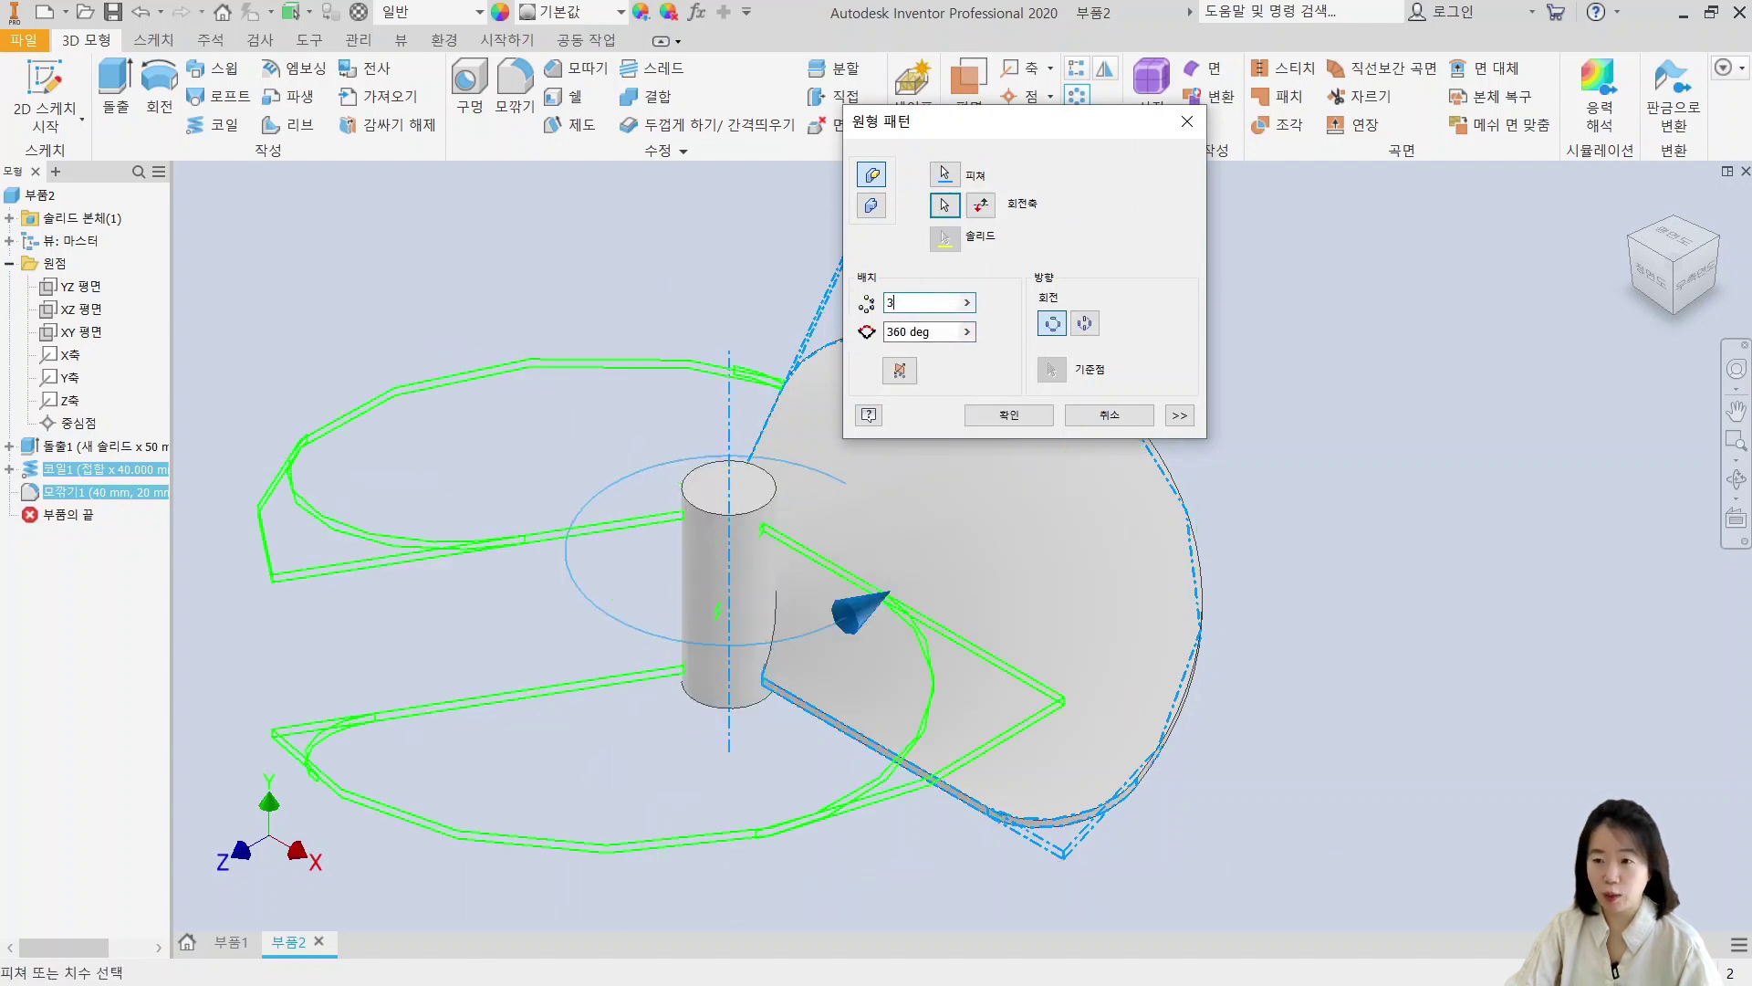
left_click(1013, 415)
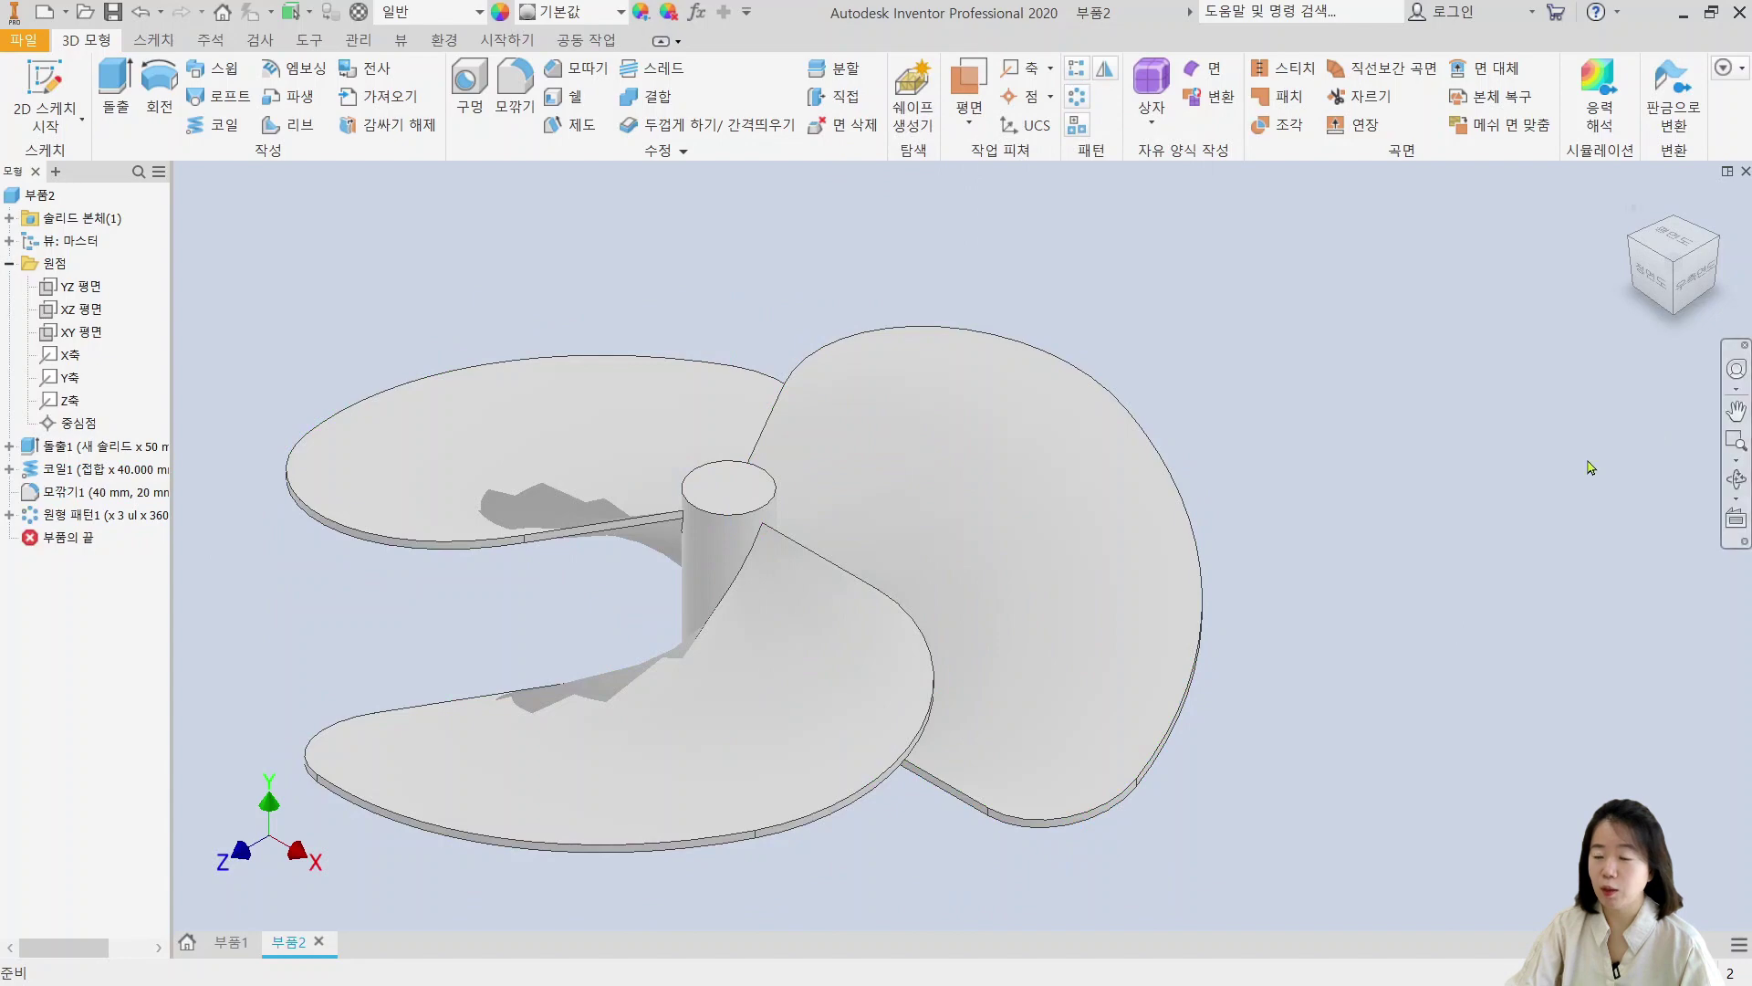
Step: Edit the coil feature and reduce its revolution value to make the fan blades narrower
middle_click_drag(1478, 579, 1360, 698, "shift")
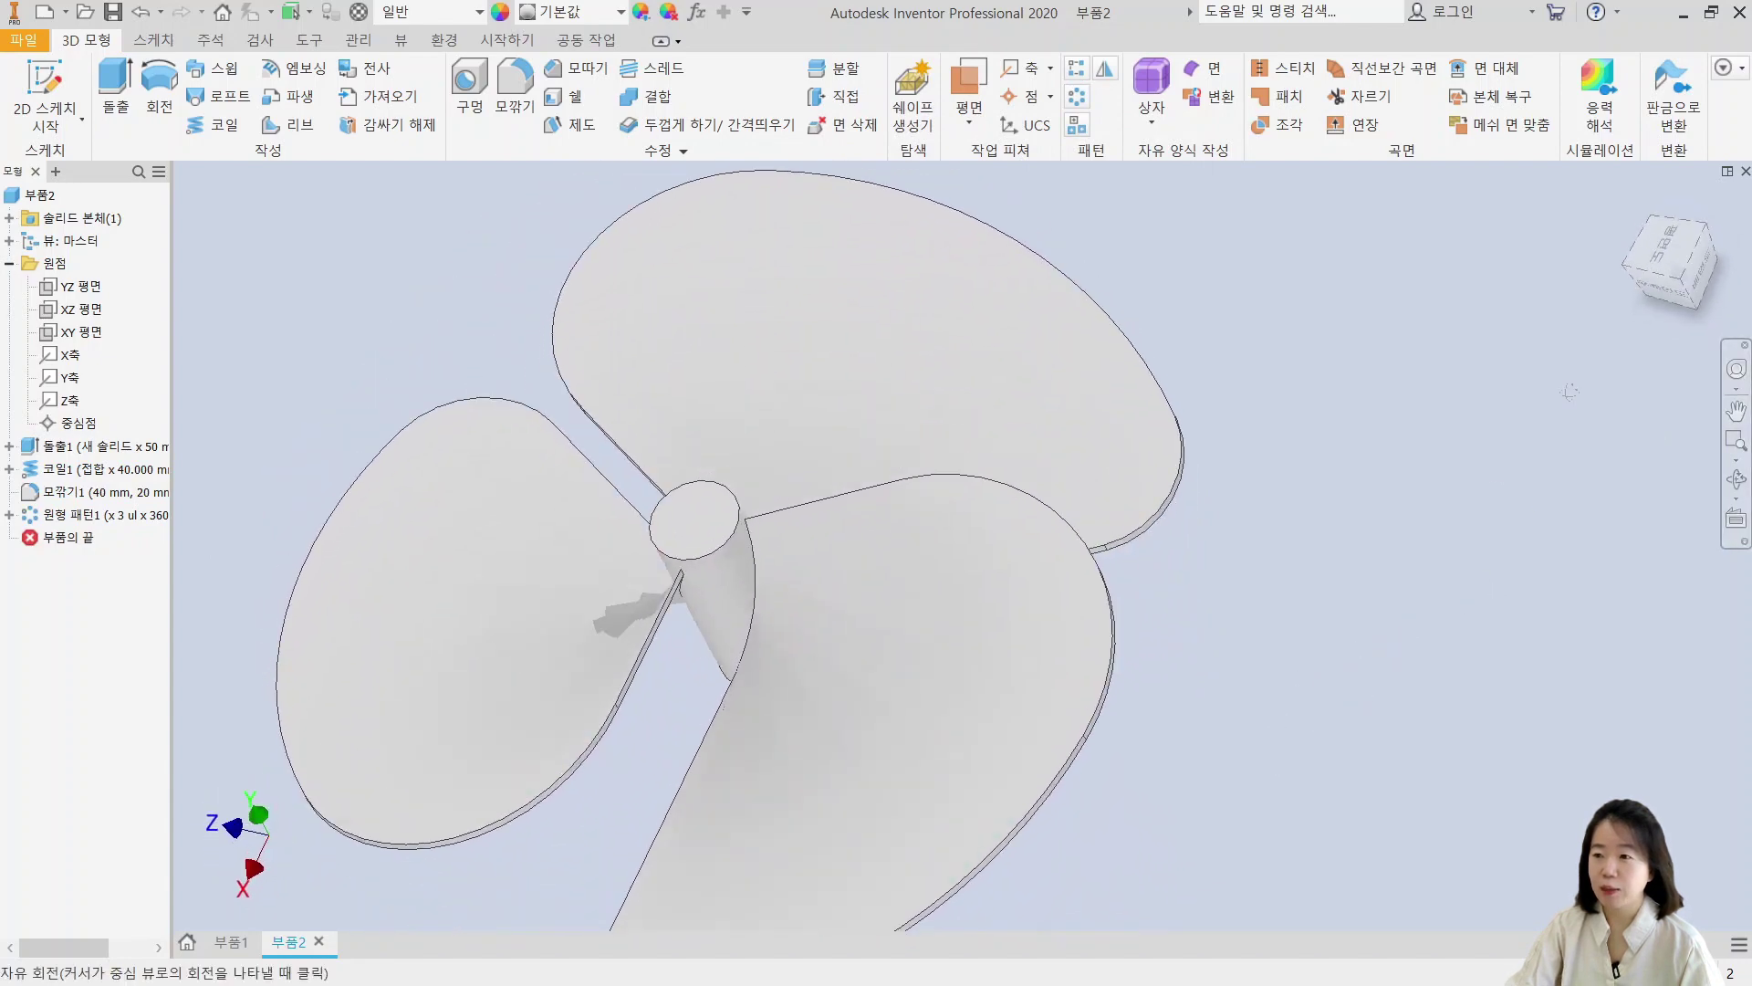
left_click(1680, 284)
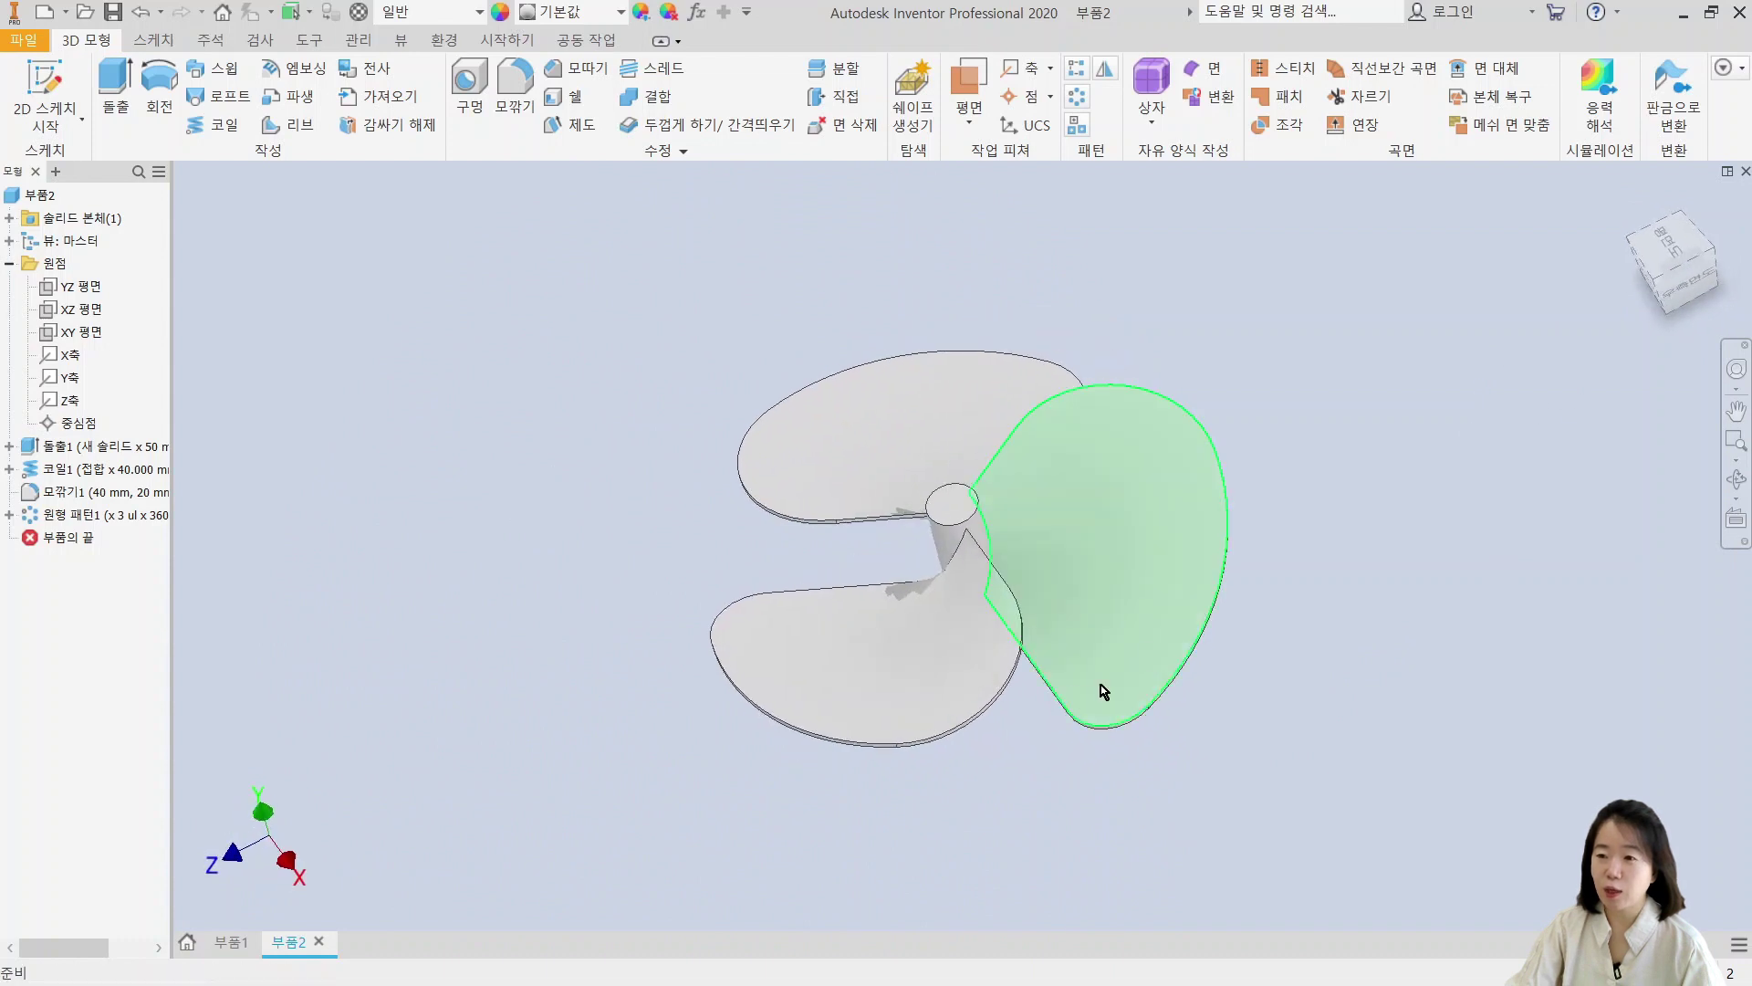
scroll(1096, 696, "down", 3)
scroll(955, 708, "down", 3)
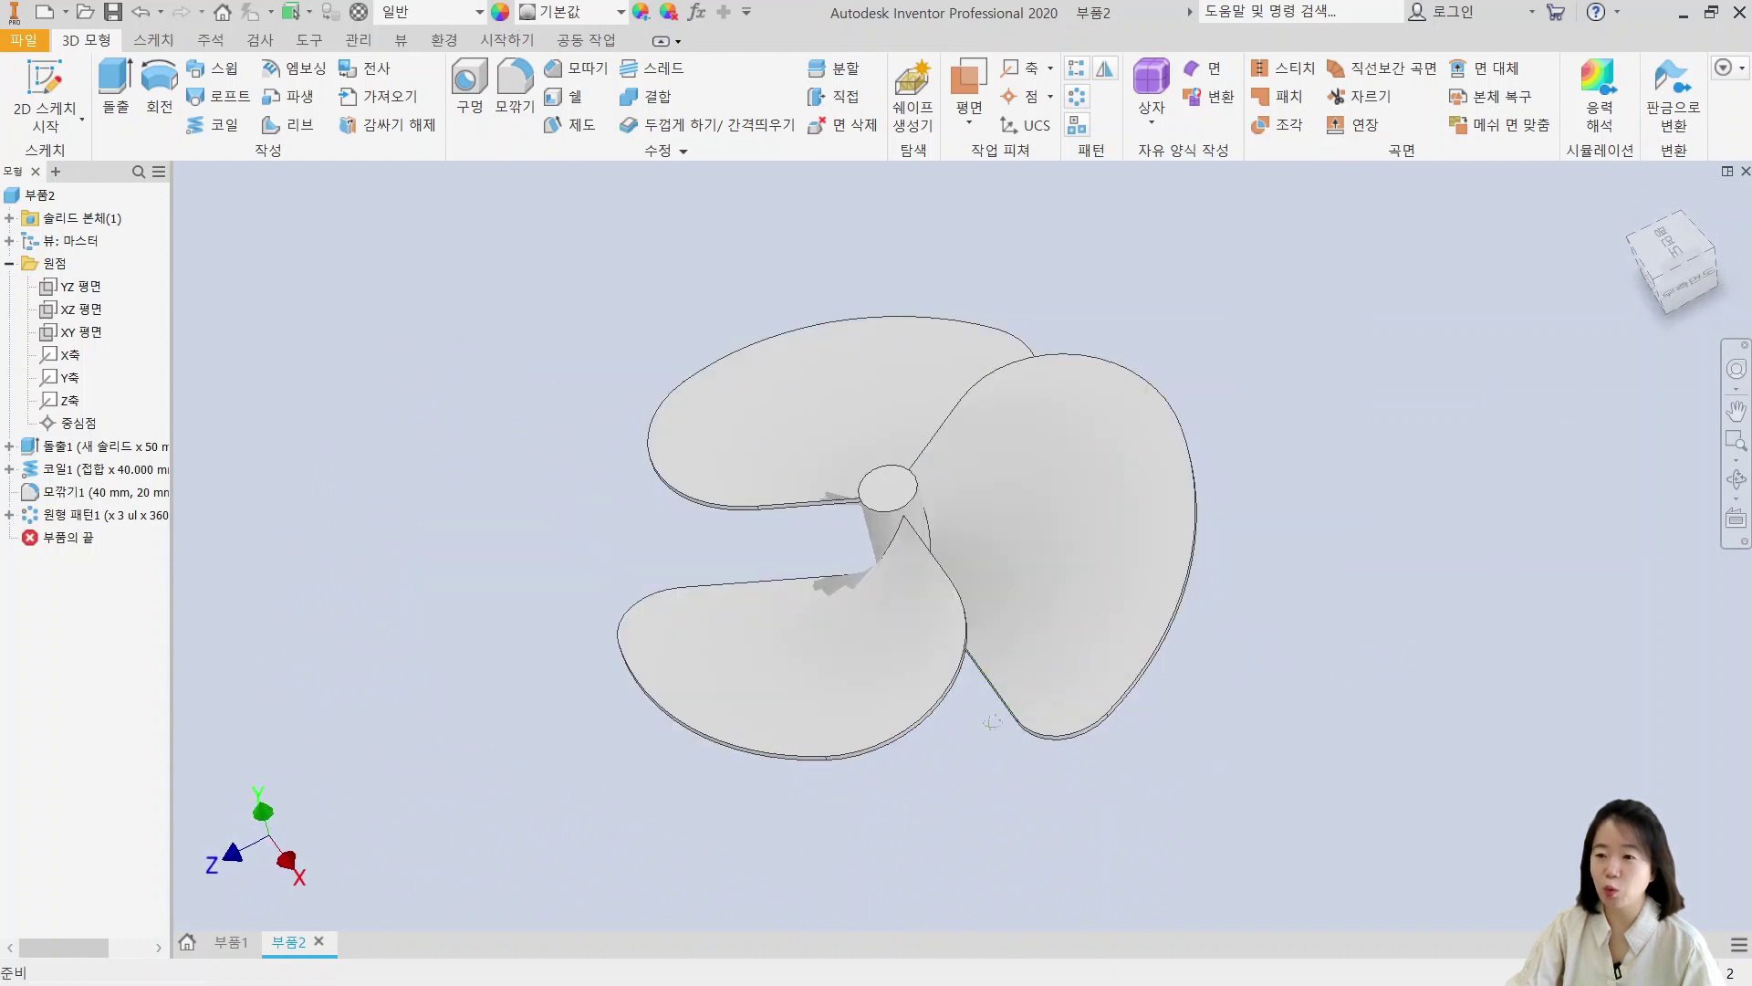
middle_click_drag(956, 708, 1064, 509, "shift")
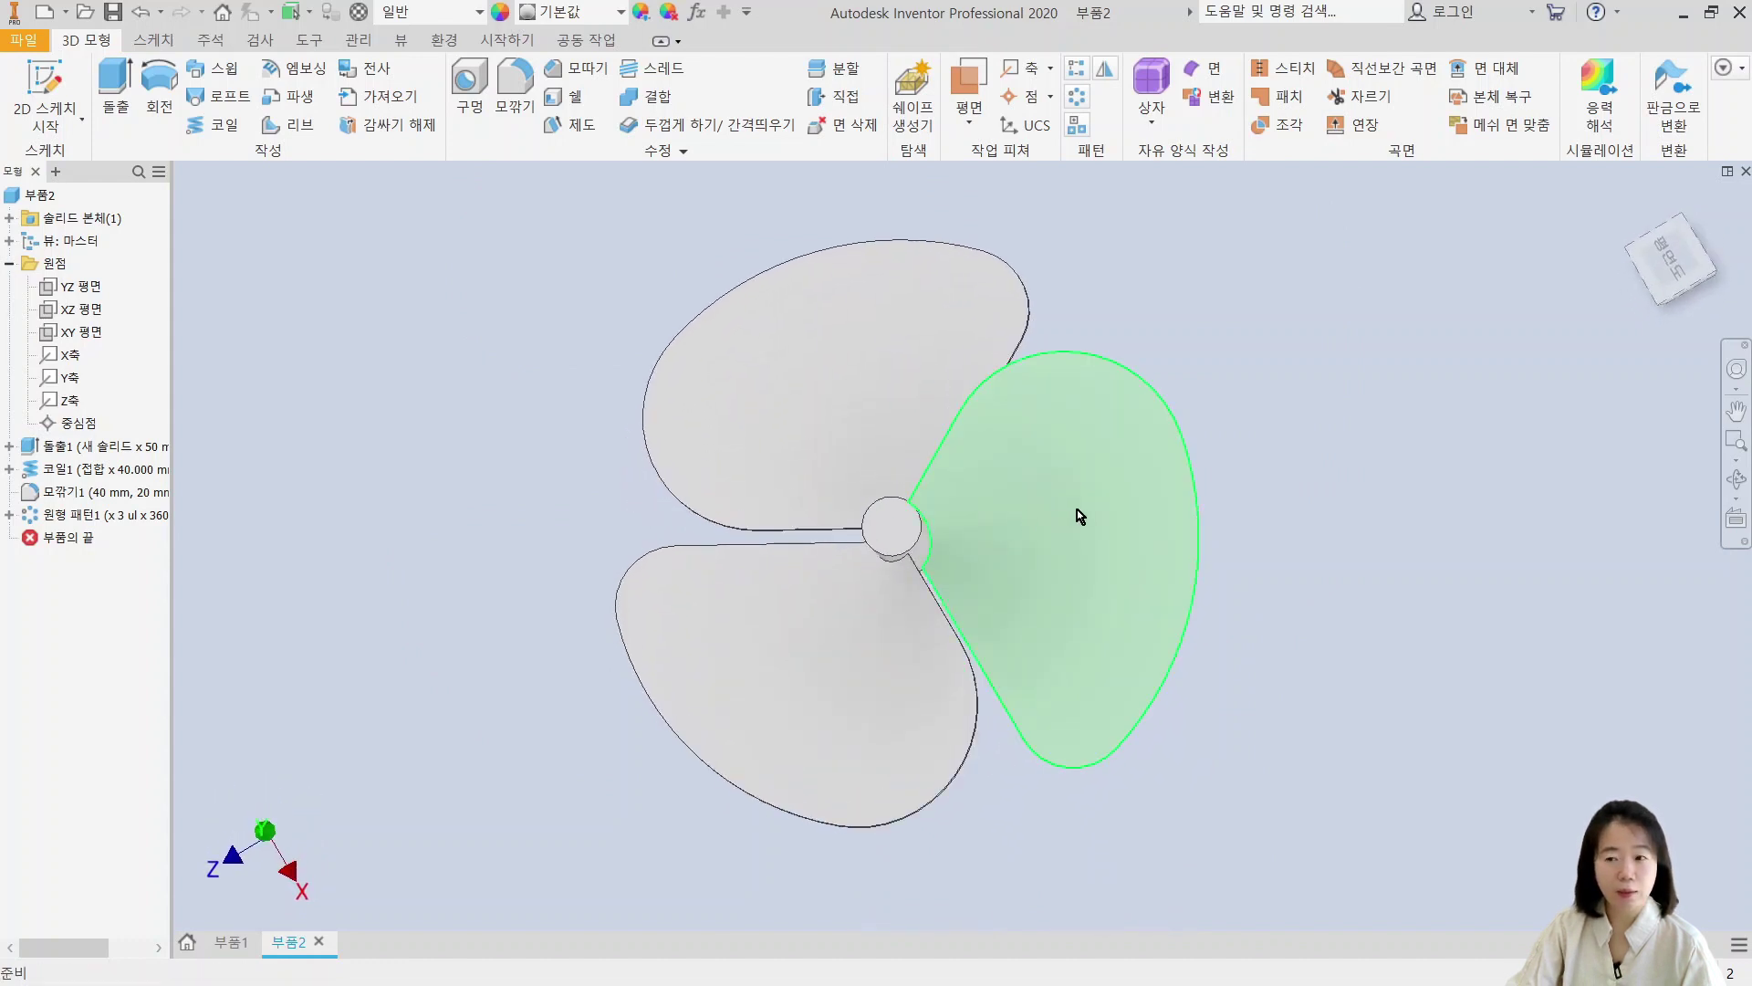
double_click(37, 471)
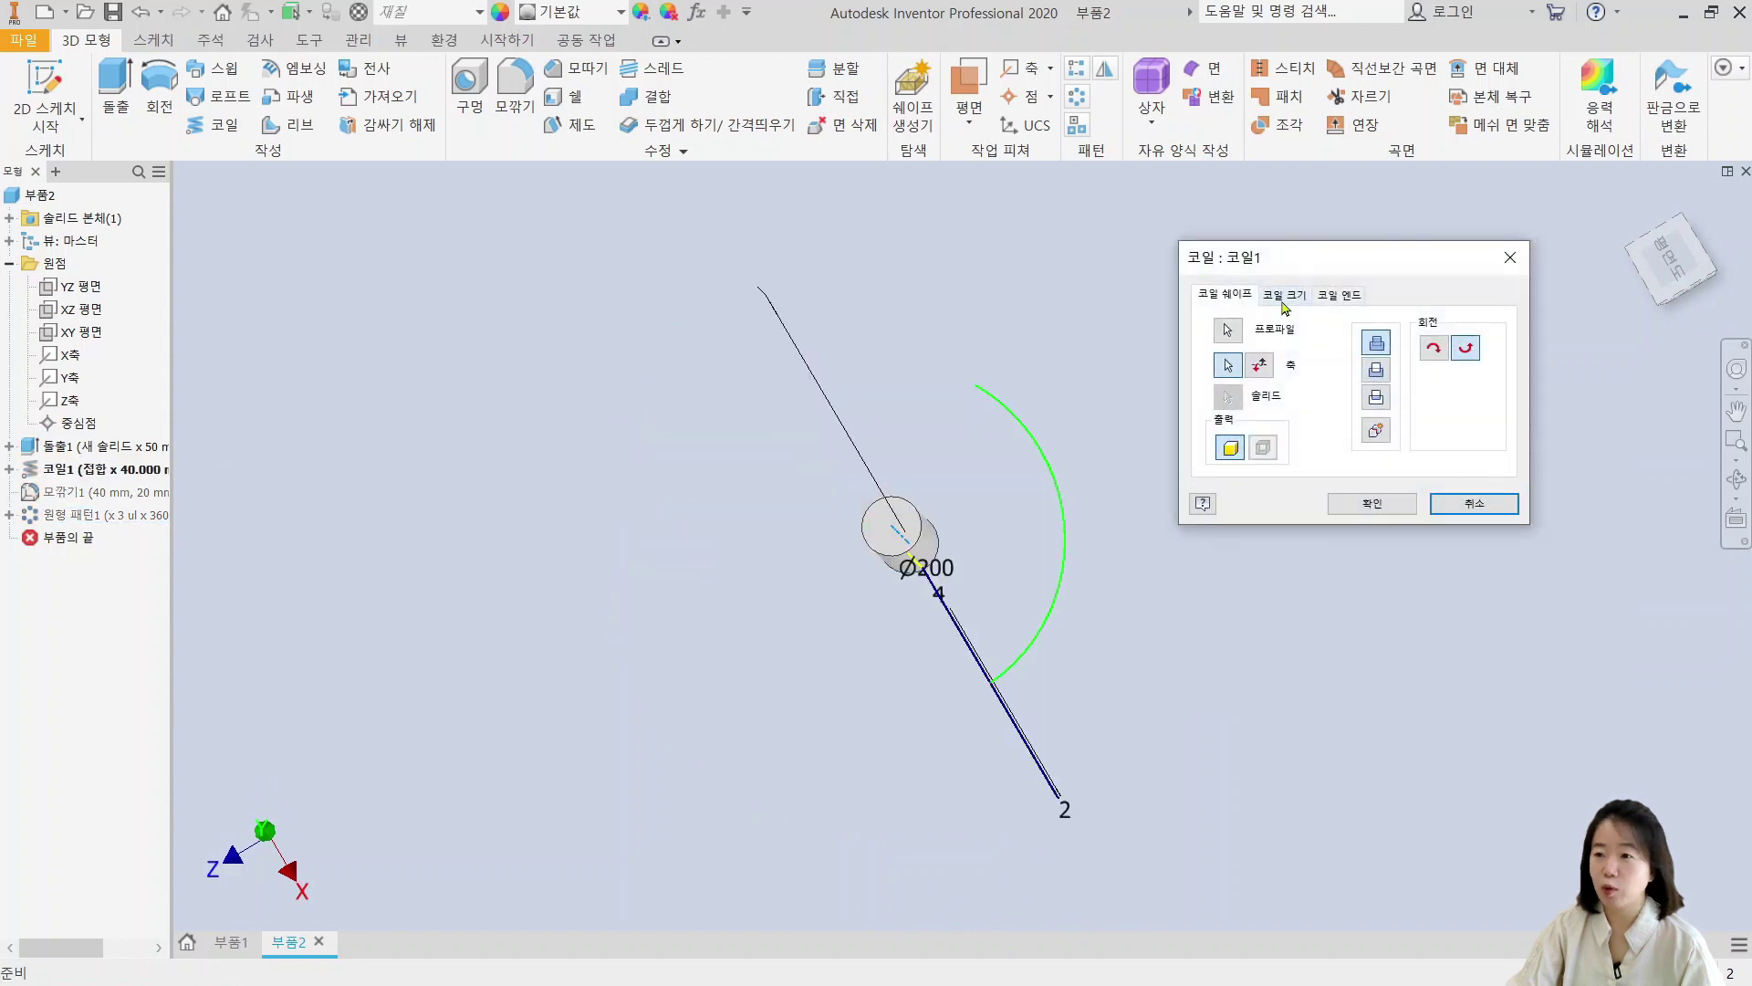
left_click(1285, 296)
left_click(1292, 453)
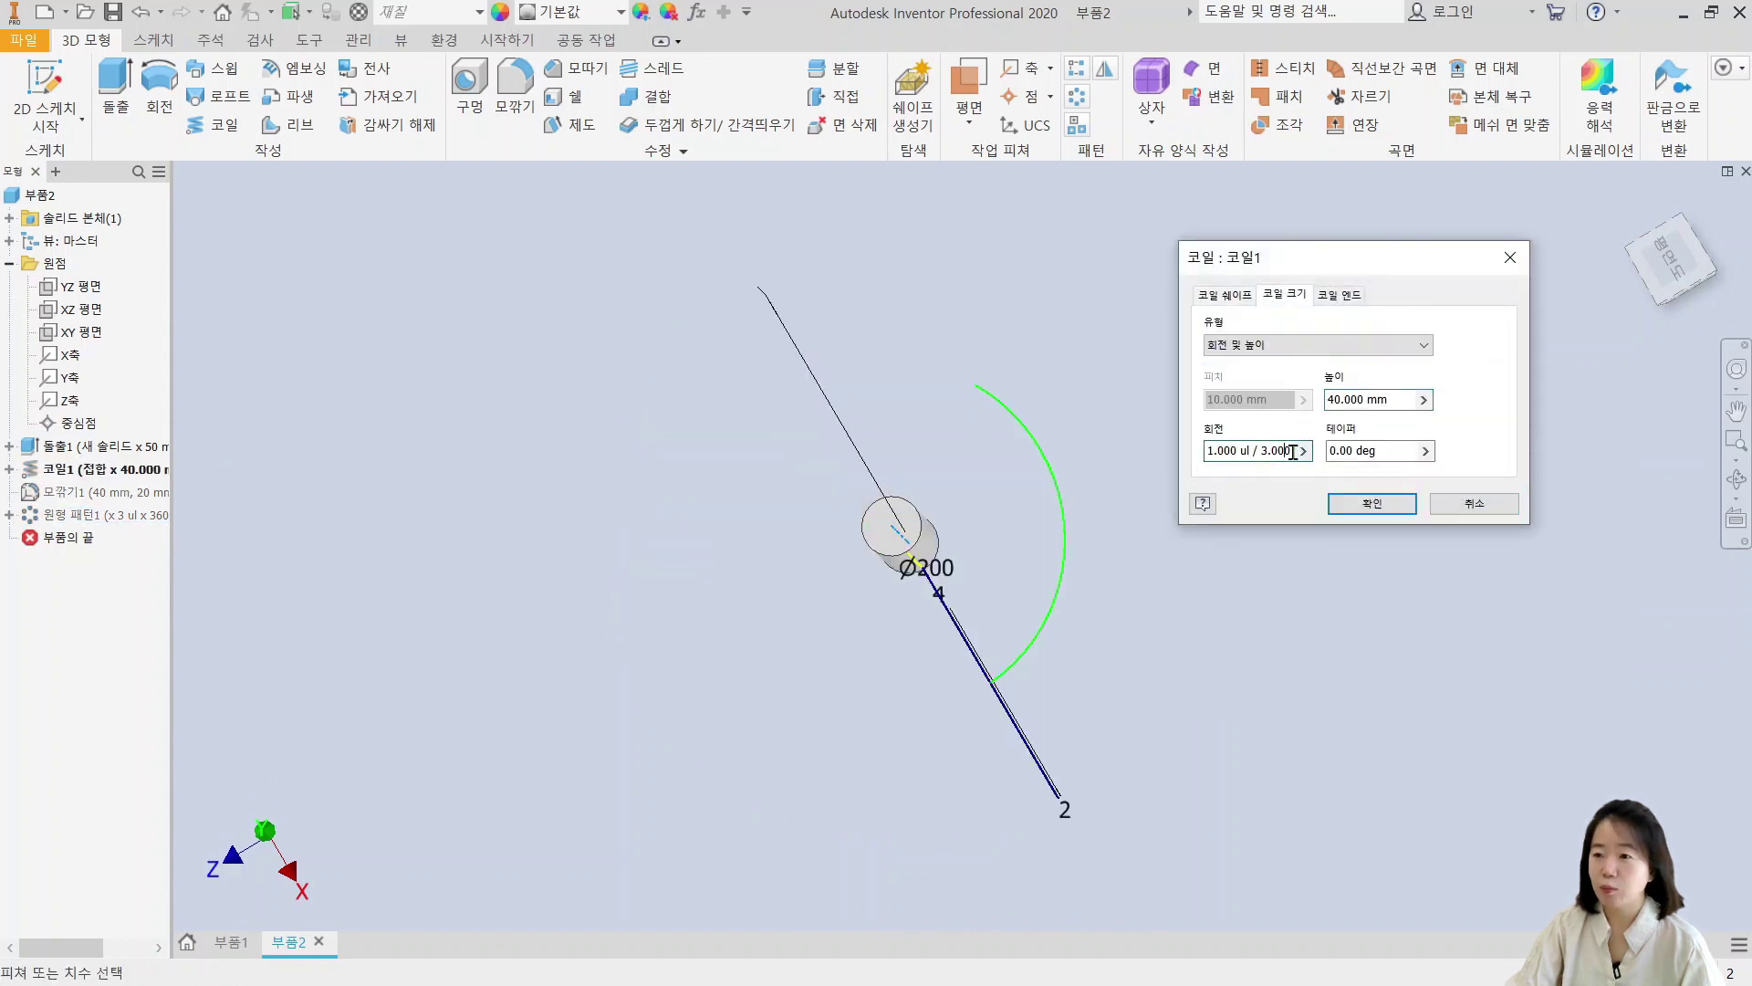
left_click(1372, 504)
Step: Edit the circular pattern of blades and set its number of instances to 5
middle_click_drag(1156, 667, 1198, 680, "shift")
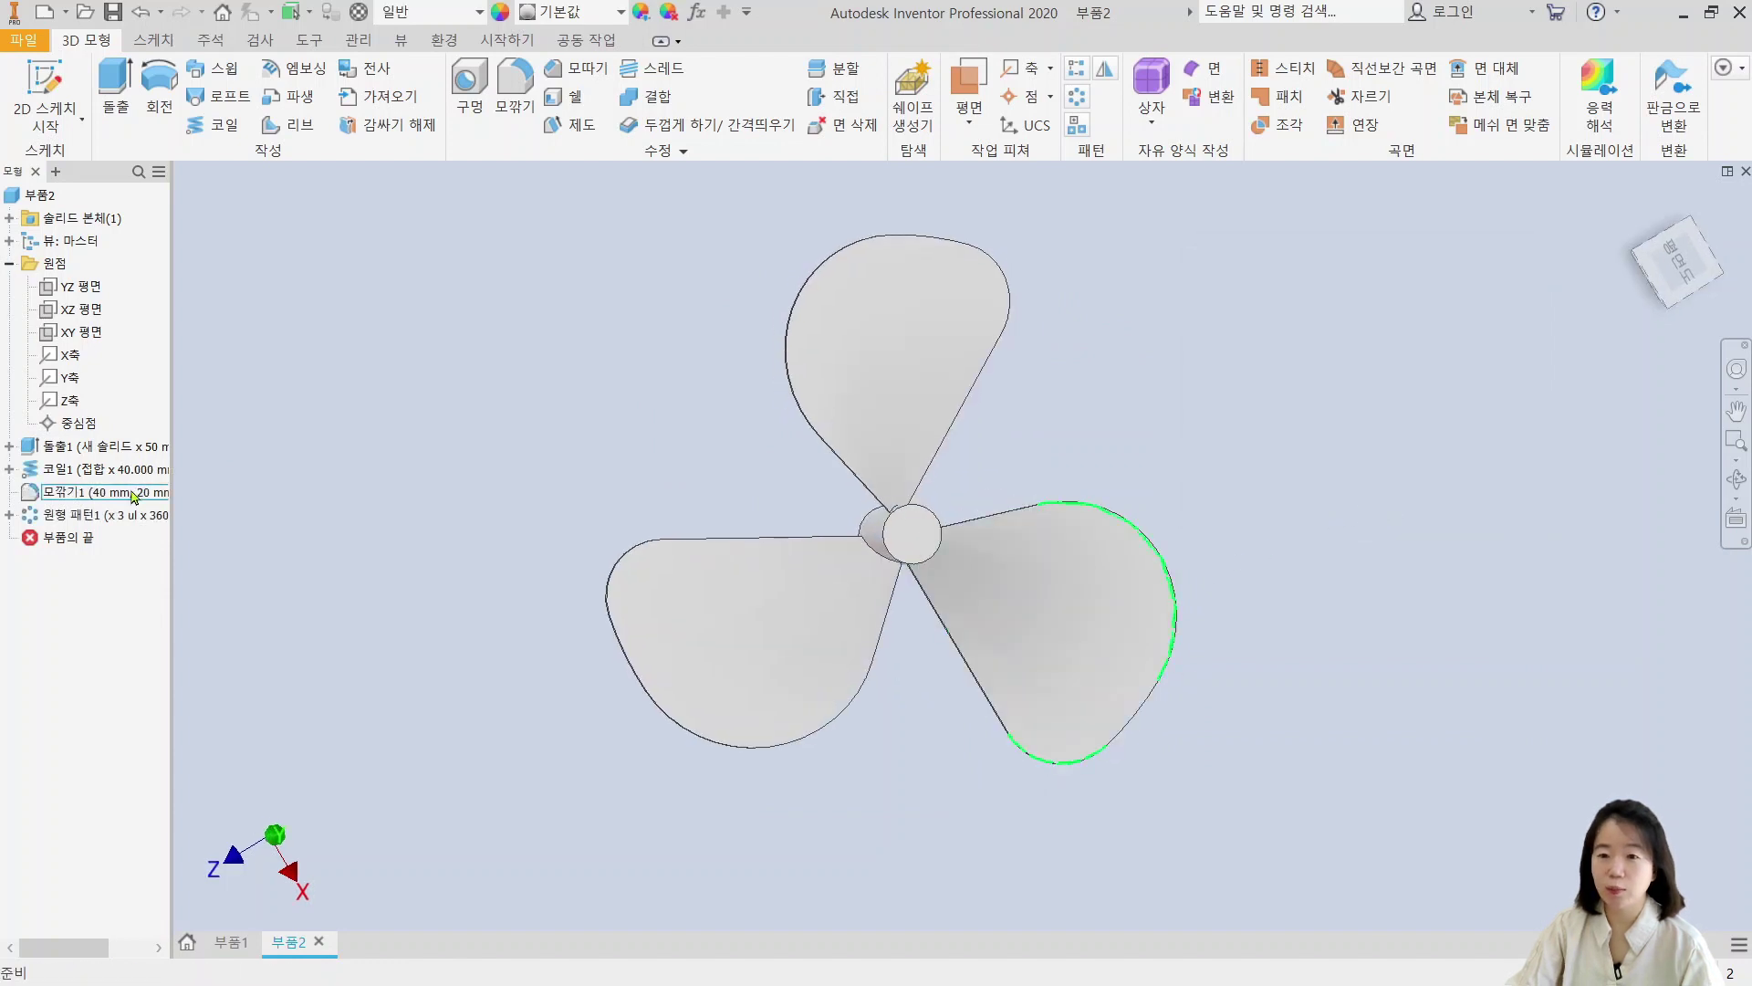
double_click(101, 515)
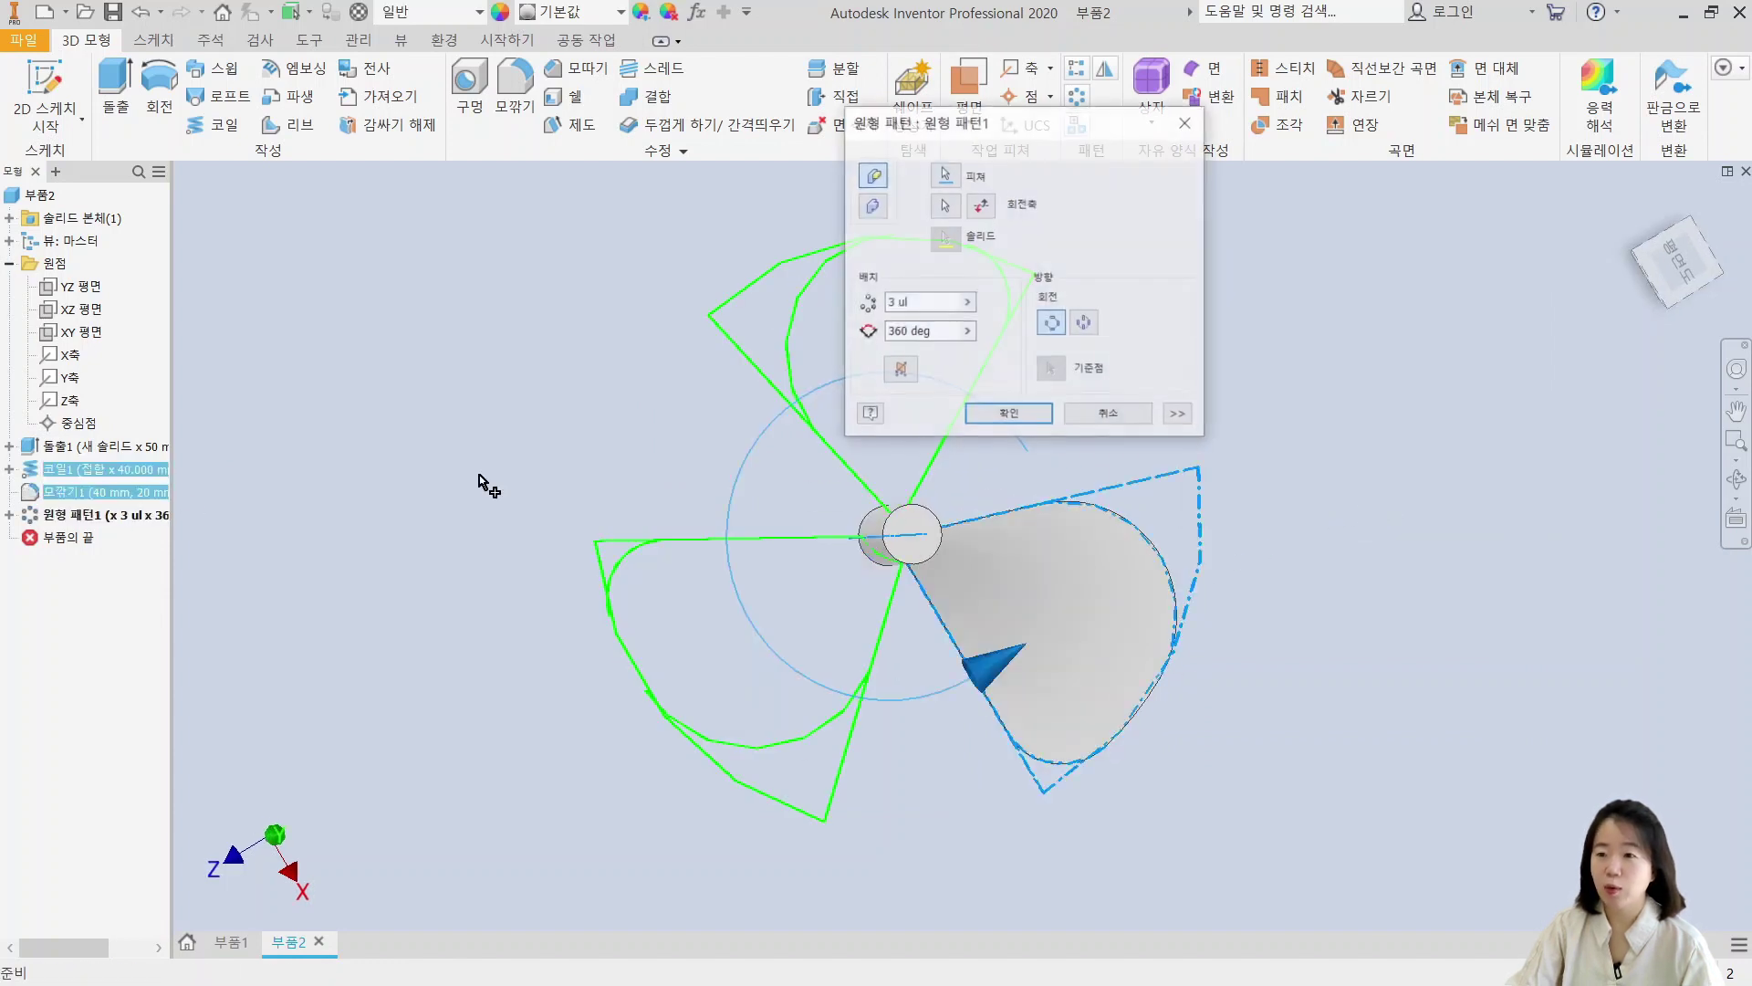
double_click(924, 302)
type("5")
left_click(1005, 416)
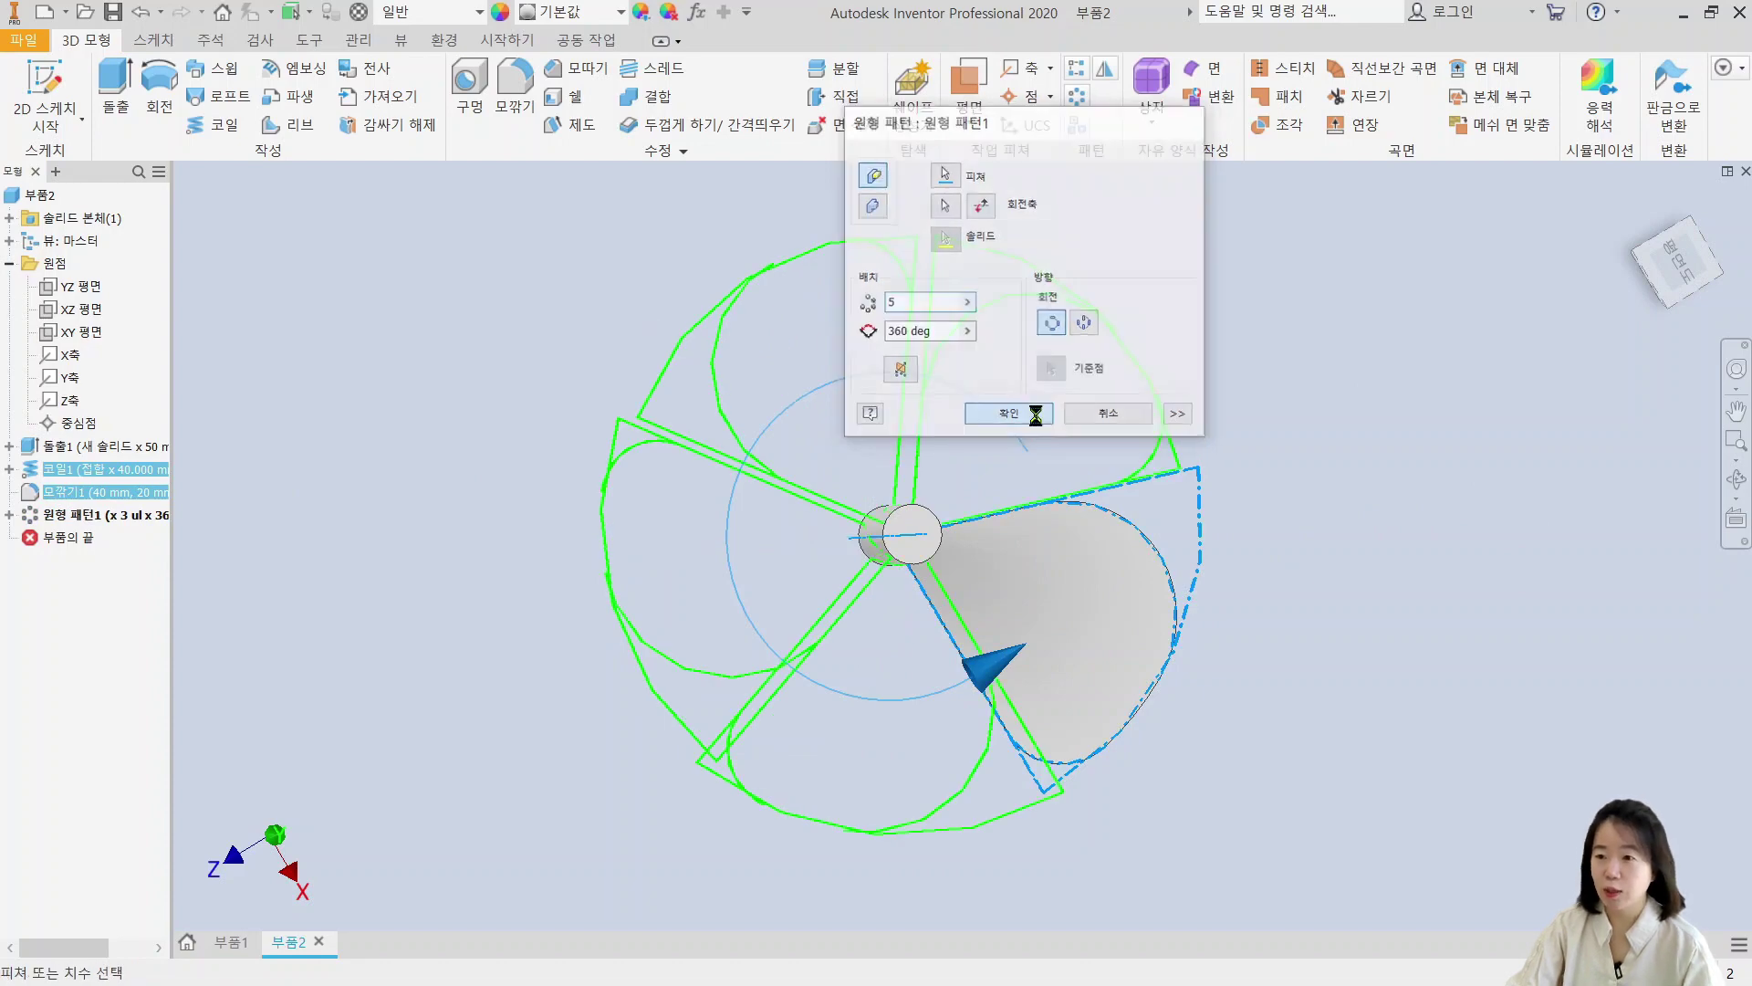
Step: Examine the finished fan from several angles, checking the blades' twist and the spacing around the hub
middle_click_drag(1276, 705, 1172, 686, "shift")
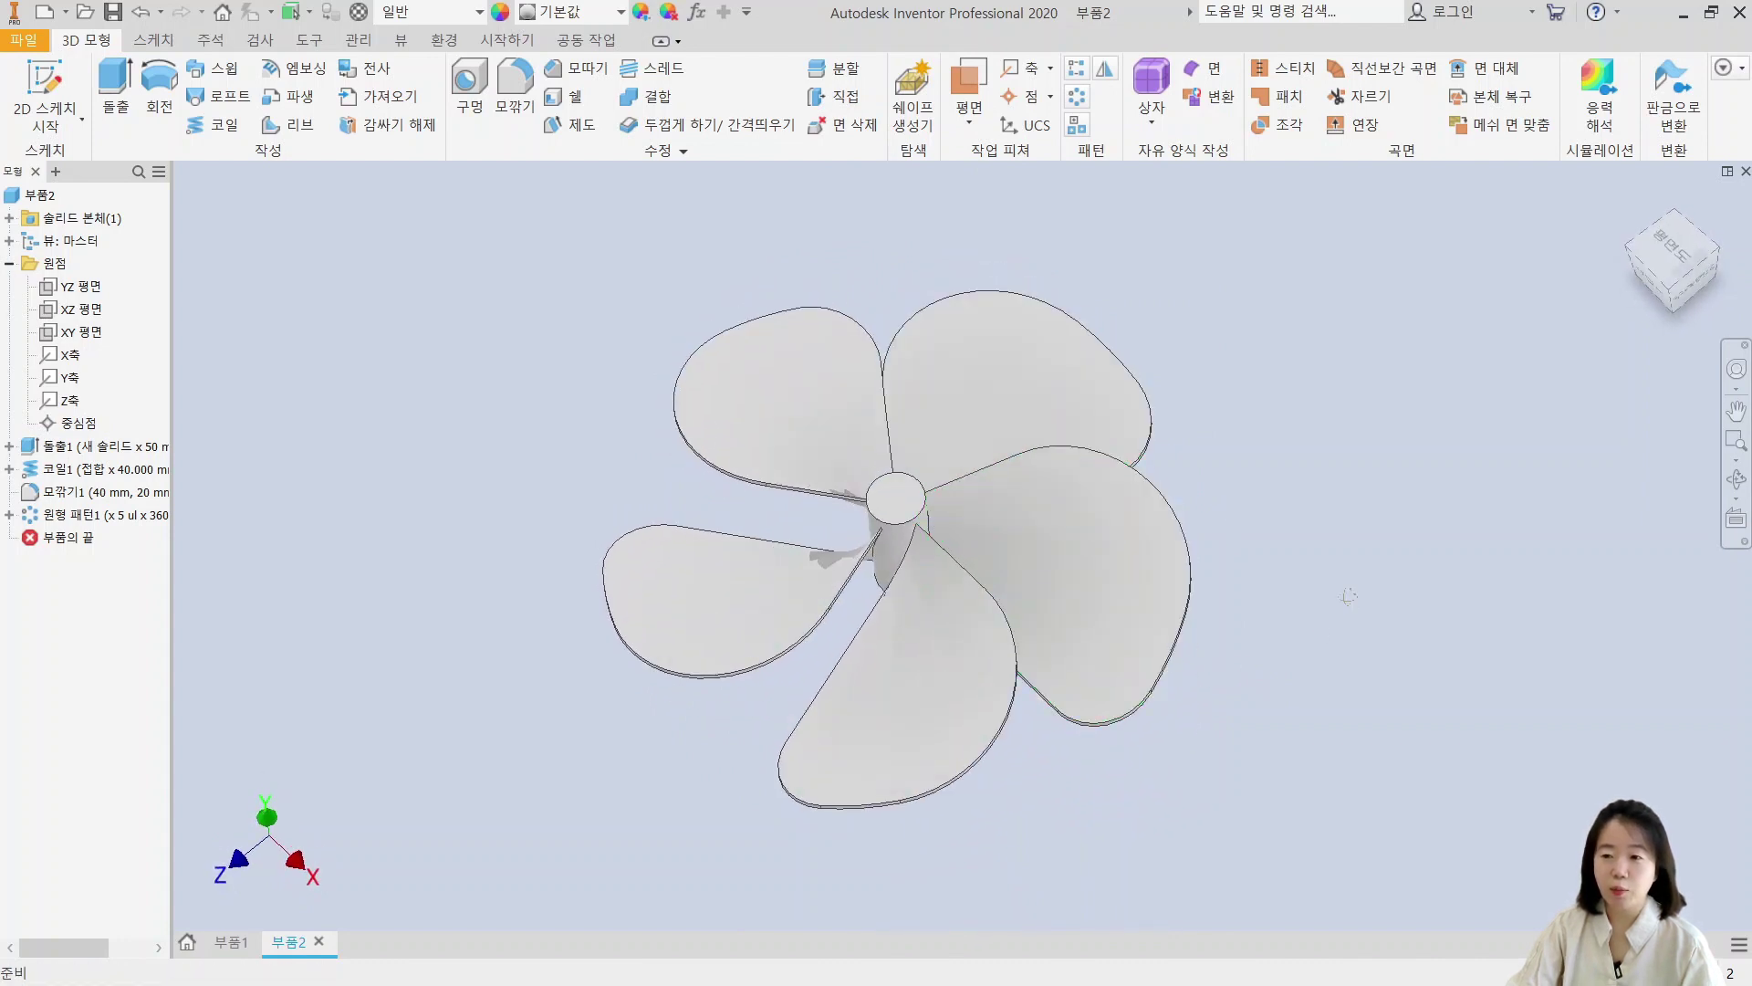
middle_click_drag(1349, 596, 1329, 661, "shift")
scroll(1352, 588, "up", 4)
scroll(1351, 588, "down", 5)
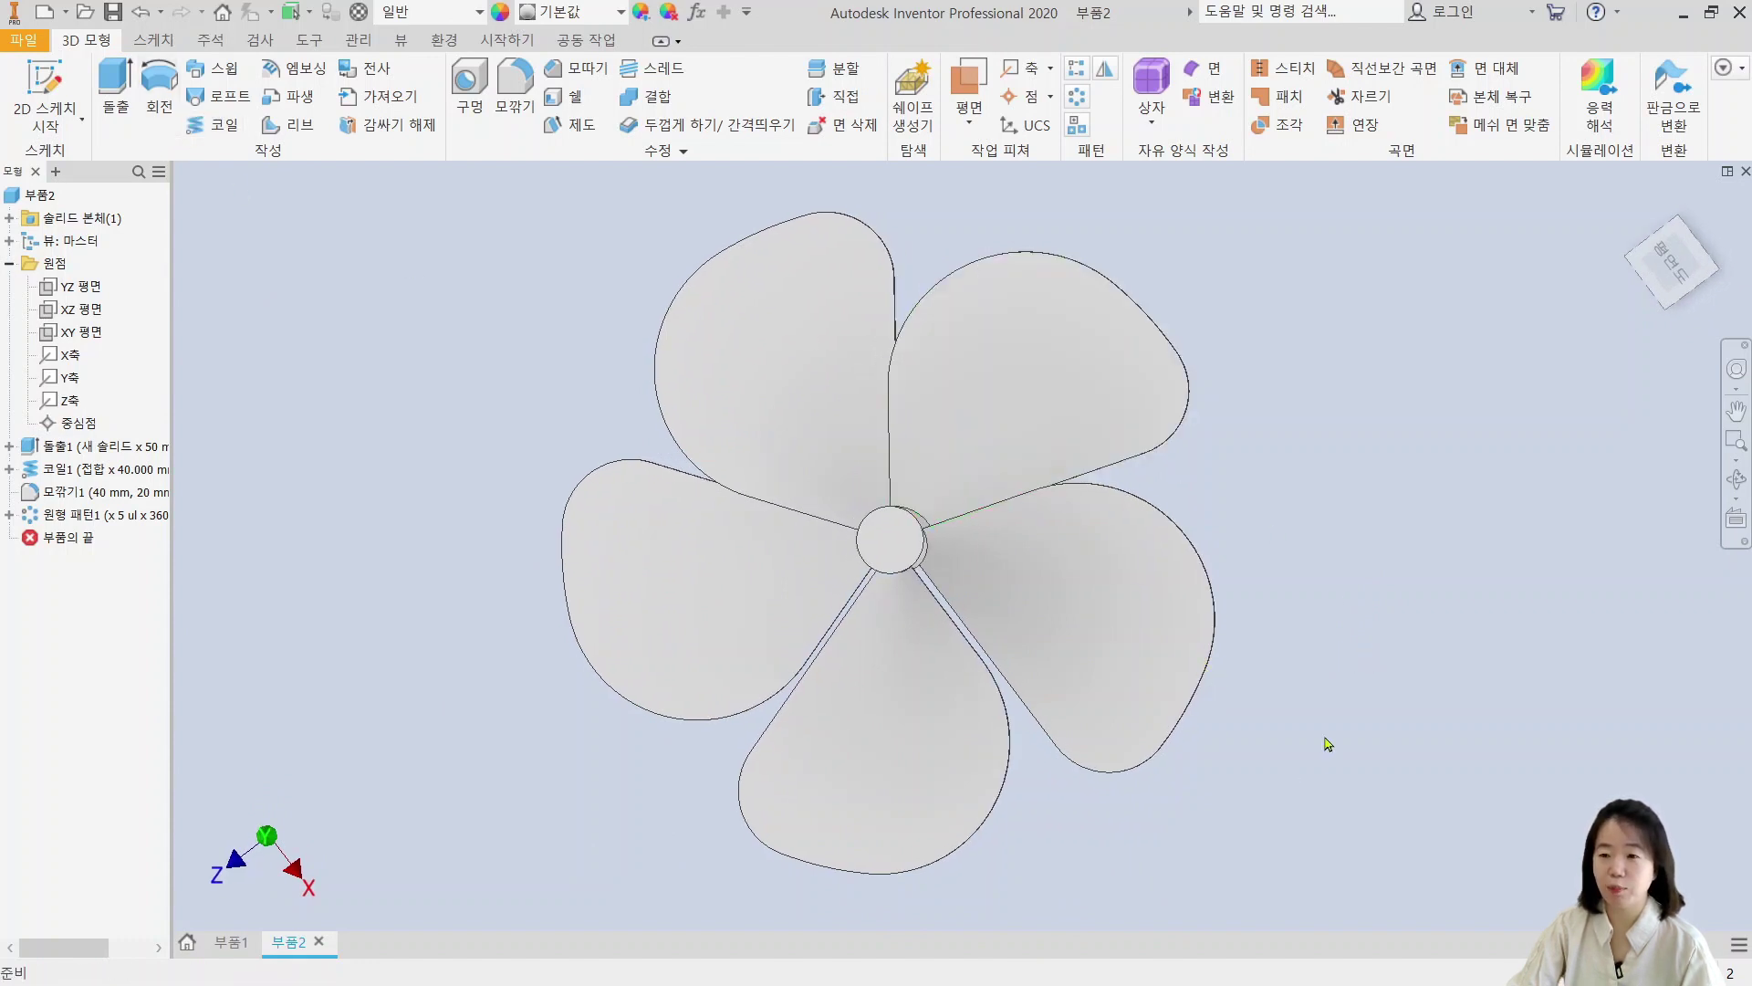
middle_click_drag(1328, 751, 1328, 684, "shift")
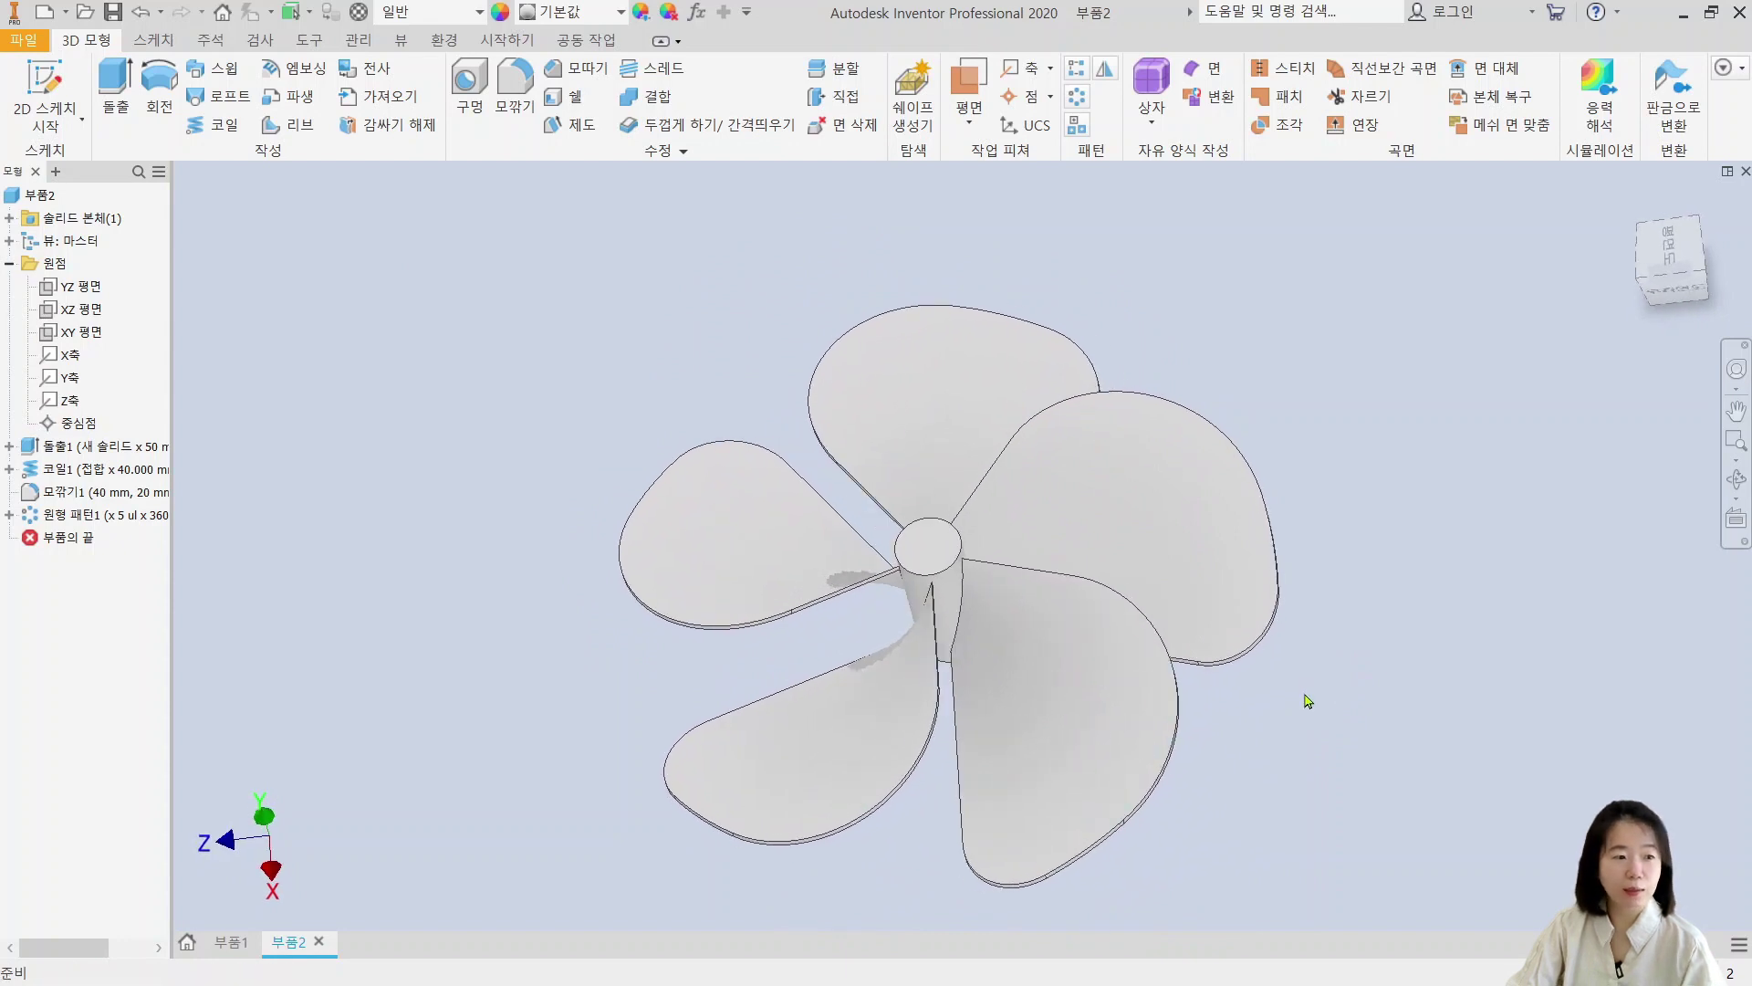
middle_click_drag(1130, 743, 1246, 728, "shift")
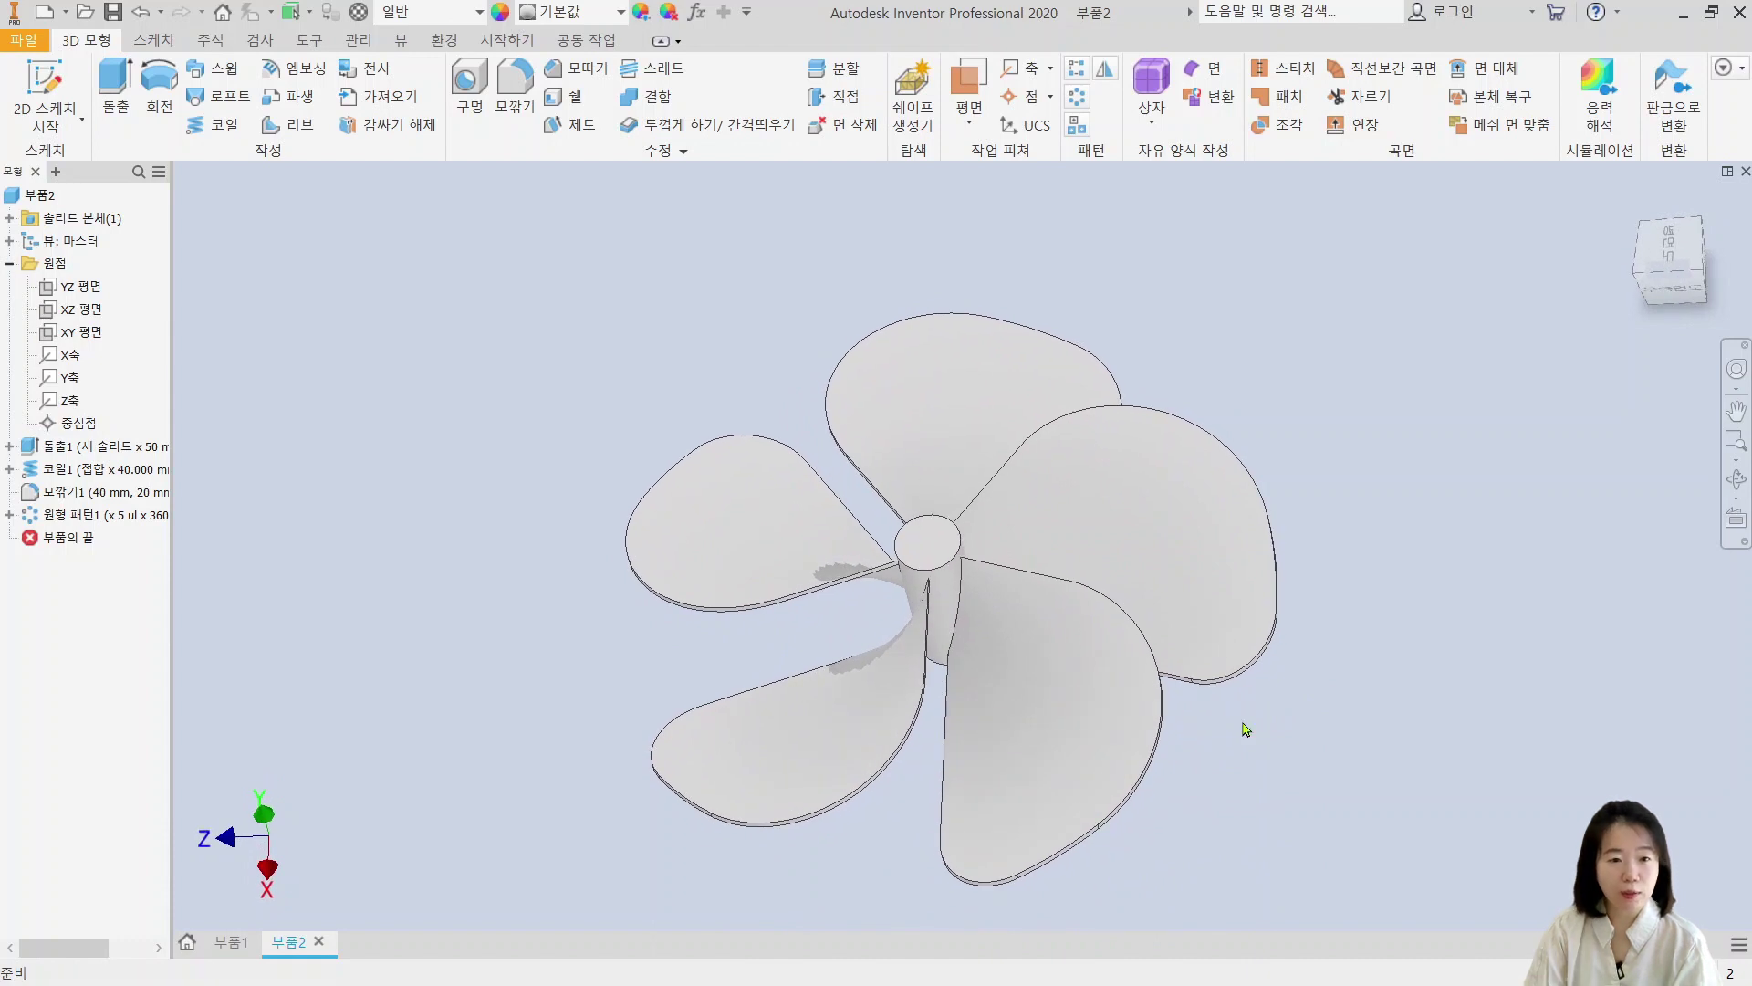